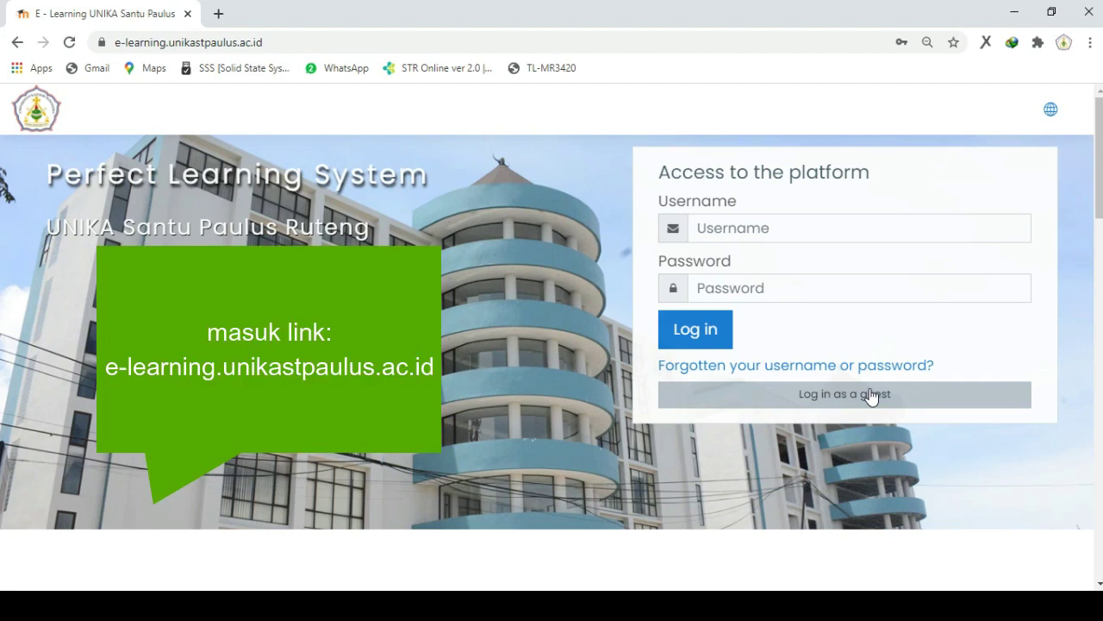
Step: Log in to the e-learning platform with the saved dosen1 username and its stored account password
left_click(771, 224)
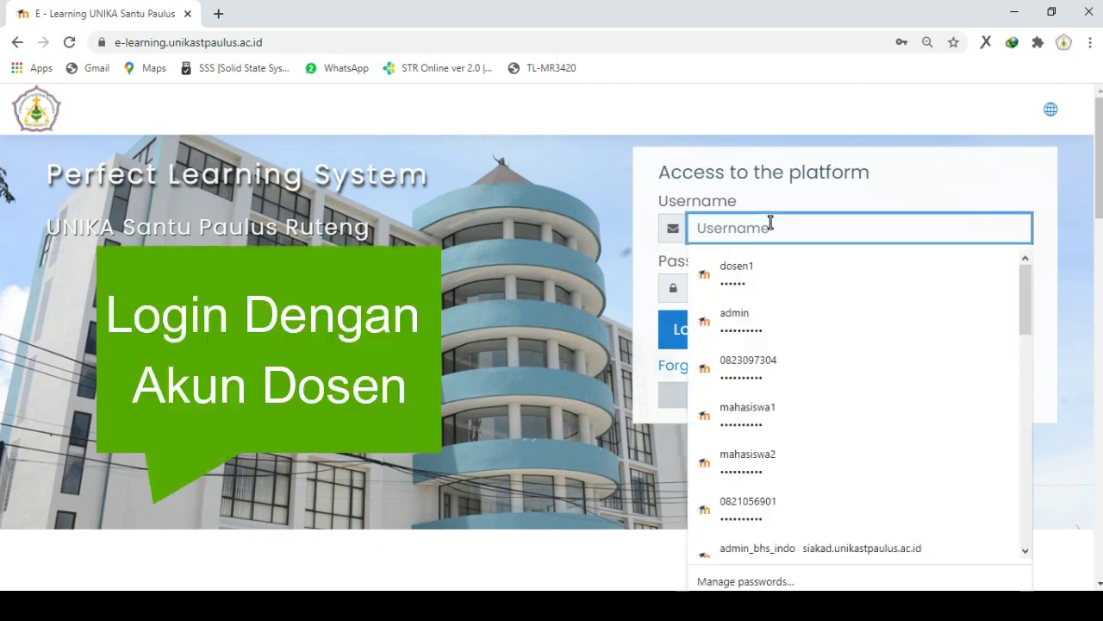
type("D")
left_click(762, 259)
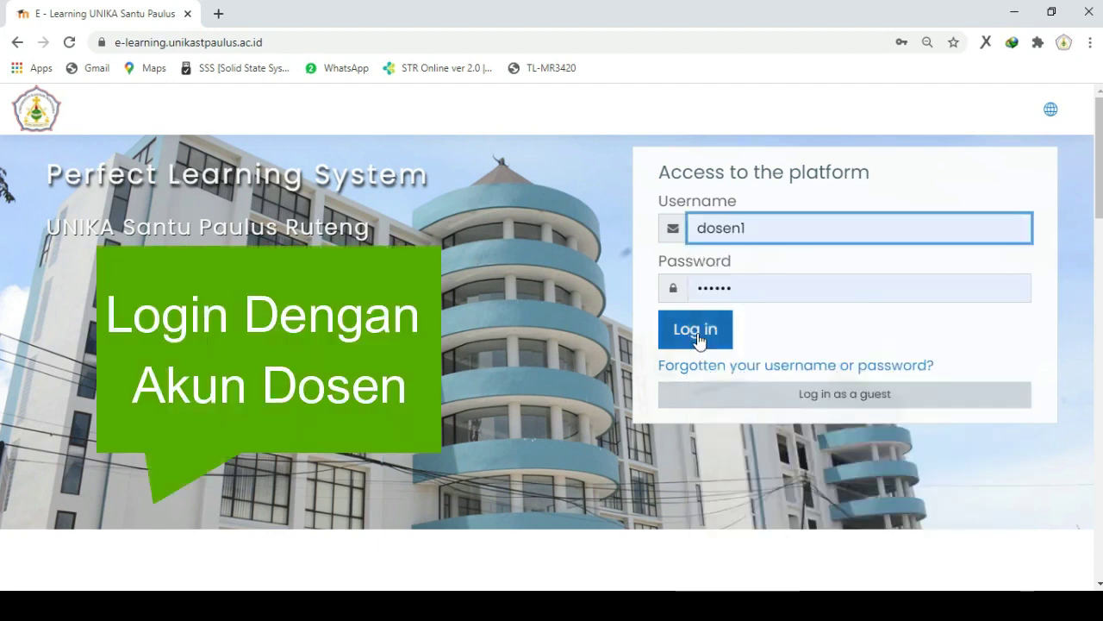
left_click(698, 334)
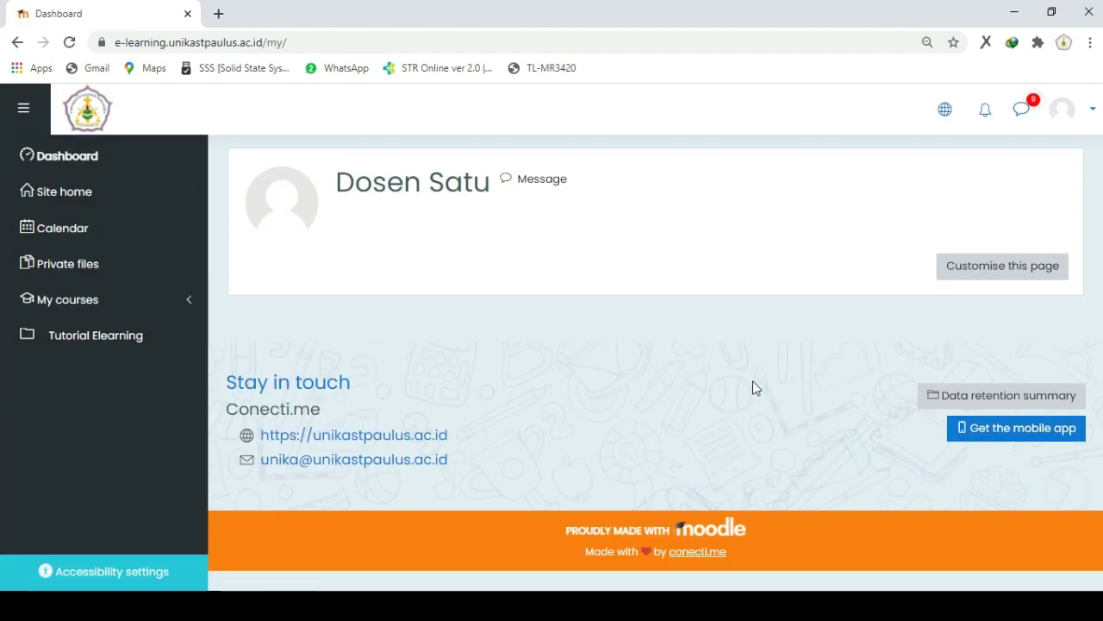
Step: Open the Tutorial Elearning course and turn on editing for it
left_click(136, 339)
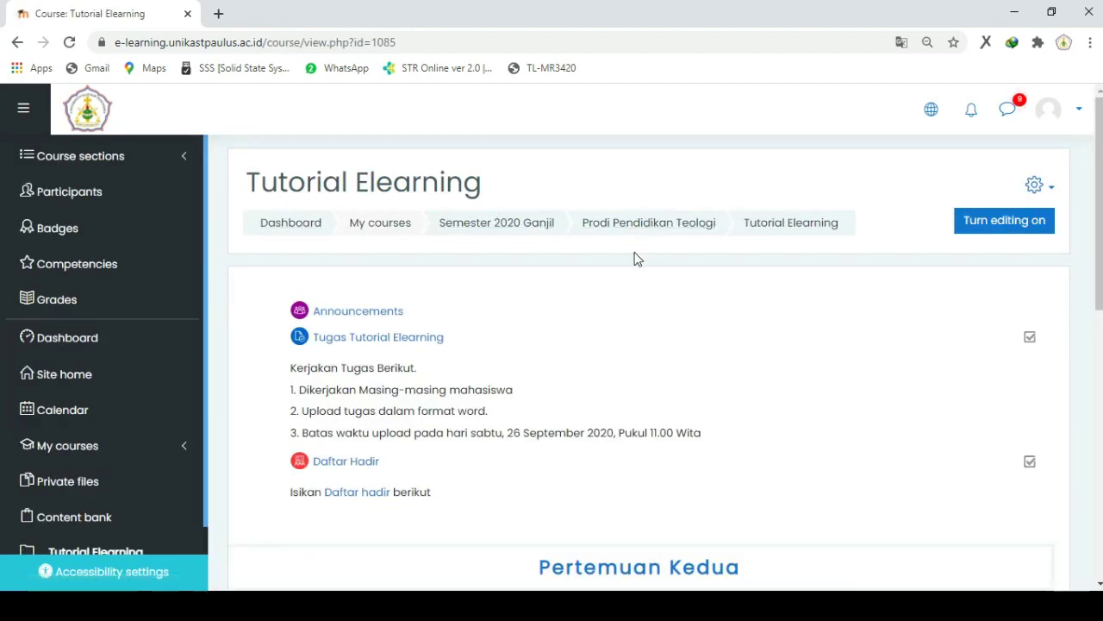
left_click(1000, 226)
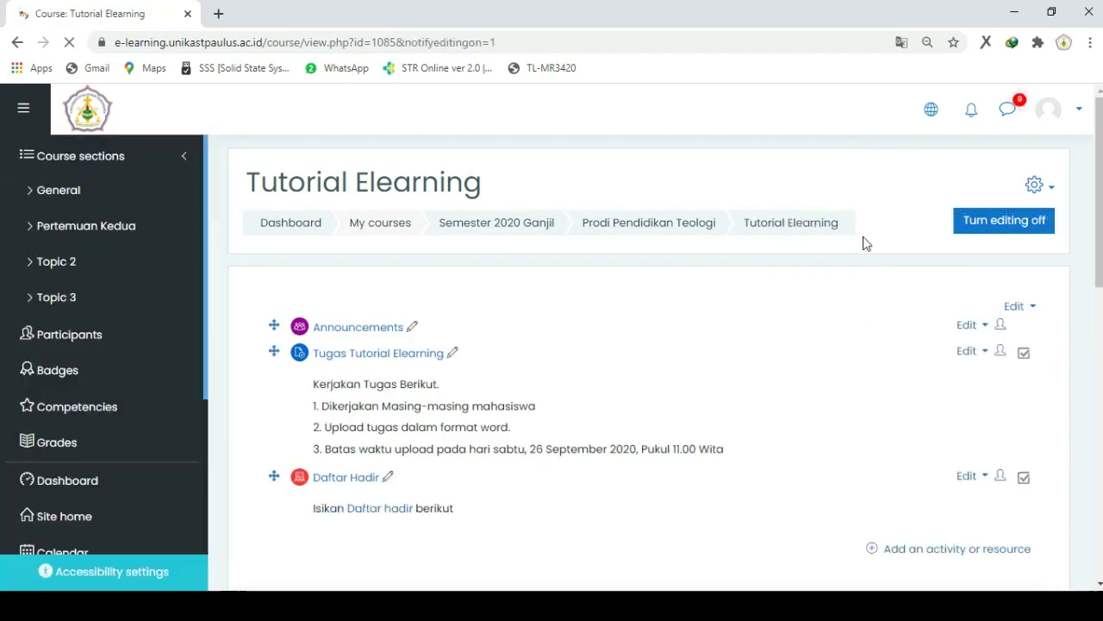
Step: Rename the course section Topic 2 as "Ujian Tengah Semester"
scroll(867, 244, "down", 1)
scroll(866, 244, "down", 3)
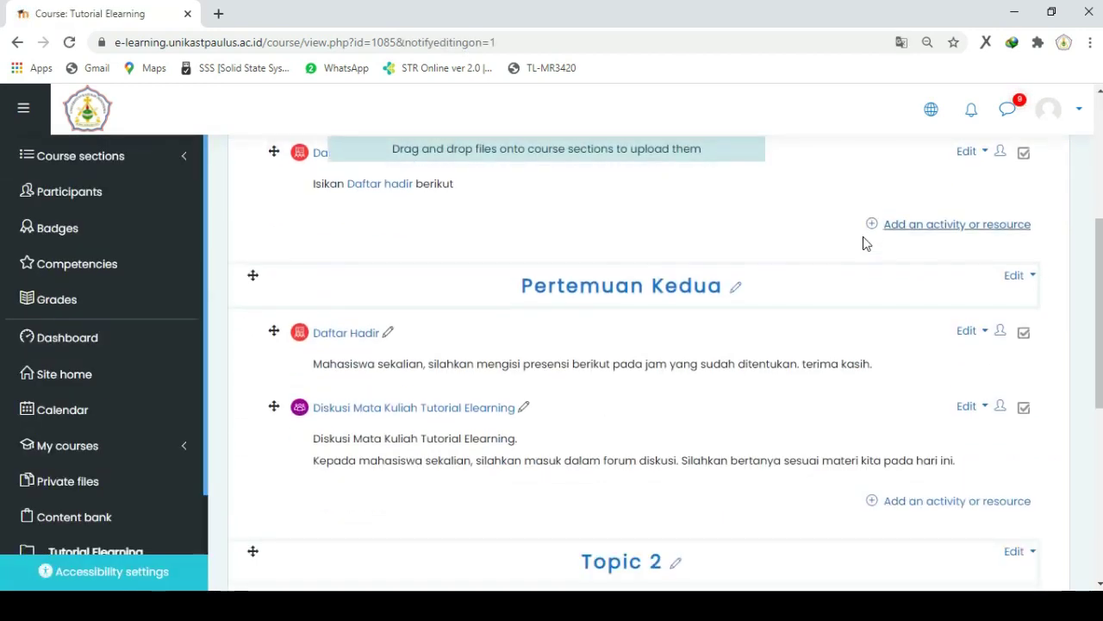
scroll(866, 244, "down", 3)
scroll(866, 244, "up", 7)
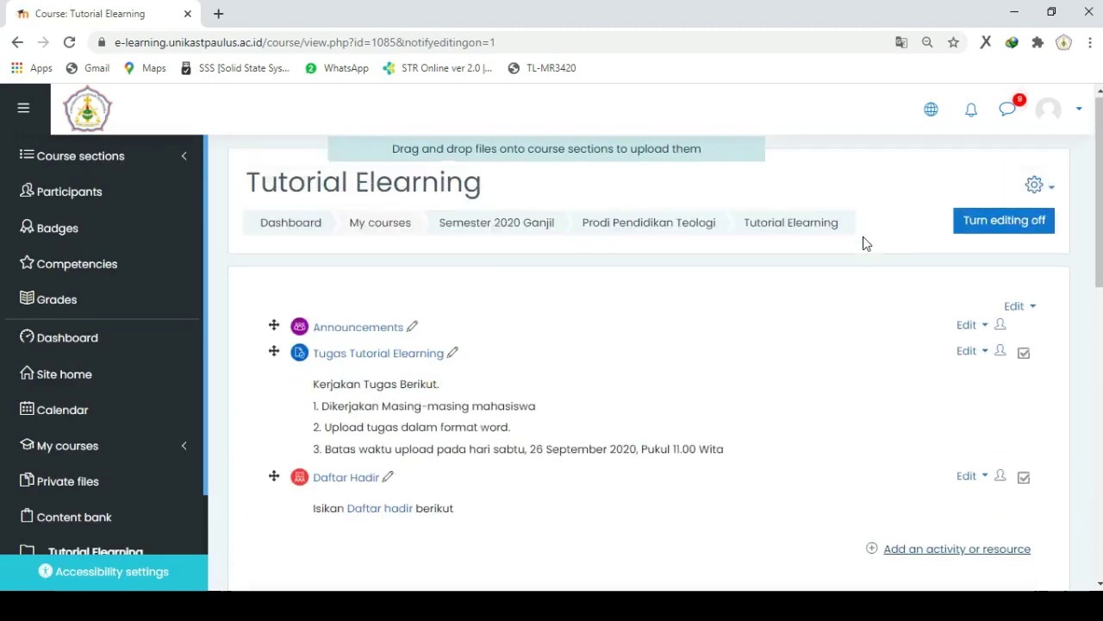
scroll(866, 244, "down", 7)
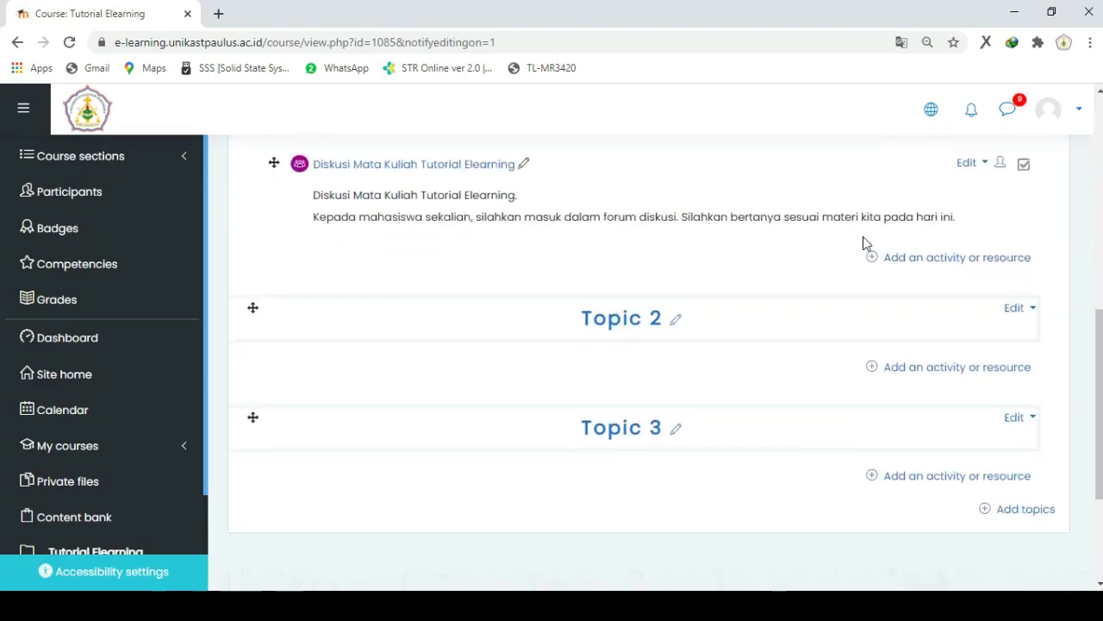
left_click(678, 320)
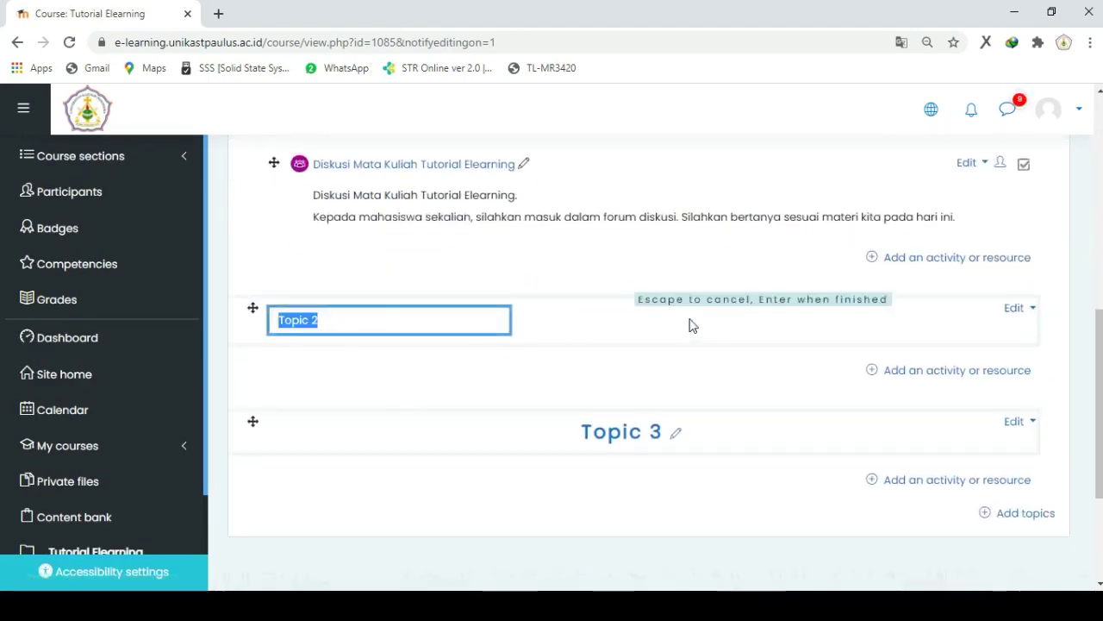
type("Ujian Te")
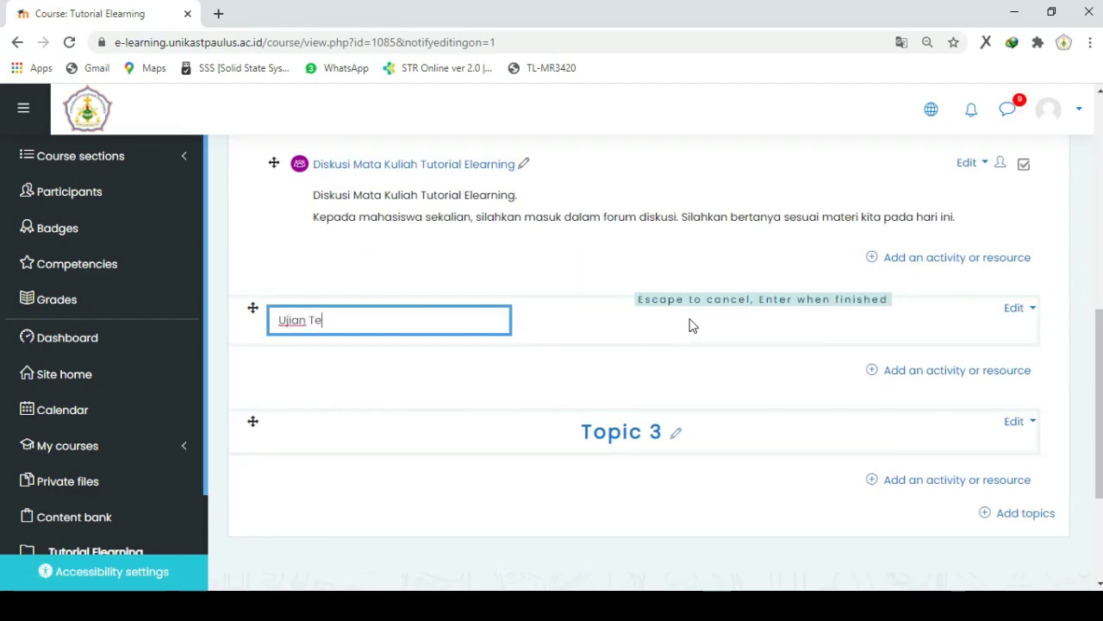
type("ngah Semester")
key("Return")
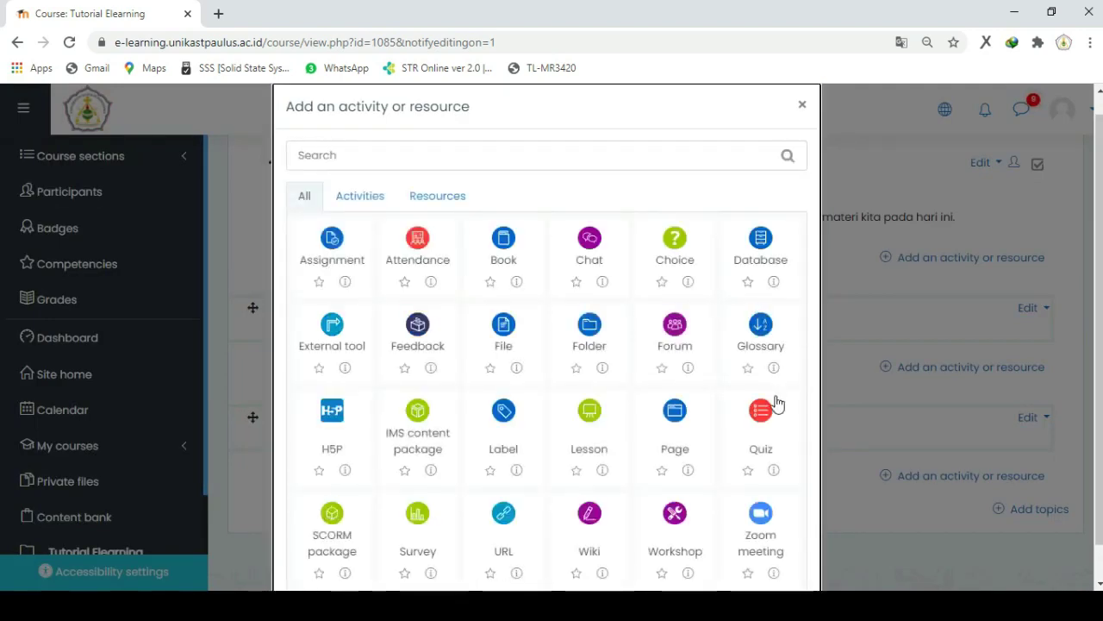
Step: Add a Quiz activity to the Ujian Tengah Semester section and name it "Ujian Tengah Semester"
left_click(764, 426)
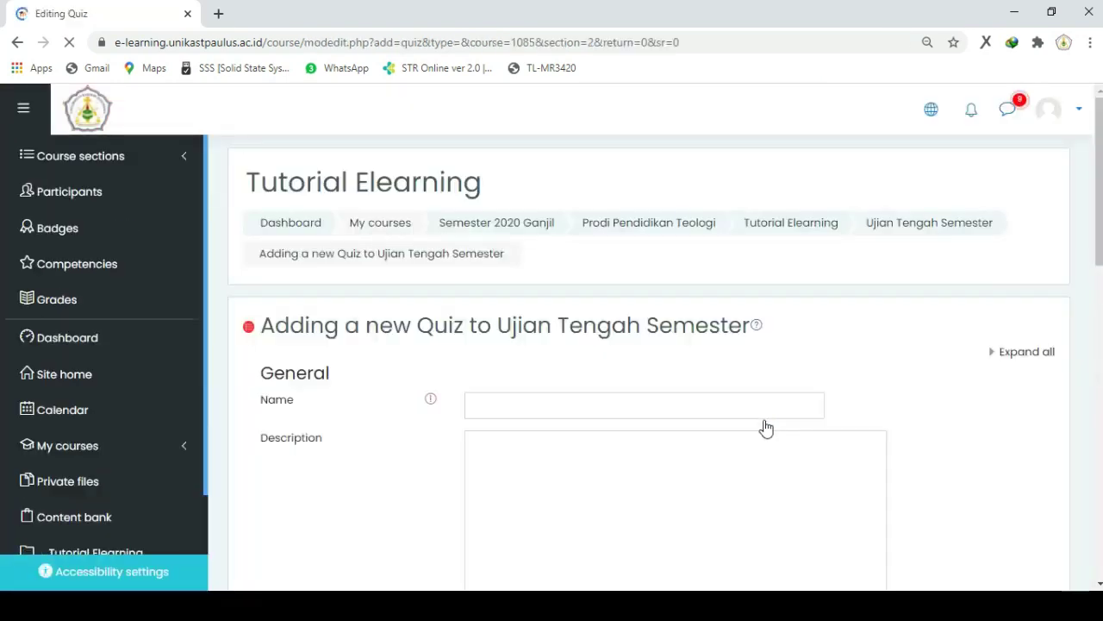
scroll(766, 428, "down", 2)
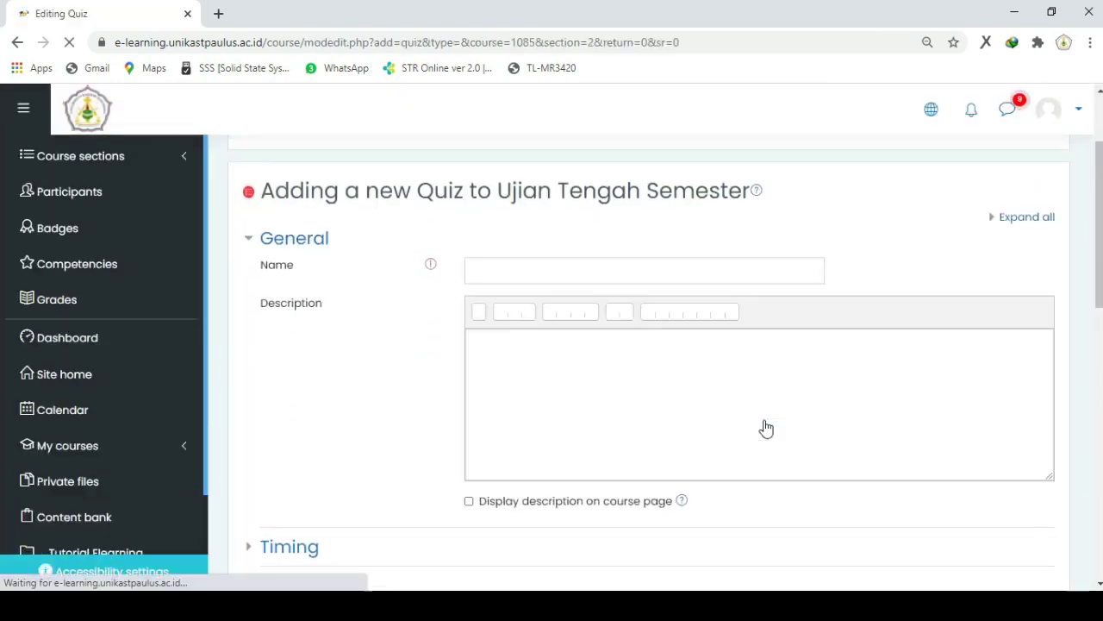
left_click(634, 269)
type("Ujian ")
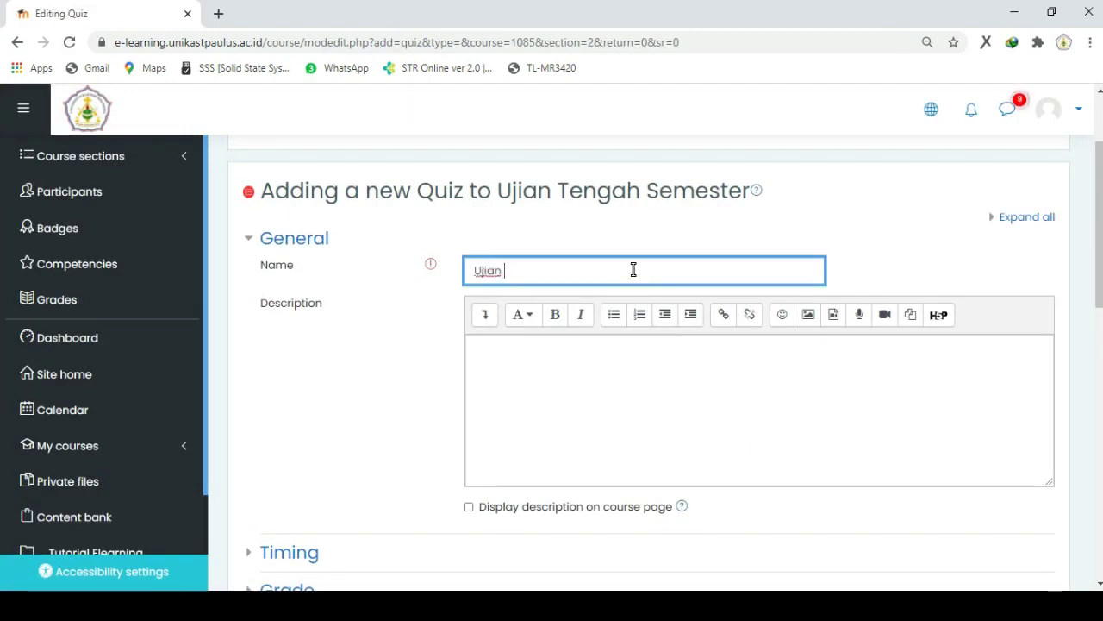
type("Tengah Semester")
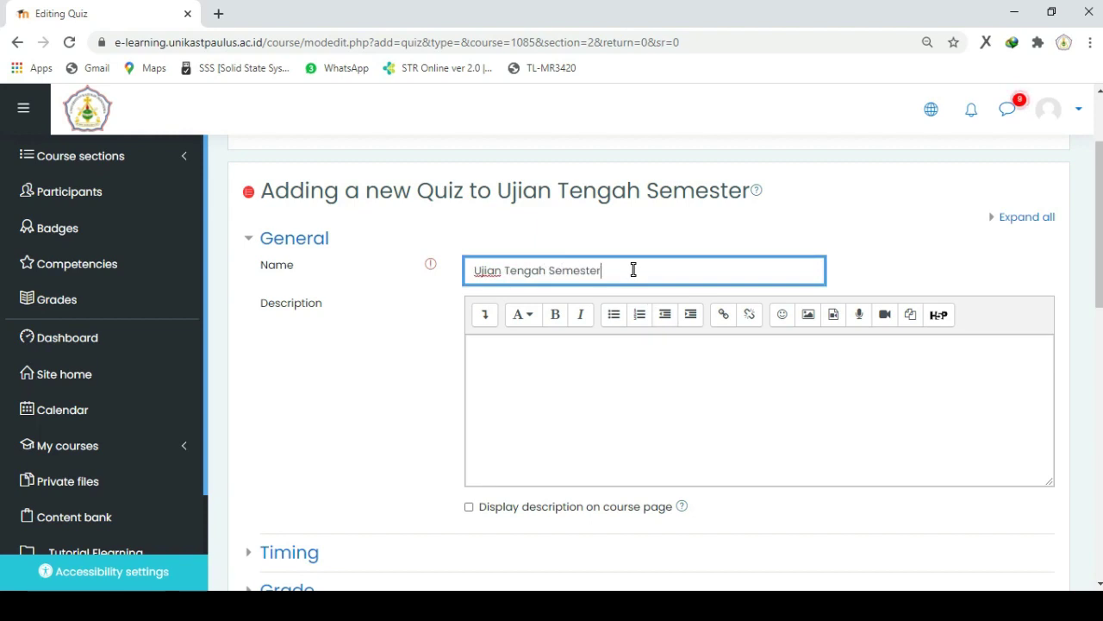
Step: Enter the quiz description "Kerjakan Soal-soal berikut." and enable its display on the course page
scroll(633, 270, "down", 1)
left_click(617, 269)
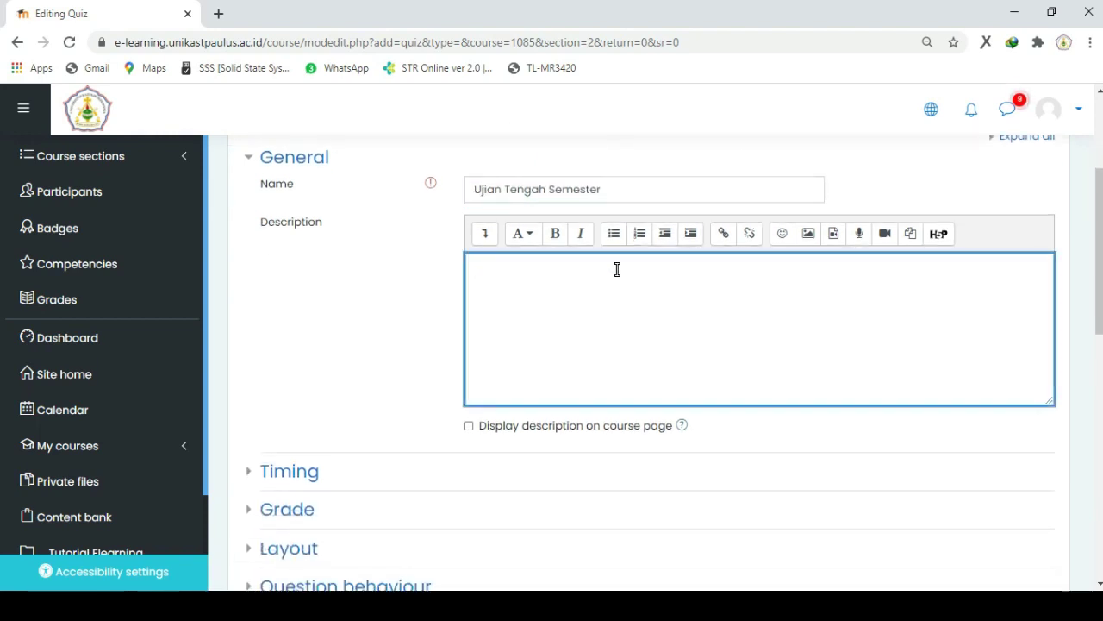
type("Kerjakan")
type("-soal b")
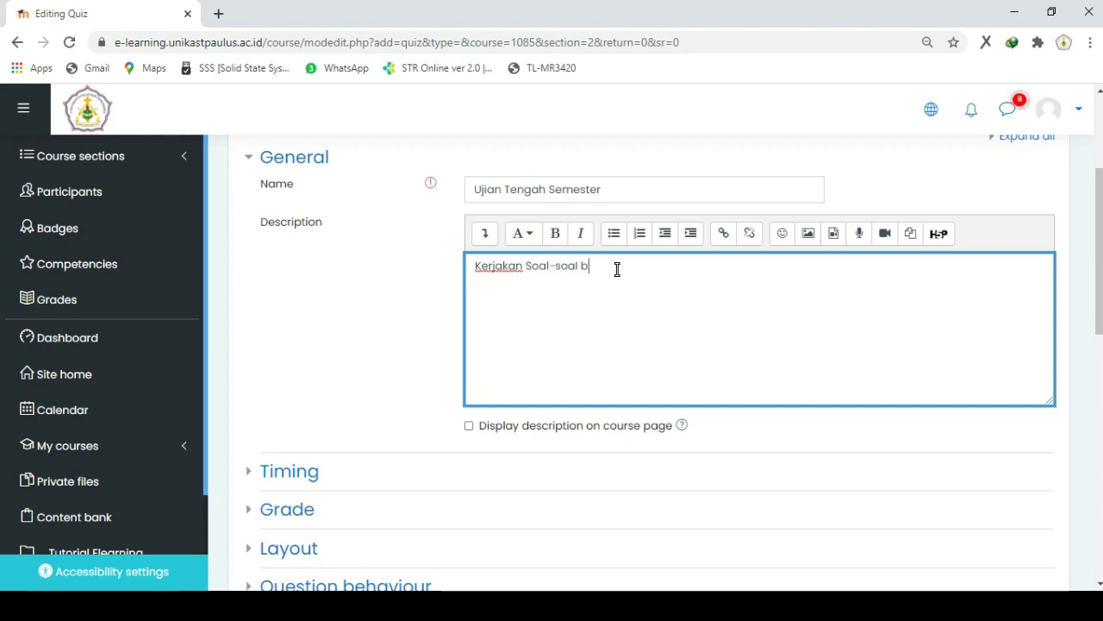
type("erikut")
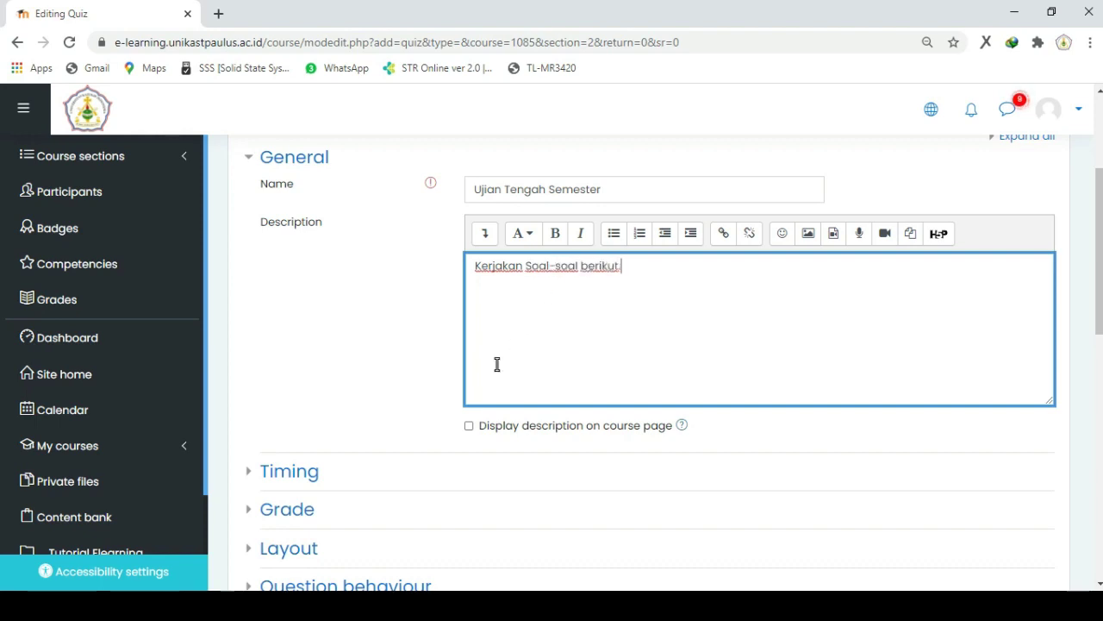
left_click(469, 426)
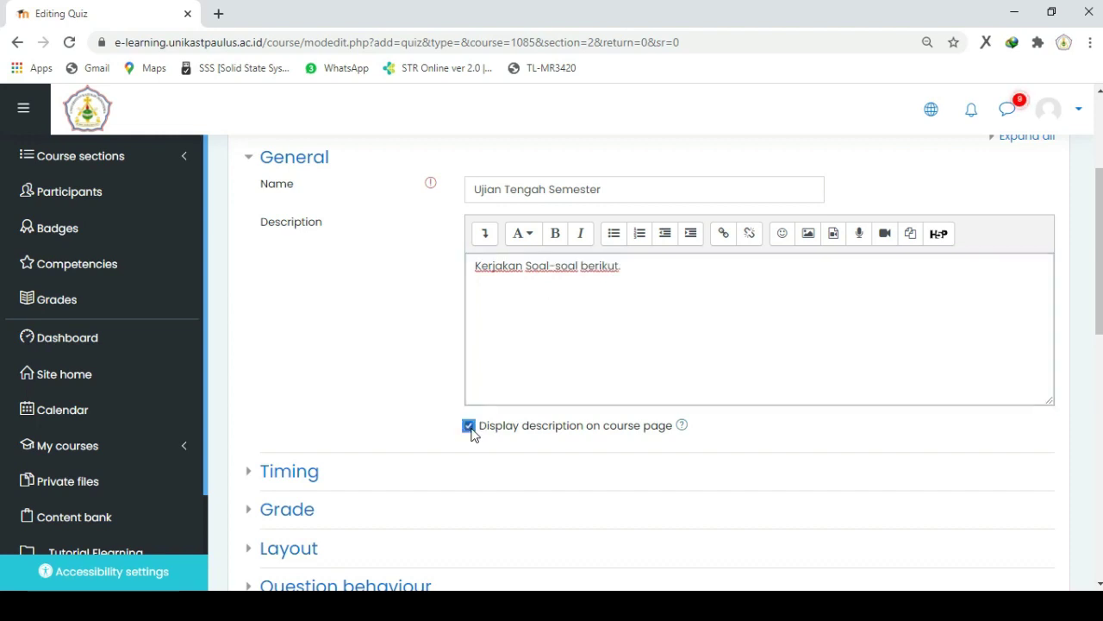
Step: Enable the quiz's opening date, closing date and time limit in the Timing settings
scroll(471, 434, "down", 3)
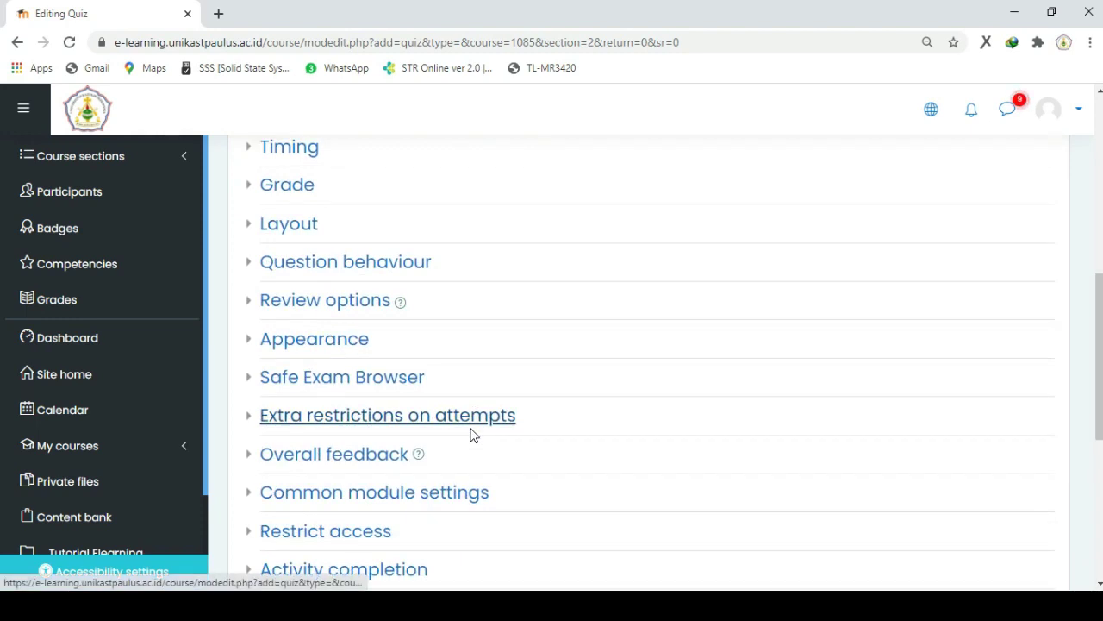
key("Tab")
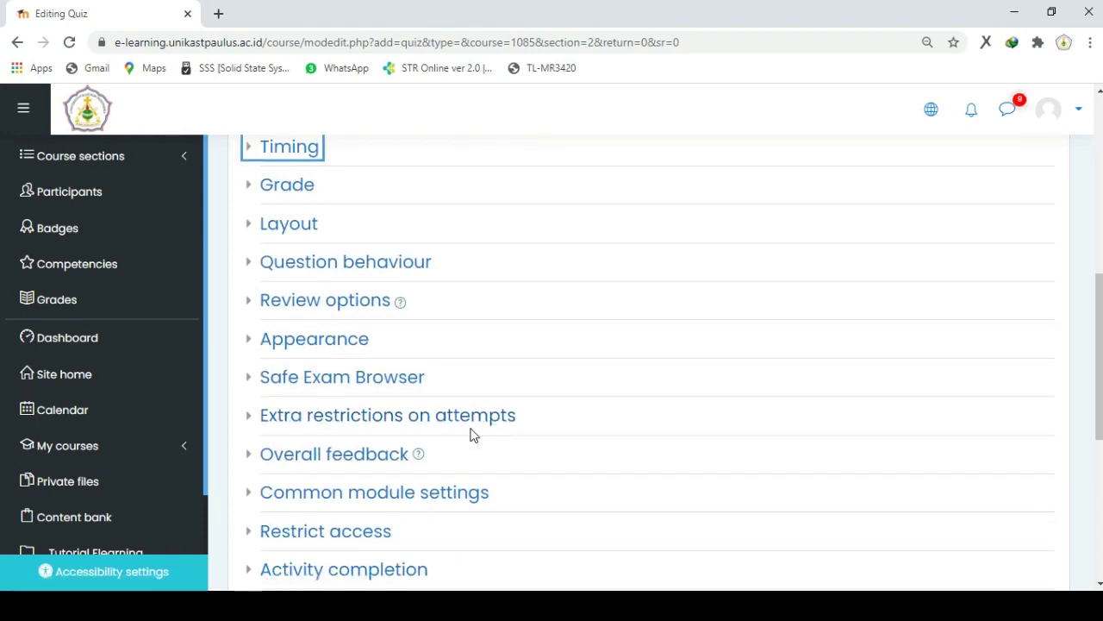
scroll(470, 434, "up", 1)
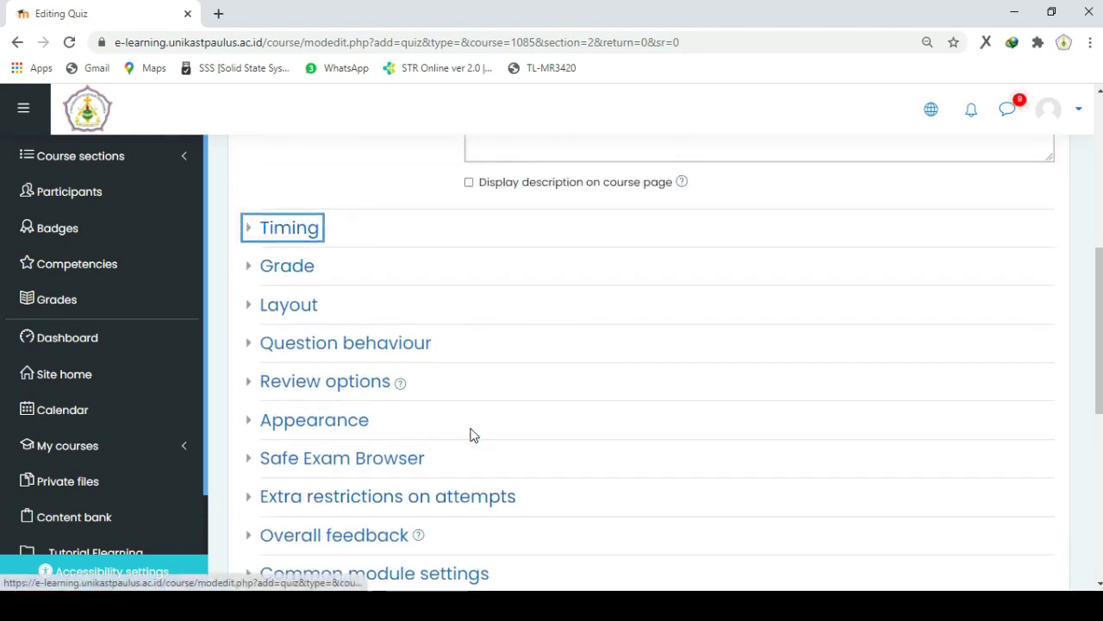
key("Return")
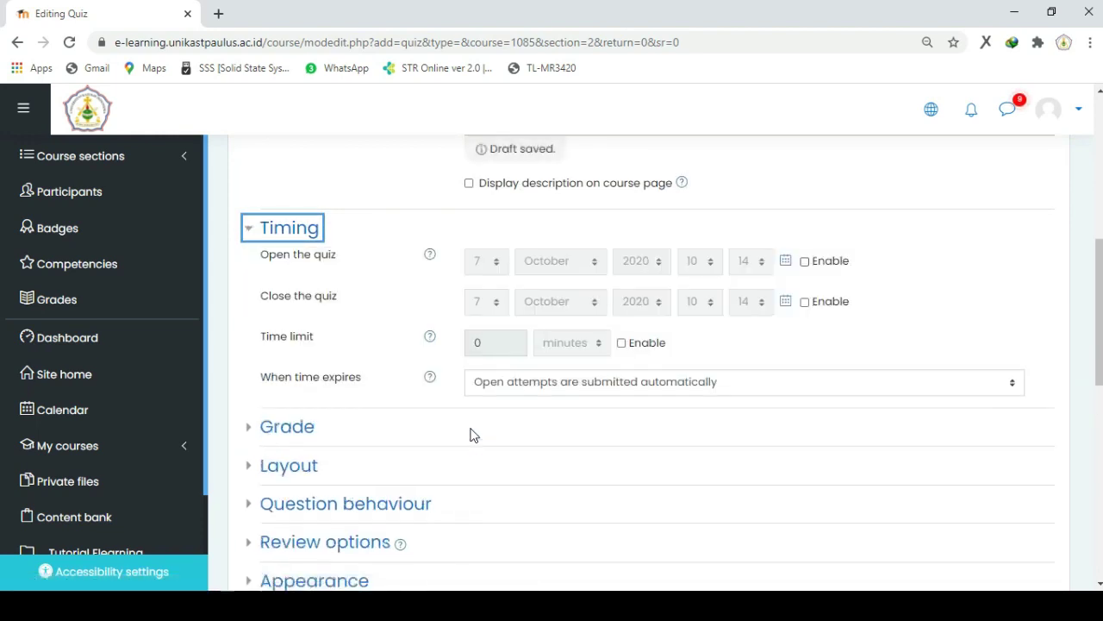
key("Tab")
key("Tab")
key("space")
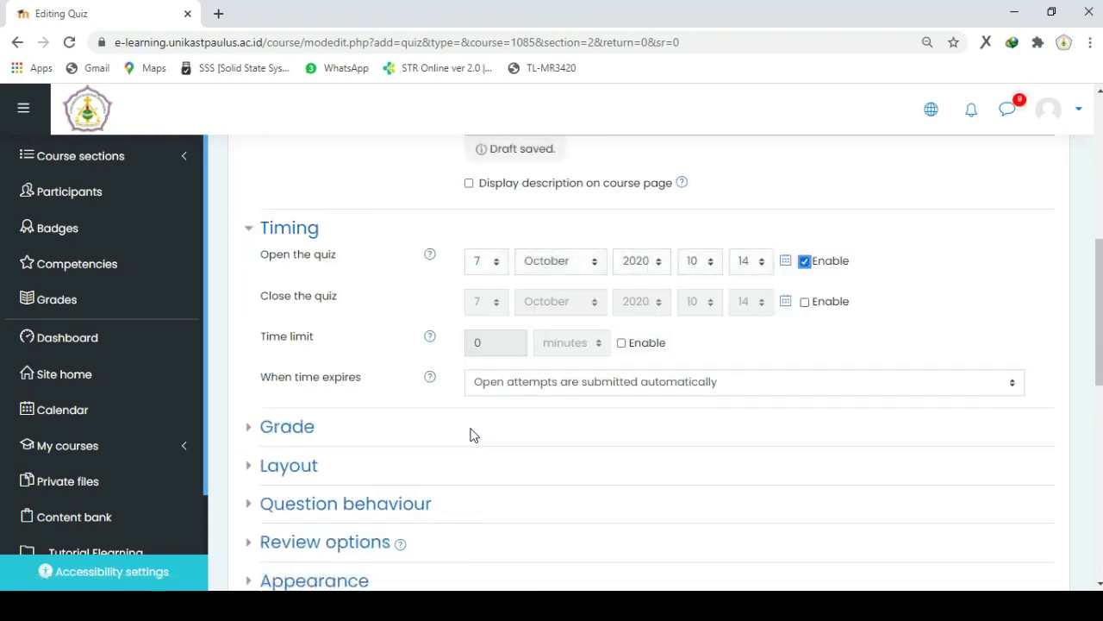
key("Tab")
key("Tab")
key("space")
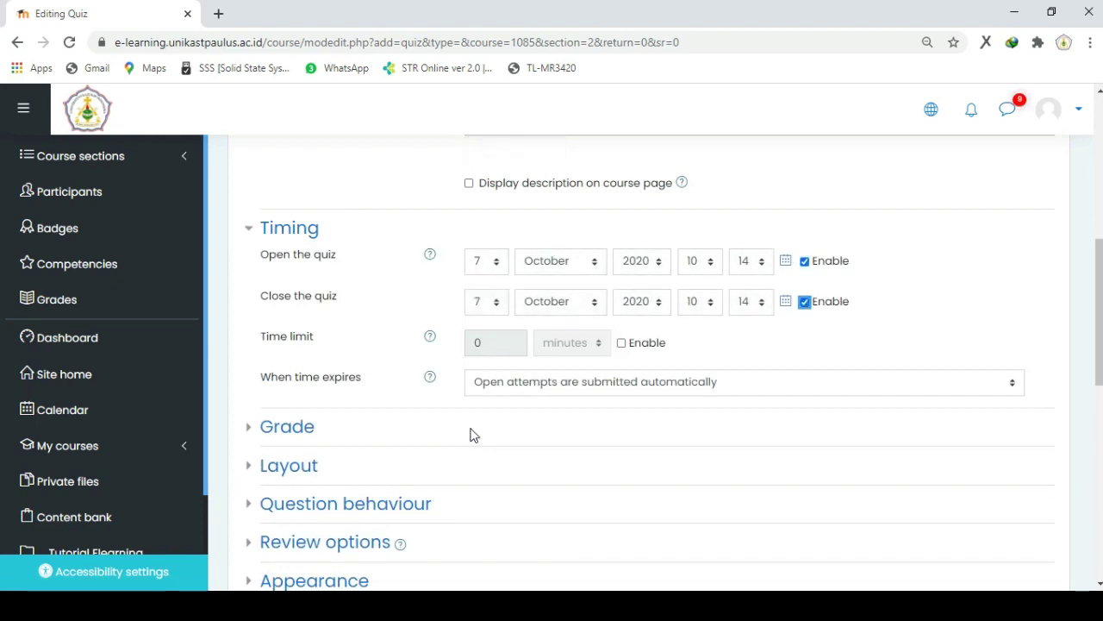
key("Tab")
key("Tab")
key("space")
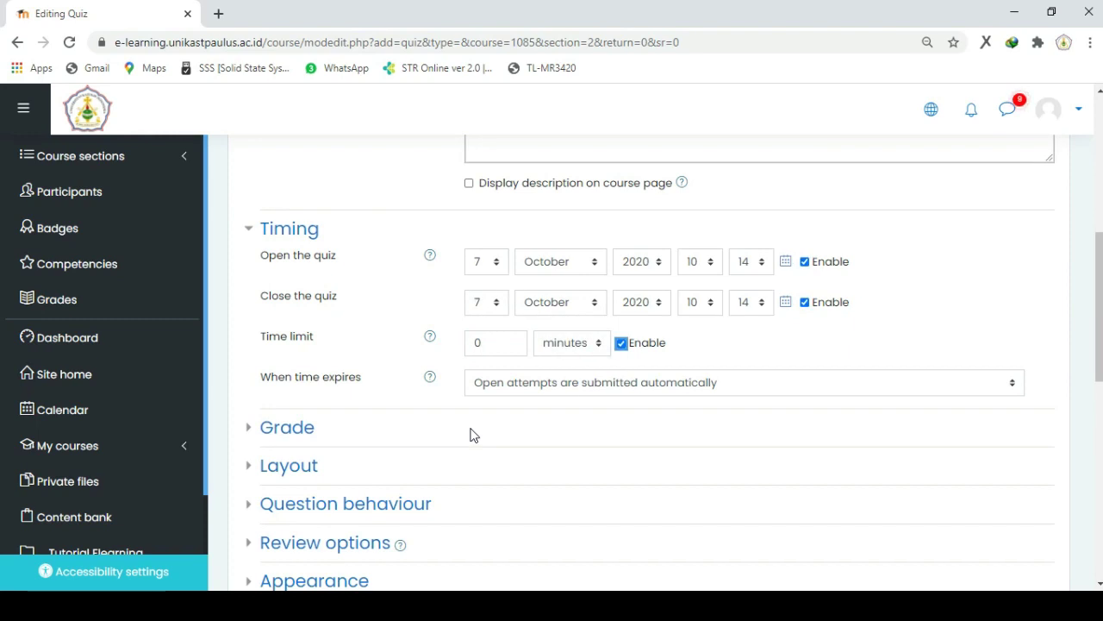
Step: Set the quiz's opening time to 07:30
left_click(700, 262)
key("Down")
key("Down")
key("Down")
key("Down")
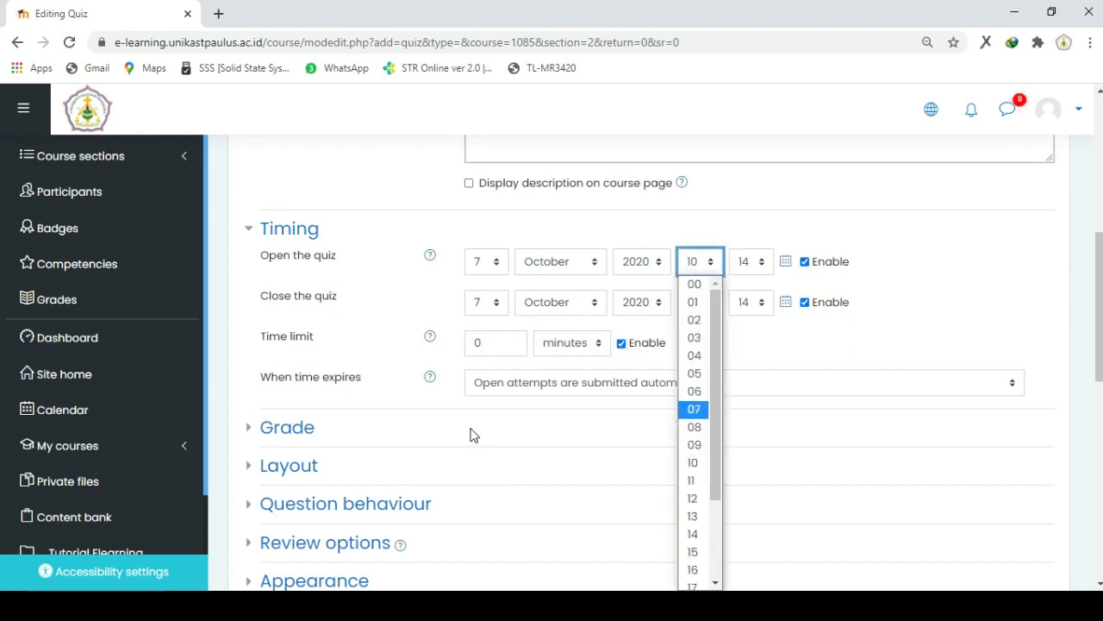
key("Return")
left_click(752, 261)
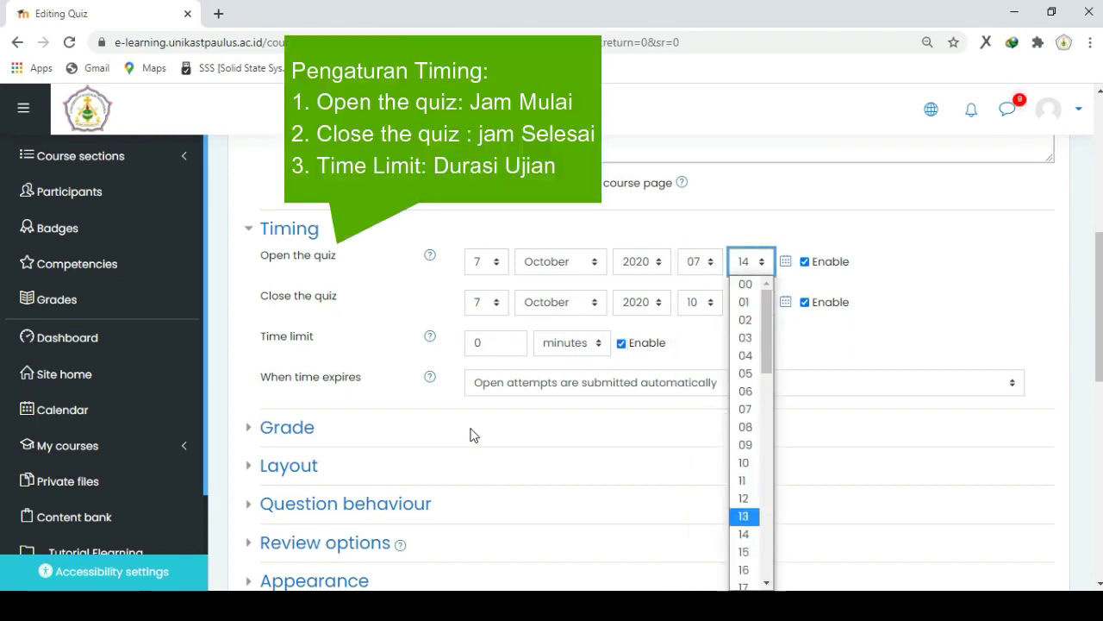
scroll(745, 515, "down", 4)
left_click(745, 496)
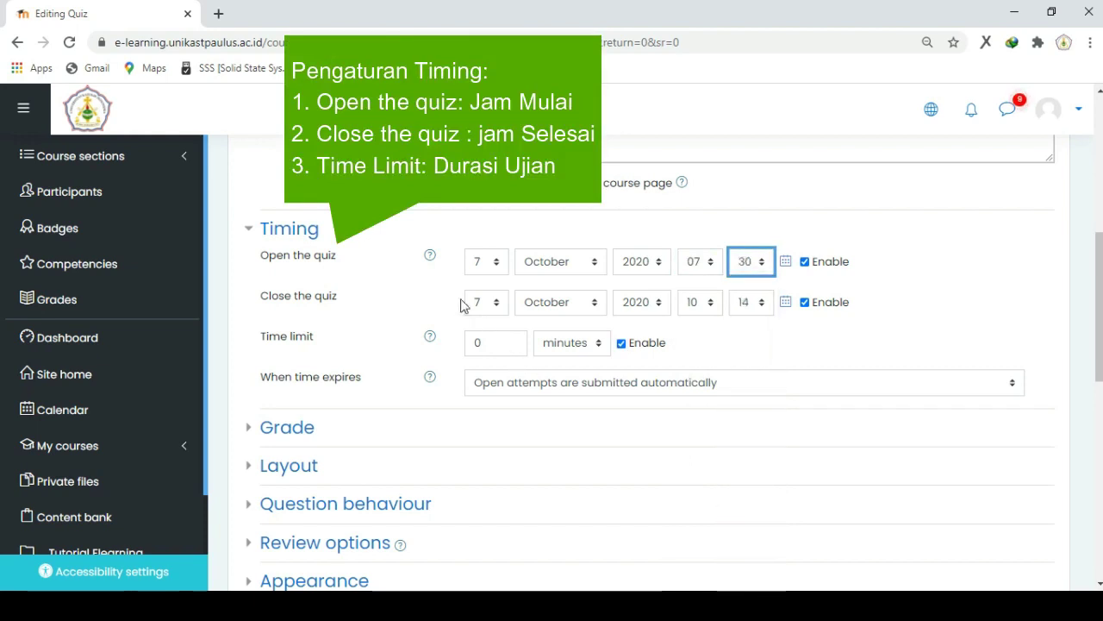
Step: Set the quiz's closing time to 09:00
left_click(700, 302)
key("Down")
key("Down")
key("Down")
key("Down")
key("Up")
key("Up")
key("Up")
key("Up")
key("Up")
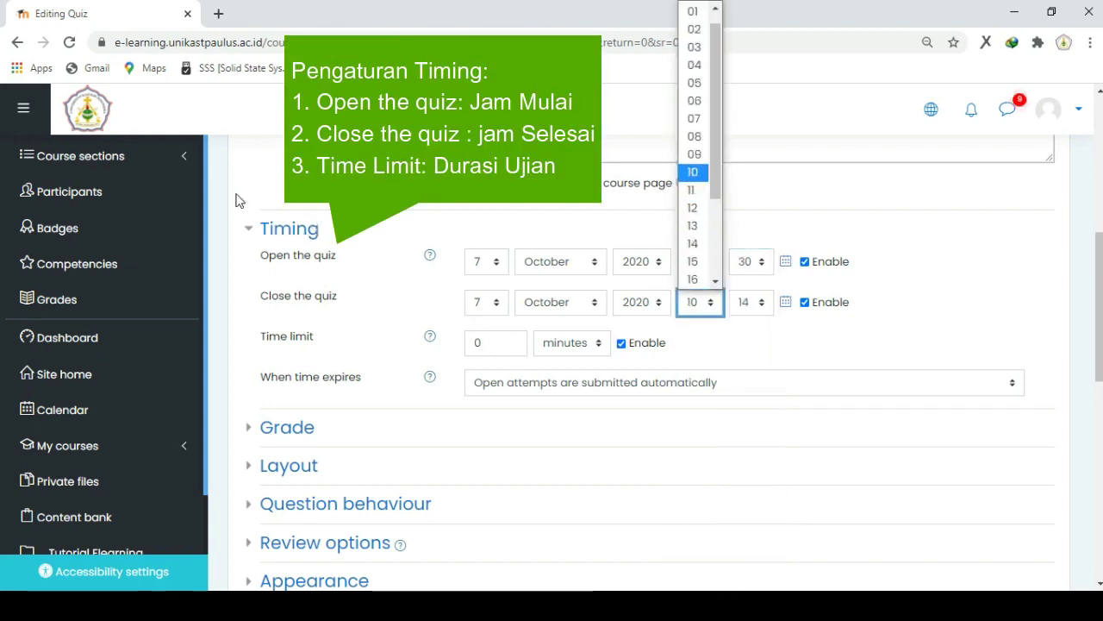
key("Up")
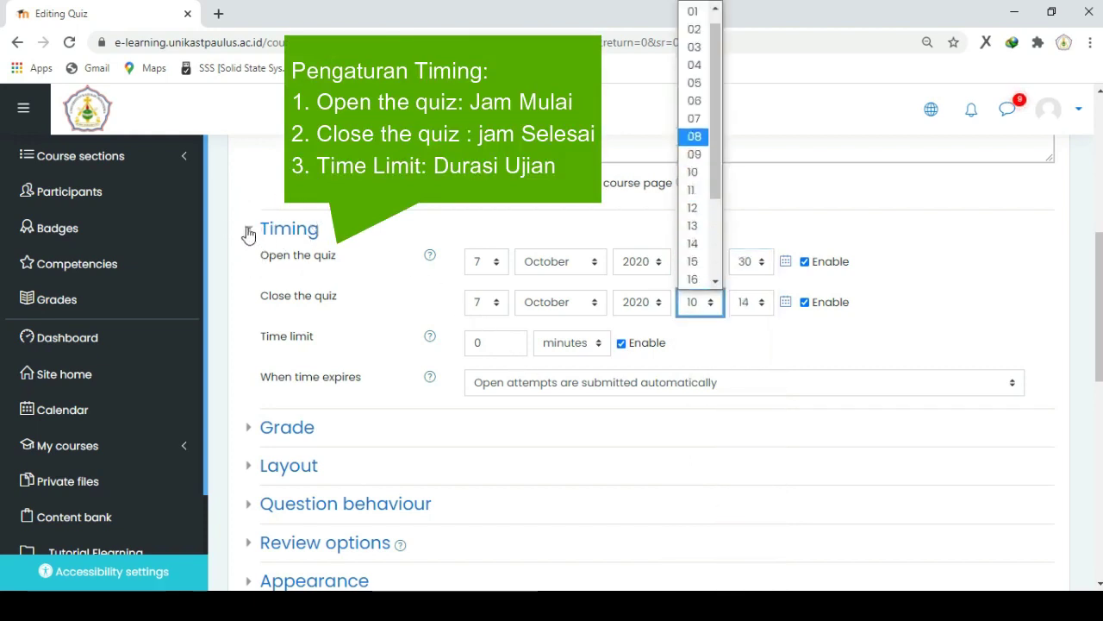
key("Down")
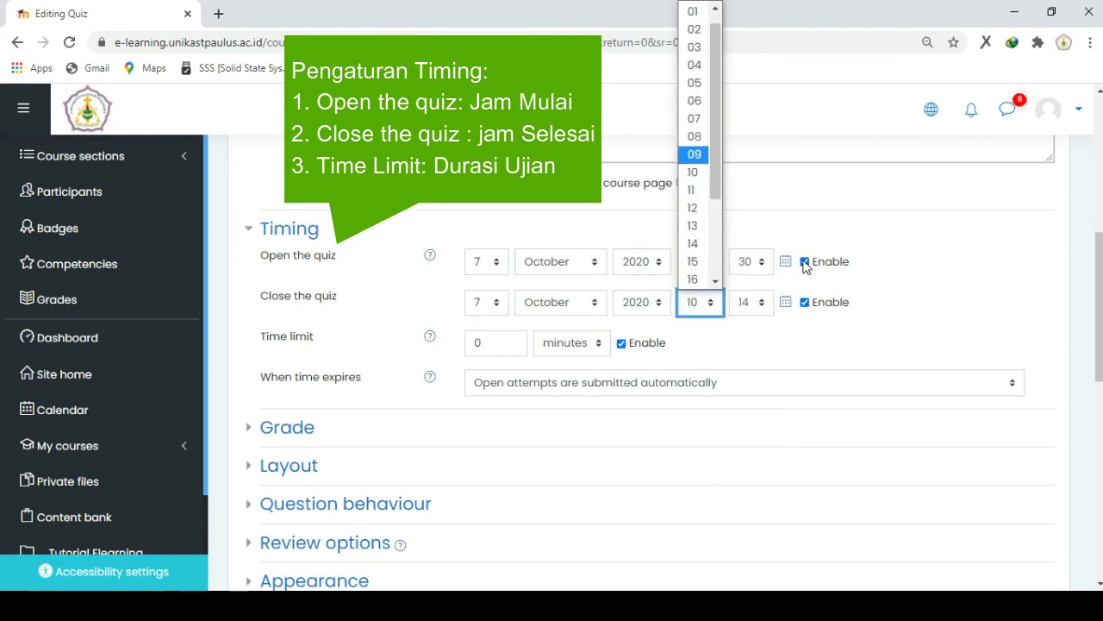
key("Return")
key("Tab")
key("alt+Down")
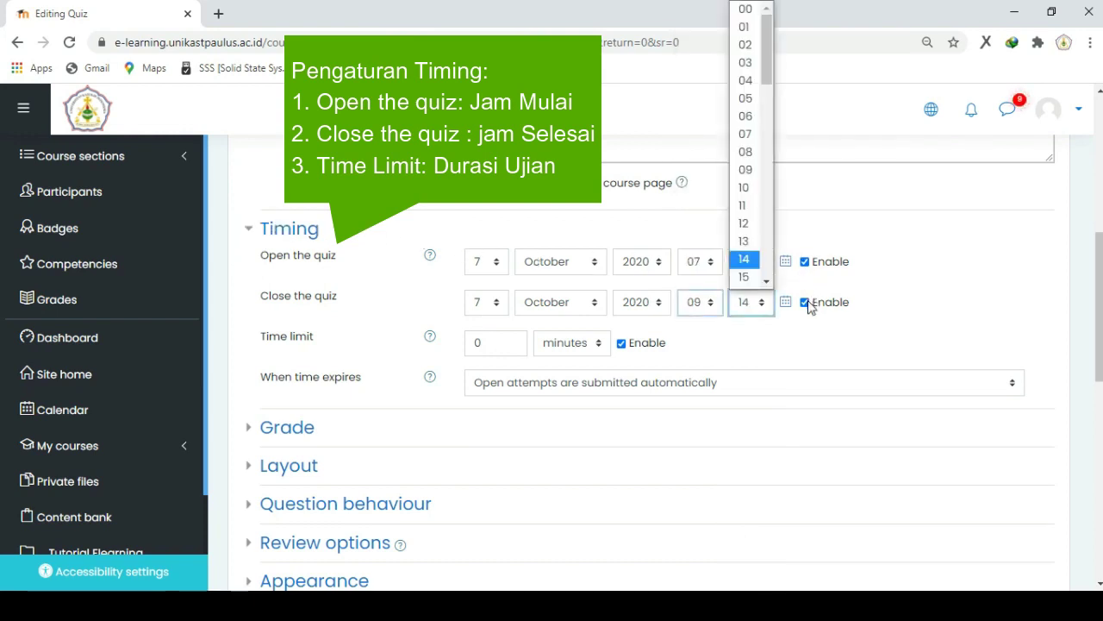
key("Up")
key("Up")
key("Up")
key("Up")
key("Up")
key("Up")
key("Up")
key("Up")
key("Up")
key("Up")
key("Up")
key("Up")
key("Up")
key("Up")
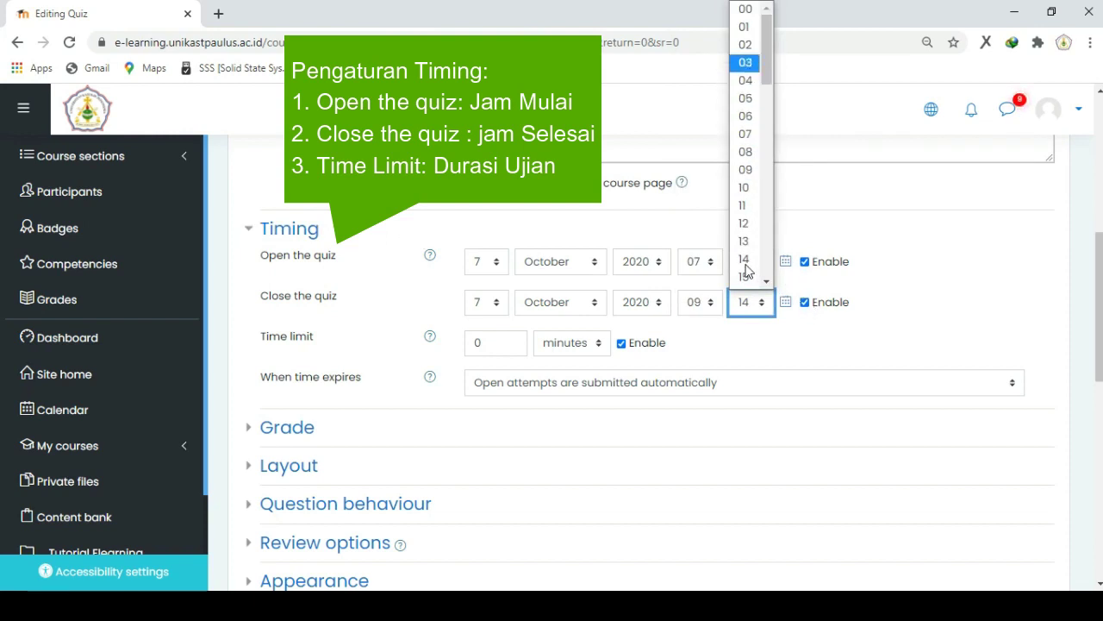
key("Return")
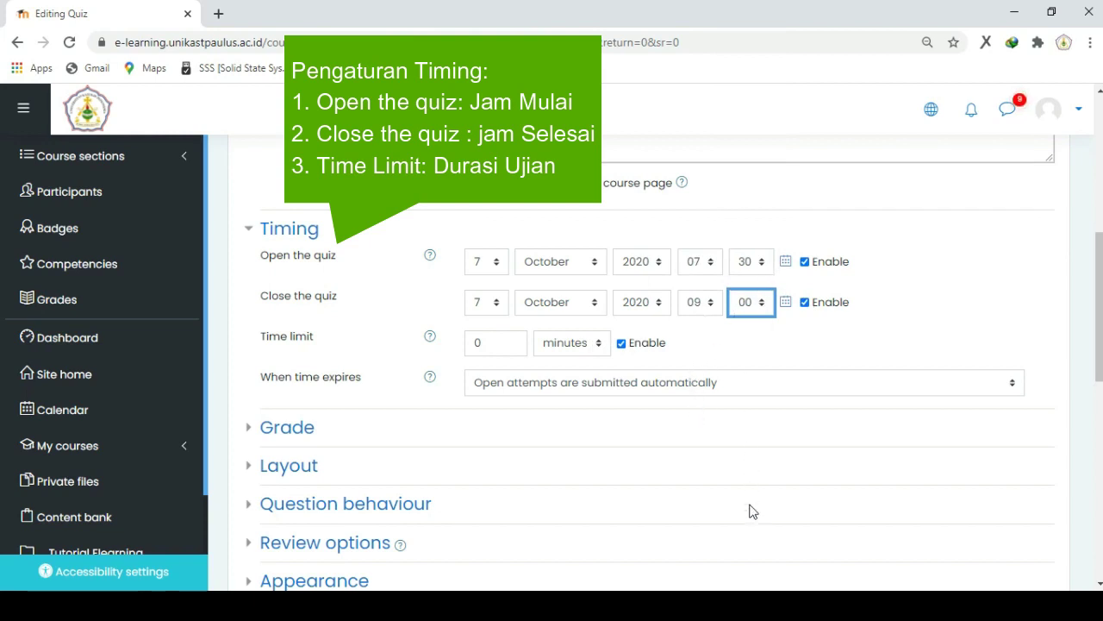
Step: Set the quiz's time limit to 90 minutes
key("Tab")
key("Tab")
key("Tab")
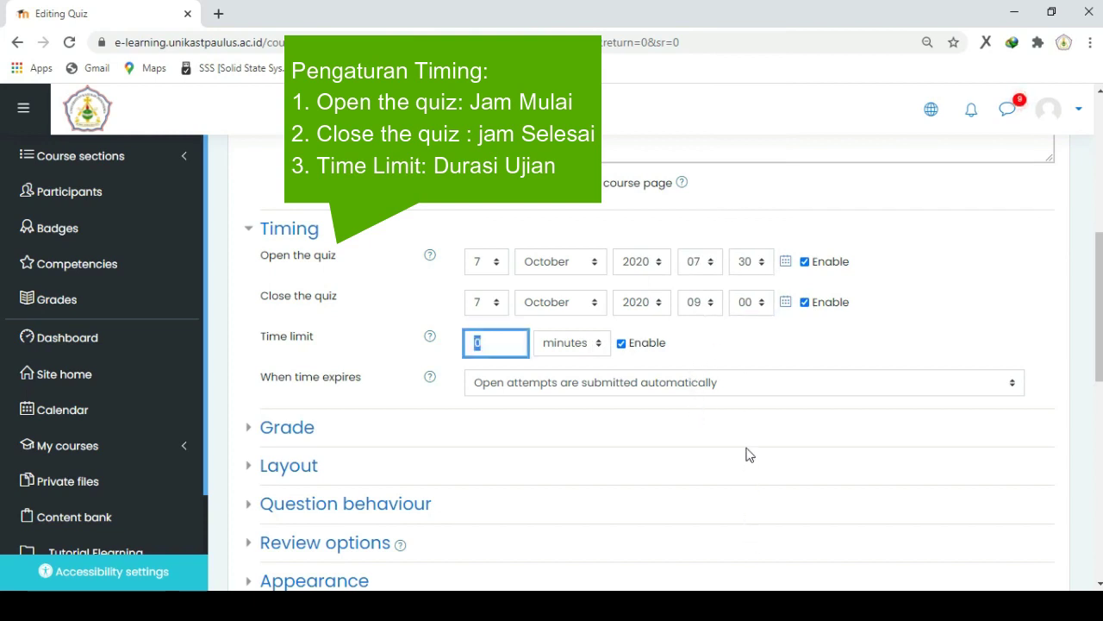
type("90")
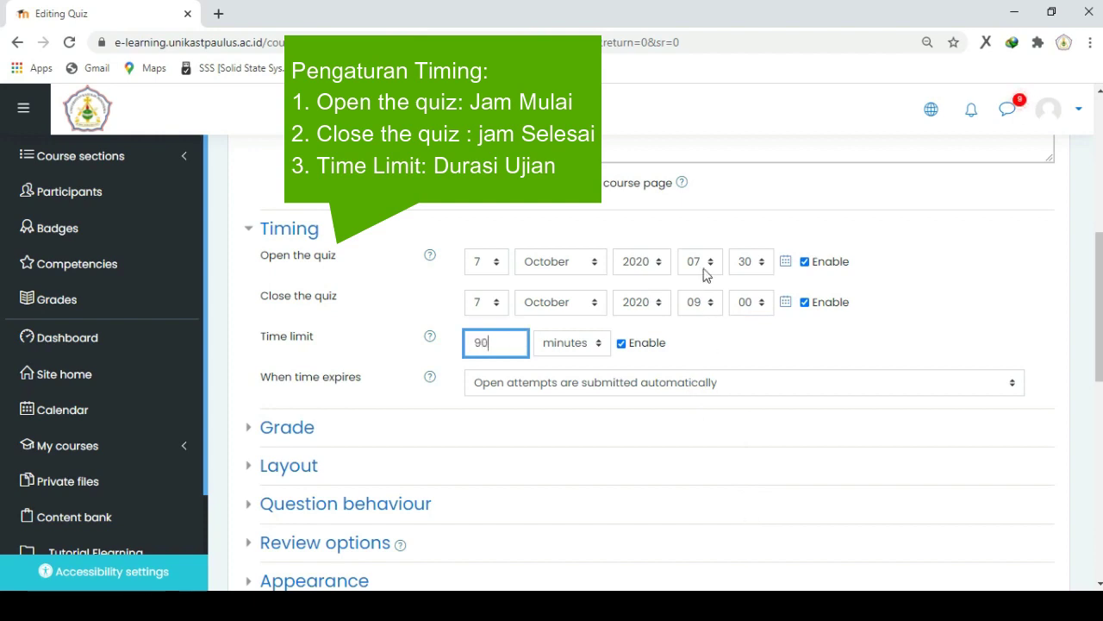
left_click(695, 146)
Step: Set the number of attempts allowed to 1 in the quiz's Grade settings
scroll(762, 301, "down", 1)
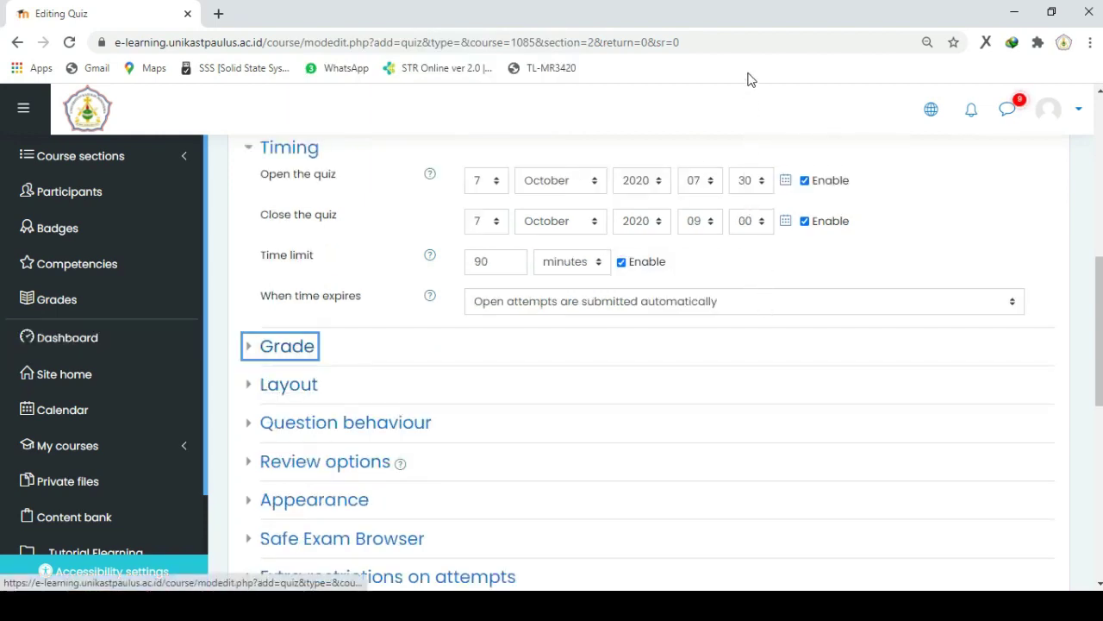
key("Return")
scroll(890, 374, "down", 1)
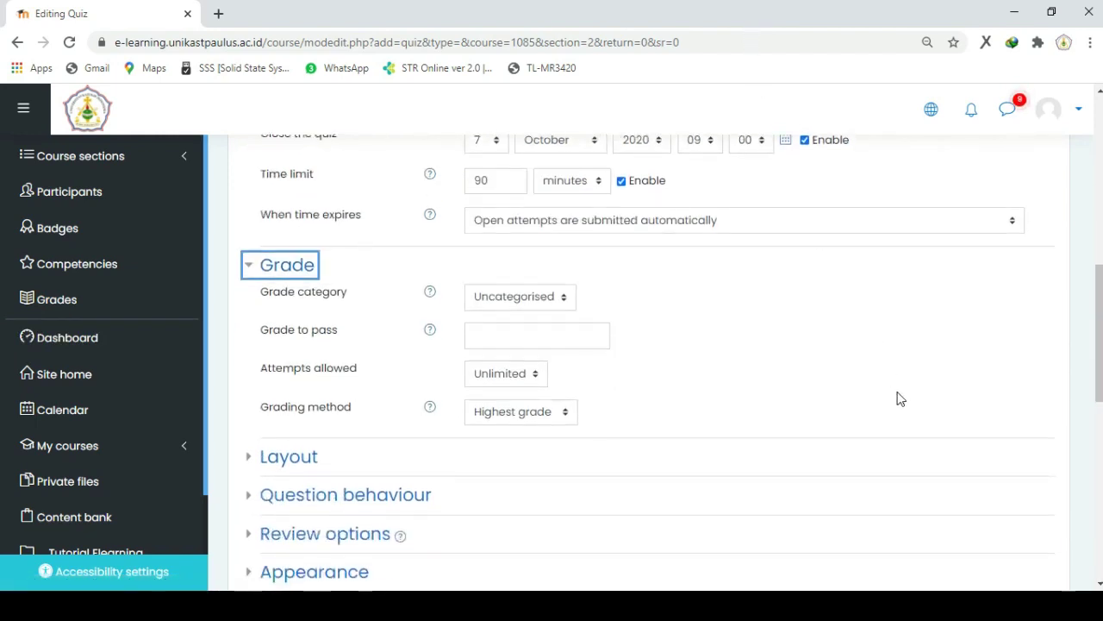
key("alt+Down")
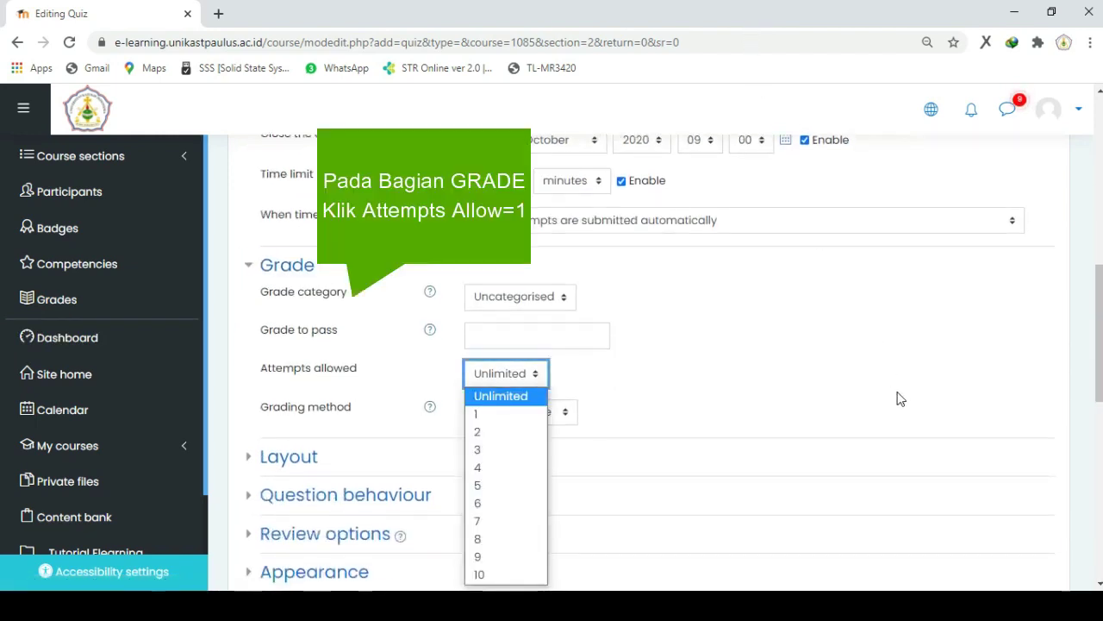
key("Down")
key("Return")
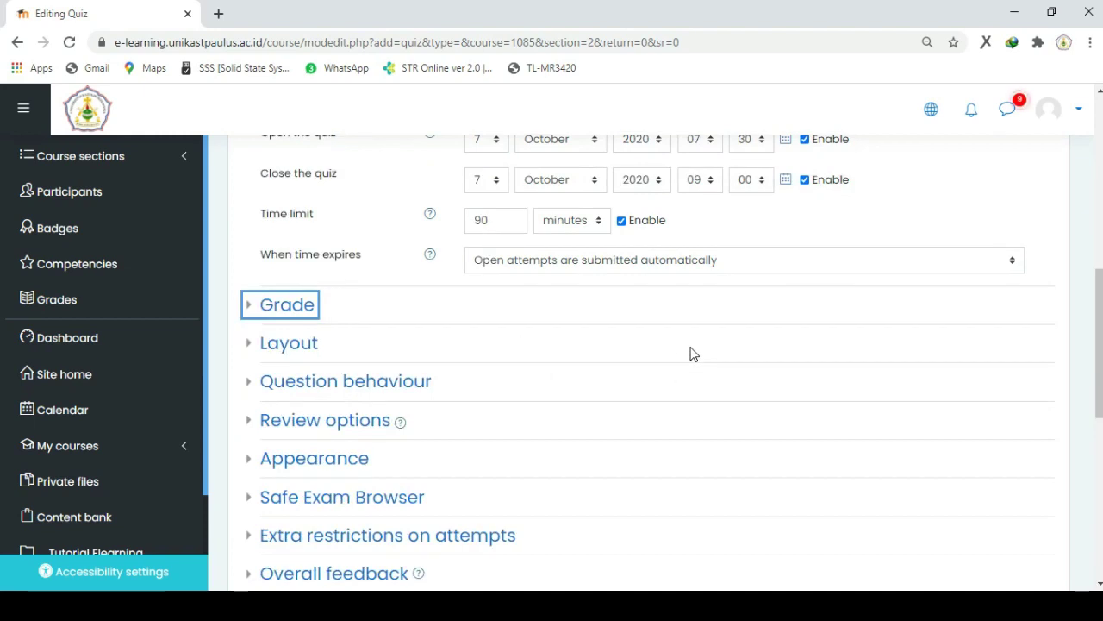
key("super+b")
key("Return")
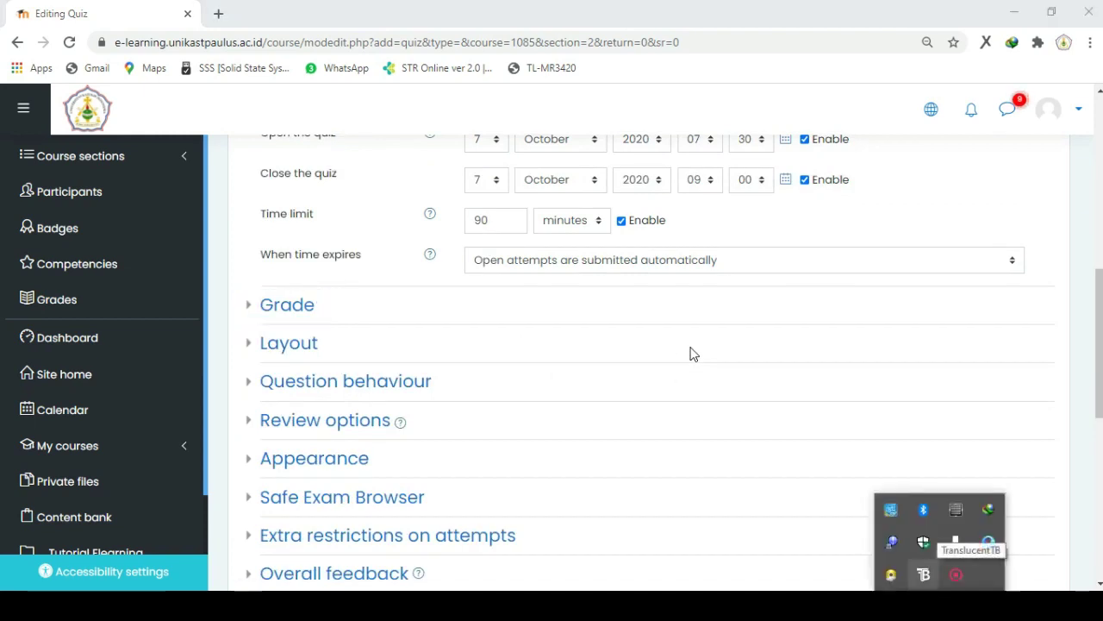
Step: Set Browser security to "Full screen pop-up with some JavaScript security" in the extra restrictions on attempts
scroll(690, 354, "down", 1)
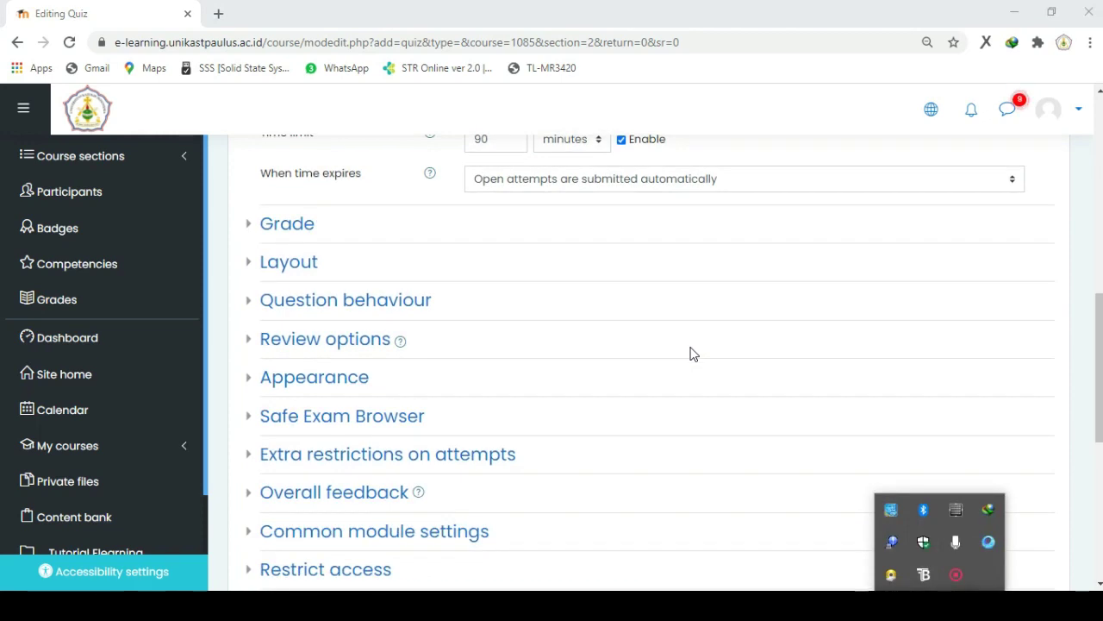
left_click(388, 455)
scroll(694, 353, "down", 3)
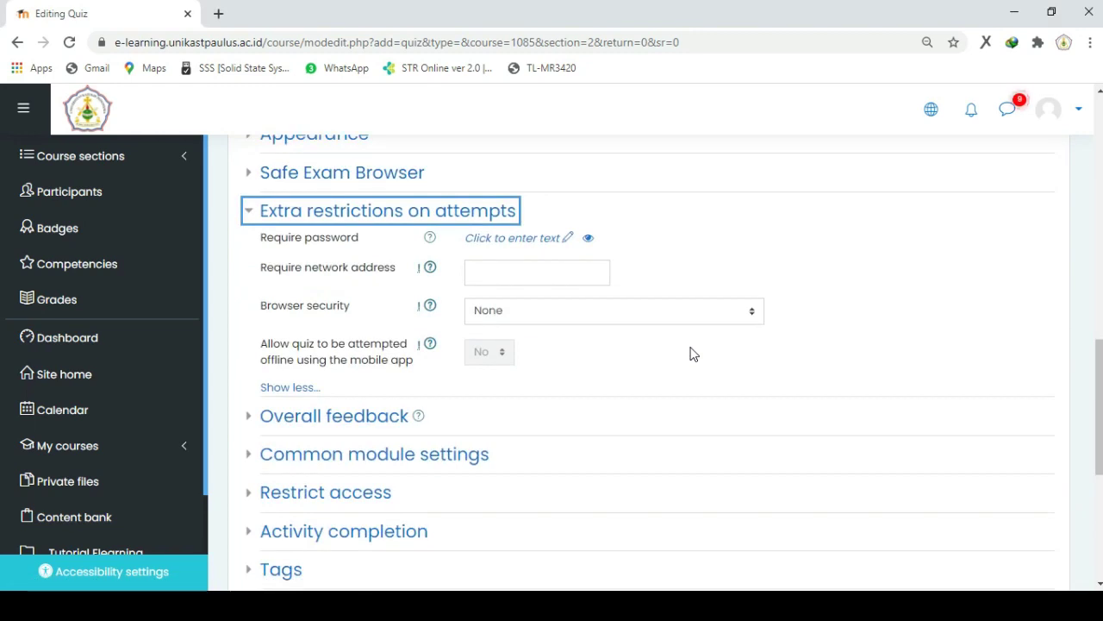
left_click(690, 310)
left_click(690, 350)
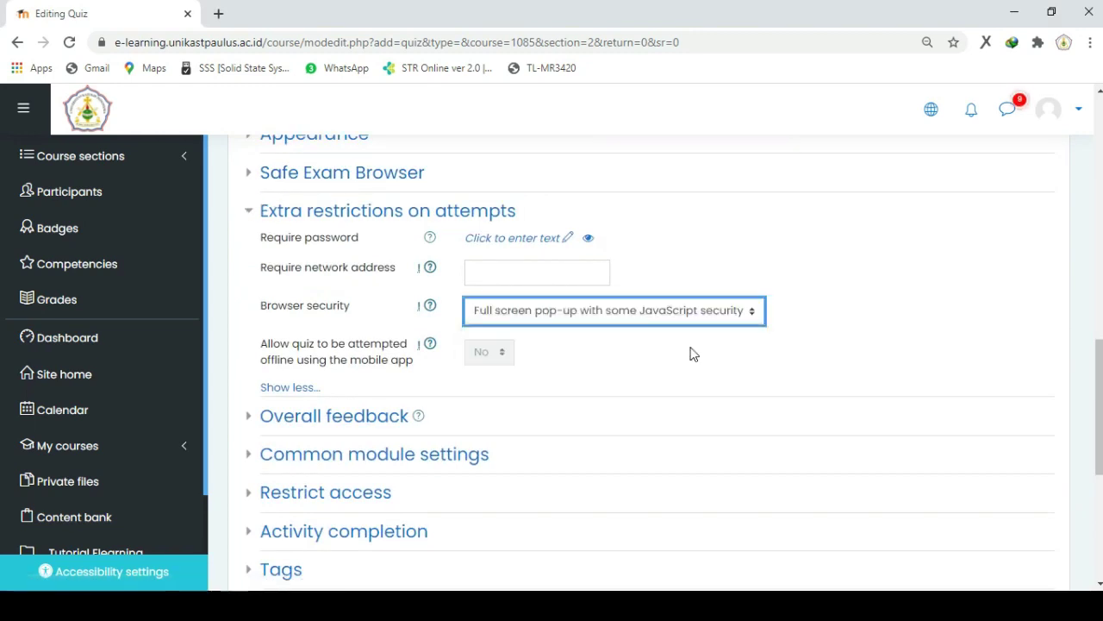
Step: Save the quiz settings and display the quiz
scroll(690, 353, "down", 2)
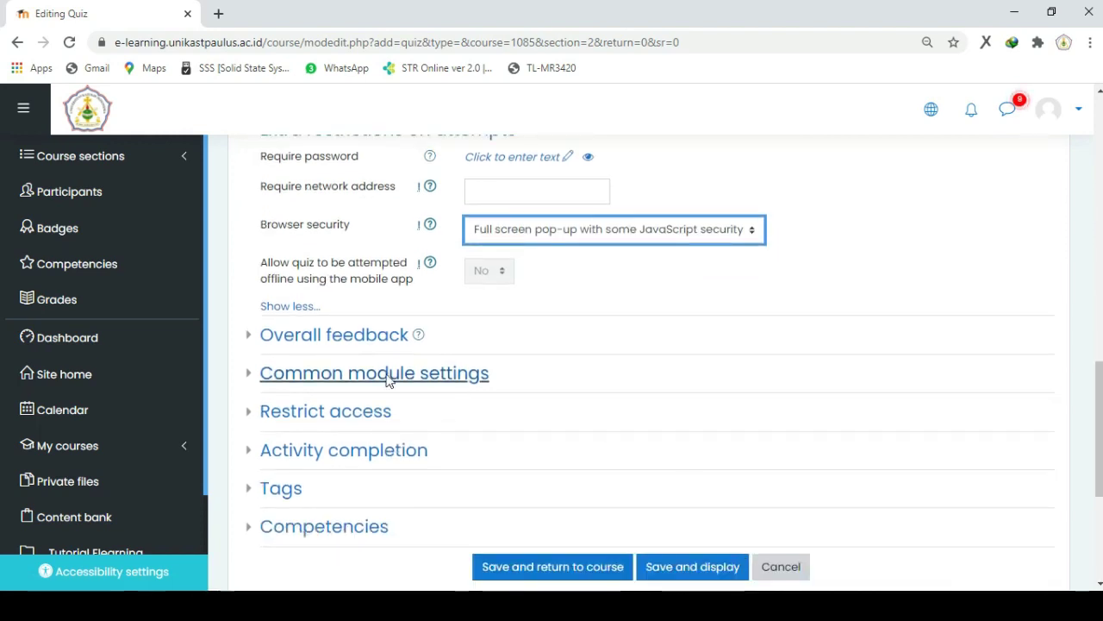
scroll(232, 343, "down", 4)
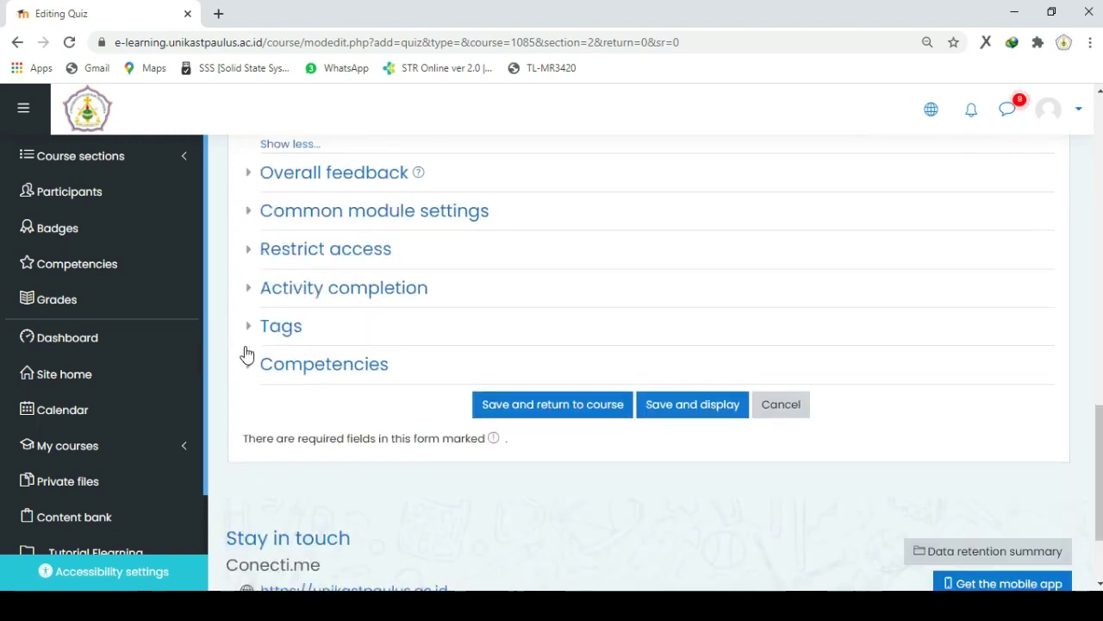
left_click(692, 405)
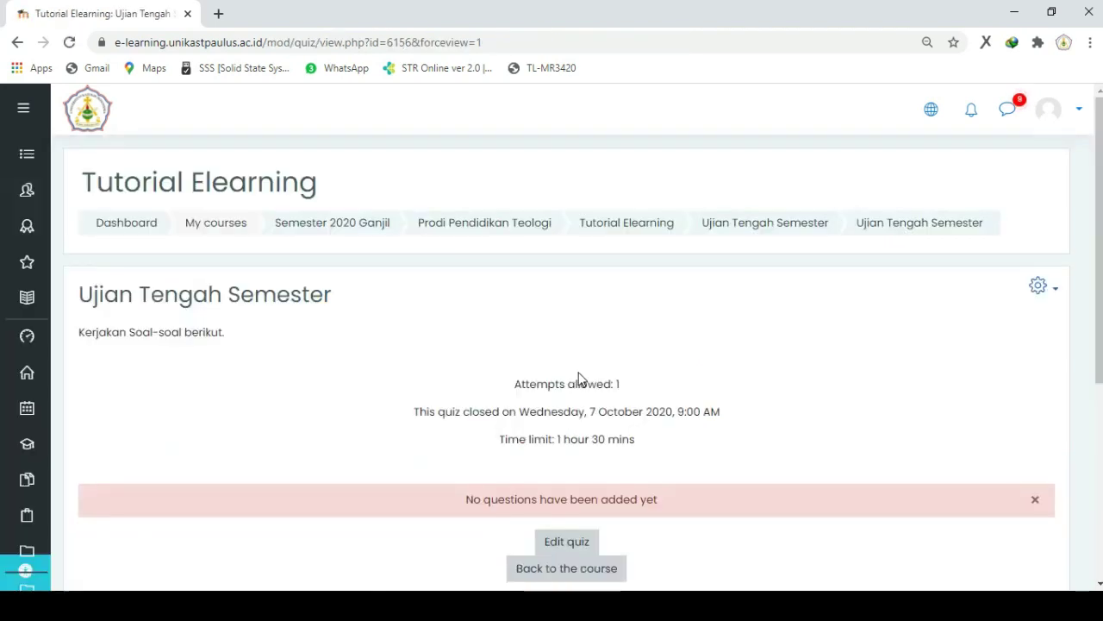
Step: Open the Ujian Tengah Semester quiz for editing its questions
scroll(579, 378, "down", 3)
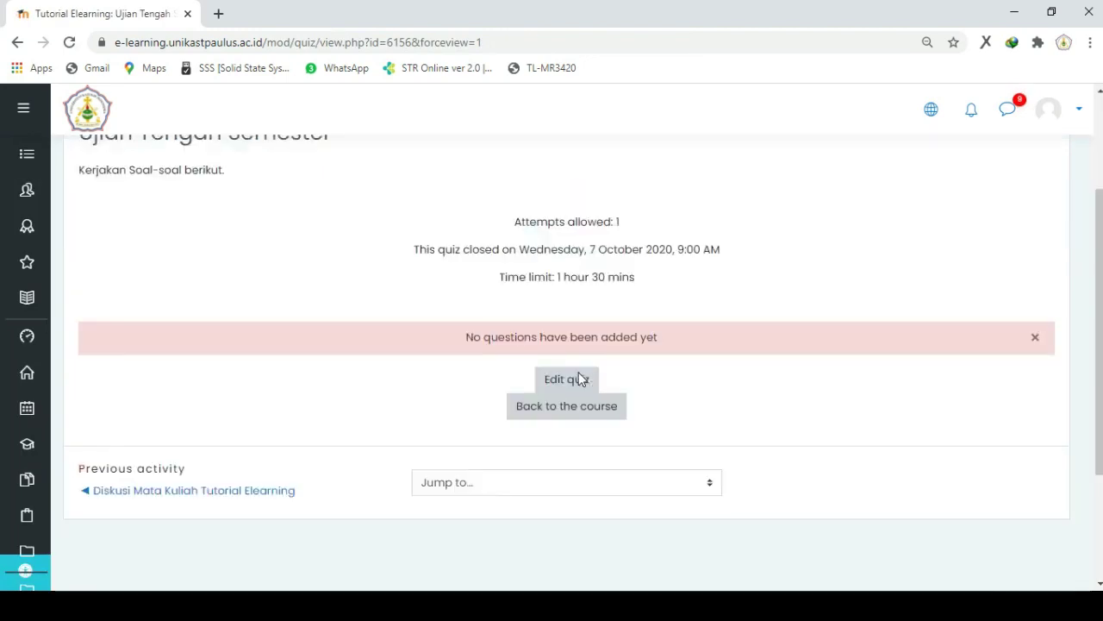
scroll(578, 378, "up", 3)
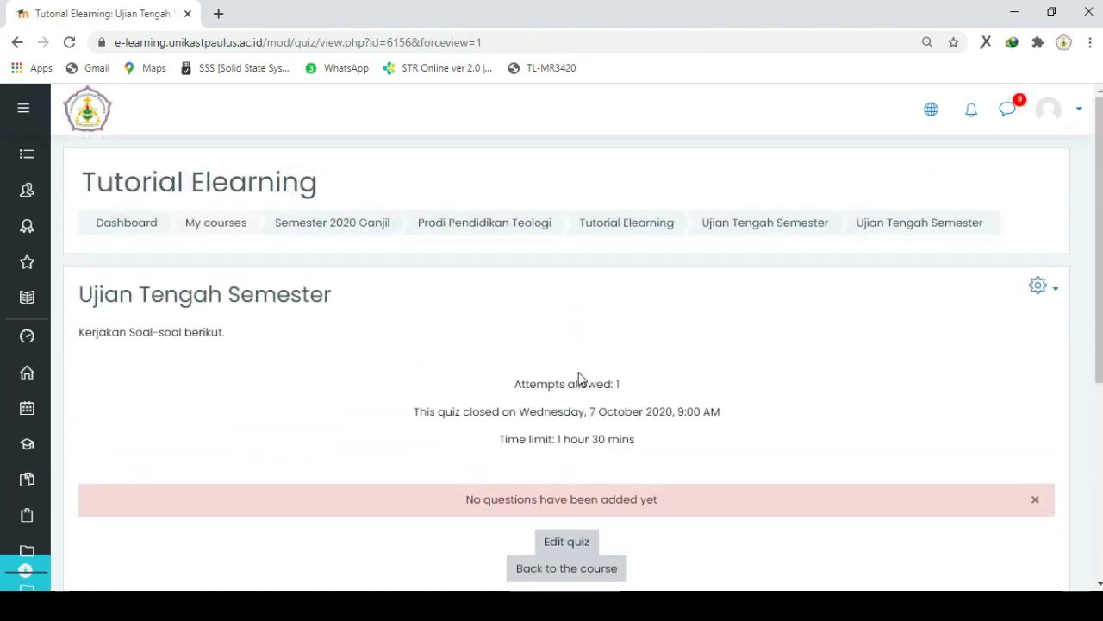
left_click(566, 541)
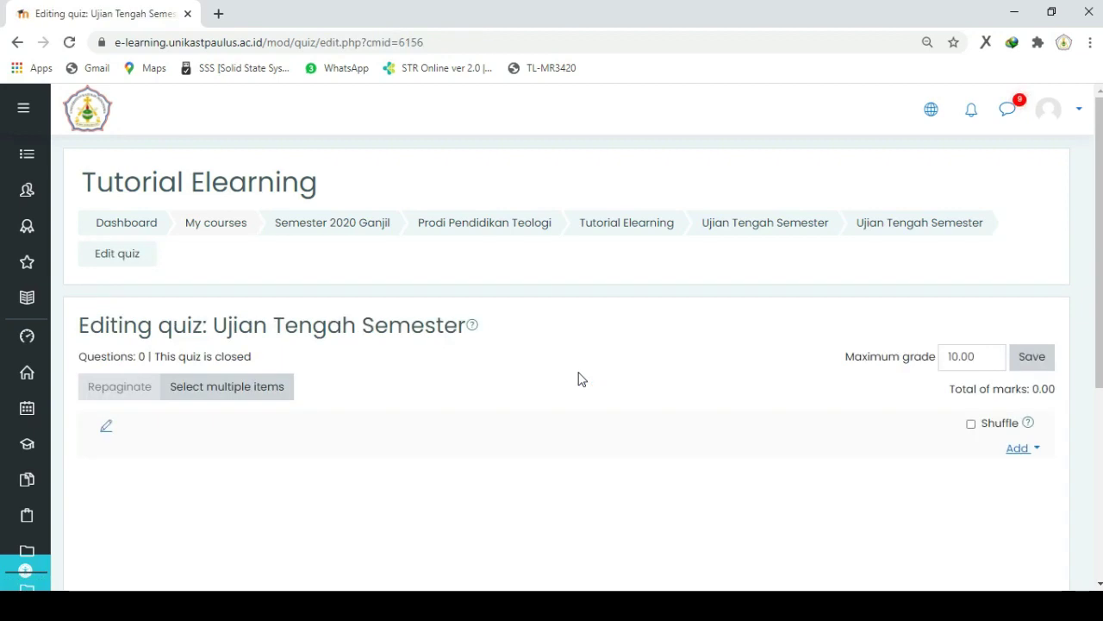
Step: Add a new question of the Essay type to the quiz
scroll(581, 379, "down", 1)
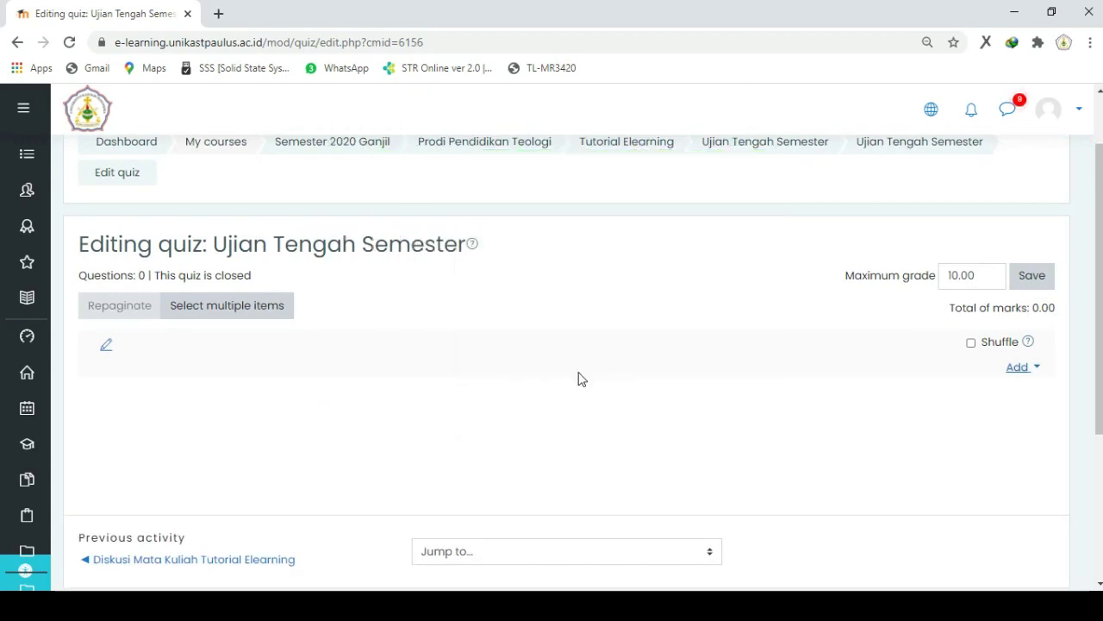
key("Tab")
key("Return")
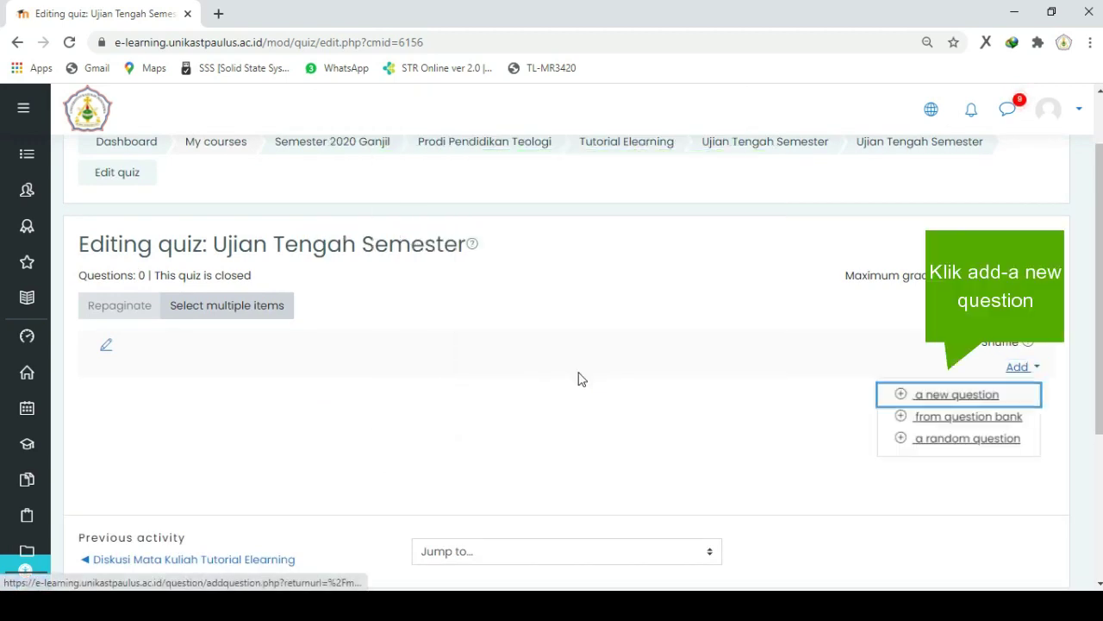
key("Return")
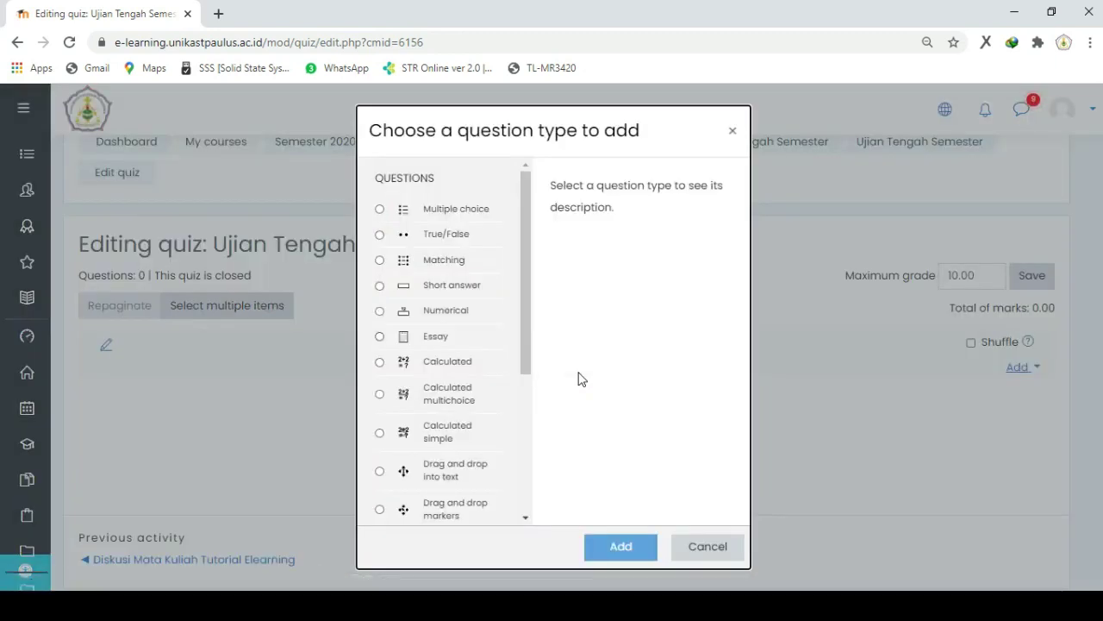
key("Tab")
key("Tab")
key("Down")
key("Down")
key("Down")
key("Down")
key("Down")
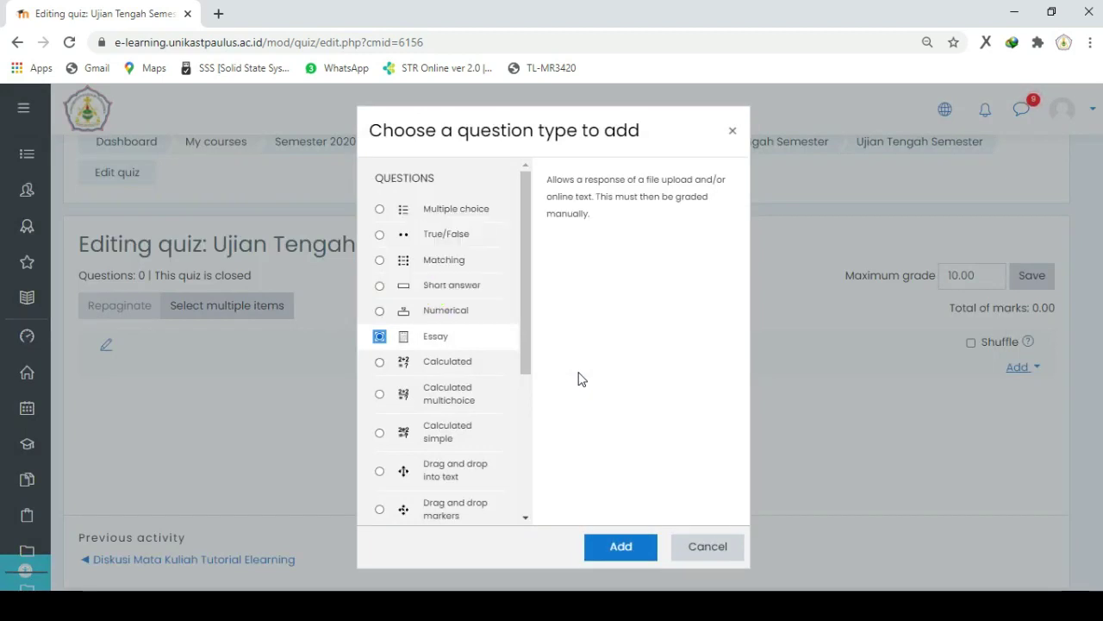
key("Tab")
key("Return")
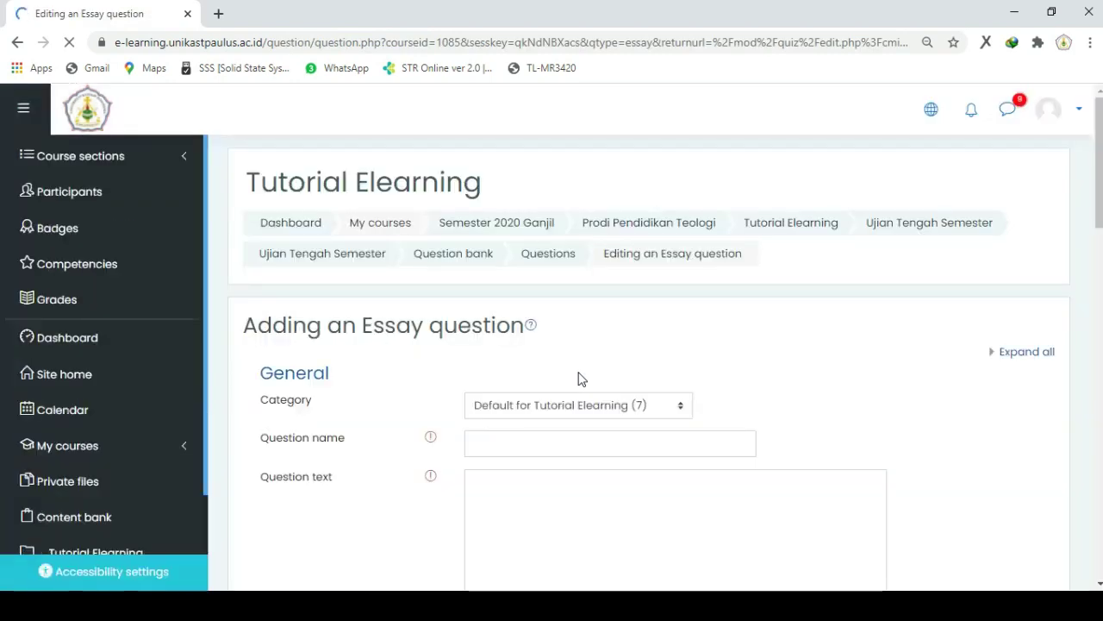
Step: Name the essay question "Soal" and enter "Jelaskan Pengertian ELEARNING" as its question text
scroll(578, 379, "down", 3)
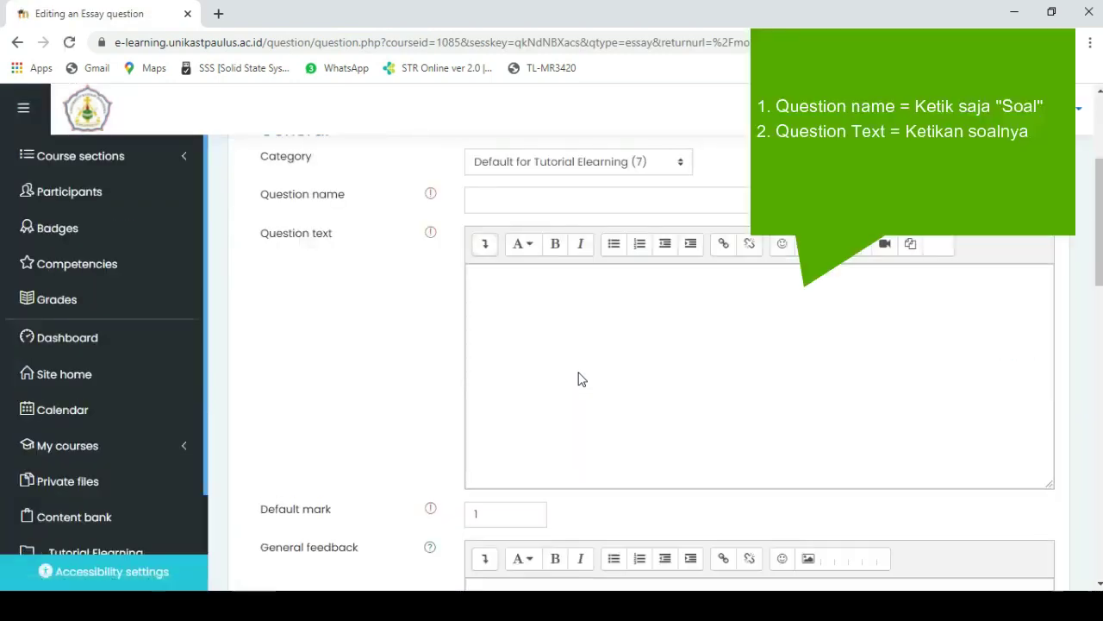
type("Soal")
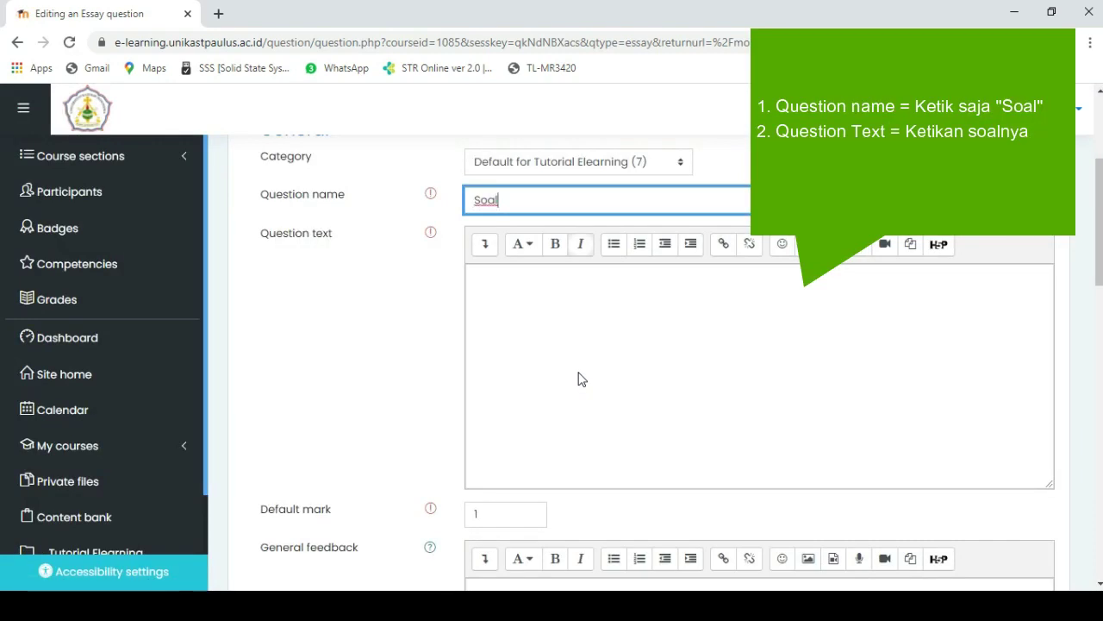
key("Tab")
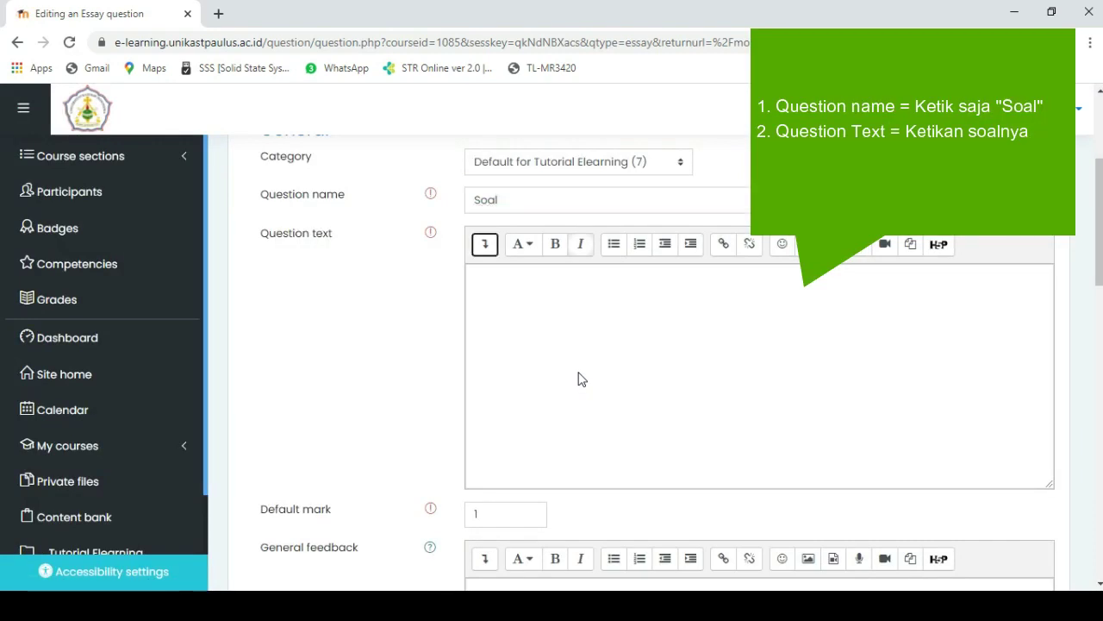
key("Tab")
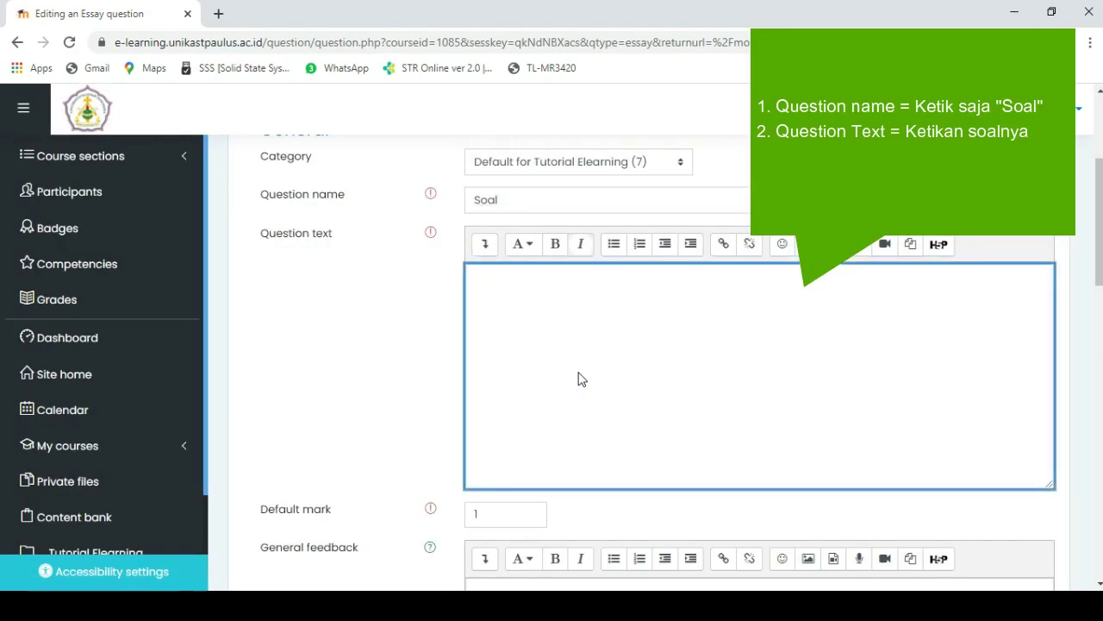
type("Jelaskan Pengertian")
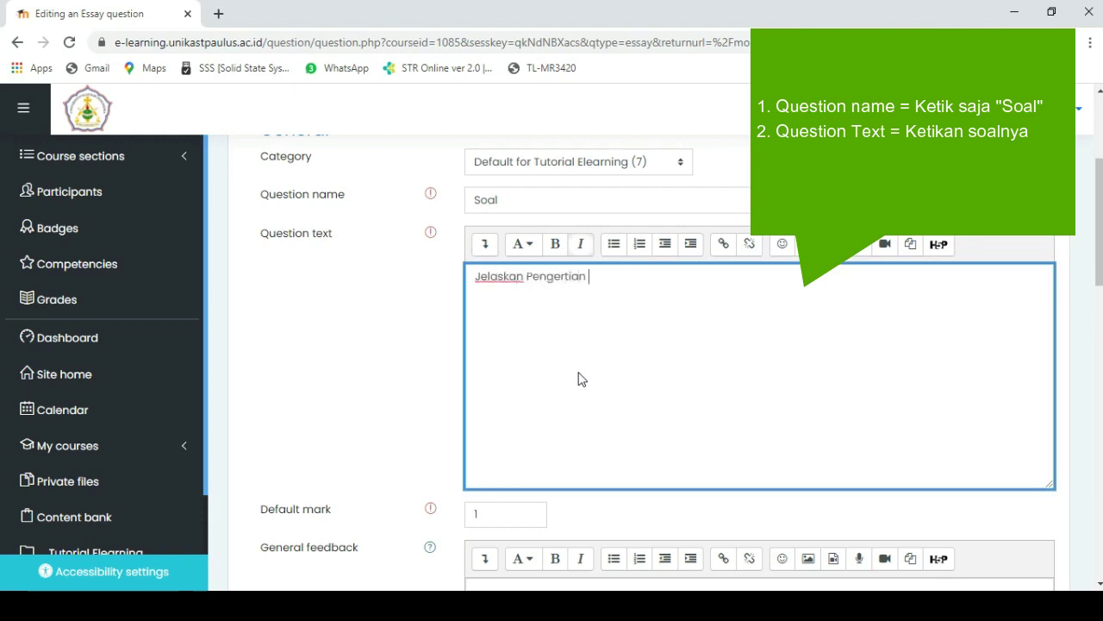
type(" ELEARNING")
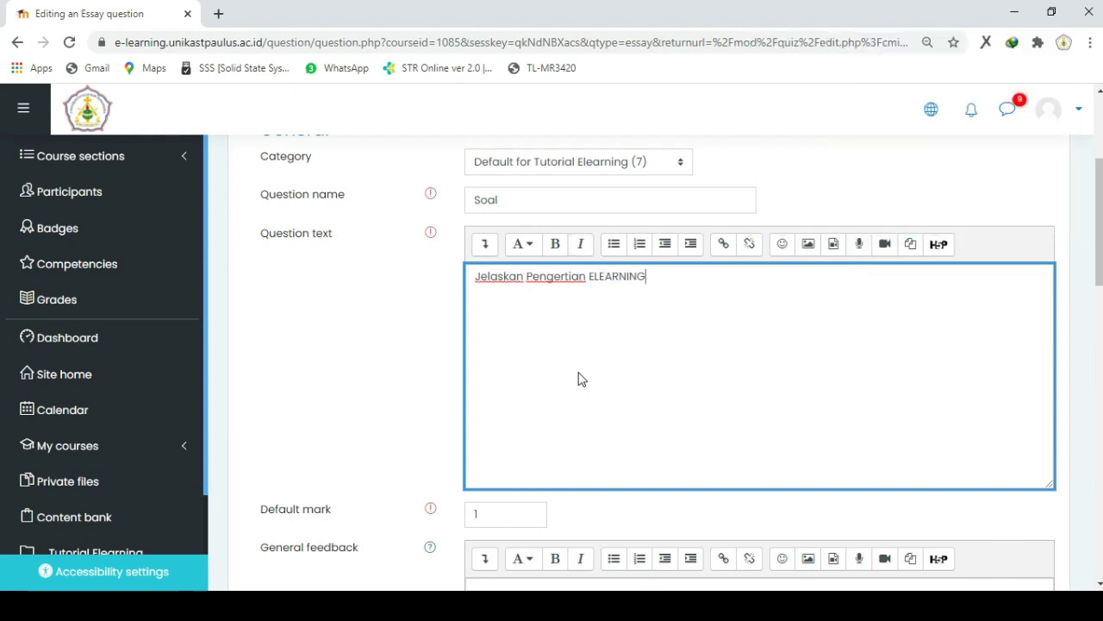
Step: Set the essay question's response format to Plain text and save the question
scroll(578, 379, "down", 7)
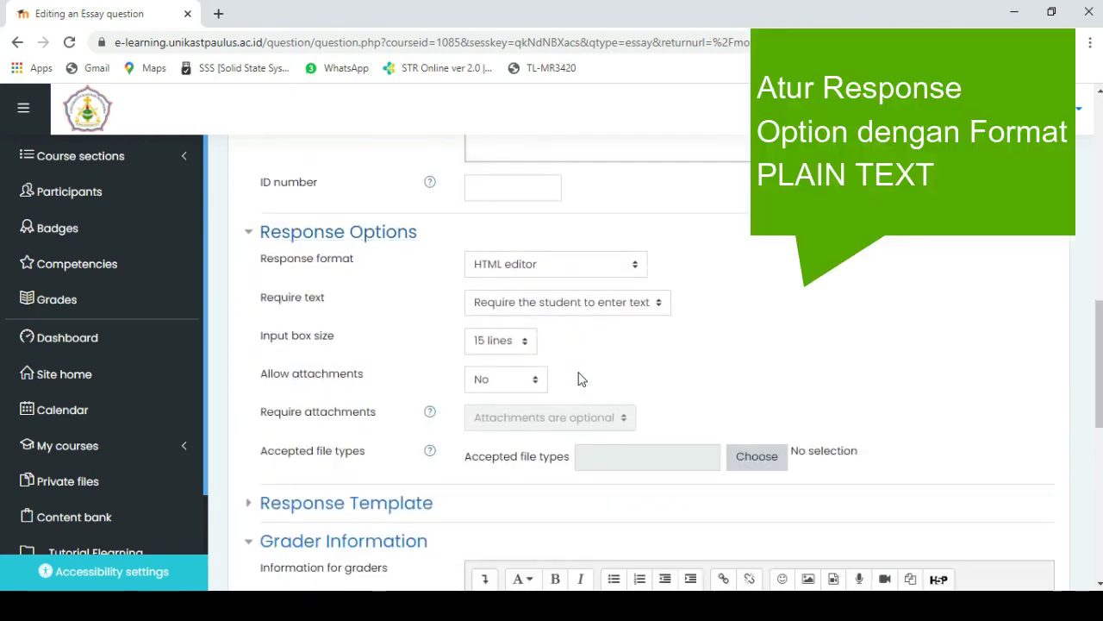
key("alt+Down")
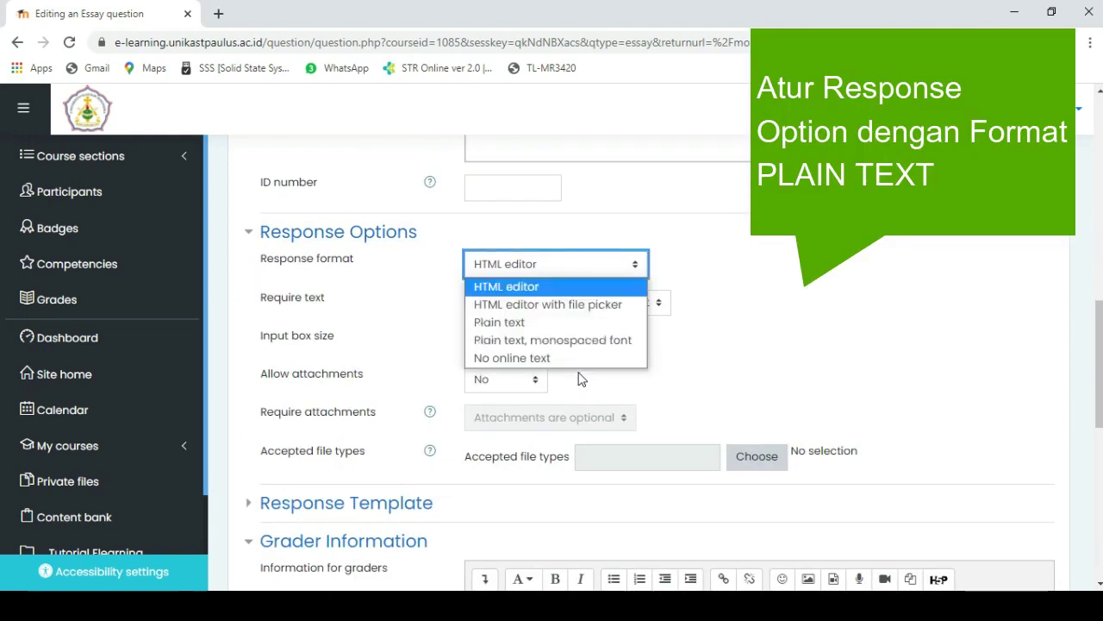
key("Down")
key("Down")
key("Return")
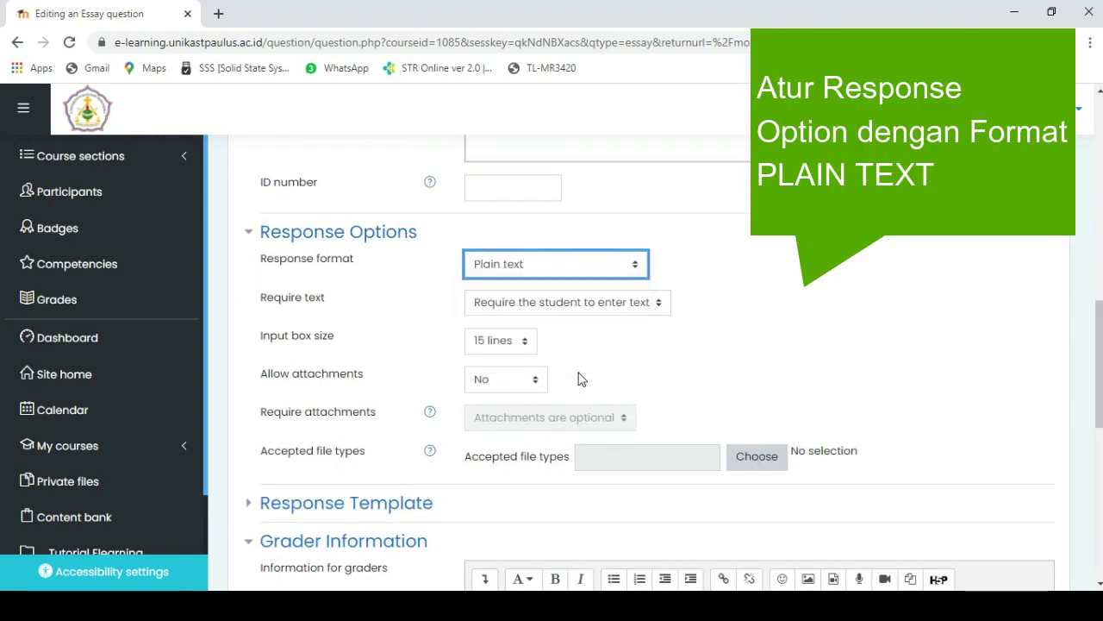
scroll(579, 379, "down", 10)
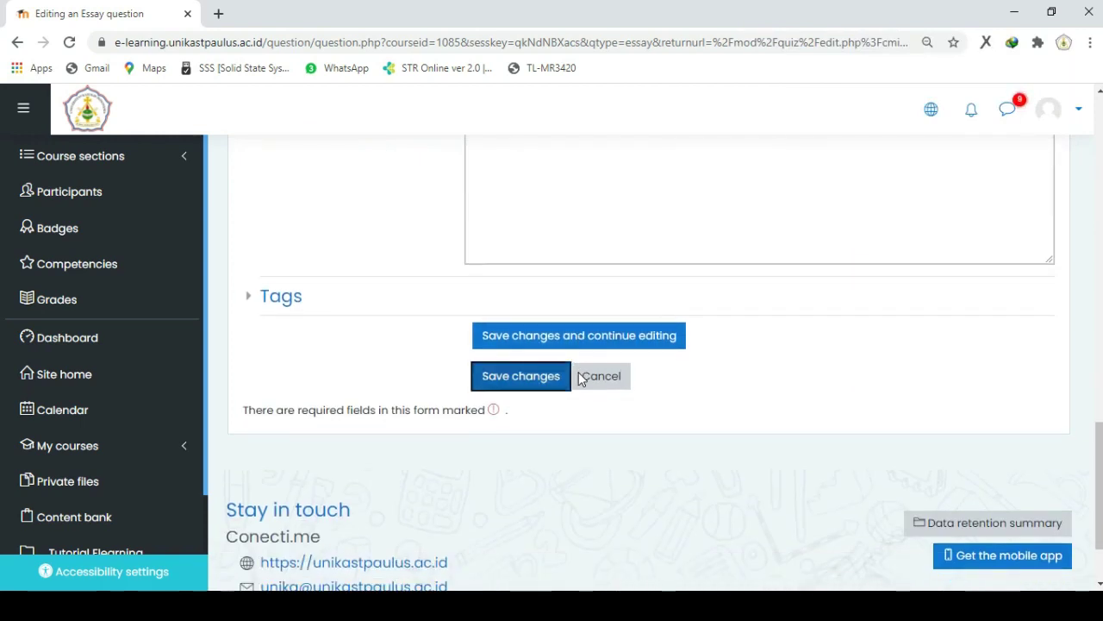
left_click(572, 376)
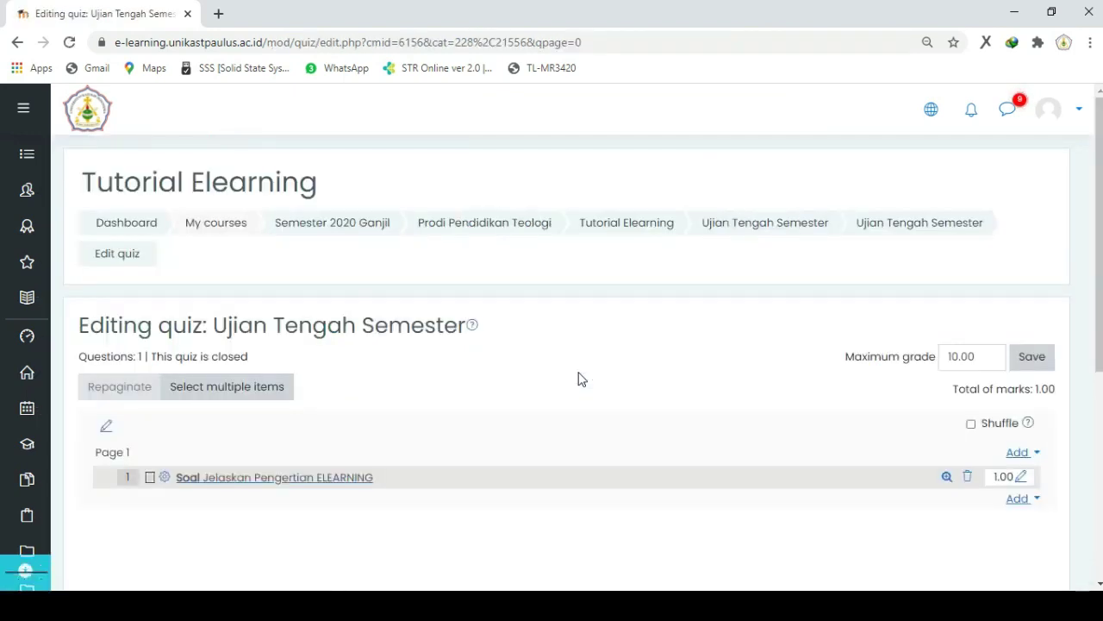
key("super+b")
key("Return")
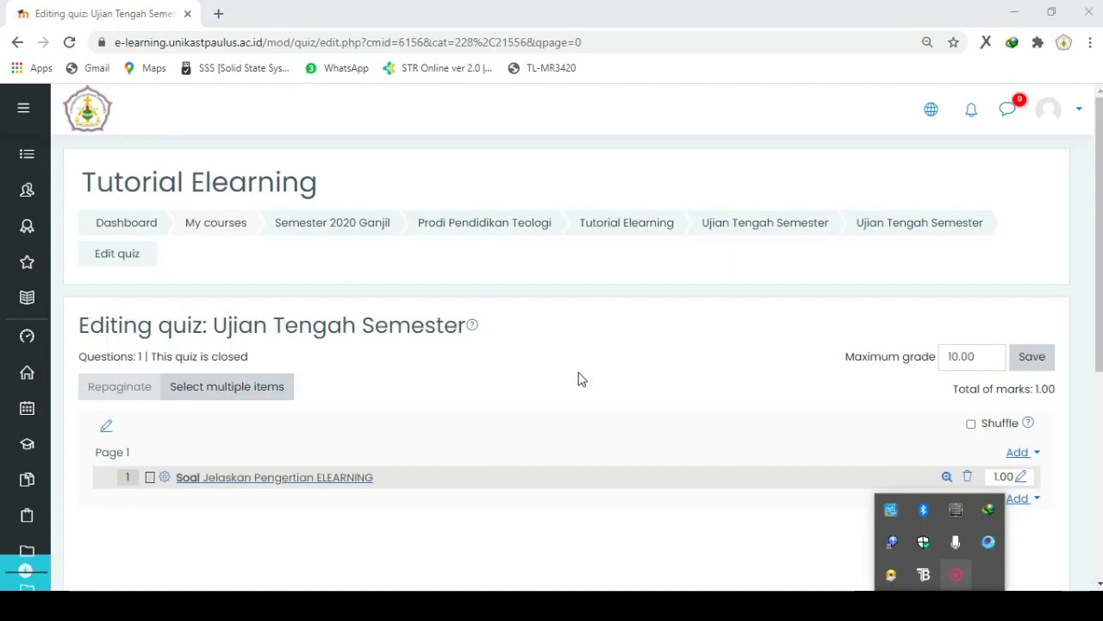
right_click(956, 575)
left_click(1000, 584)
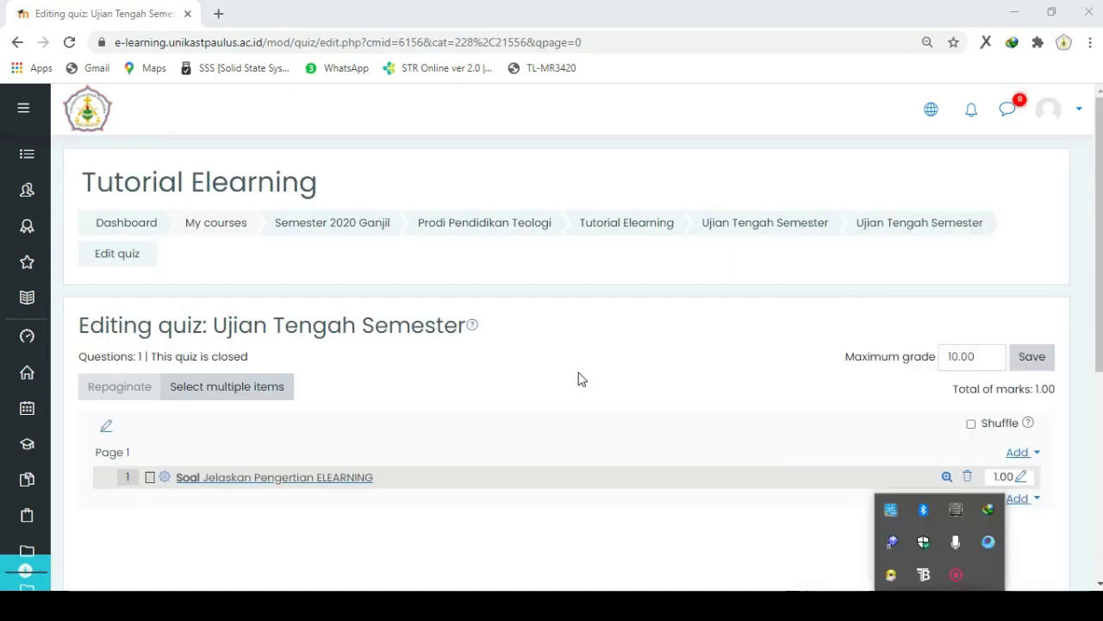
scroll(580, 380, "down", 3)
scroll(580, 379, "up", 1)
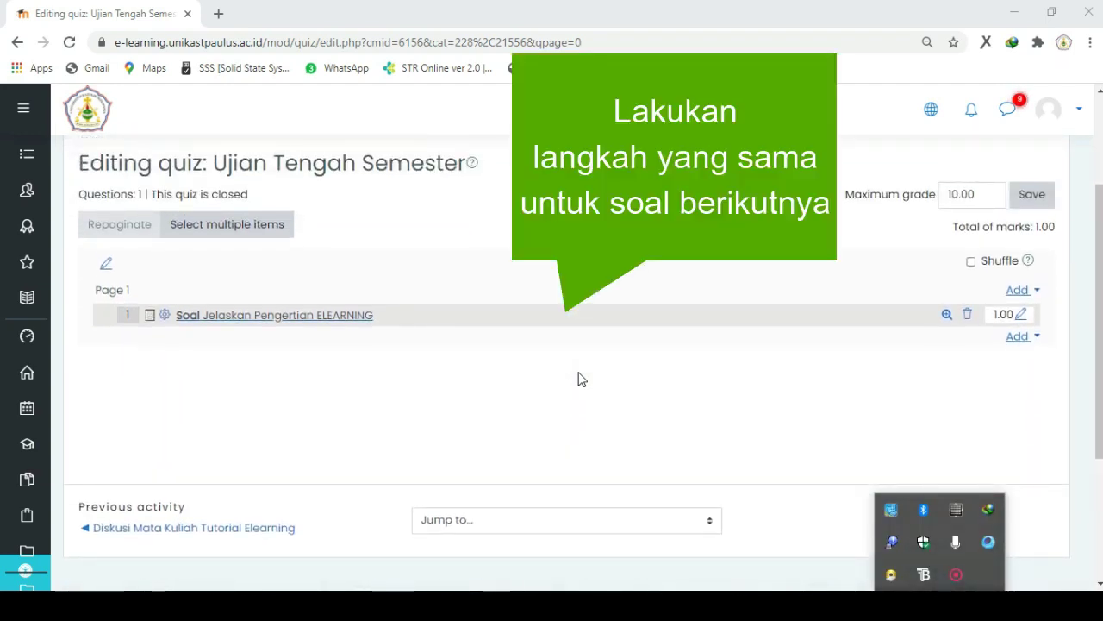
Step: Add a second question of the Essay type to page 1 of the quiz
left_click(1022, 291)
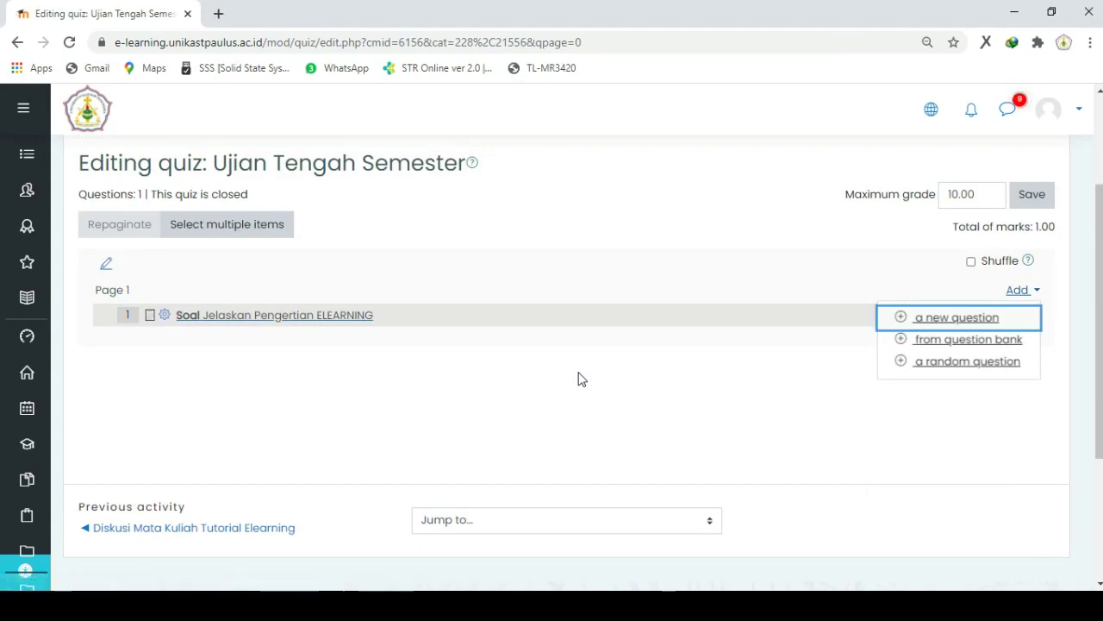
key("Return")
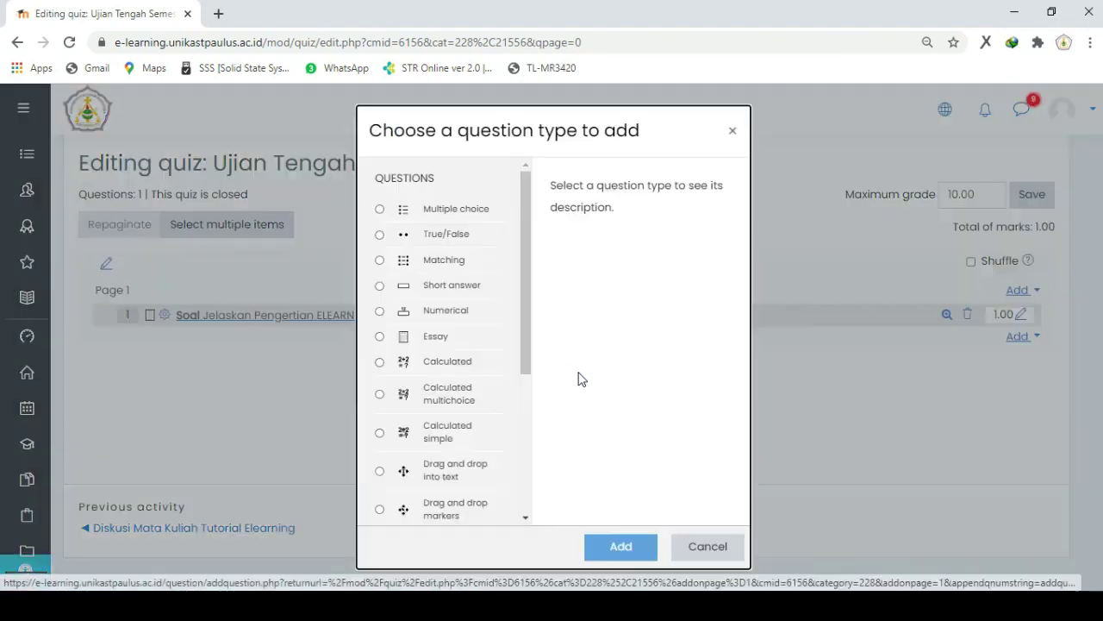
left_click(379, 337)
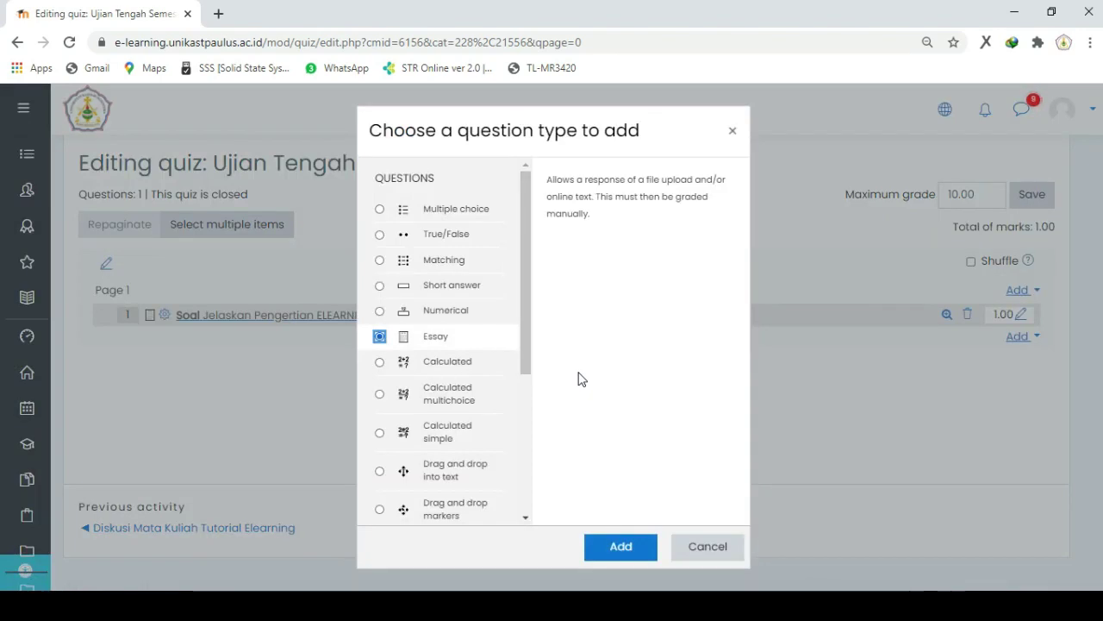
key("Return")
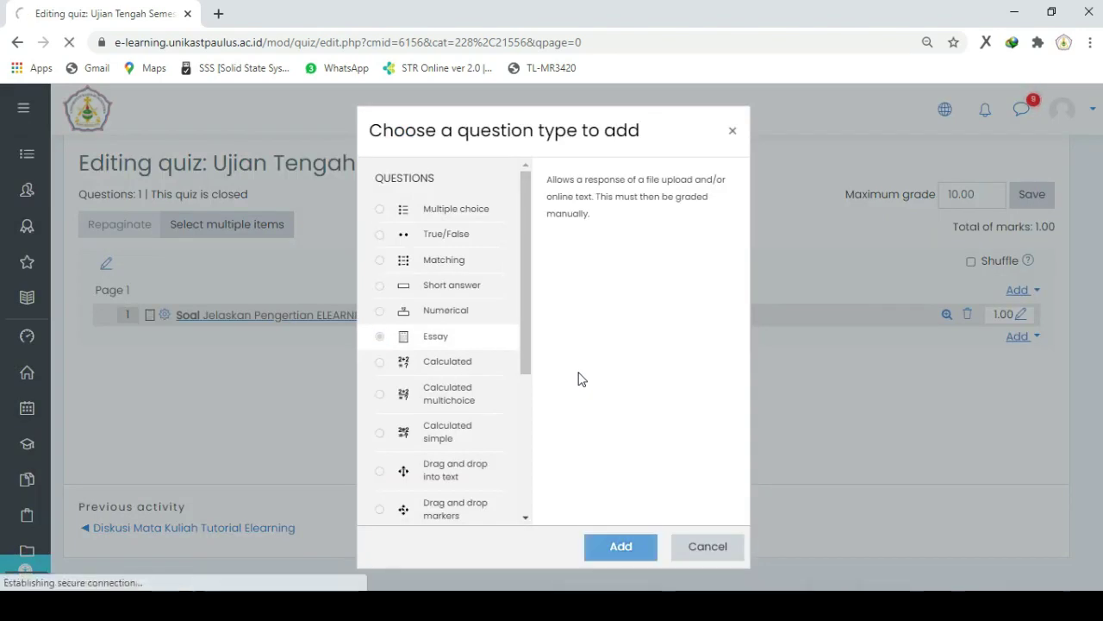
Step: Name the second essay question "Soal" and enter "Sebutkan aplikasi apa saja yang mendukung elearning" as its question text
scroll(582, 380, "down", 2)
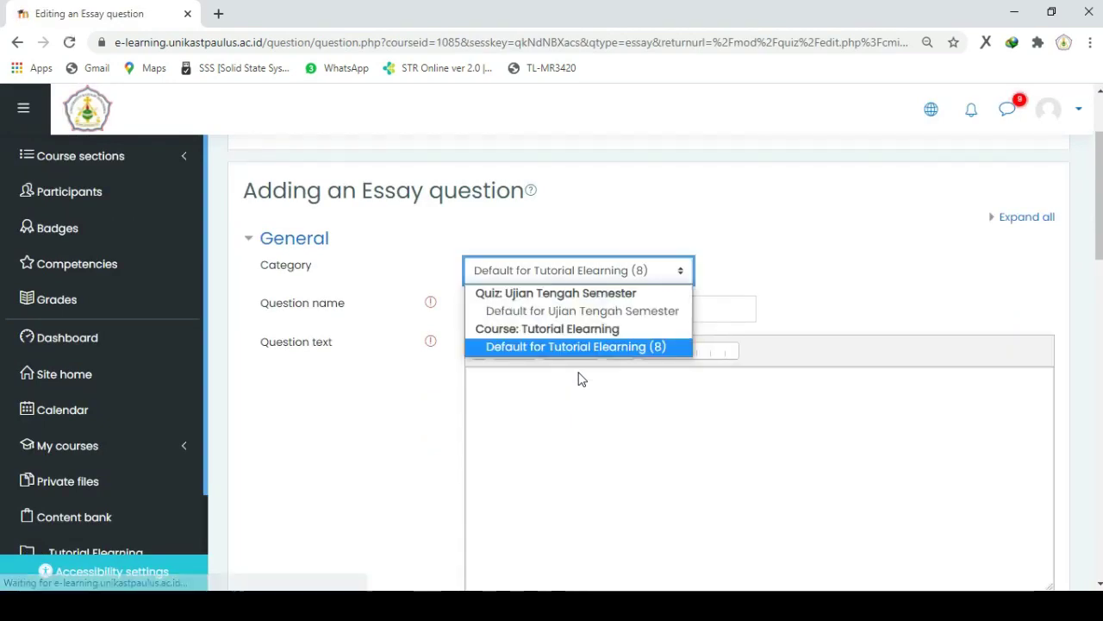
type("oal")
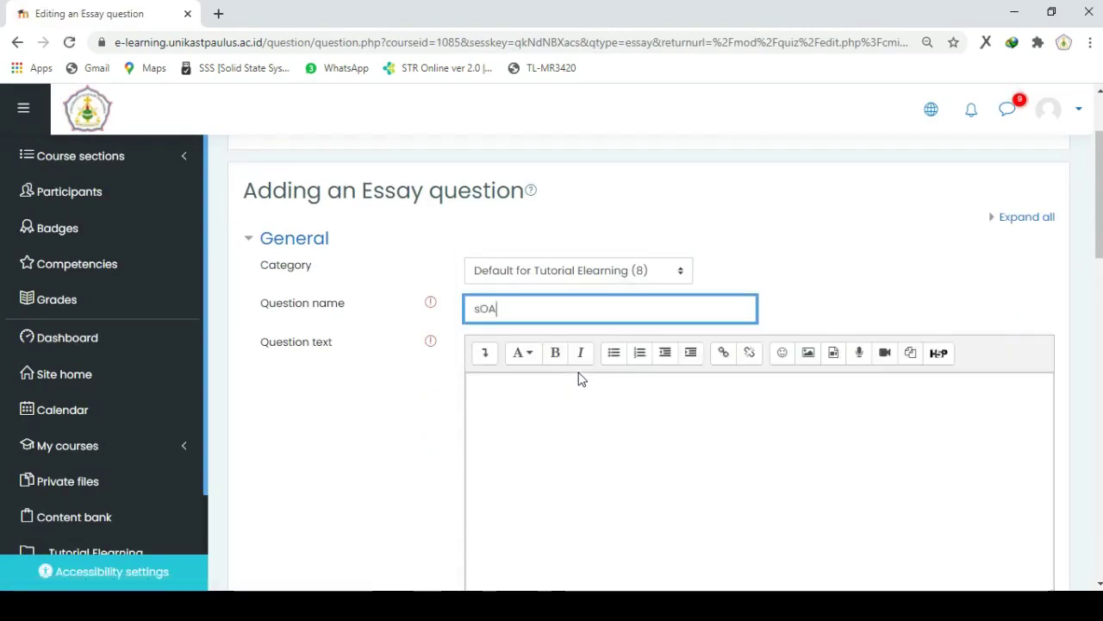
key("BackSpace")
key("BackSpace")
key("BackSpace")
key("BackSpace")
type("Soal")
key("Tab")
key("Tab")
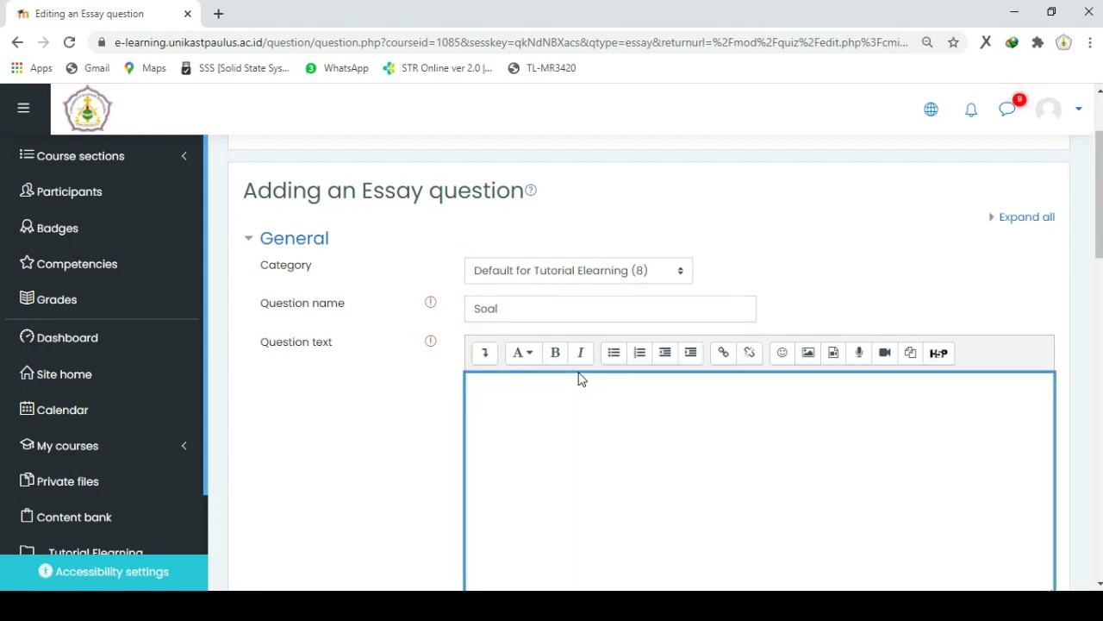
type("Sebutknan aplikasi apa ")
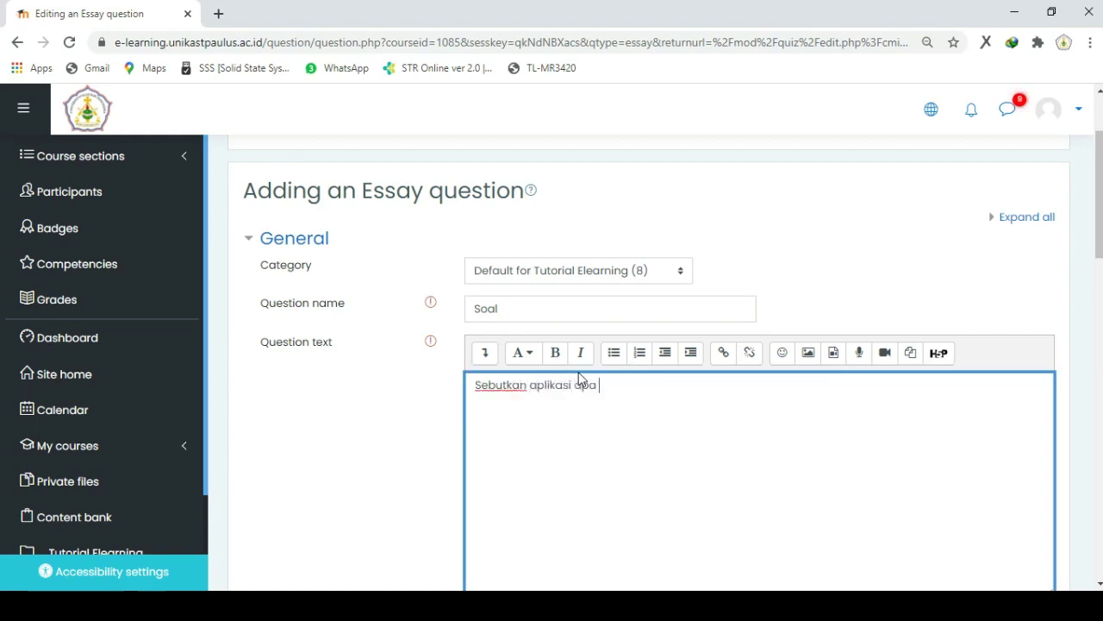
type("saja yang mendukung")
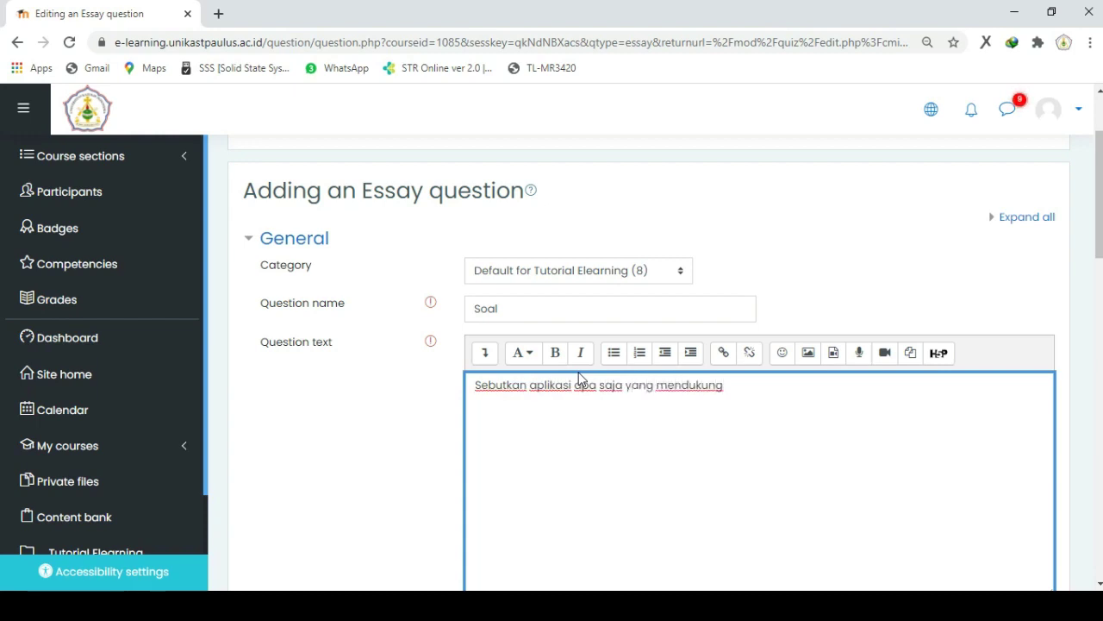
type(" elearning")
Step: Set the second essay question's response format to Plain text and save the question
scroll(580, 379, "down", 4)
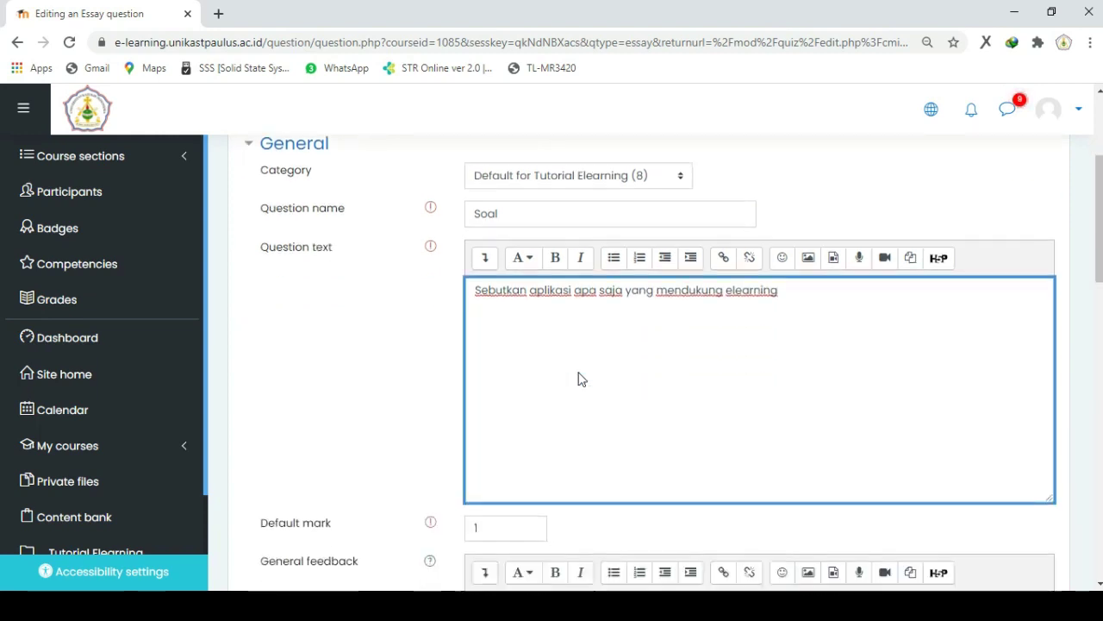
scroll(580, 380, "down", 5)
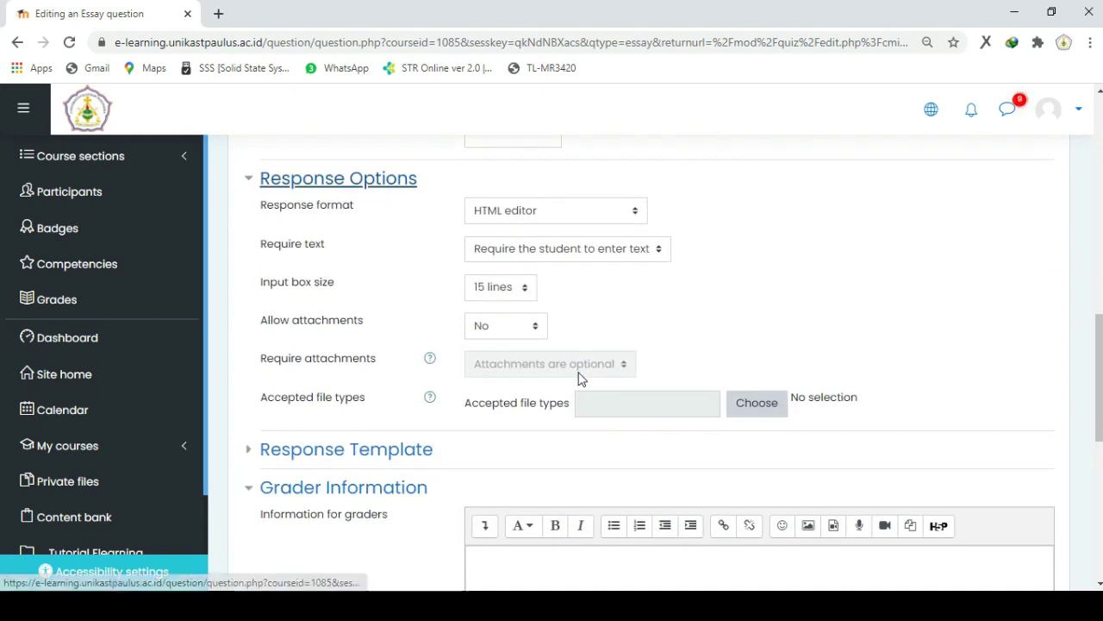
left_click(556, 211)
key("Down")
key("Down")
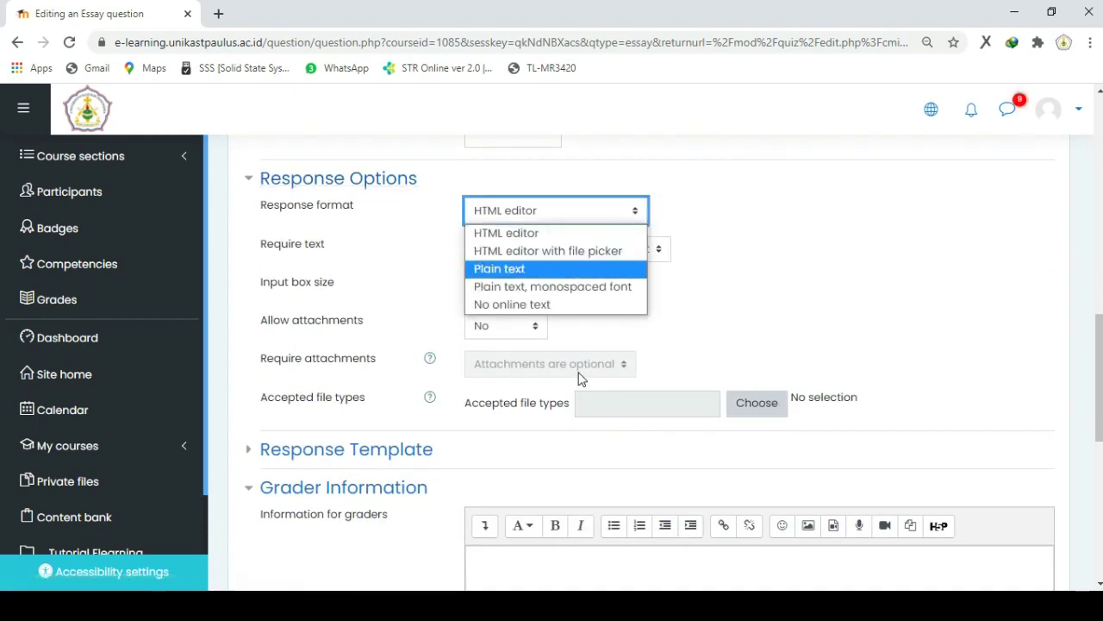
key("Return")
scroll(580, 379, "down", 1)
scroll(580, 379, "down", 10)
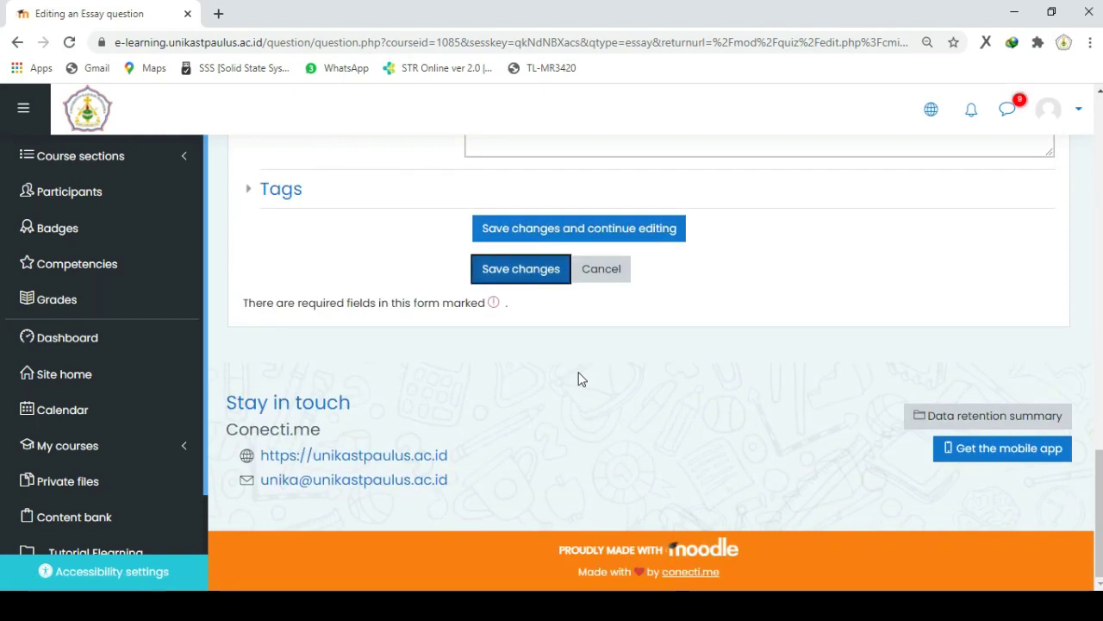
key("Return")
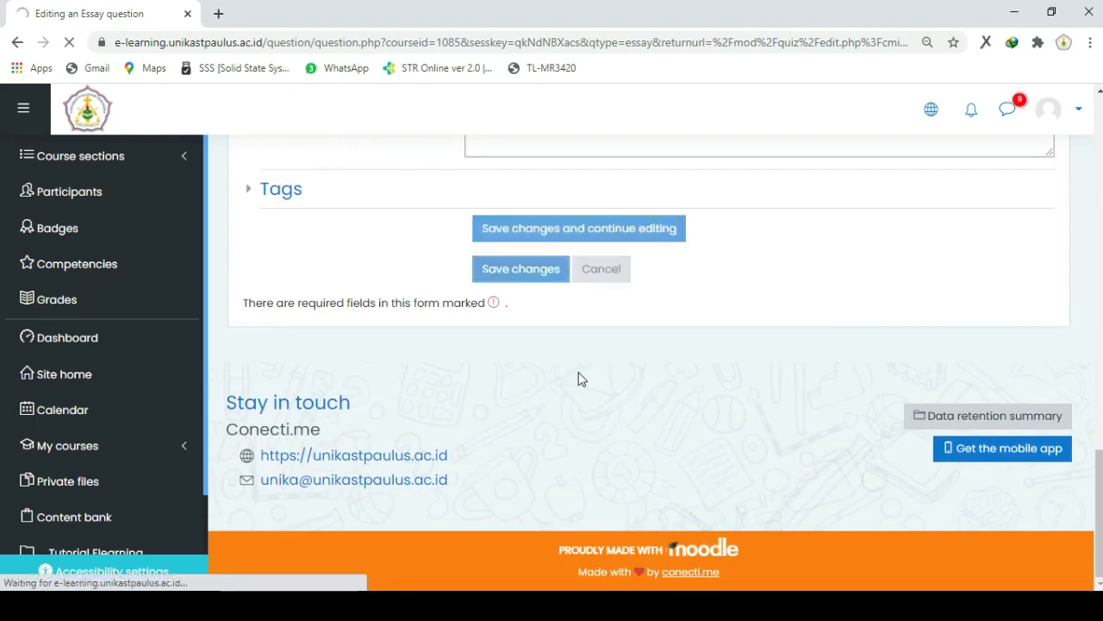
Step: Add a third question of the Essay type to page 1 of the quiz
scroll(580, 379, "down", 1)
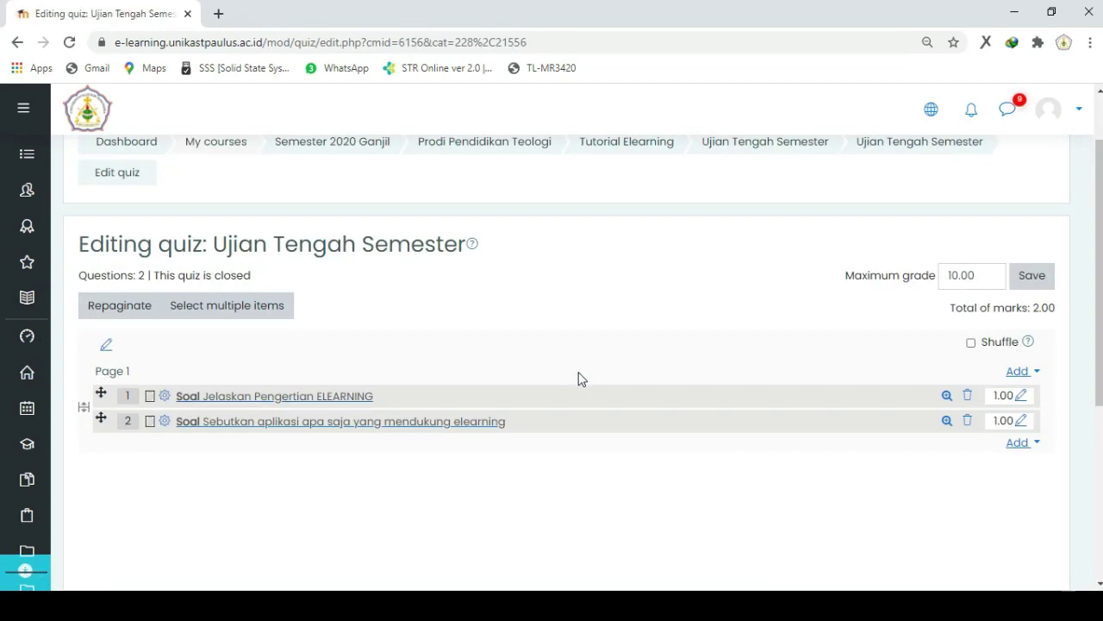
left_click(1022, 372)
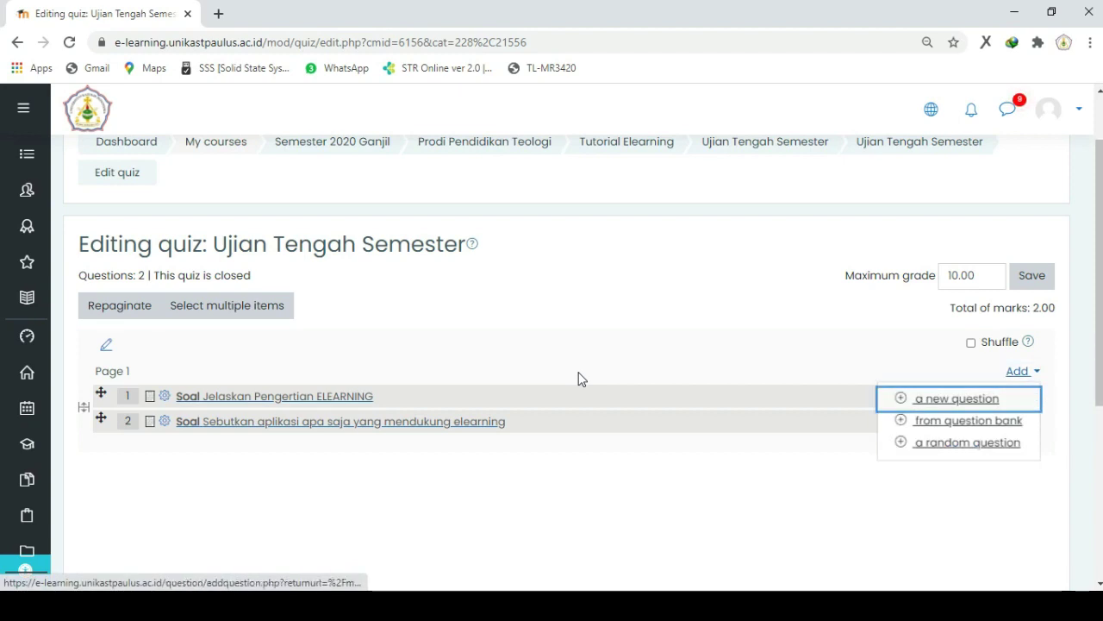
key("Return")
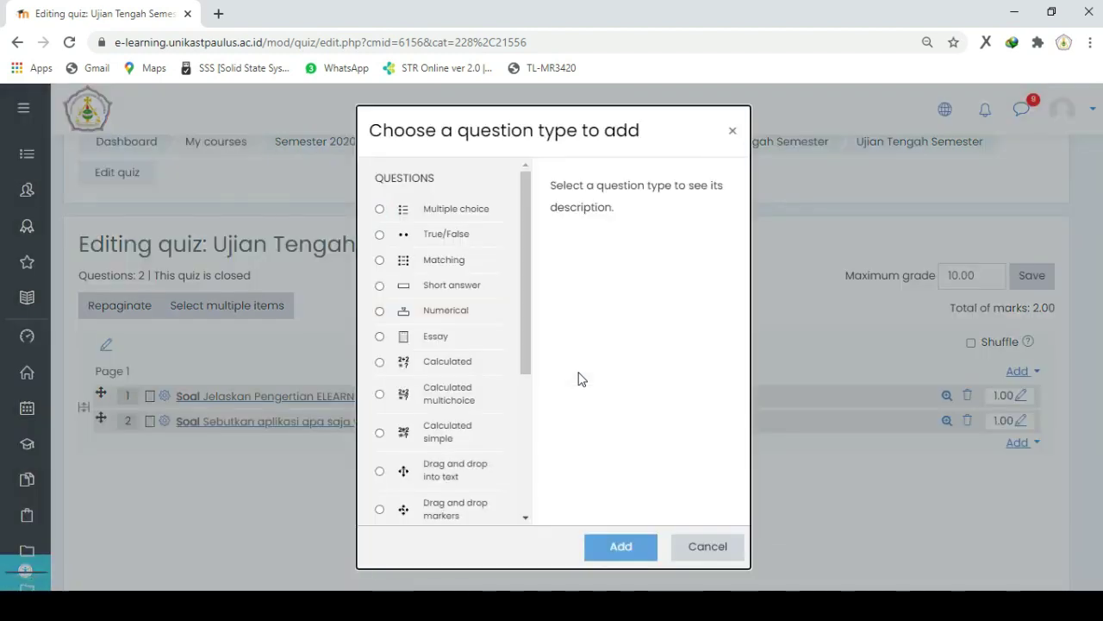
left_click(380, 336)
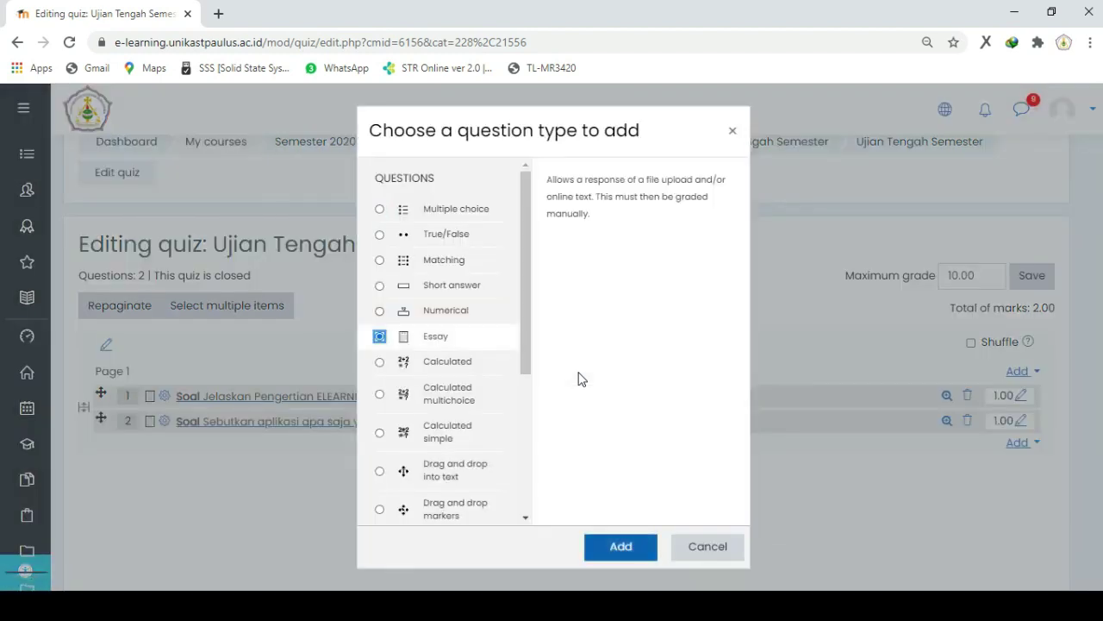
key("Return")
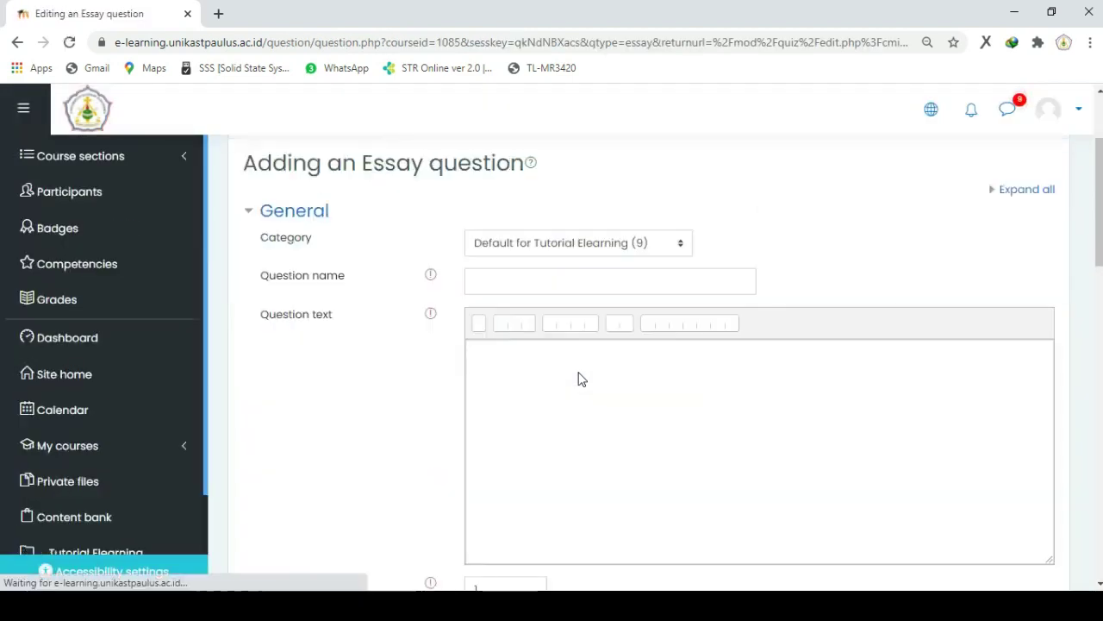
Step: Name the third essay question "Soal" and enter 'Jelaskan pengertian "Self Enrollment" dalam aplikasi Moodle' as its question text
type("Soal")
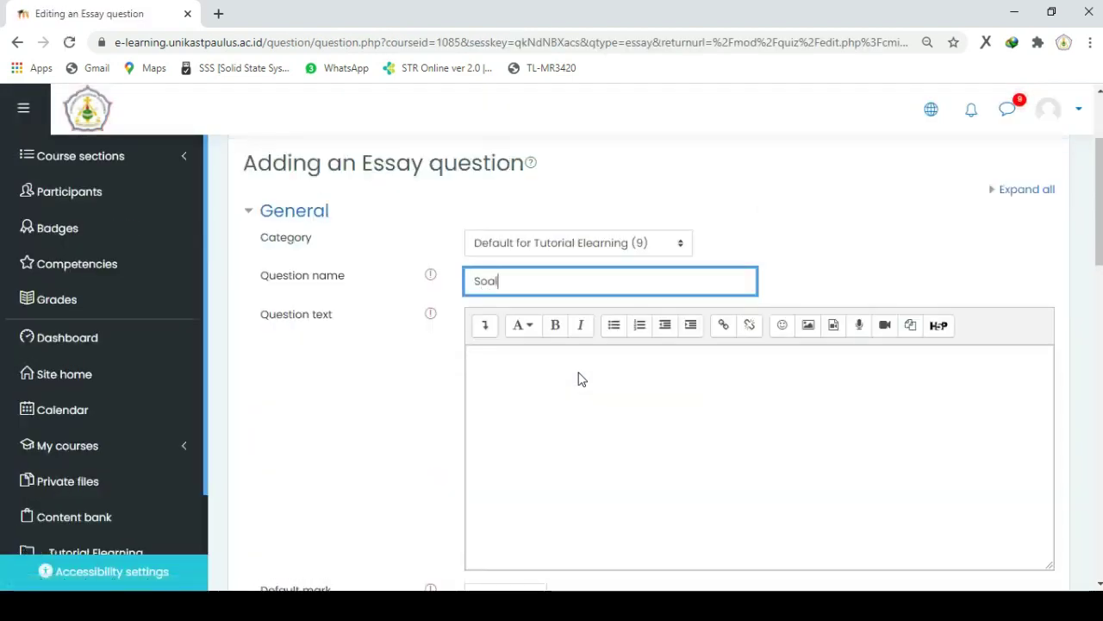
key("Tab")
key("Tab")
type("J")
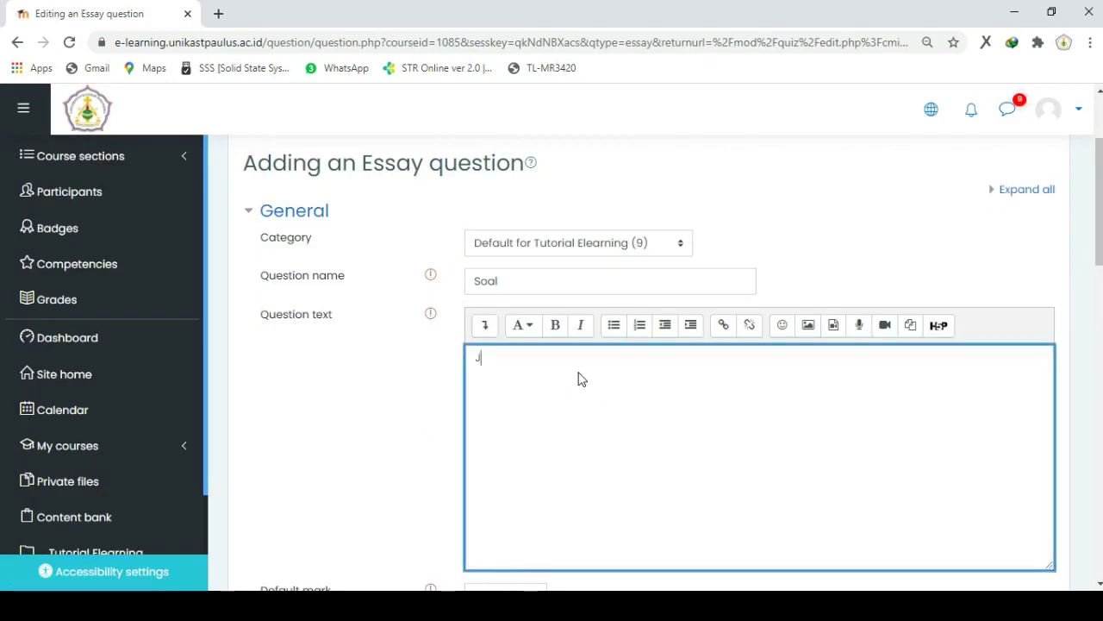
type("elaskan penger")
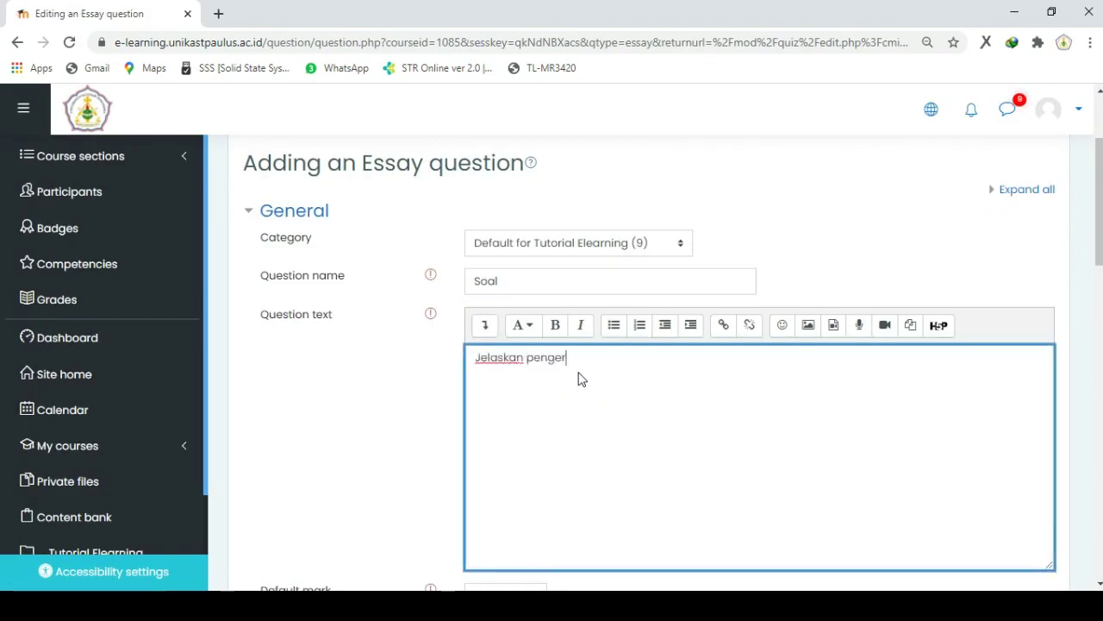
type("tian \"")
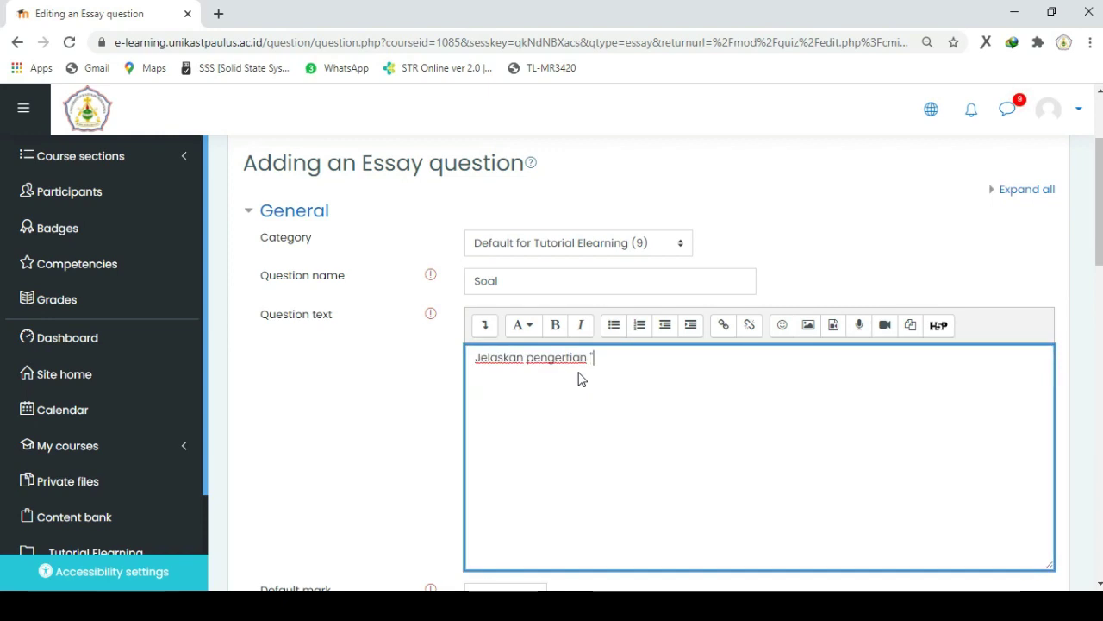
type("Self E")
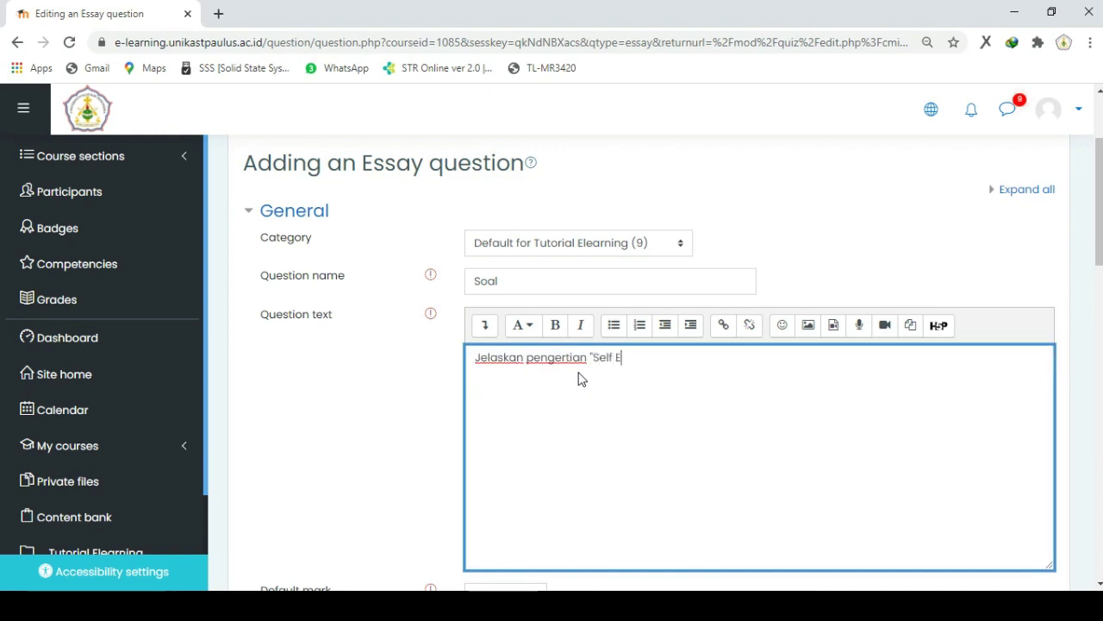
type("nrollment\" dalam a")
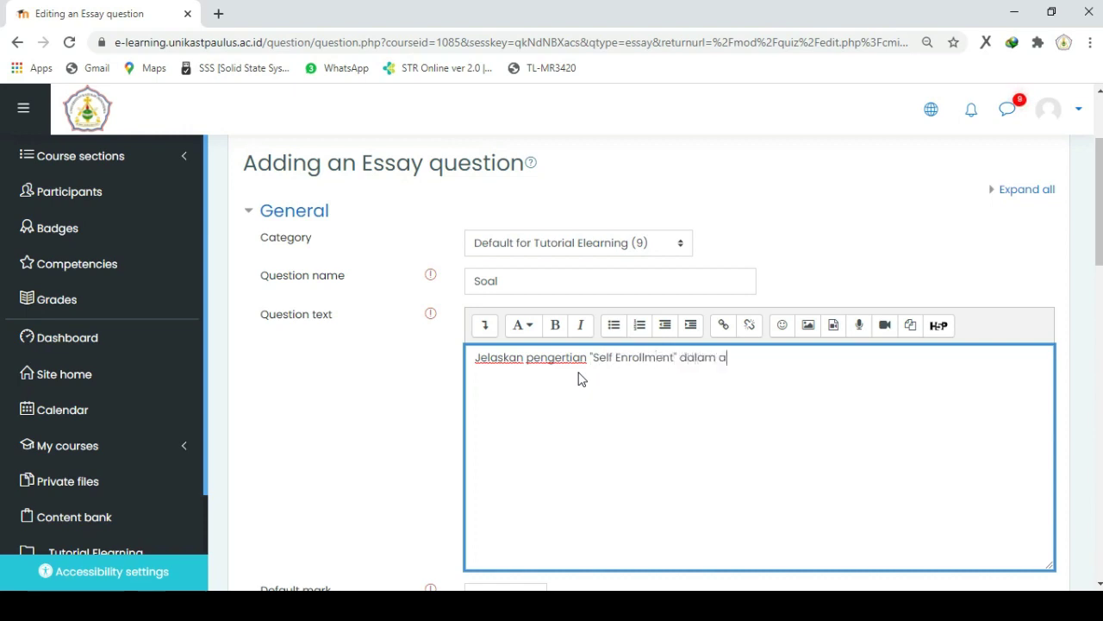
type("plikasi Moodle")
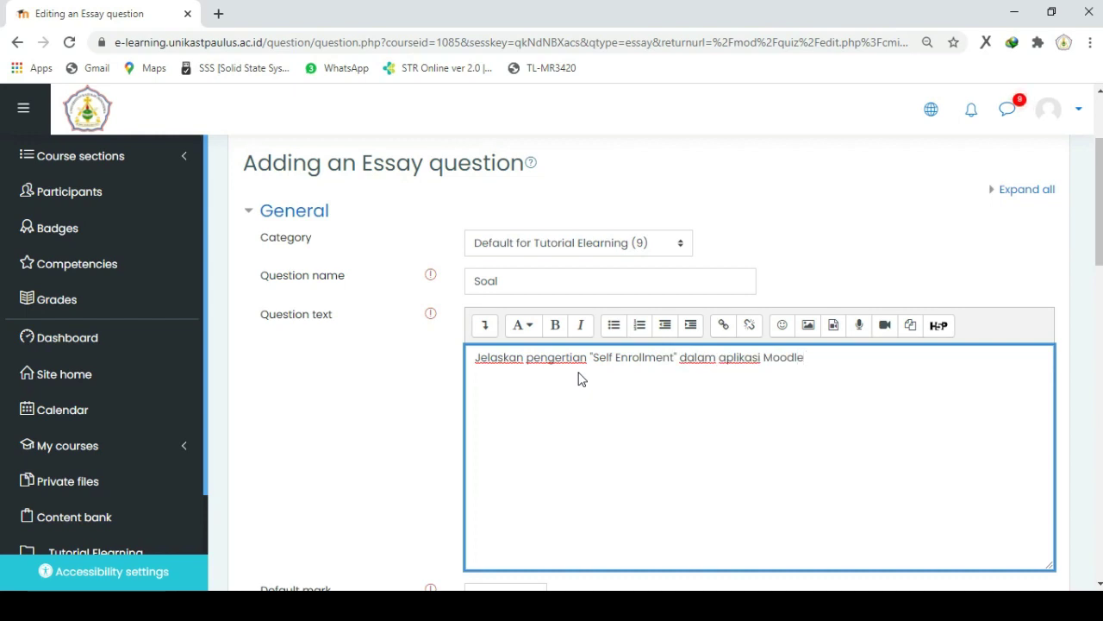
Step: Set the third essay question's response format to Plain text and save the question
scroll(578, 379, "down", 6)
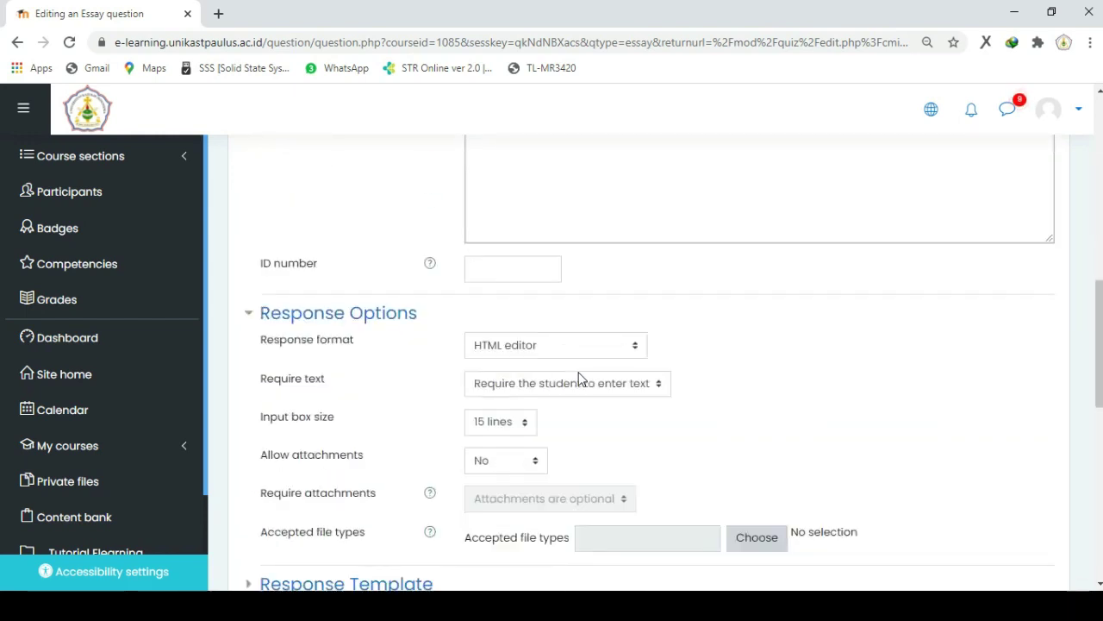
left_click(579, 345)
left_click(578, 402)
scroll(579, 379, "down", 1)
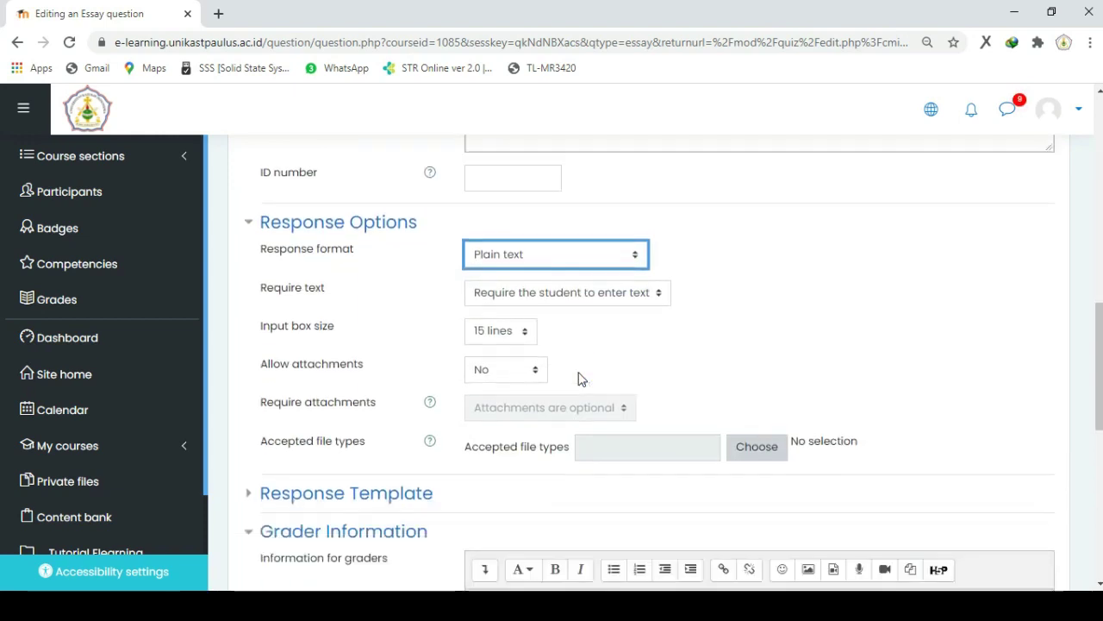
scroll(579, 379, "down", 5)
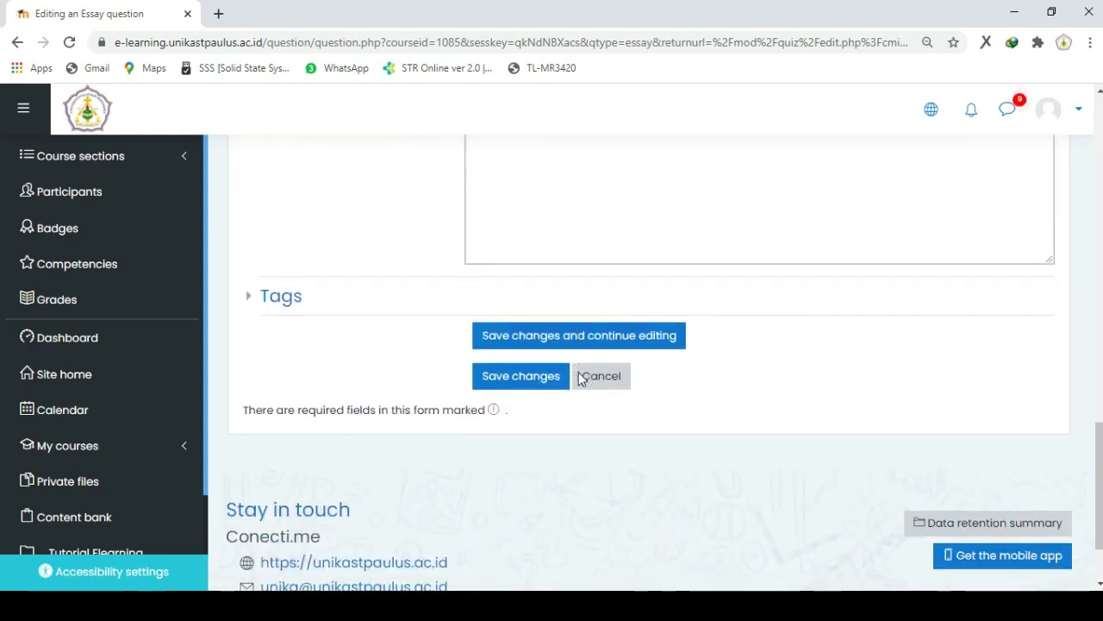
left_click(568, 376)
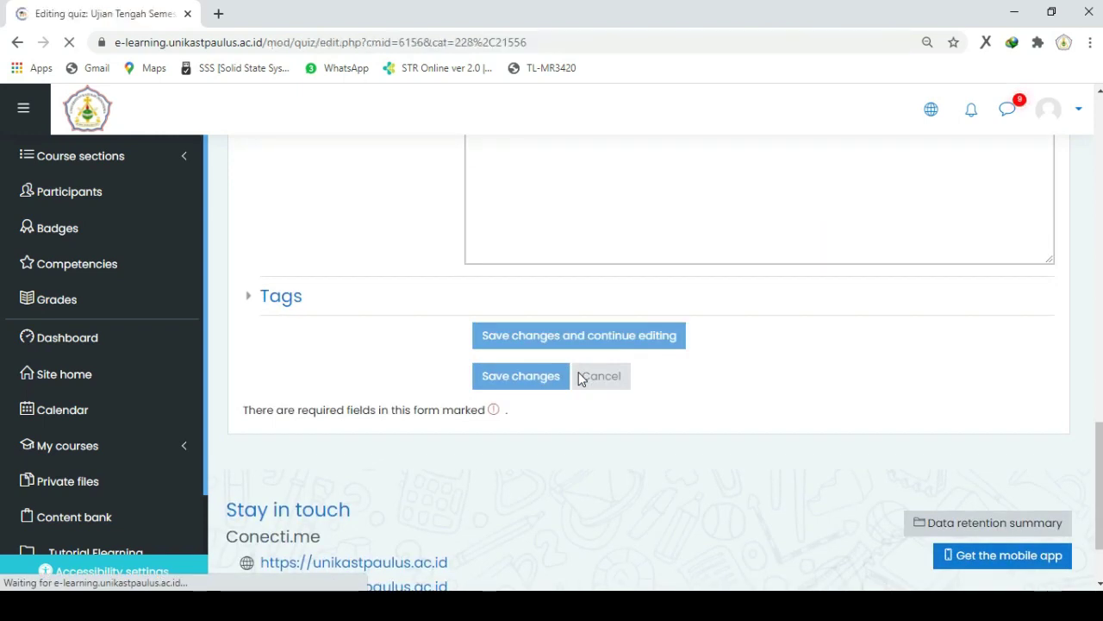
Step: Add a fourth question of the Essay type to page 1 of the quiz
scroll(580, 380, "down", 2)
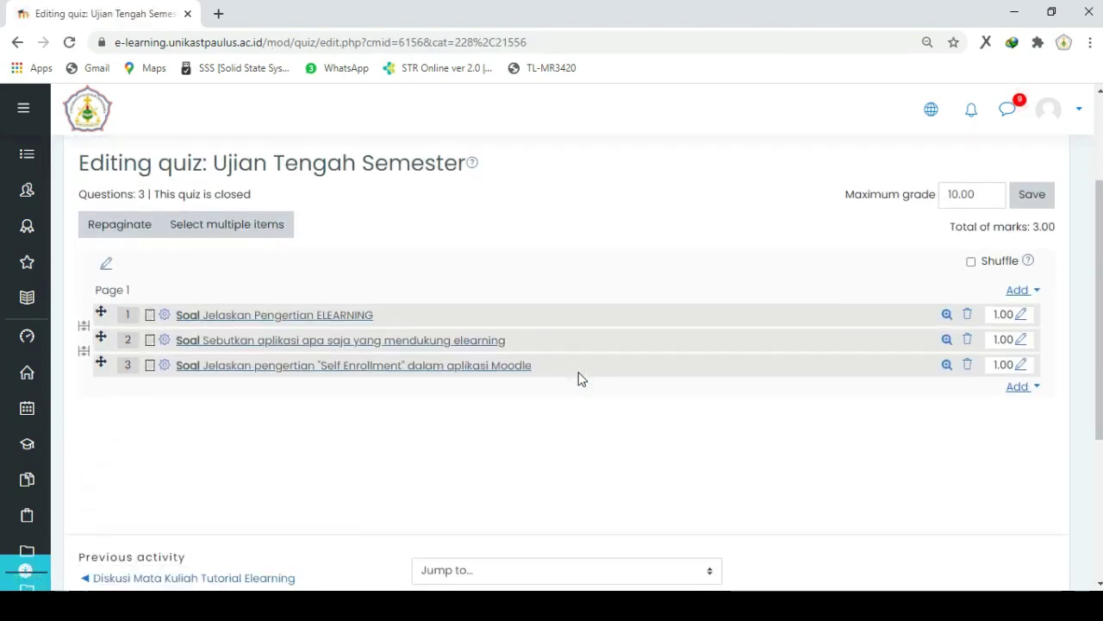
left_click(1018, 291)
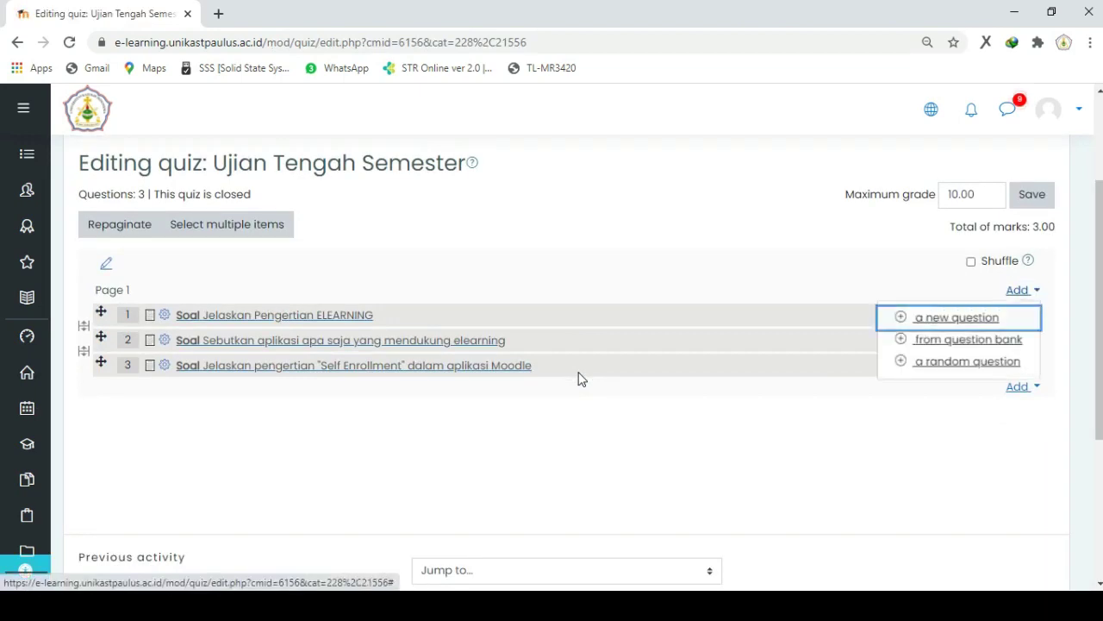
key("Return")
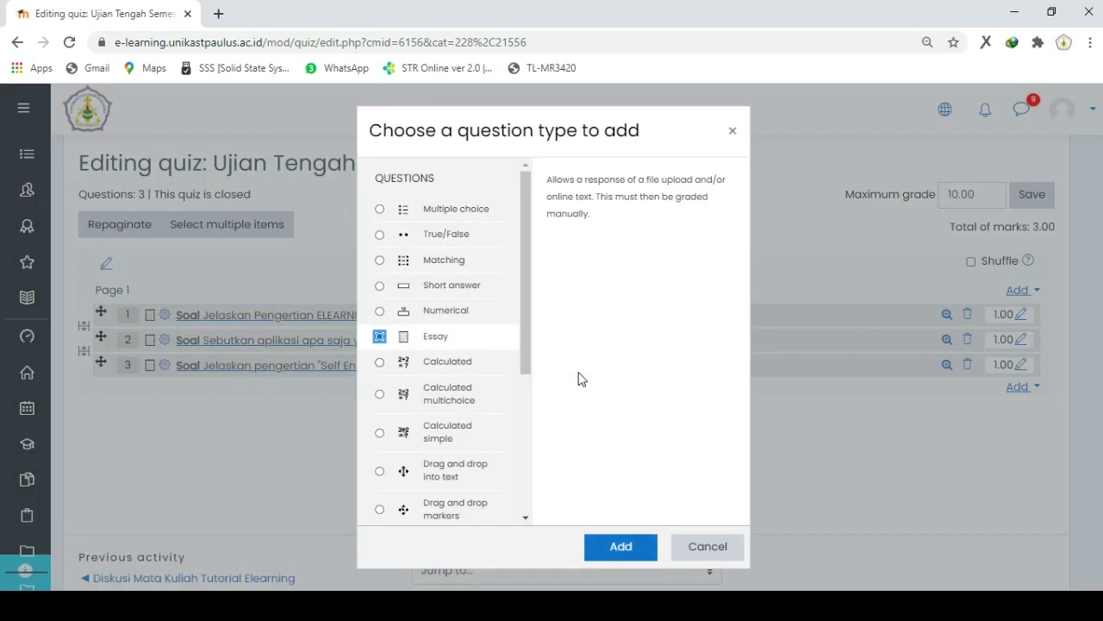
key("Return")
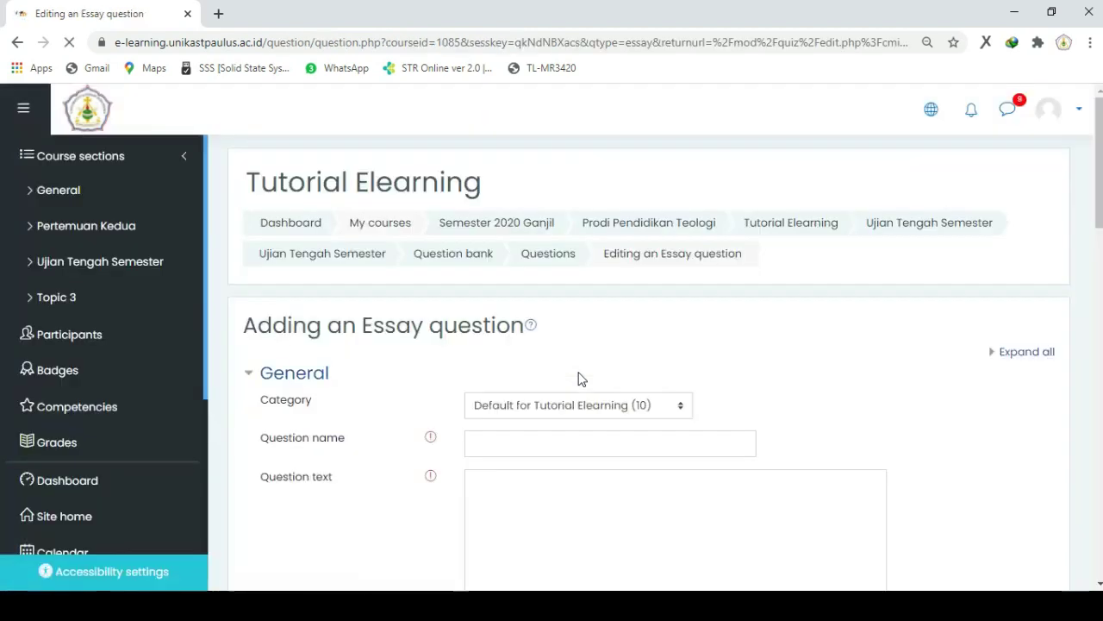
scroll(582, 379, "down", 2)
key("space")
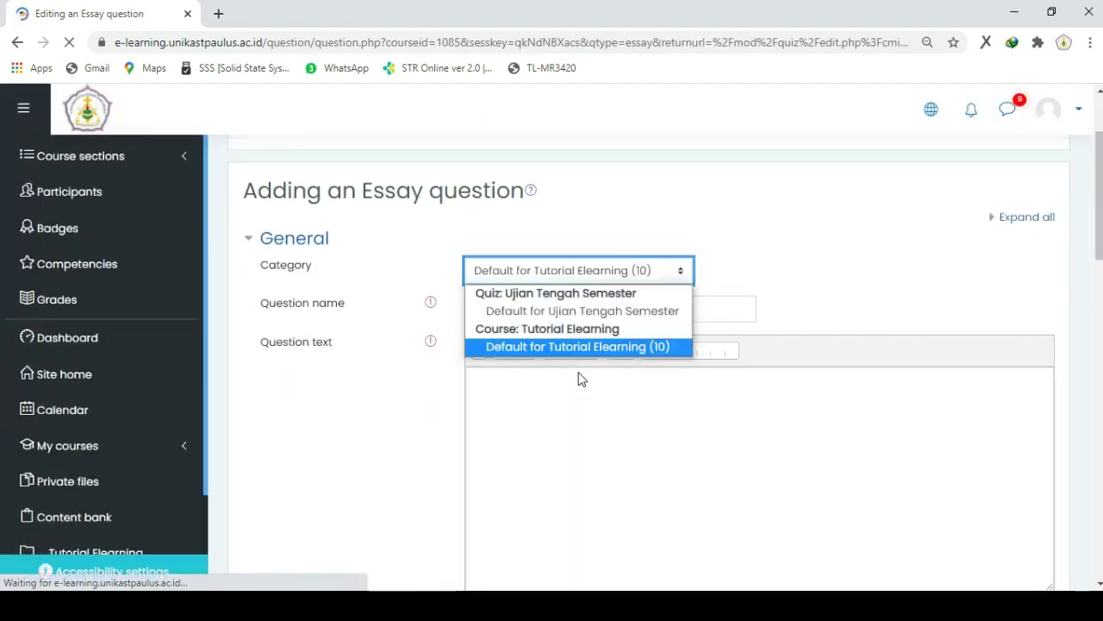
Step: Name the fourth essay question "Soal" and enter 'sebutkan link untuk mengakses Elearning Unika Santu Paulus Ruteng' as its question text
key("Up")
key("Escape")
key("Tab")
type("S")
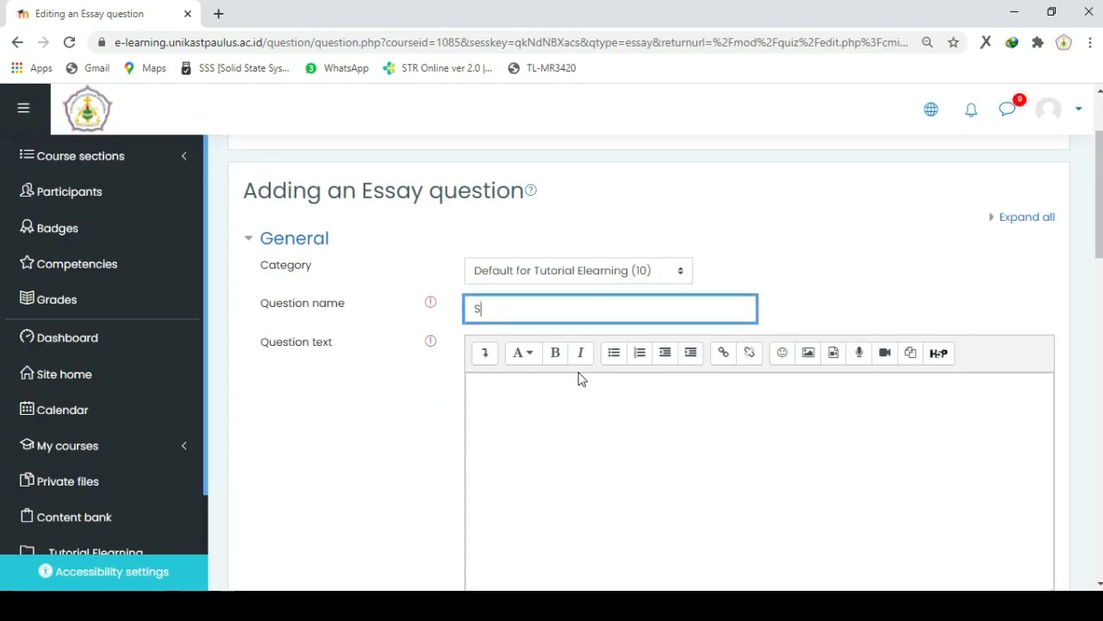
type("oal")
key("Tab")
key("Tab")
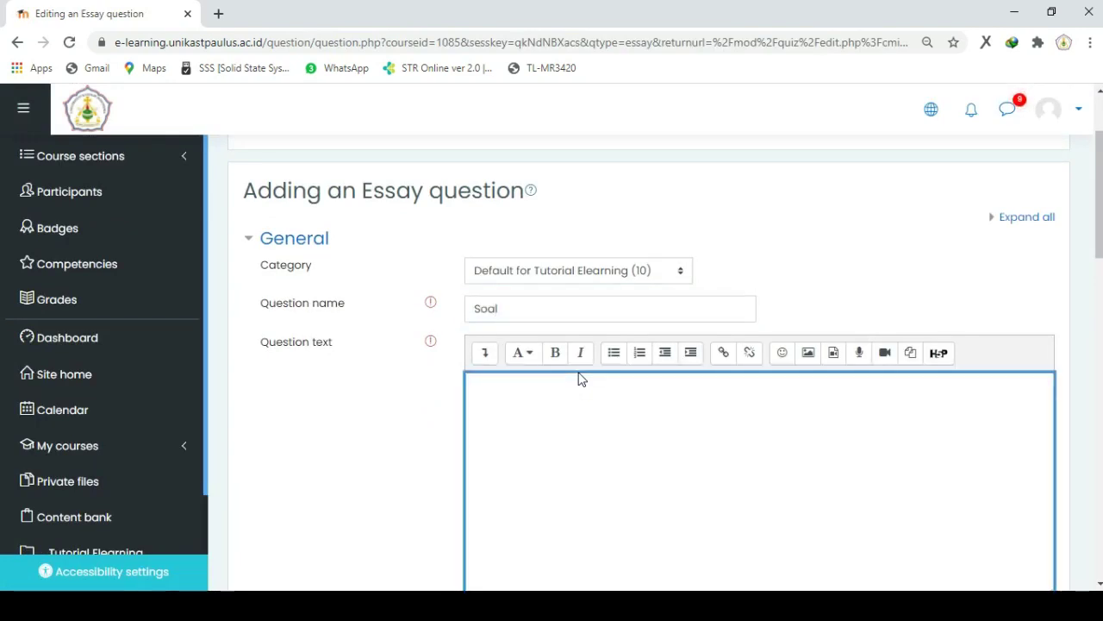
type("sebutkan li")
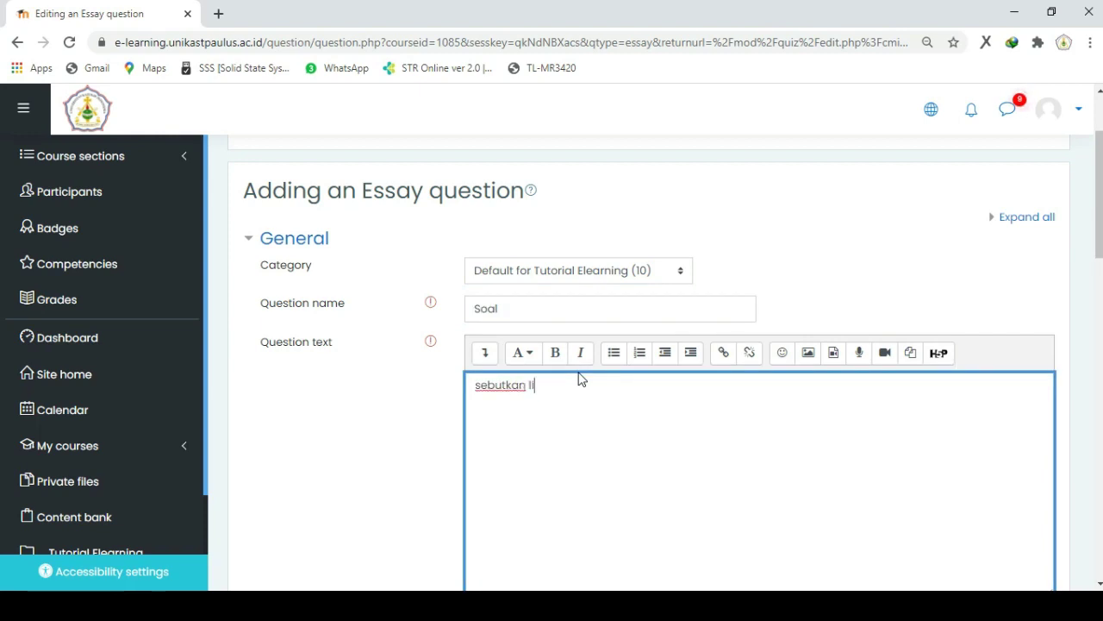
type("nk untuk mengak")
type("ses")
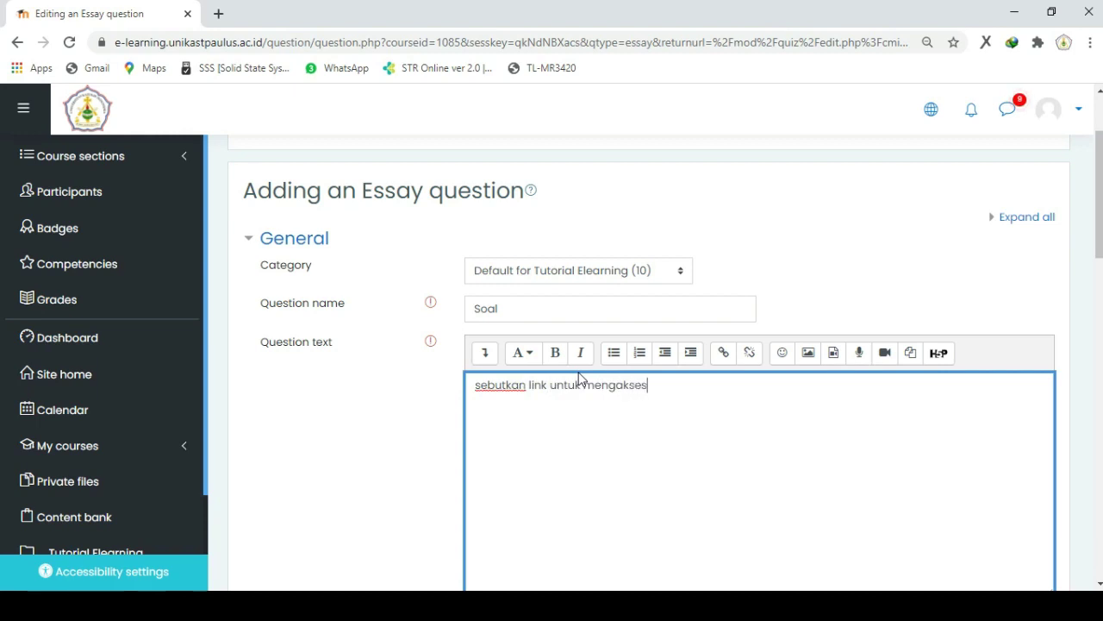
type(" Elearning U")
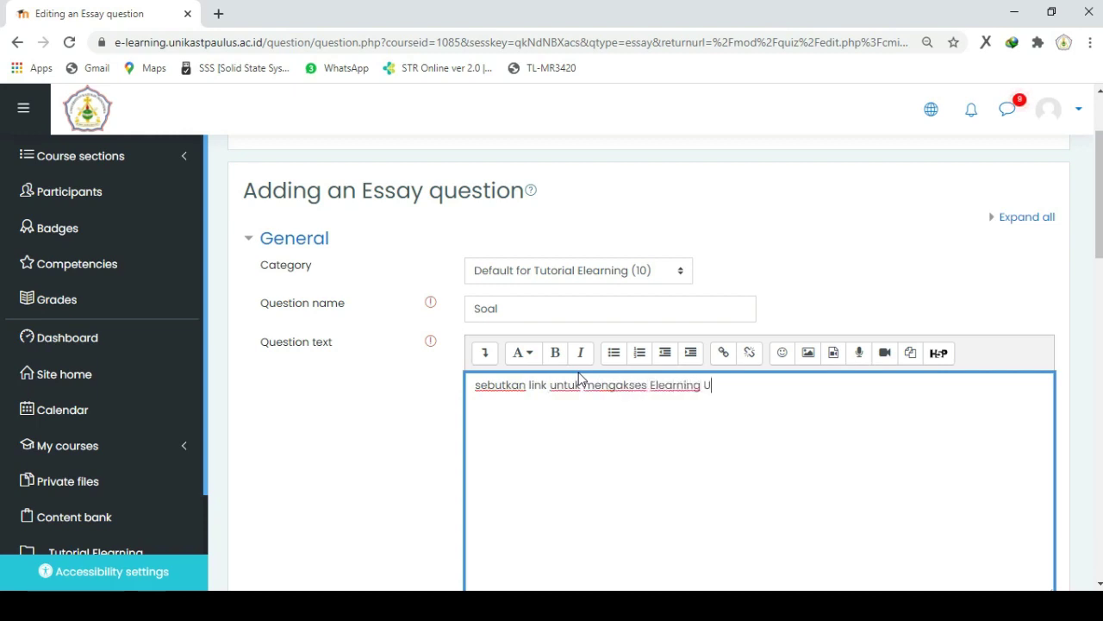
type("nika Santu Paulus Ruteng")
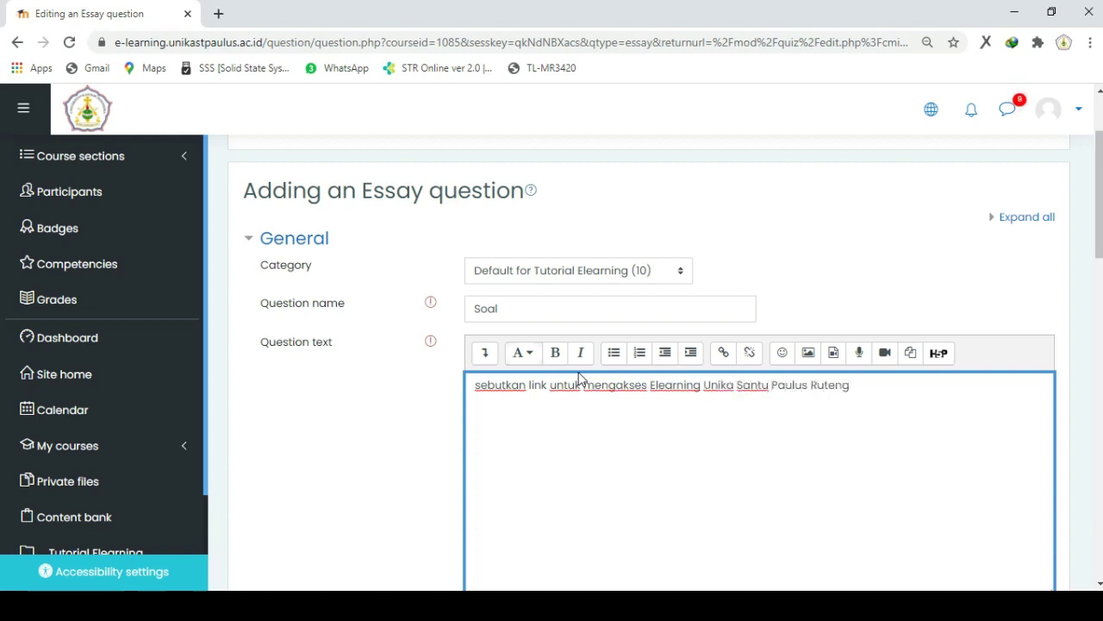
Step: Set the fourth essay question's response format to Plain text and save the question
scroll(579, 379, "down", 5)
scroll(579, 379, "down", 3)
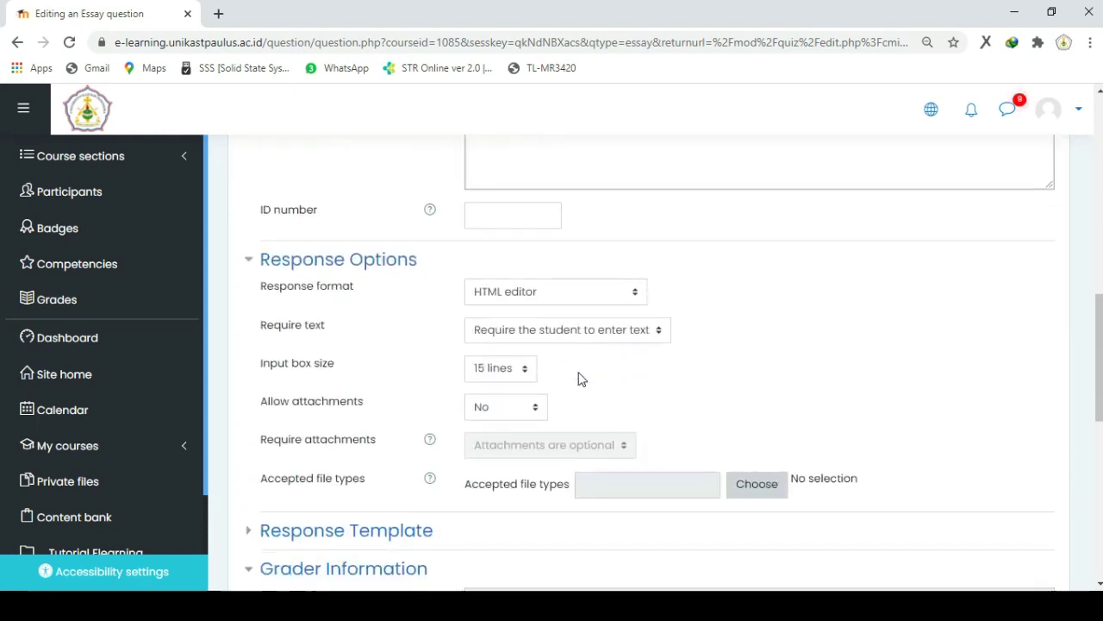
left_click(556, 292)
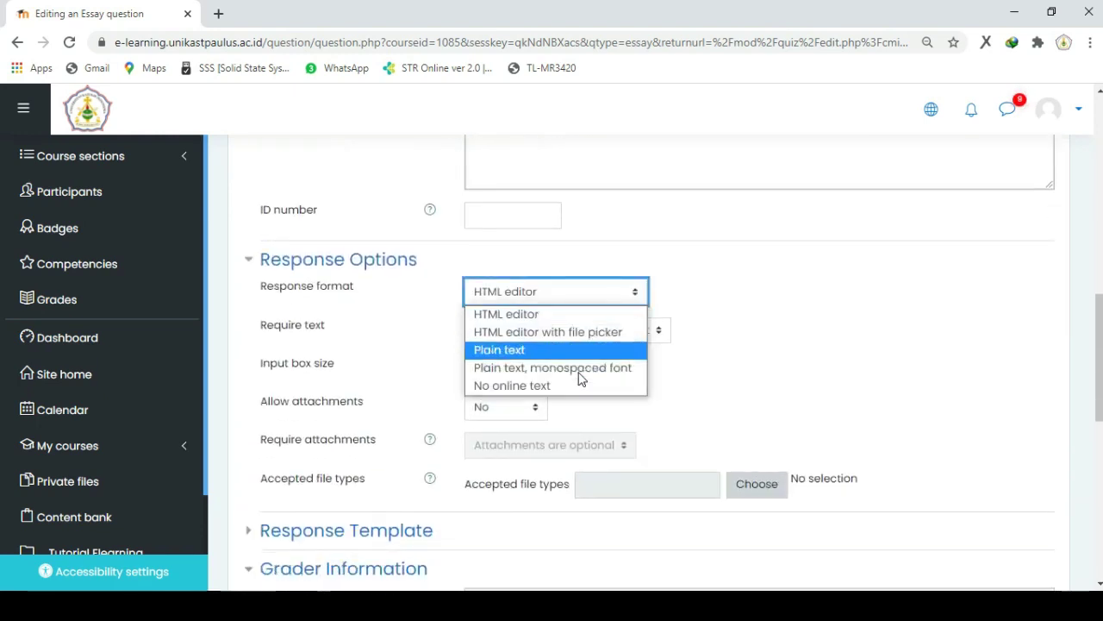
key("Return")
scroll(579, 380, "down", 8)
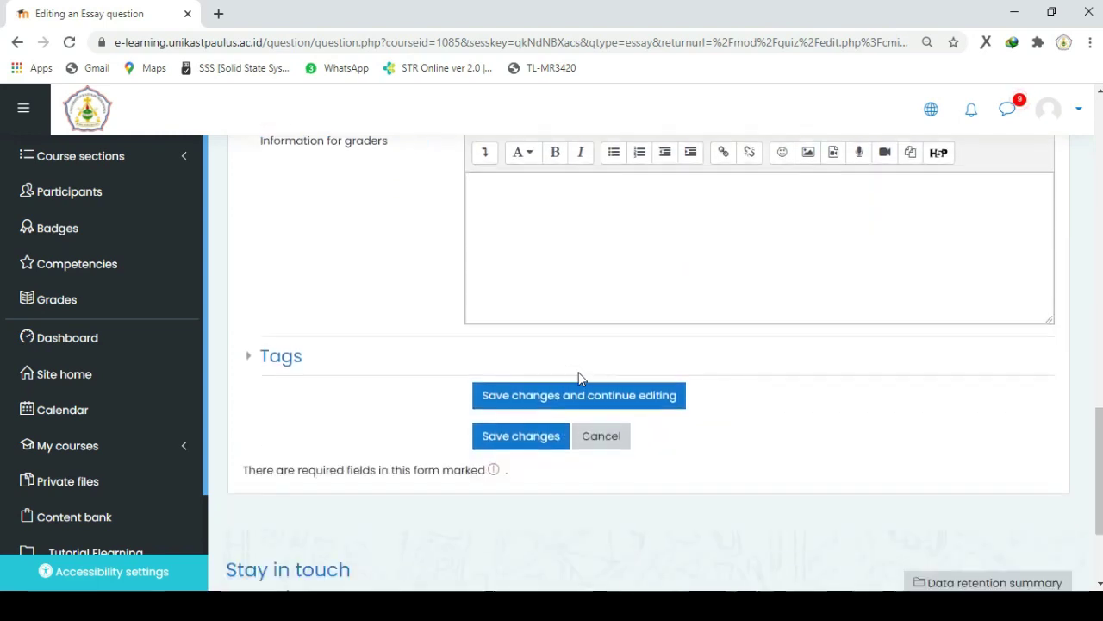
left_click(521, 322)
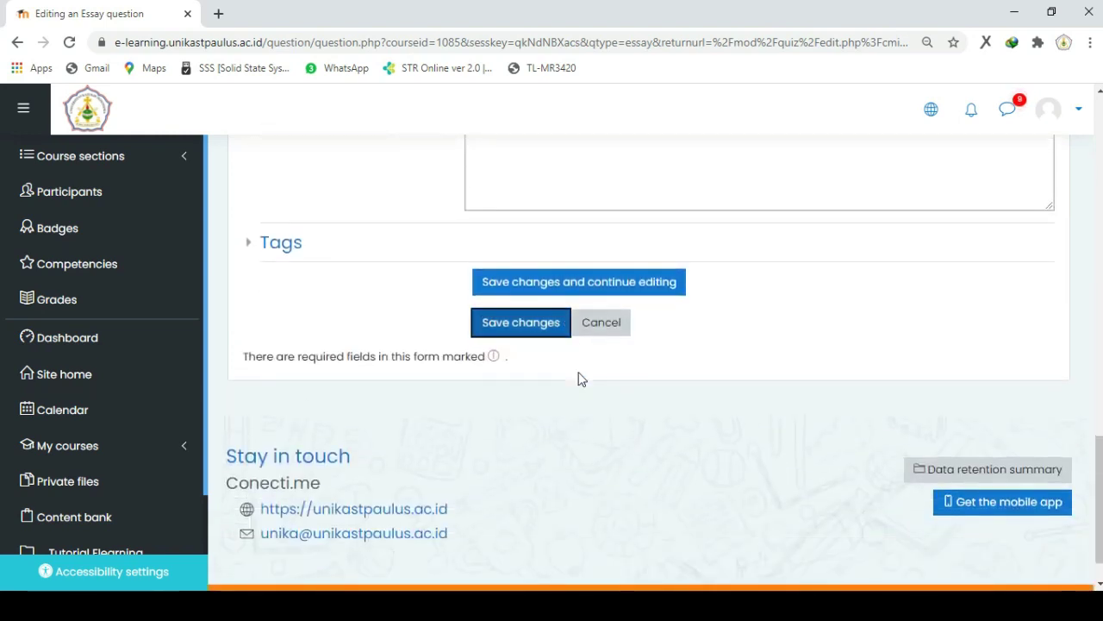
key("Return")
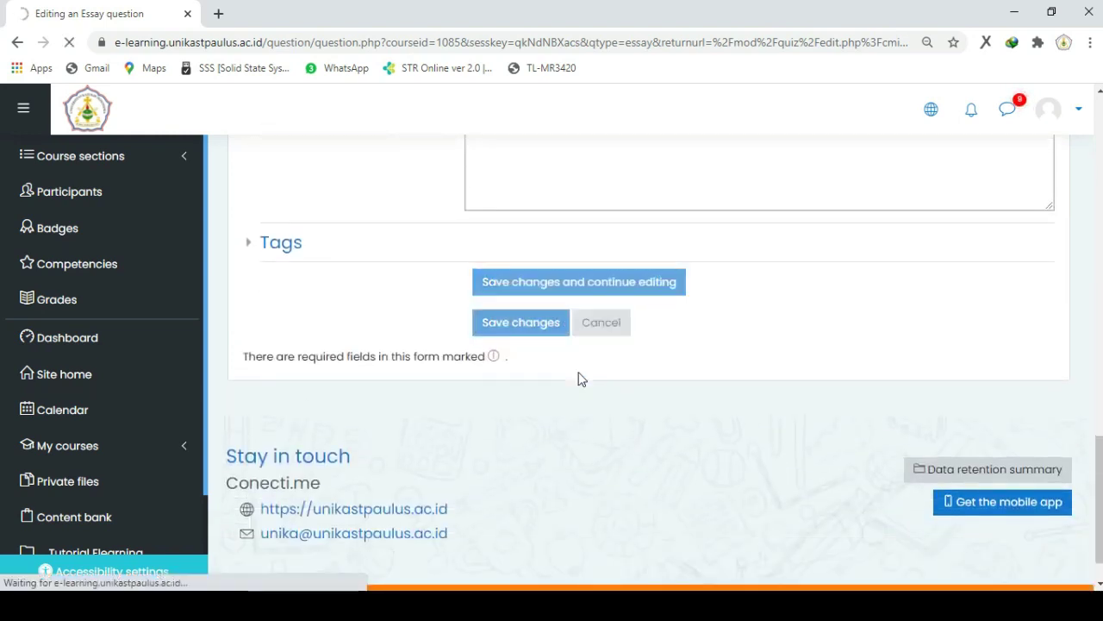
Step: Set the maximum mark of question 1 to 4 and of question 2 to 2
scroll(579, 380, "down", 2)
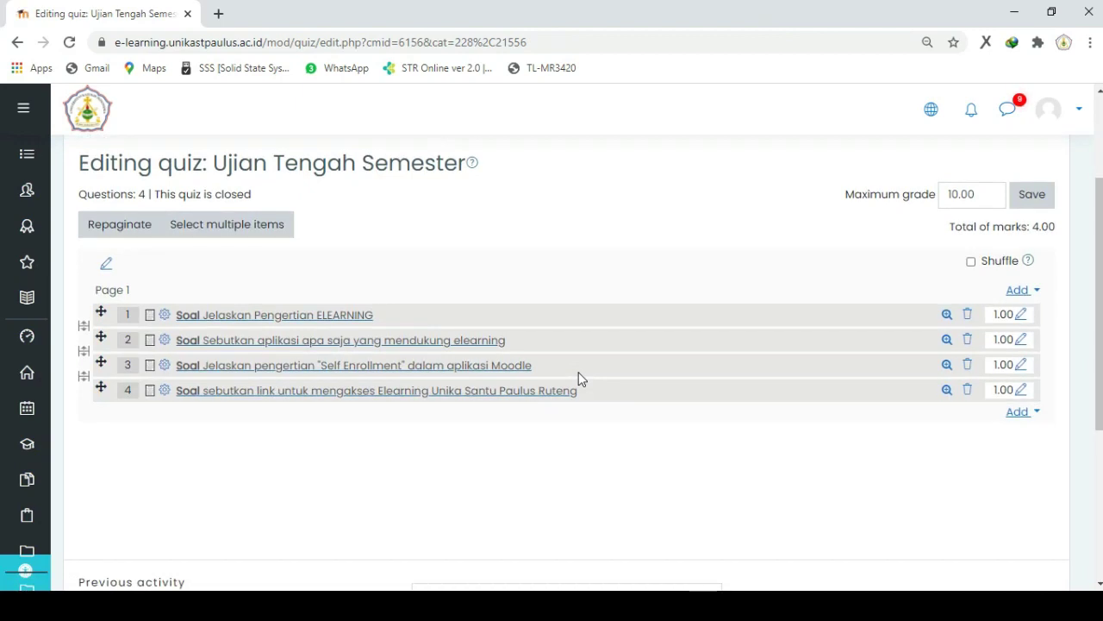
left_click(1020, 315)
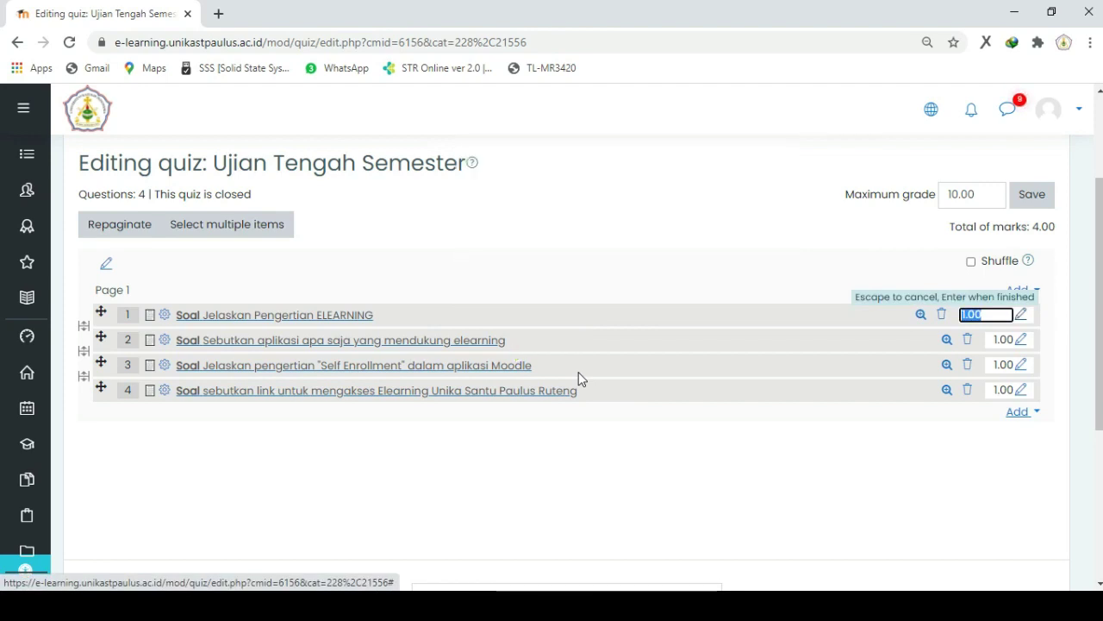
type("4")
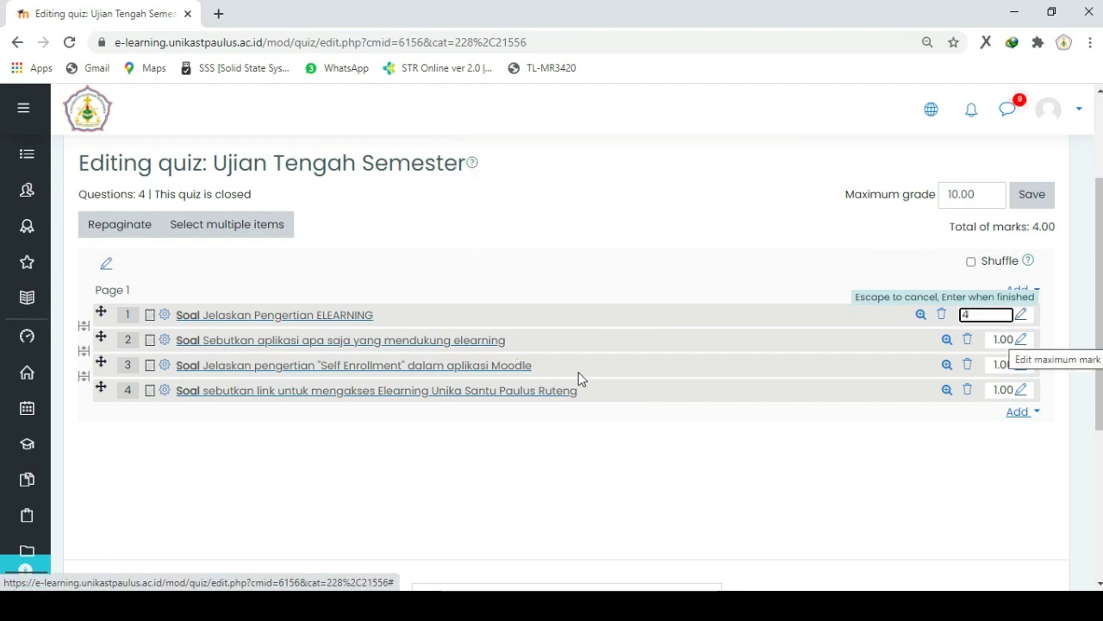
key("Return")
key("Tab")
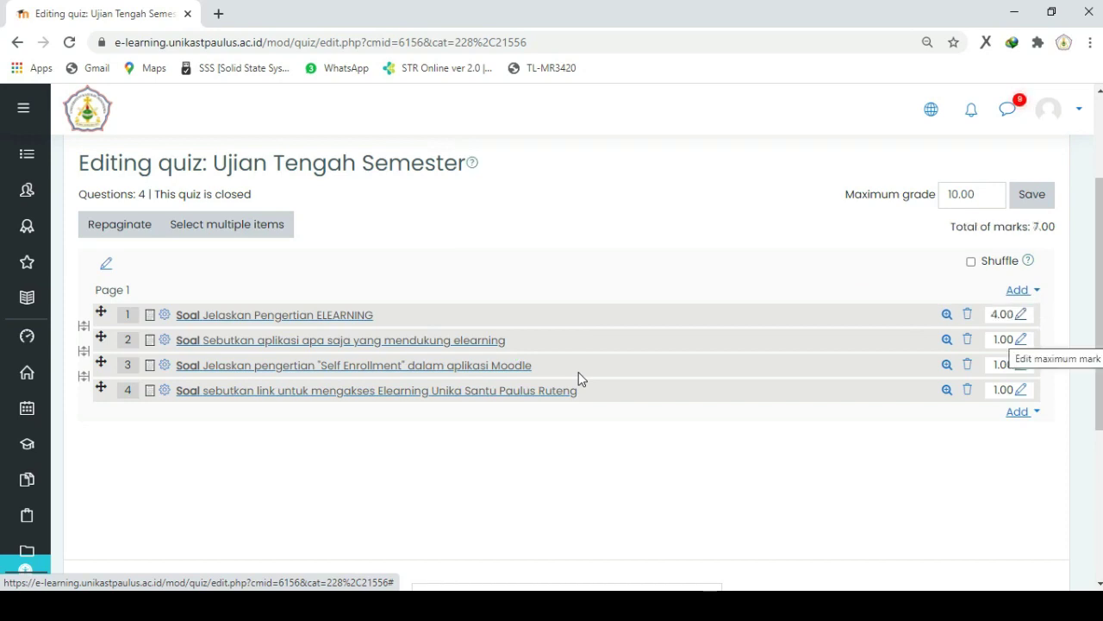
key("Return")
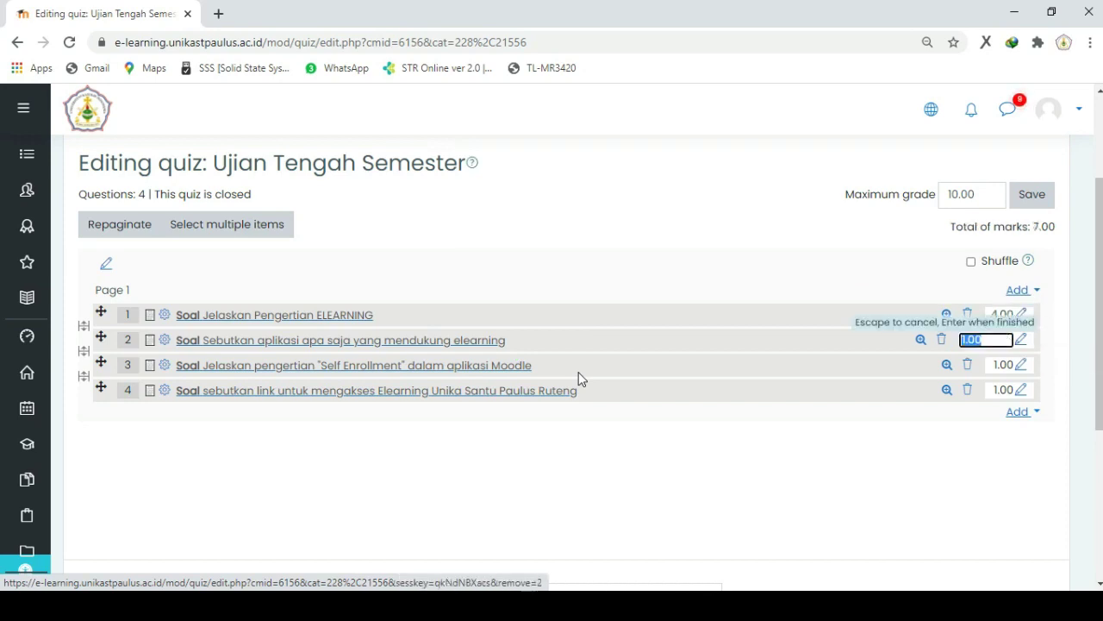
type("2")
key("Return")
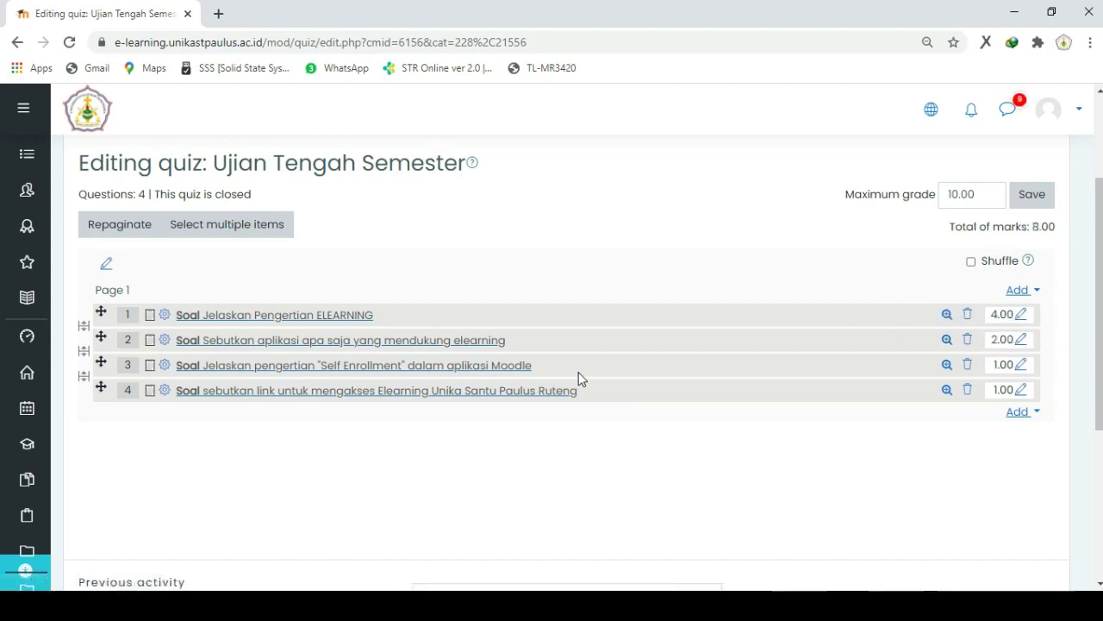
Step: Set the quiz's maximum grade to 100 and save it
key("Tab")
type("100")
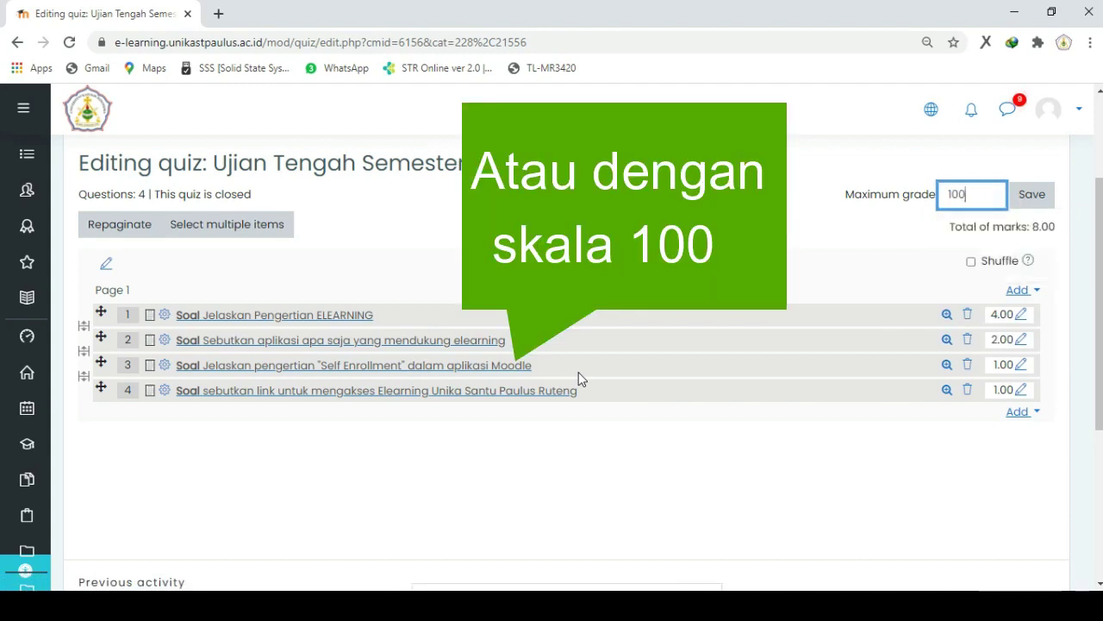
key("Tab")
key("Return")
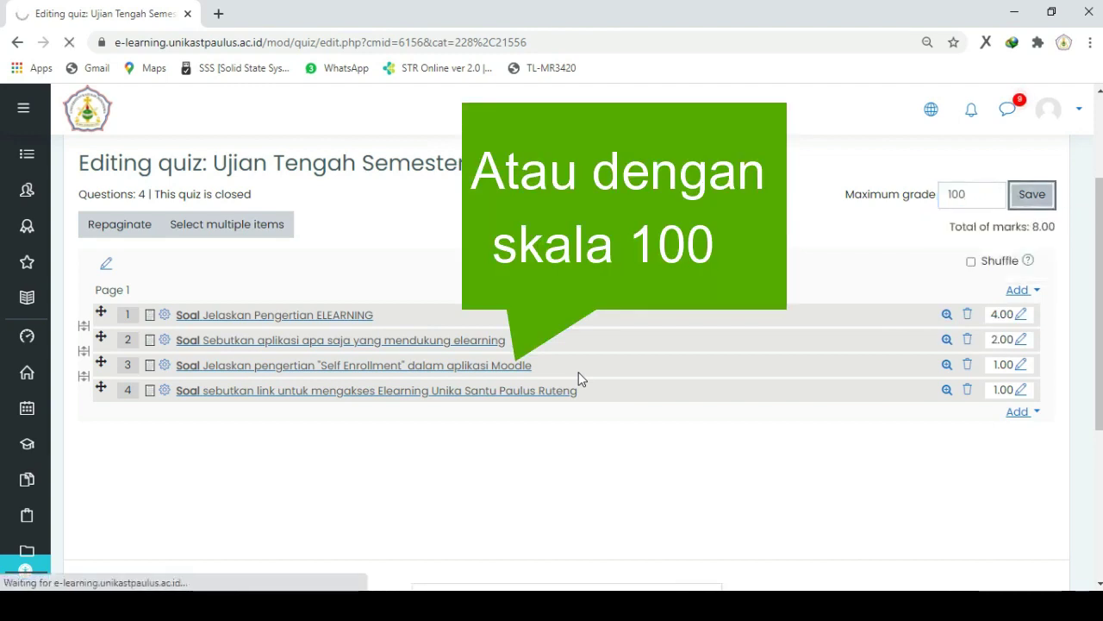
Step: Set the maximum mark of question 1 to 40 and of question 2 to 20
scroll(579, 379, "down", 3)
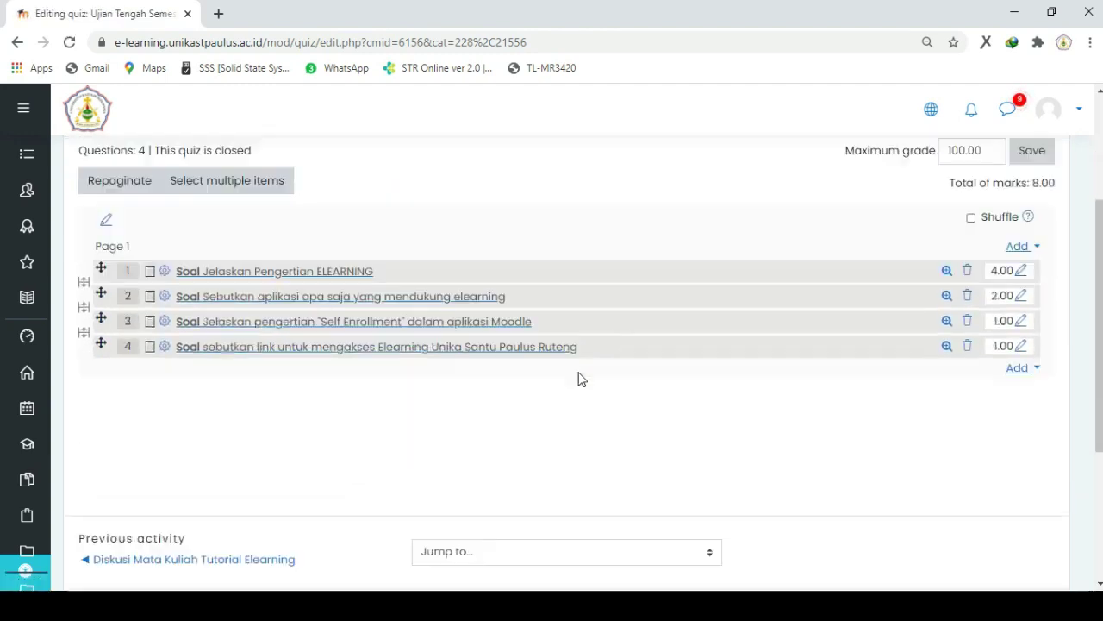
scroll(579, 380, "up", 1)
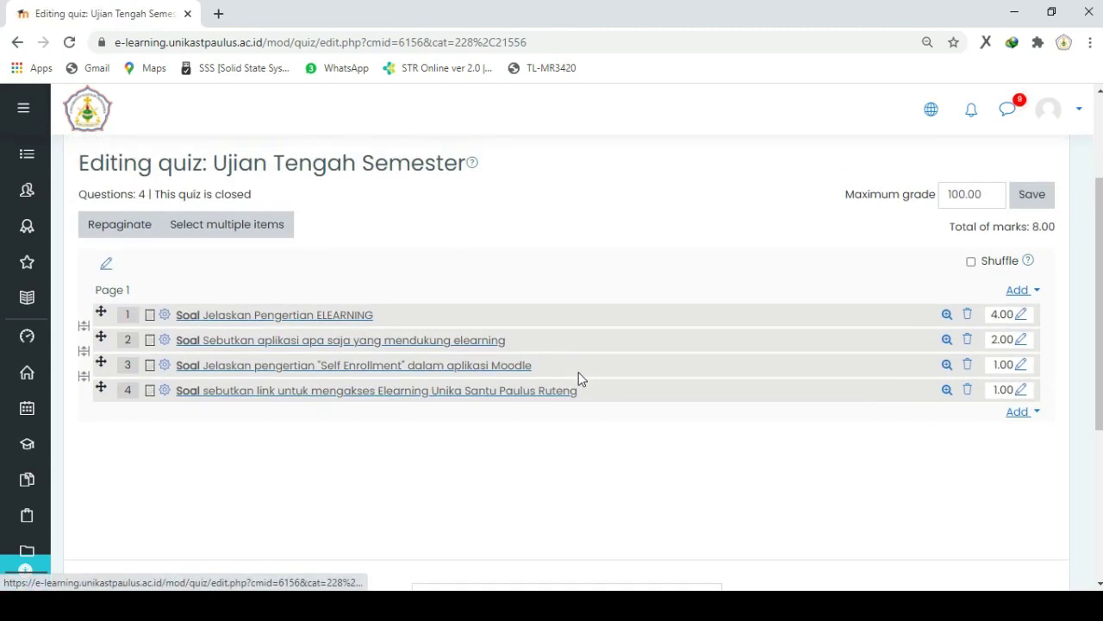
key("Return")
type("40")
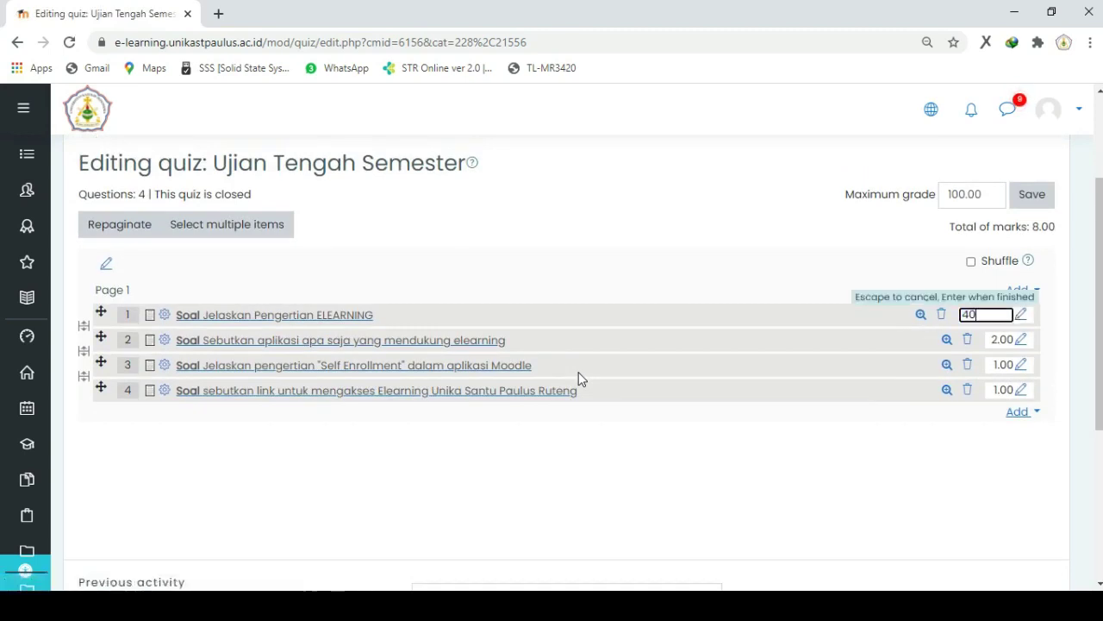
key("Return")
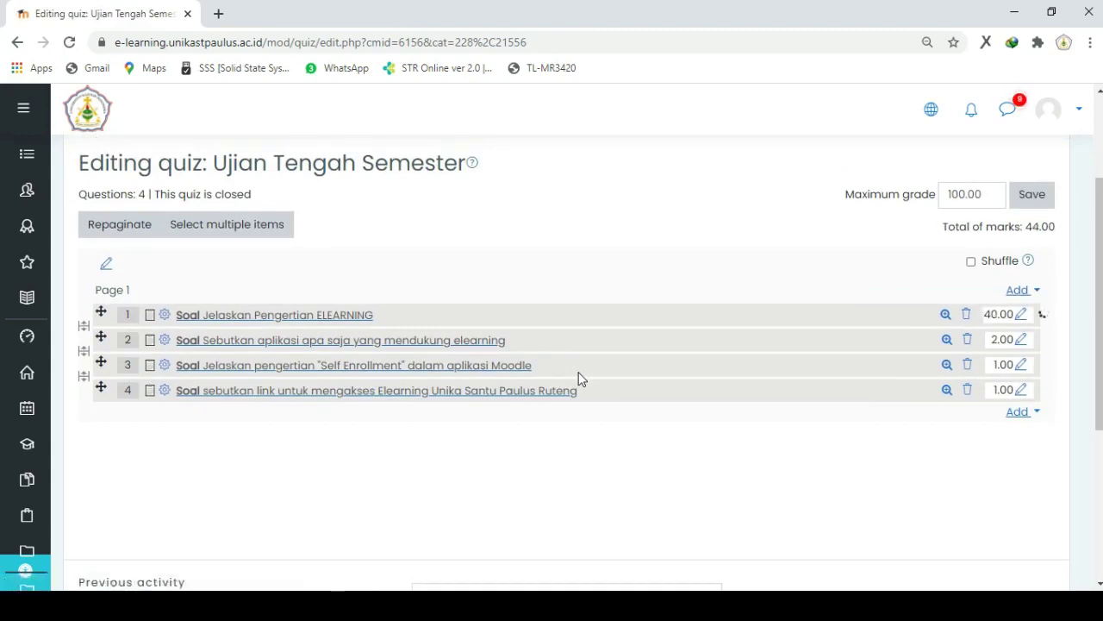
key("Tab")
key("Return")
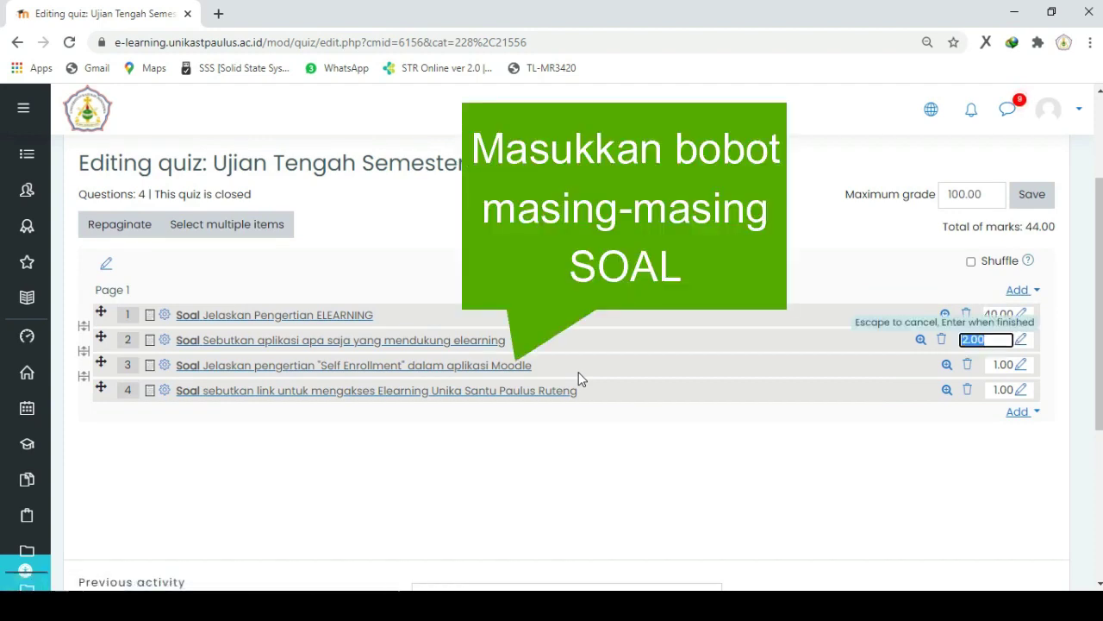
type("2")
key("Return")
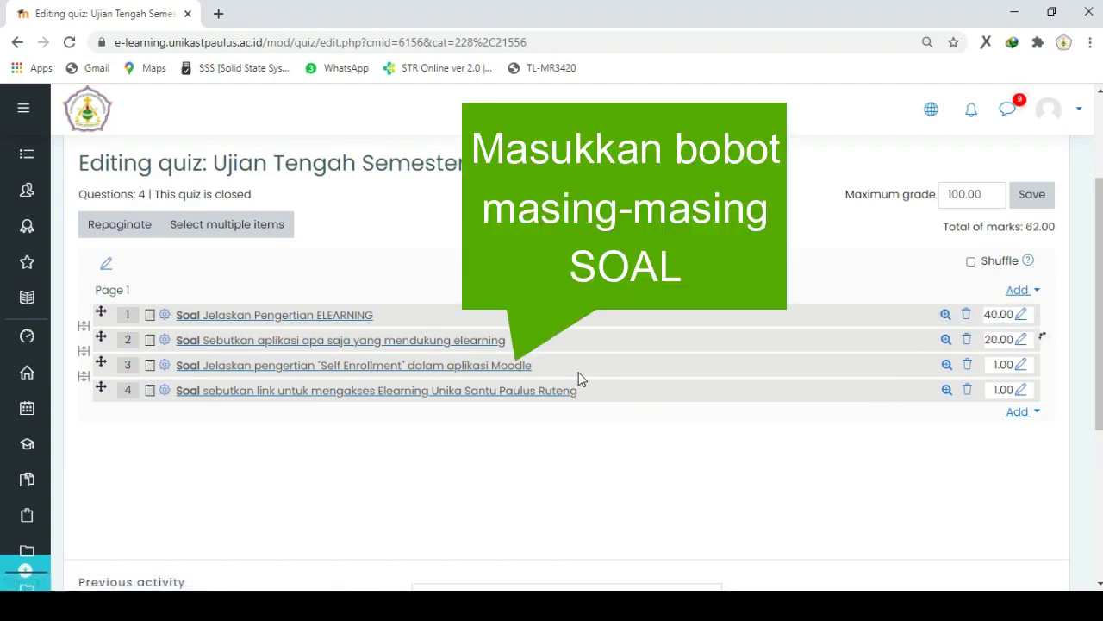
Step: Set the maximum marks of questions 3 and 4 to 20 each
key("Tab")
key("Return")
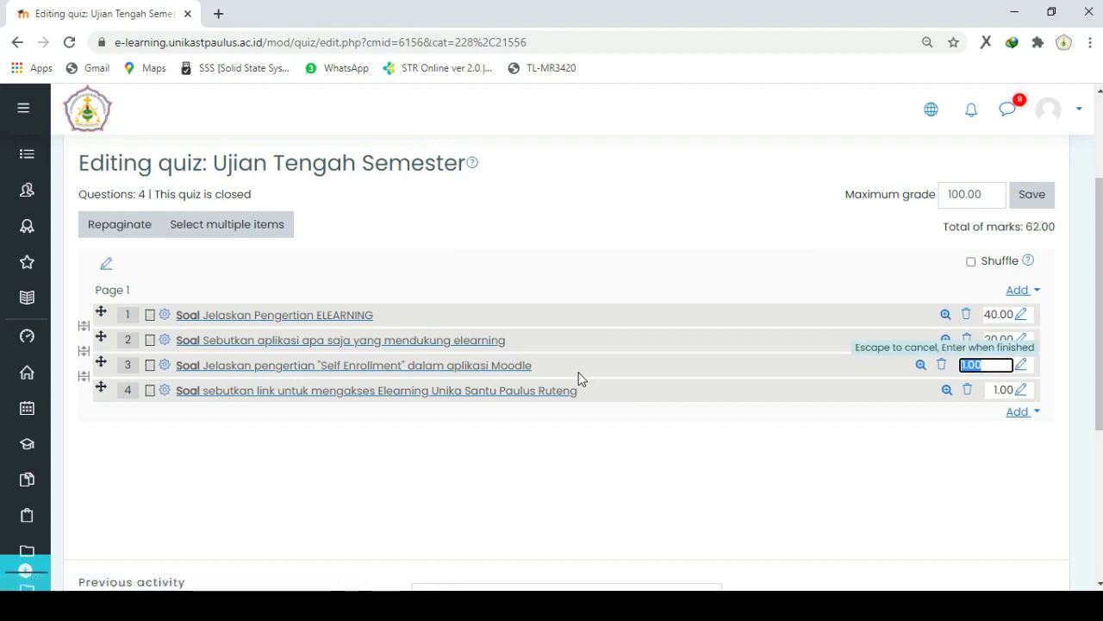
type("20")
key("Return")
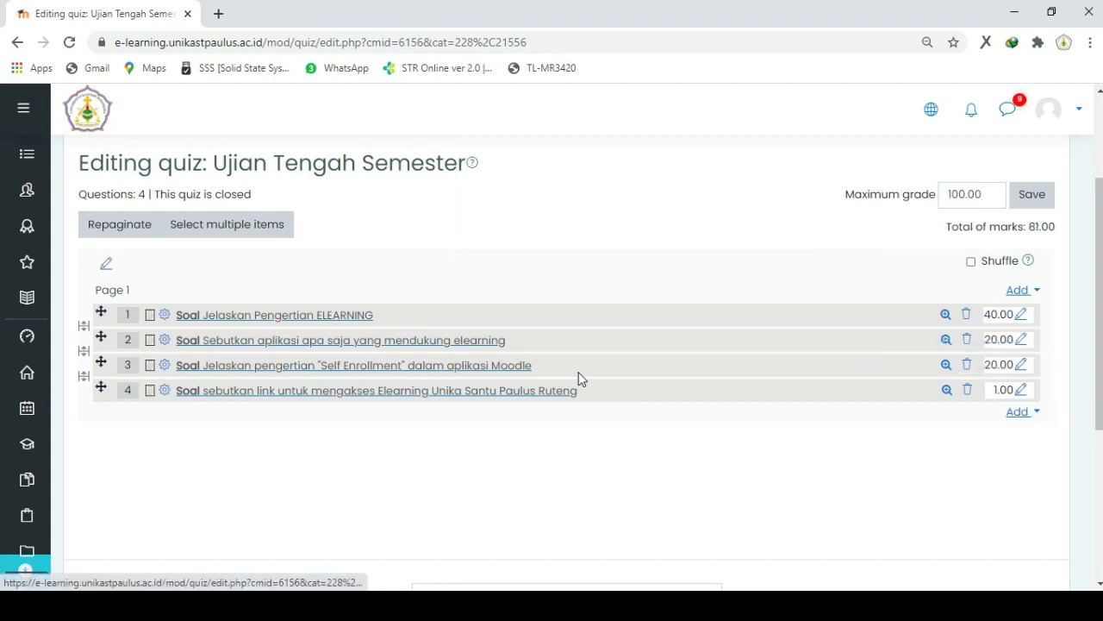
key("Return")
type("20")
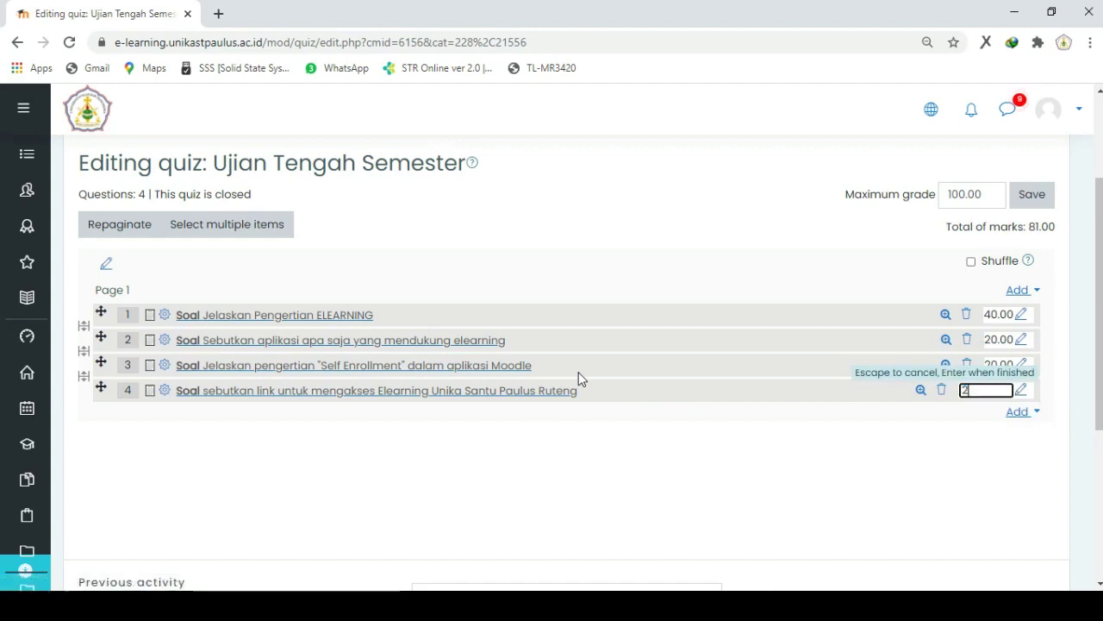
key("Return")
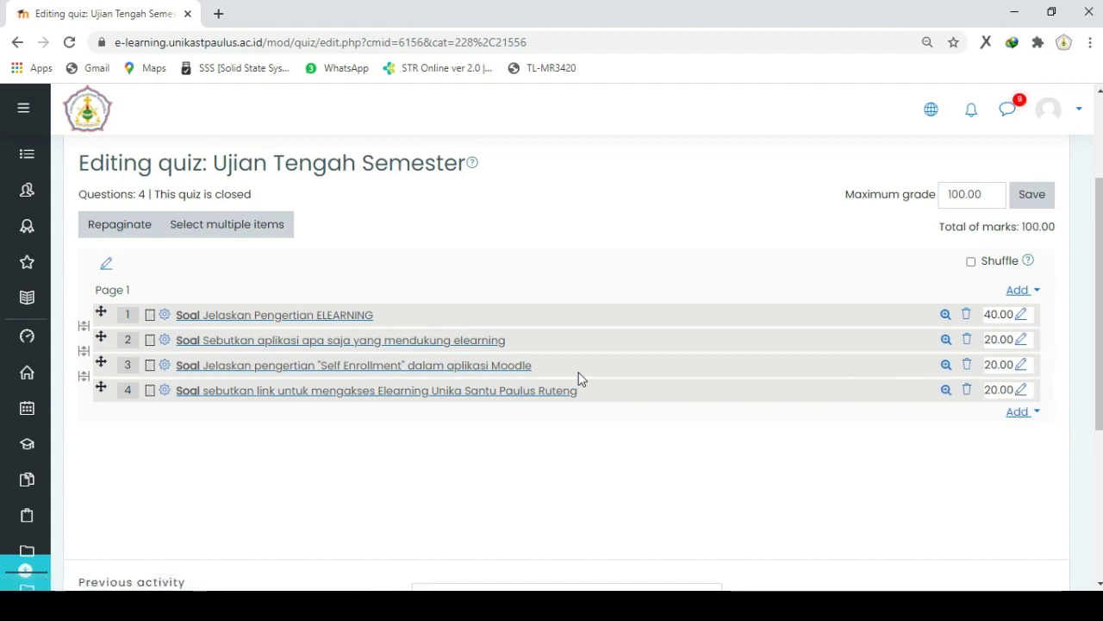
Step: Enable shuffling of the quiz questions
scroll(579, 380, "up", 1)
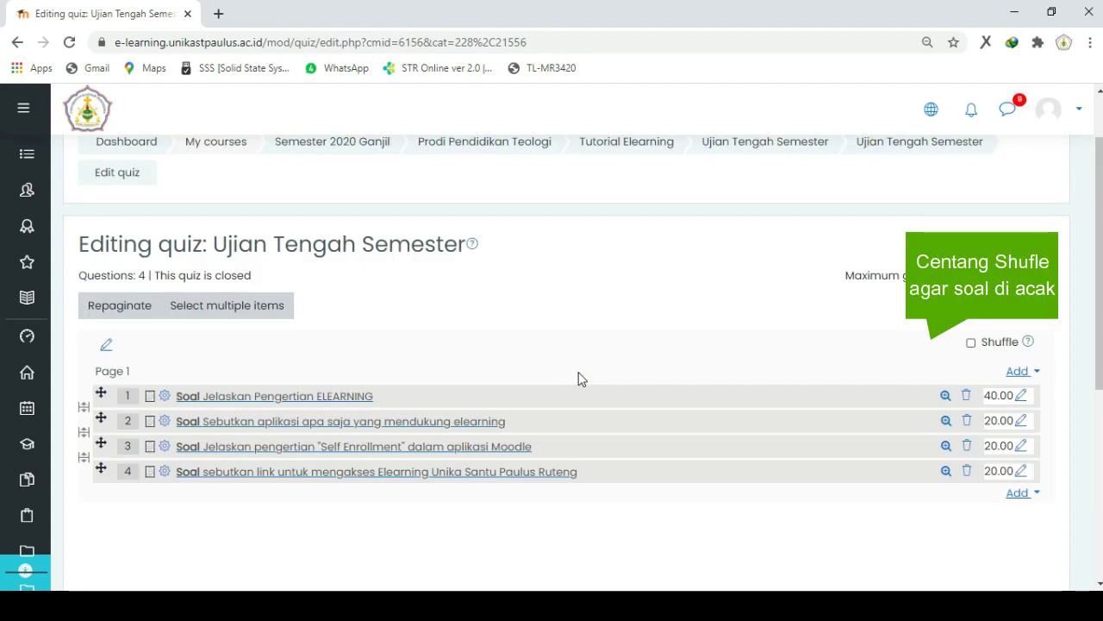
key("space")
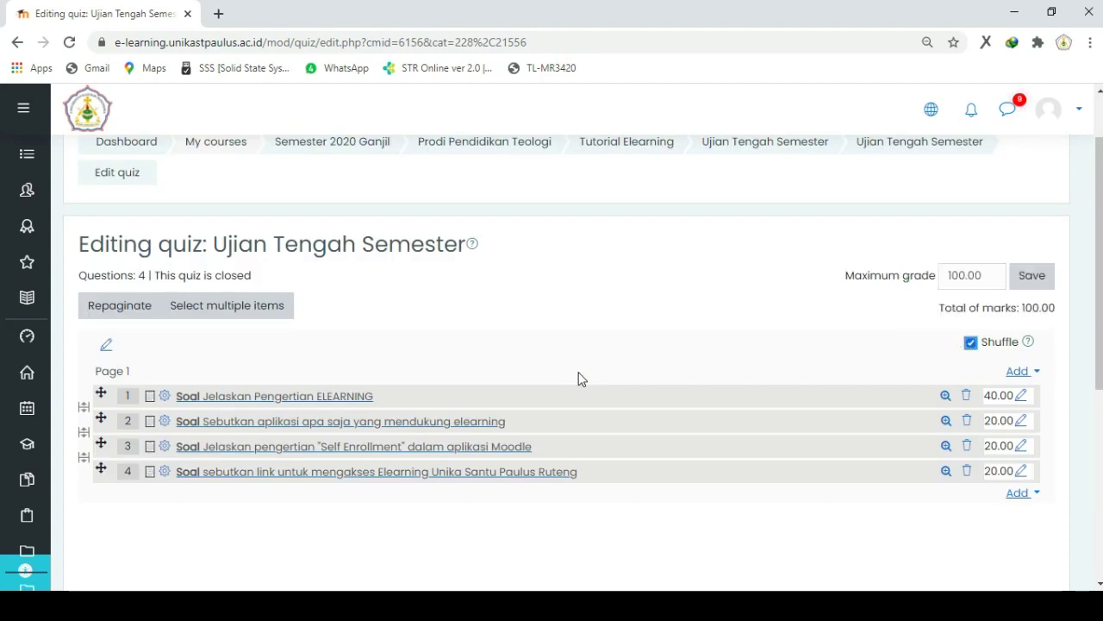
Step: Preview question 1, enter the sample answer "Elearning merupakan pembelajaran", and close the preview
scroll(580, 379, "down", 1)
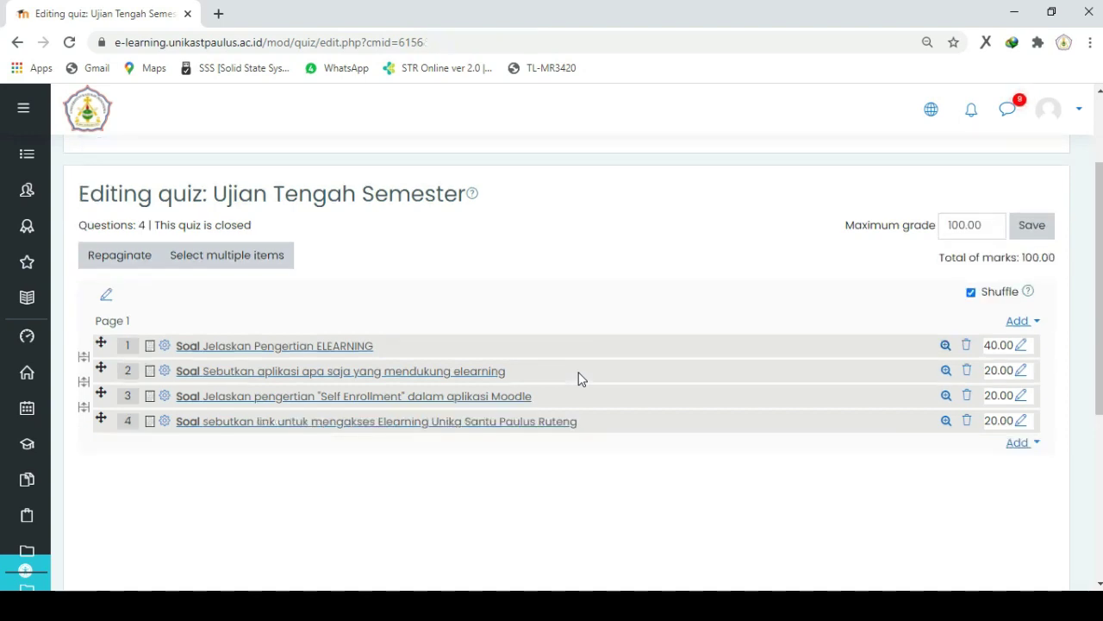
key("Return")
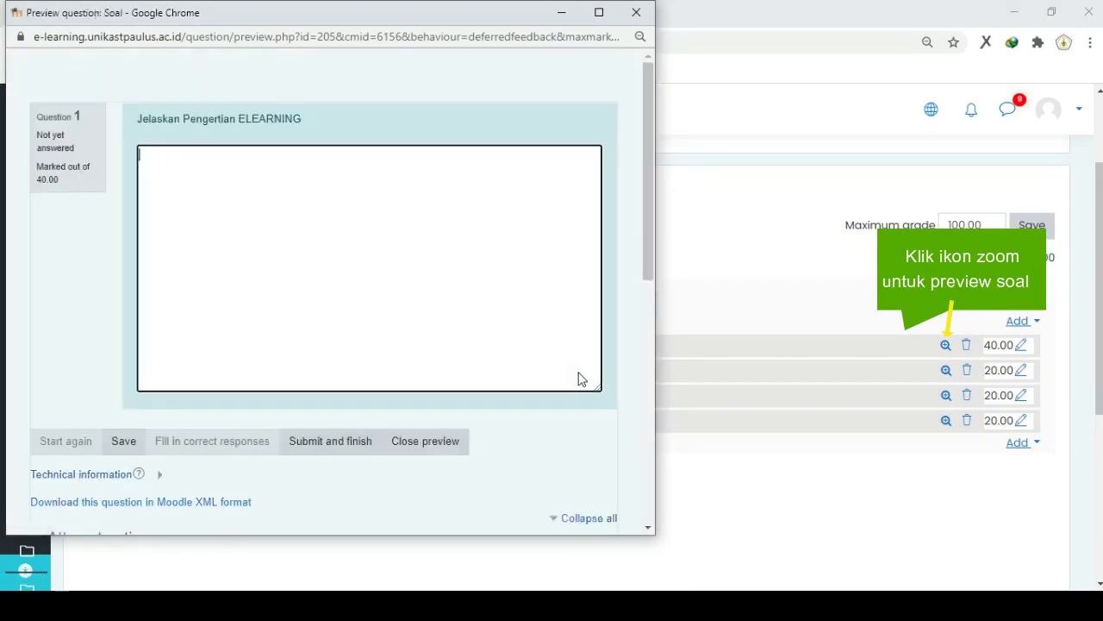
left_click(580, 379)
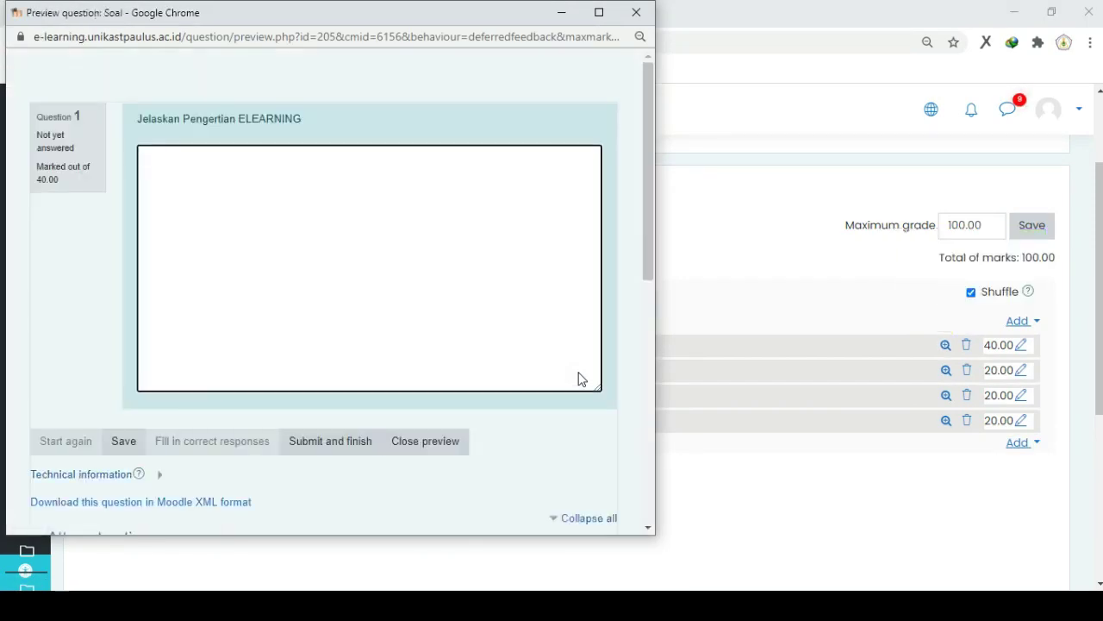
type("Elearning merupakan pembel")
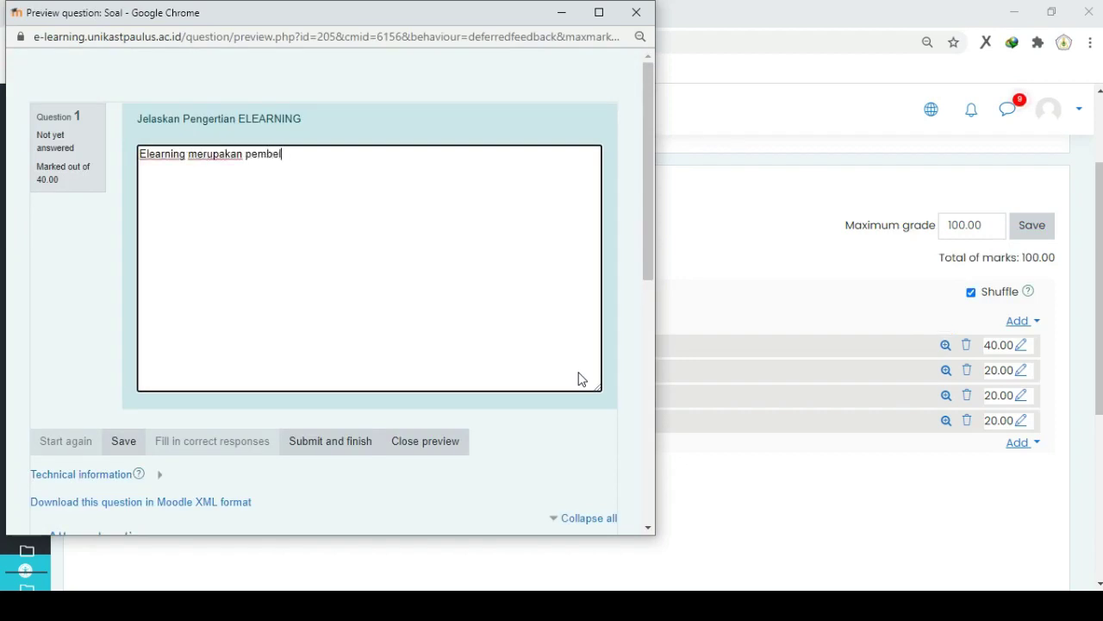
type("ajaran")
key("Tab")
key("Tab")
key("Tab")
key("Return")
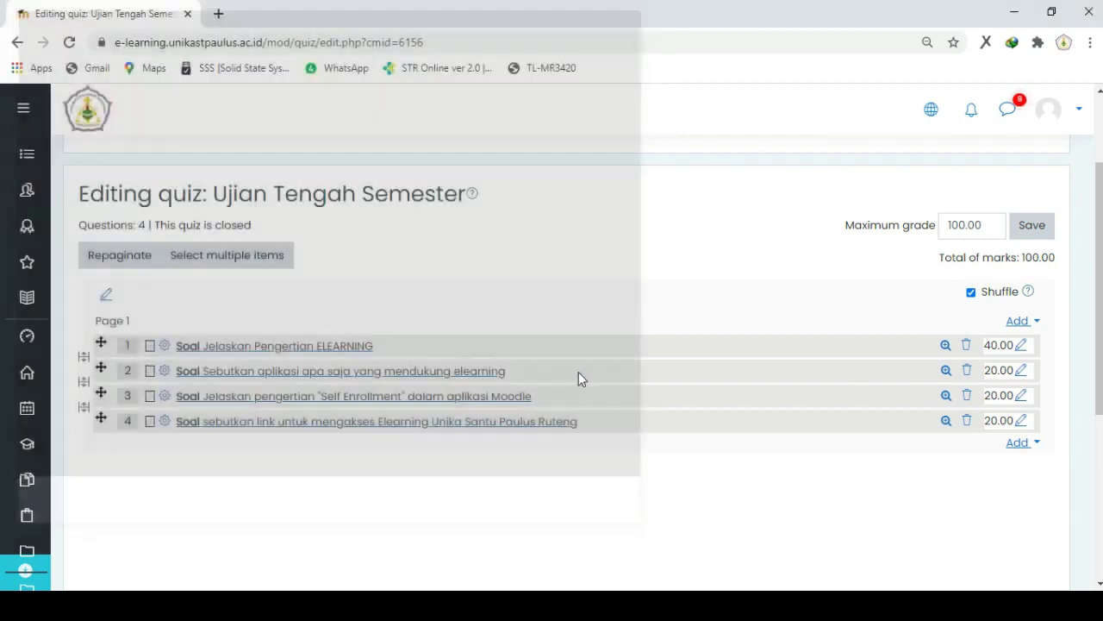
Step: Preview question 2 and question 3 one after the other, closing each preview window
key("Return")
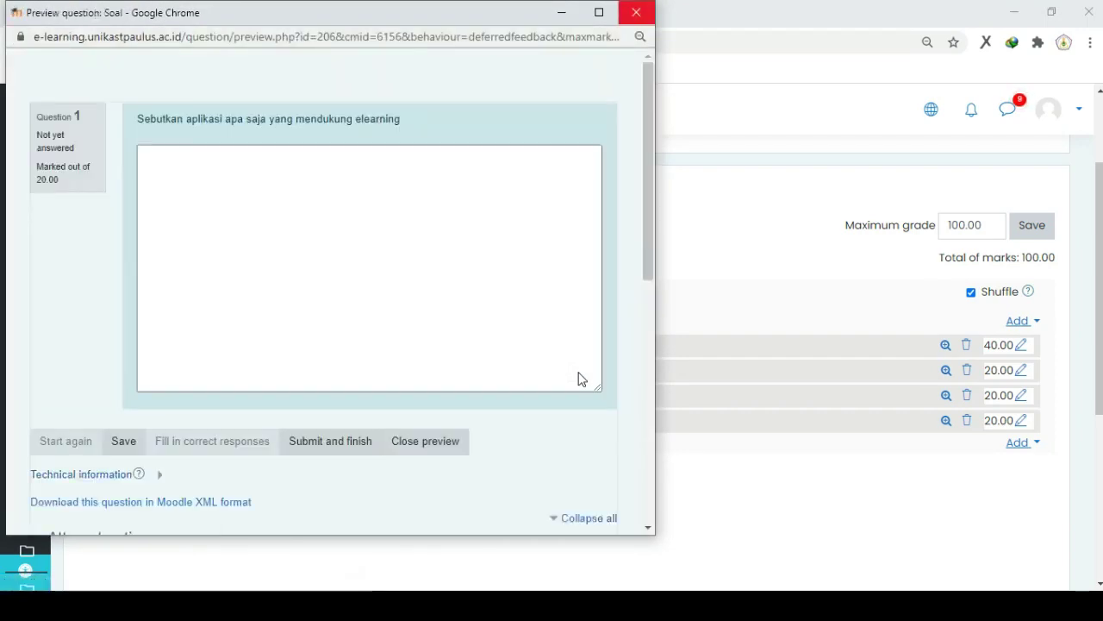
left_click(636, 12)
left_click(946, 396)
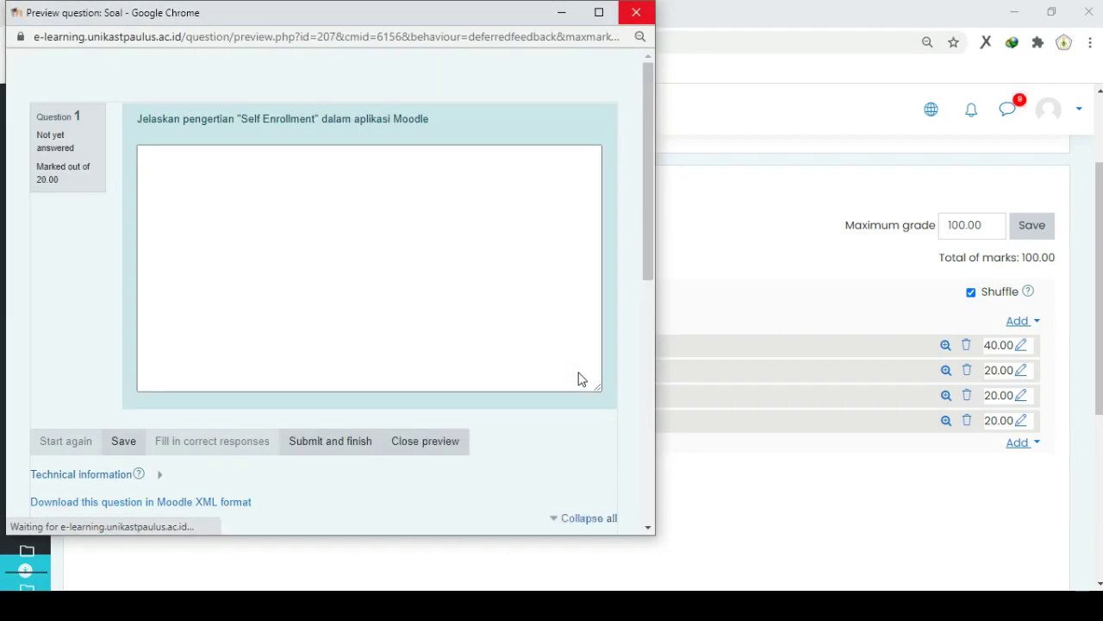
key("ctrl+w")
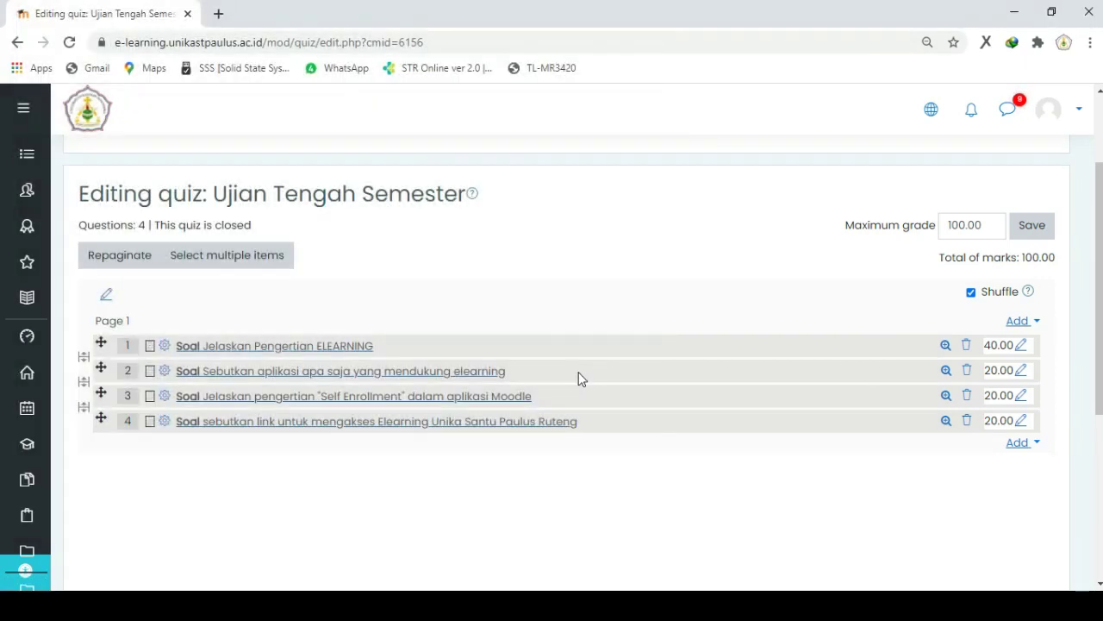
Step: Preview question 4 about the Elearning access link and close its preview window
key("Tab")
key("Tab")
key("Tab")
key("Tab")
key("Tab")
key("Tab")
key("Return")
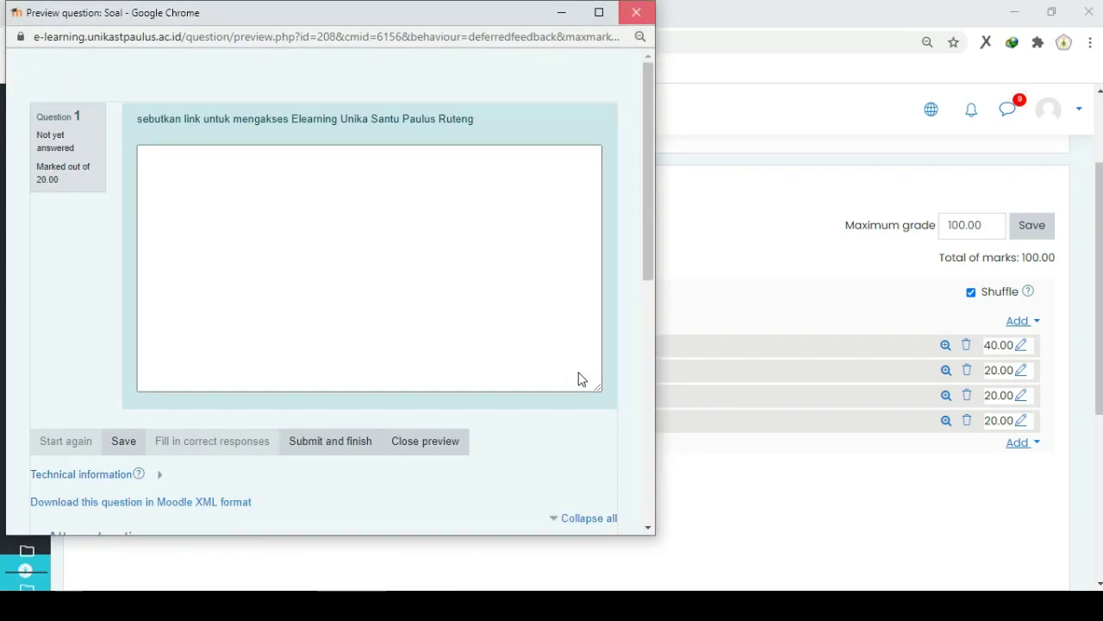
key("ctrl+w")
Step: Leave the quiz editing page and open the Ujian Tengah Semester quiz's overview page
scroll(578, 373, "up", 2)
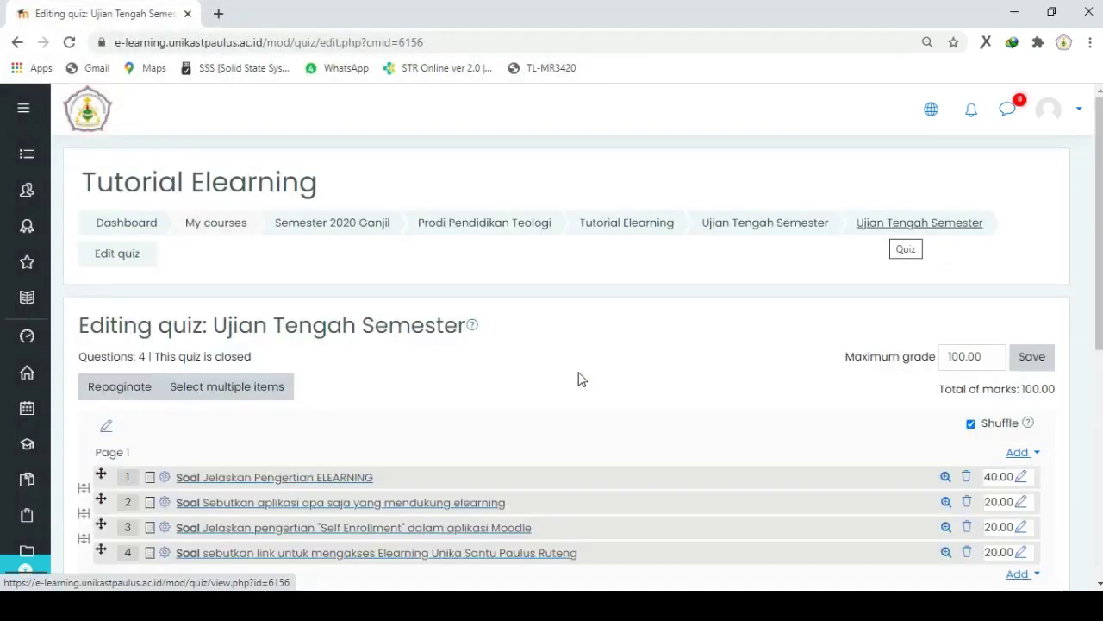
key("Tab")
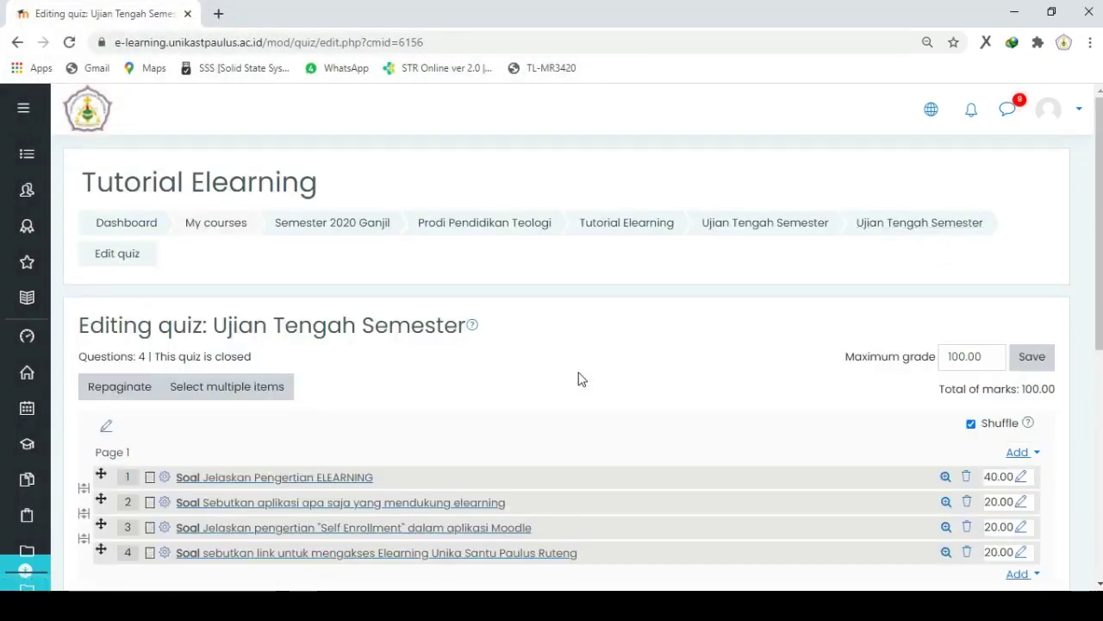
key("shift+Tab")
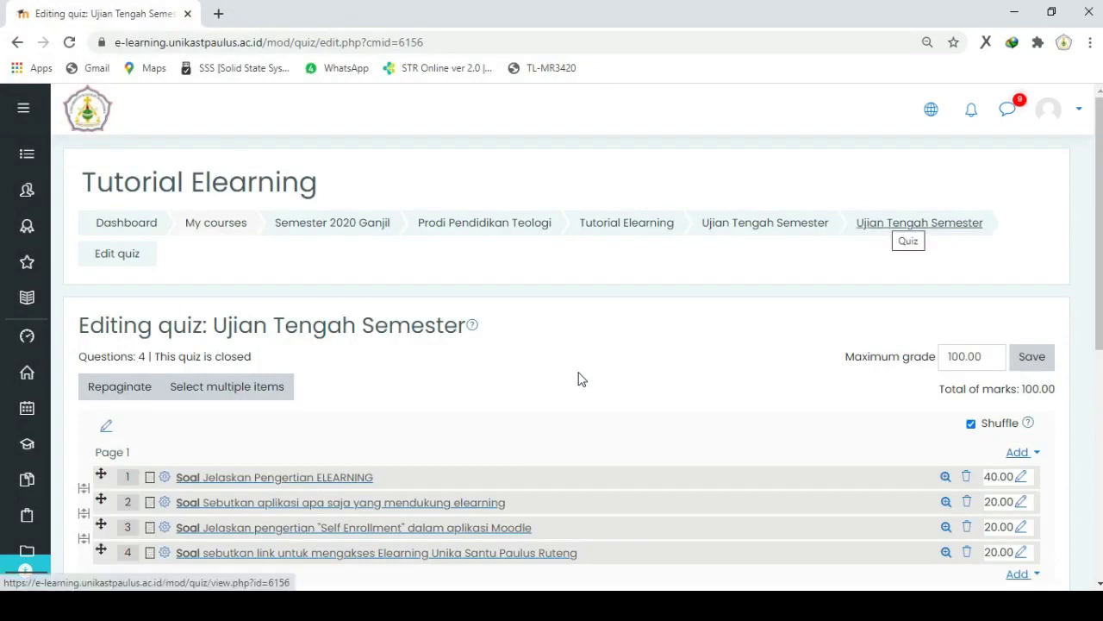
key("Return")
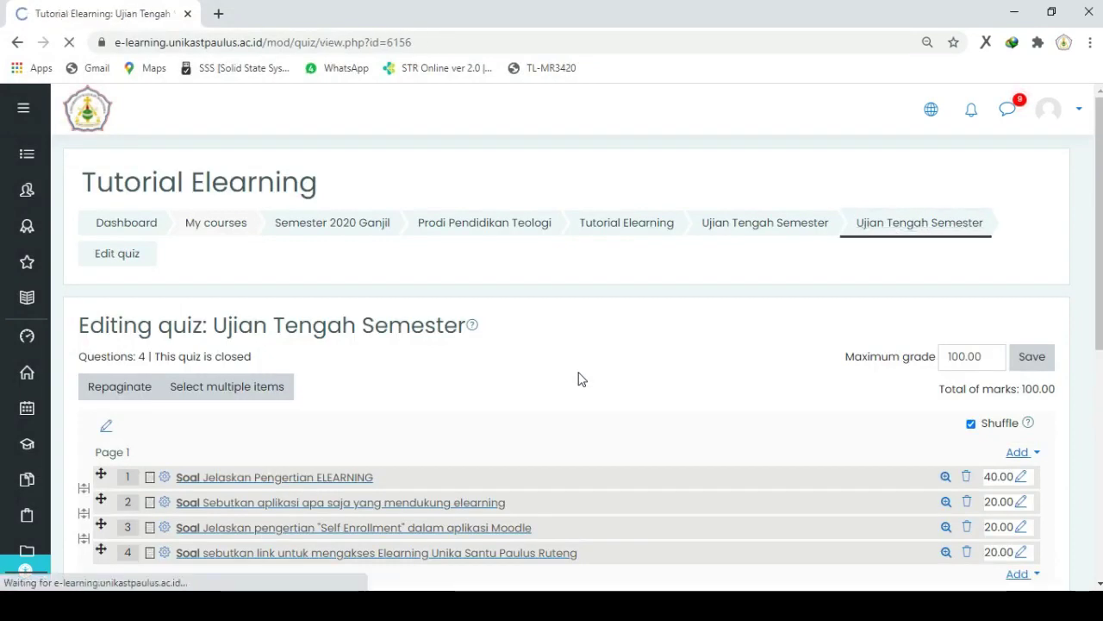
scroll(579, 380, "down", 1)
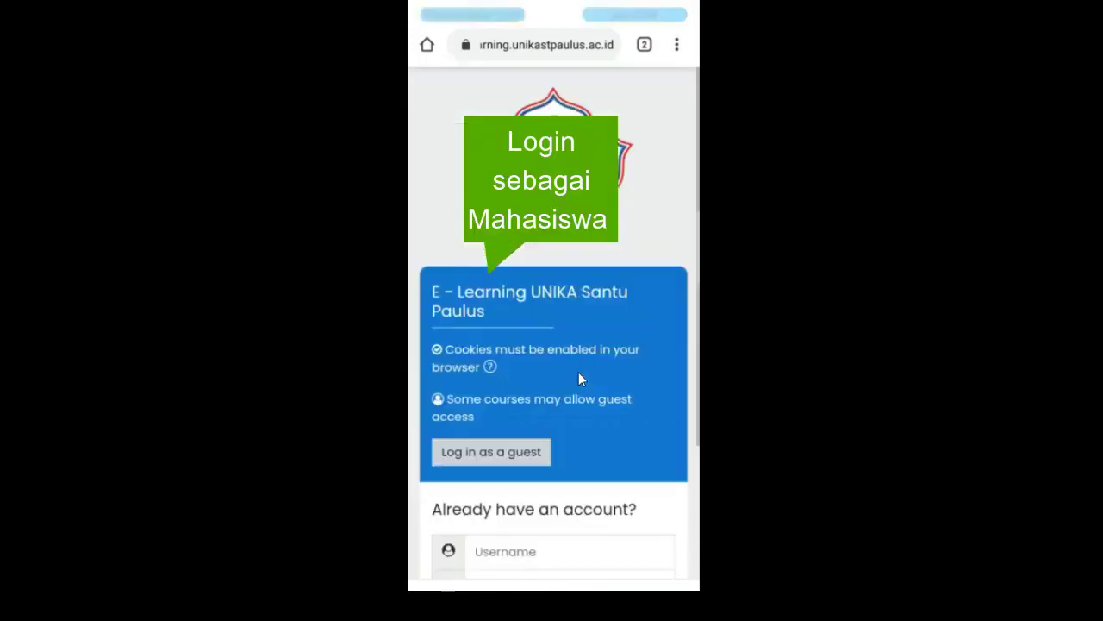
Step: On the phone's browser, fill in the student account's username and password and log in to the E-Learning site
scroll(579, 373, "down", 2)
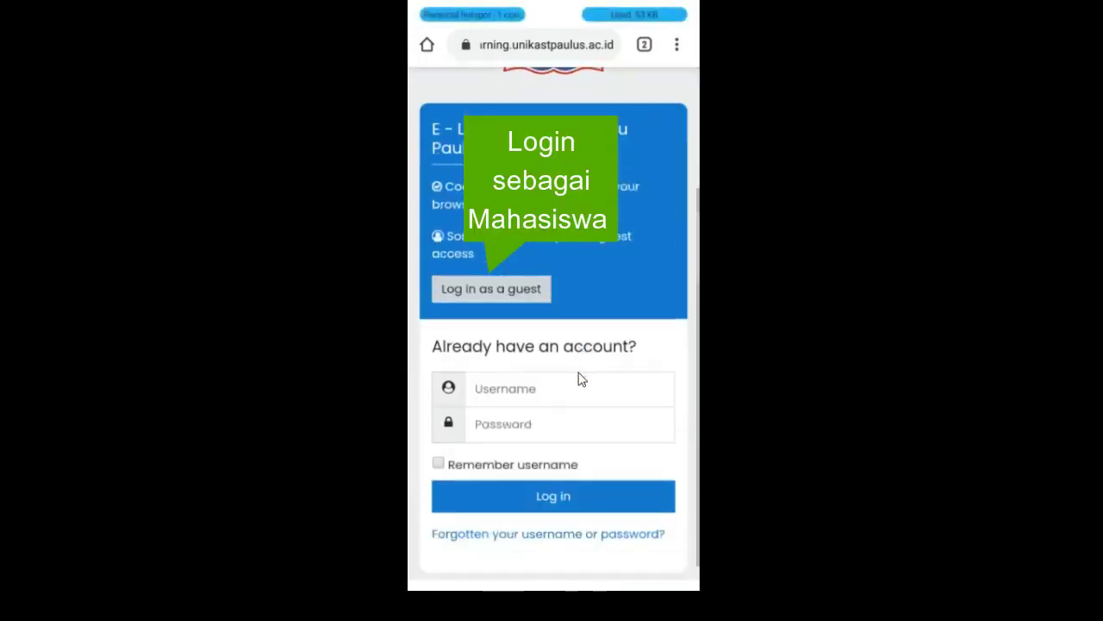
left_click(579, 373)
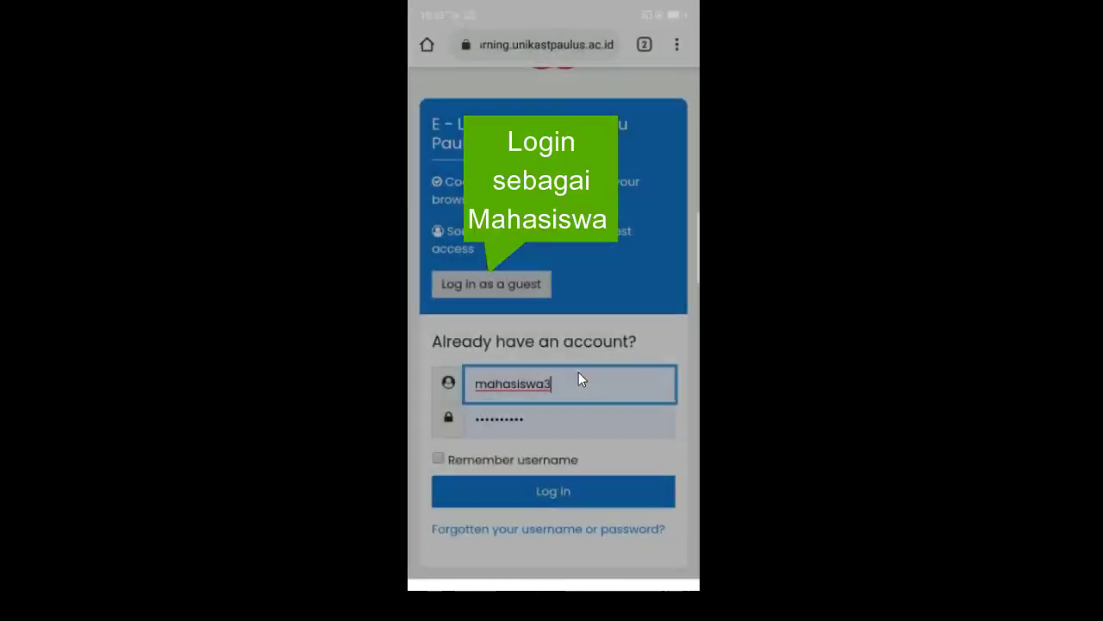
key("Return")
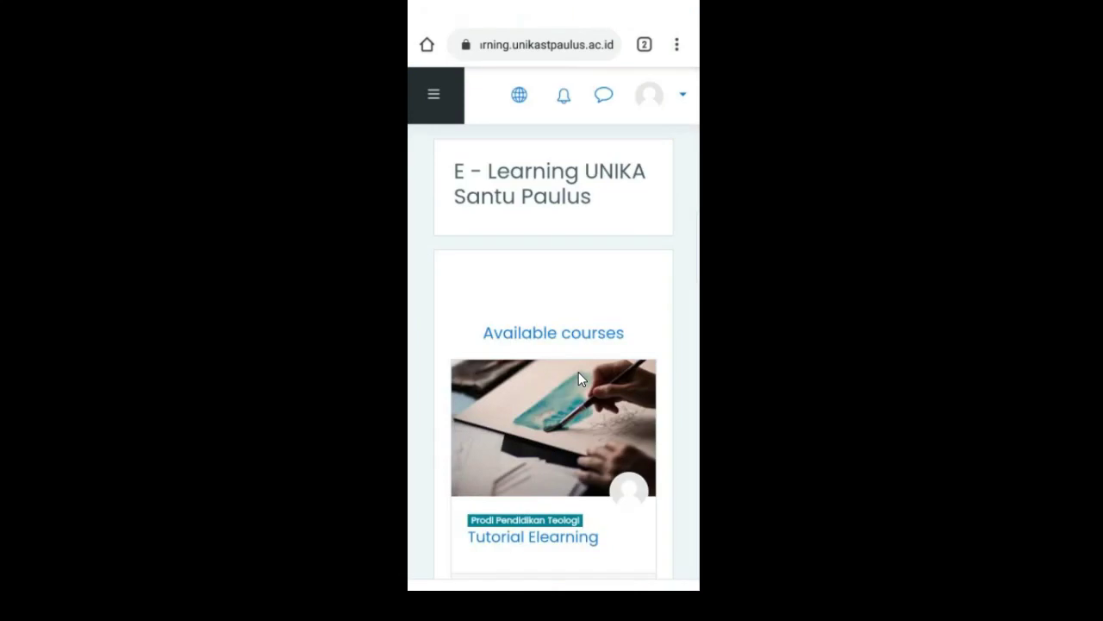
Step: Open the Tutorial Elearning course from the available courses
scroll(582, 379, "down", 2)
scroll(579, 379, "up", 2)
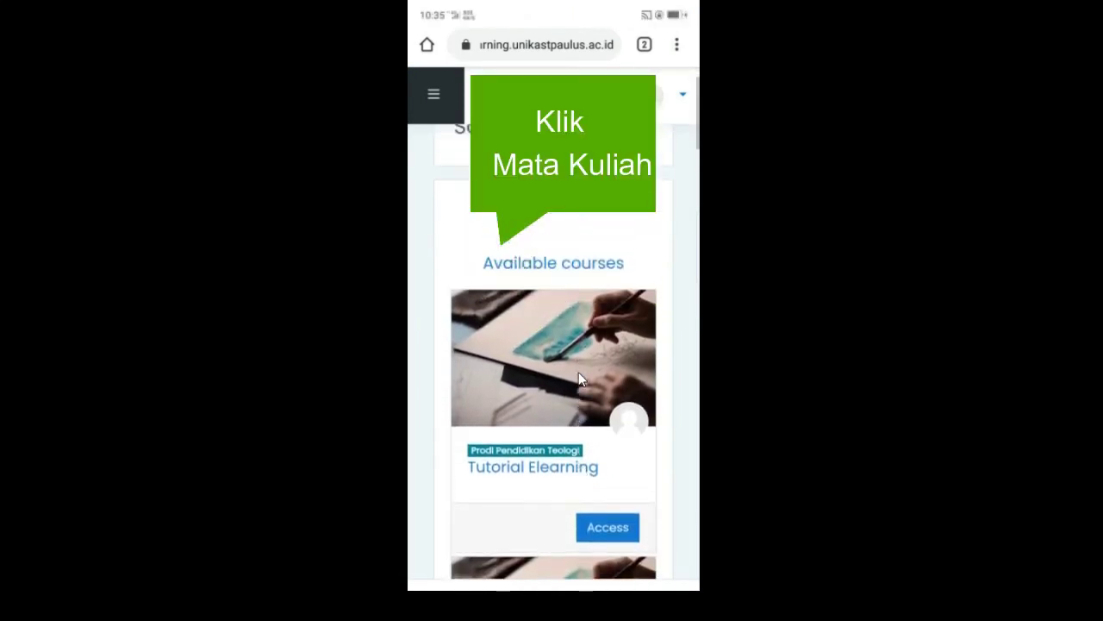
scroll(579, 379, "down", 6)
scroll(580, 379, "up", 8)
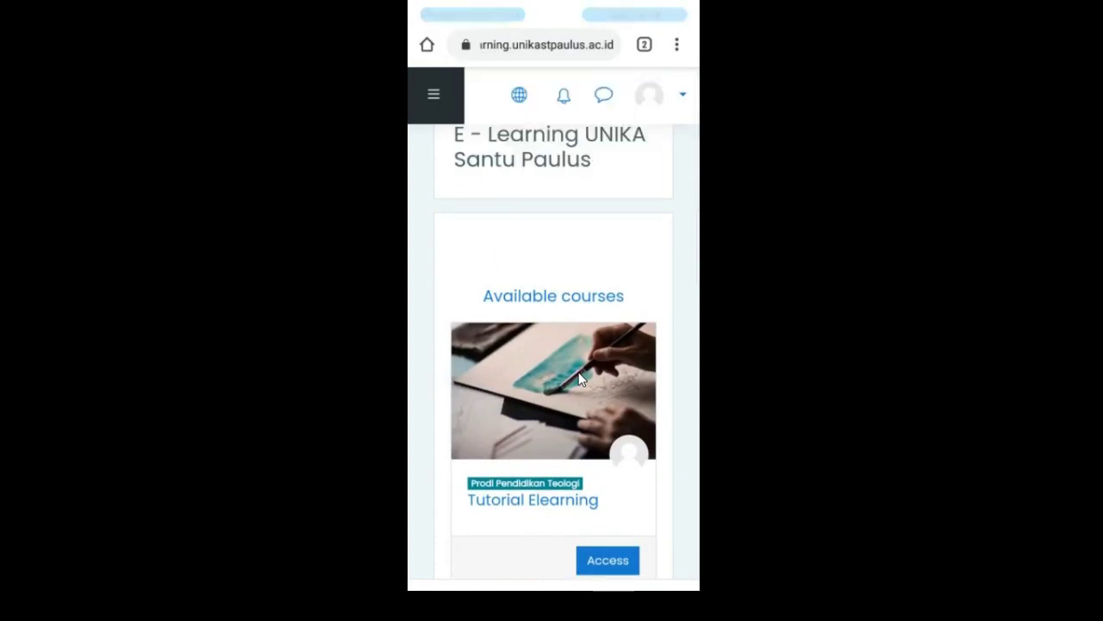
left_click(579, 379)
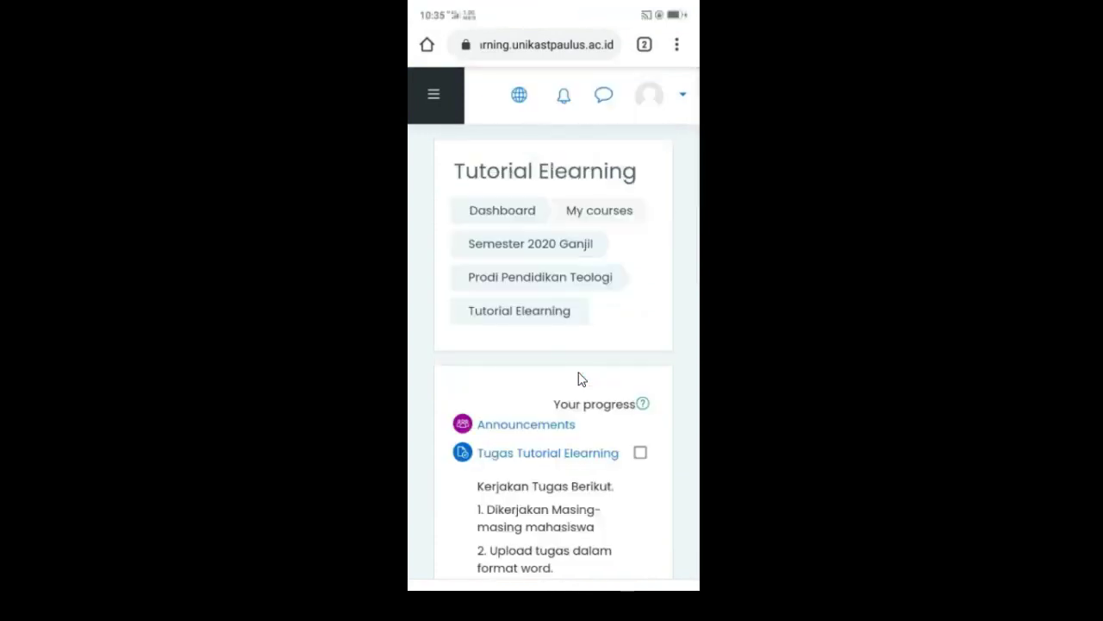
Step: Open the Ujian Tengah Semester quiz from its section in the course
scroll(579, 380, "down", 10)
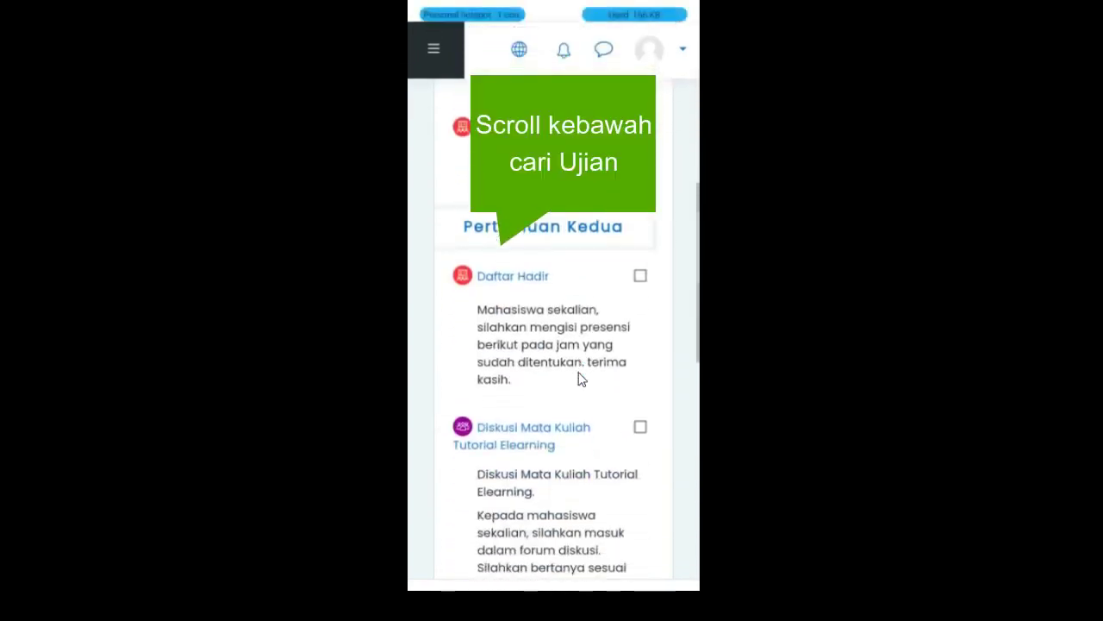
scroll(579, 380, "down", 5)
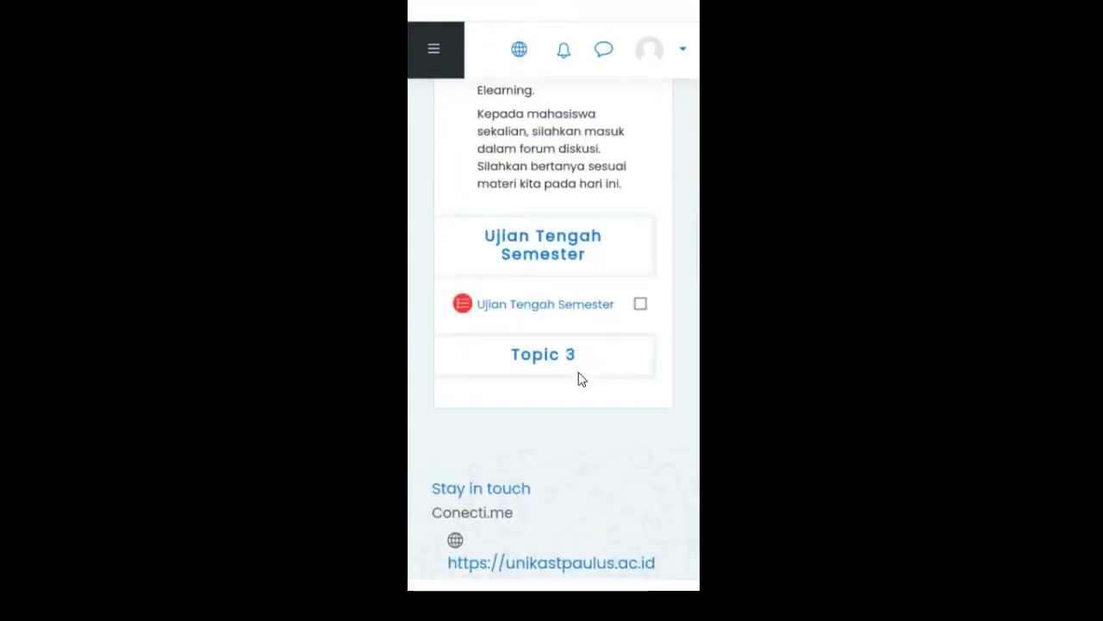
left_click(545, 304)
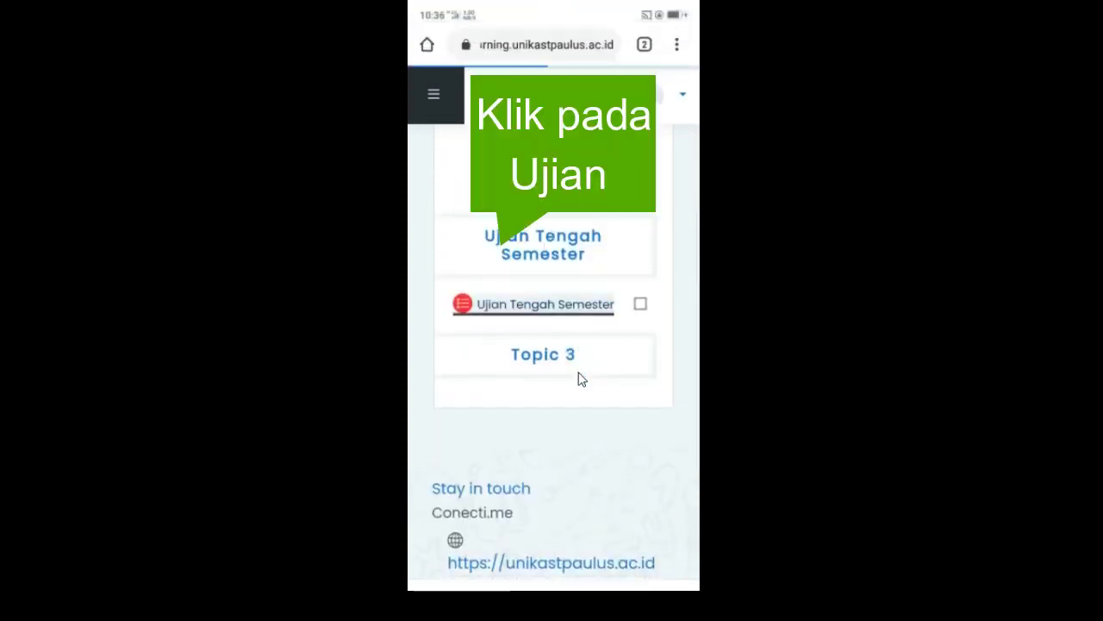
Step: Attempt the quiz and confirm the start of the timed attempt
scroll(579, 379, "down", 5)
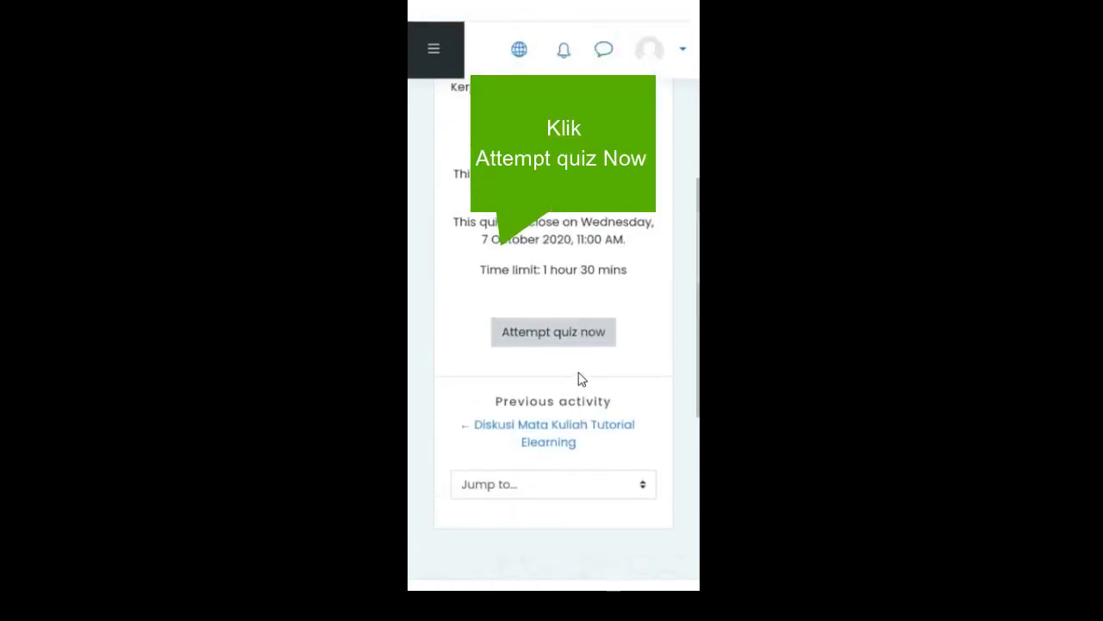
left_click(554, 332)
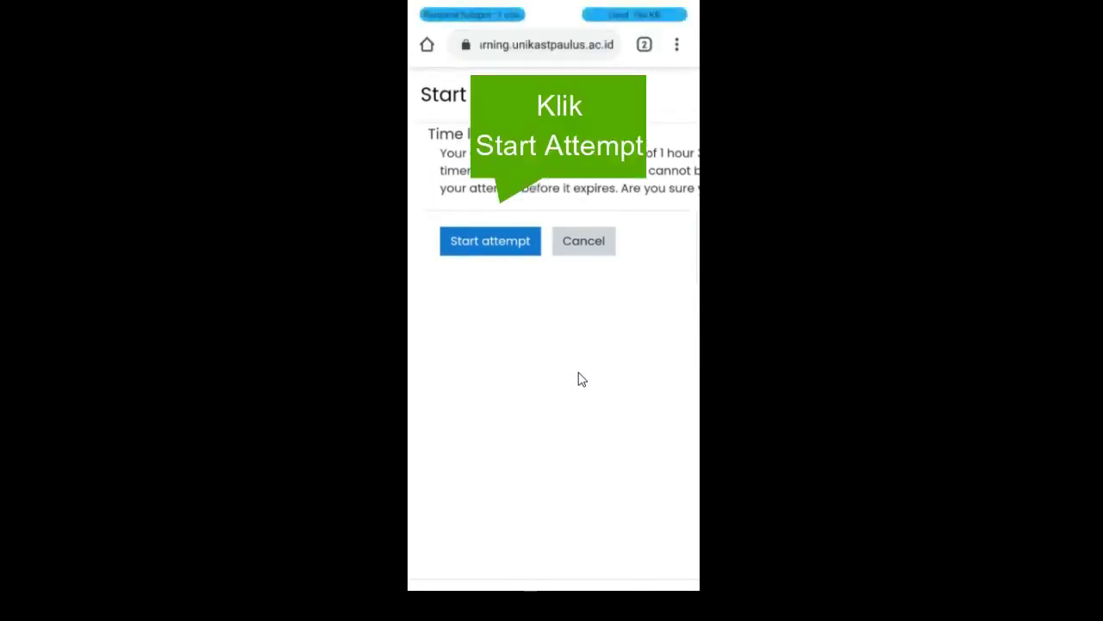
left_click(491, 242)
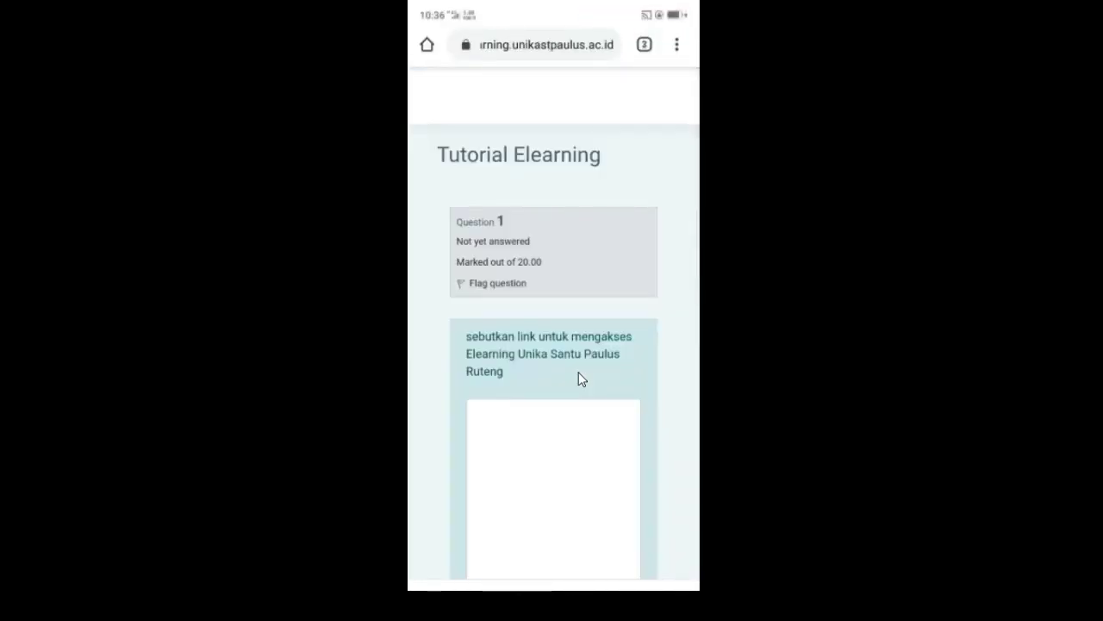
Step: Answer the first question, about the Elearning access link, with "e-learning.unikastpaulus.ac.id"
scroll(582, 379, "down", 3)
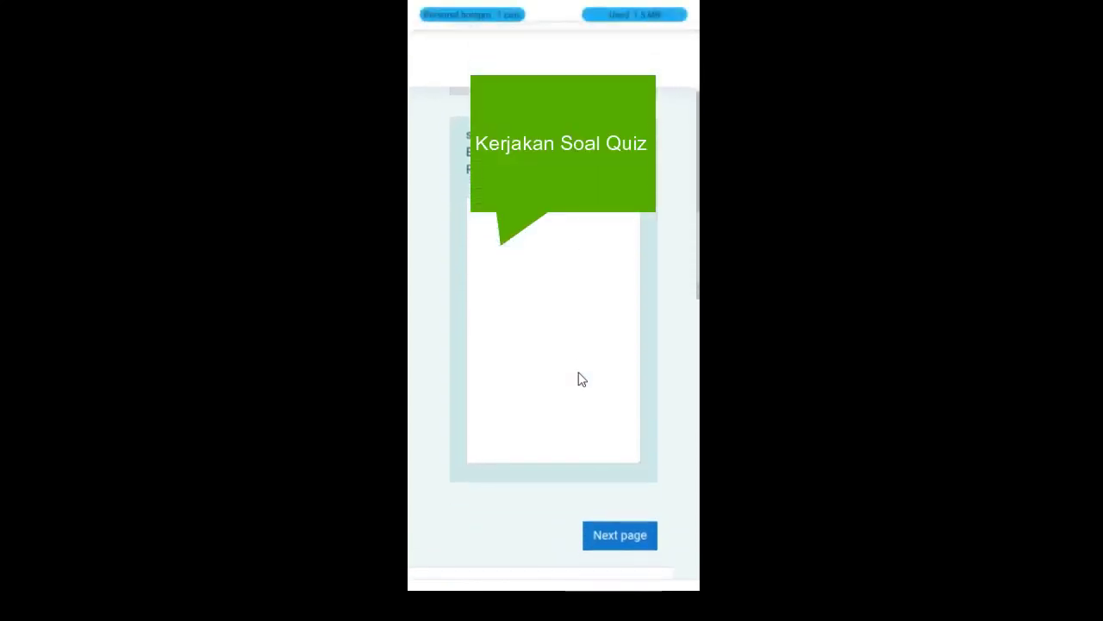
scroll(582, 379, "up", 1)
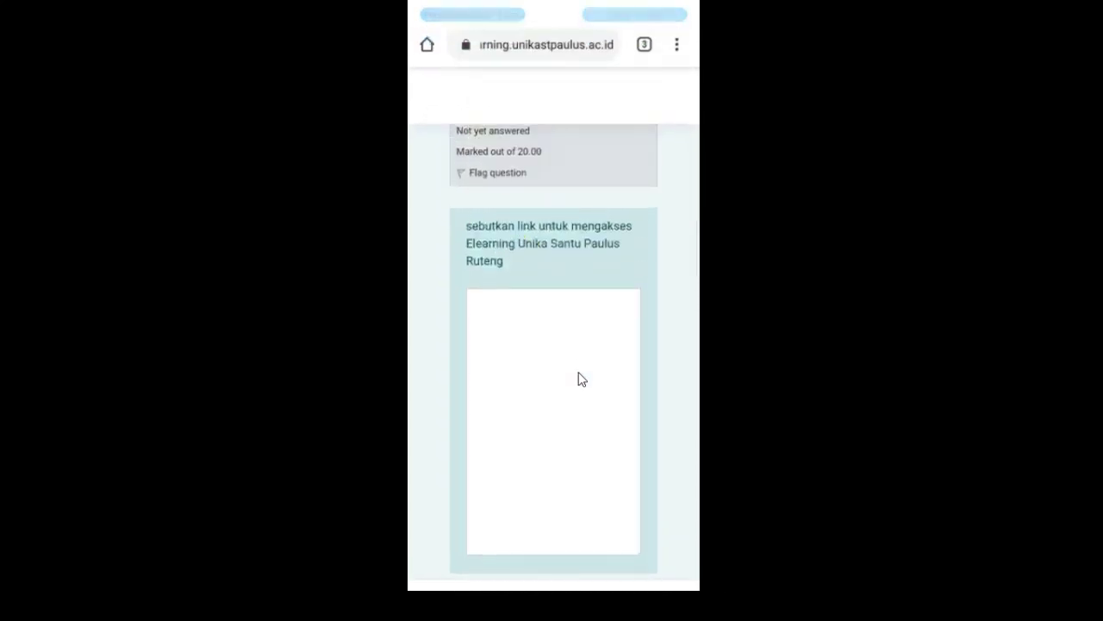
left_click(582, 379)
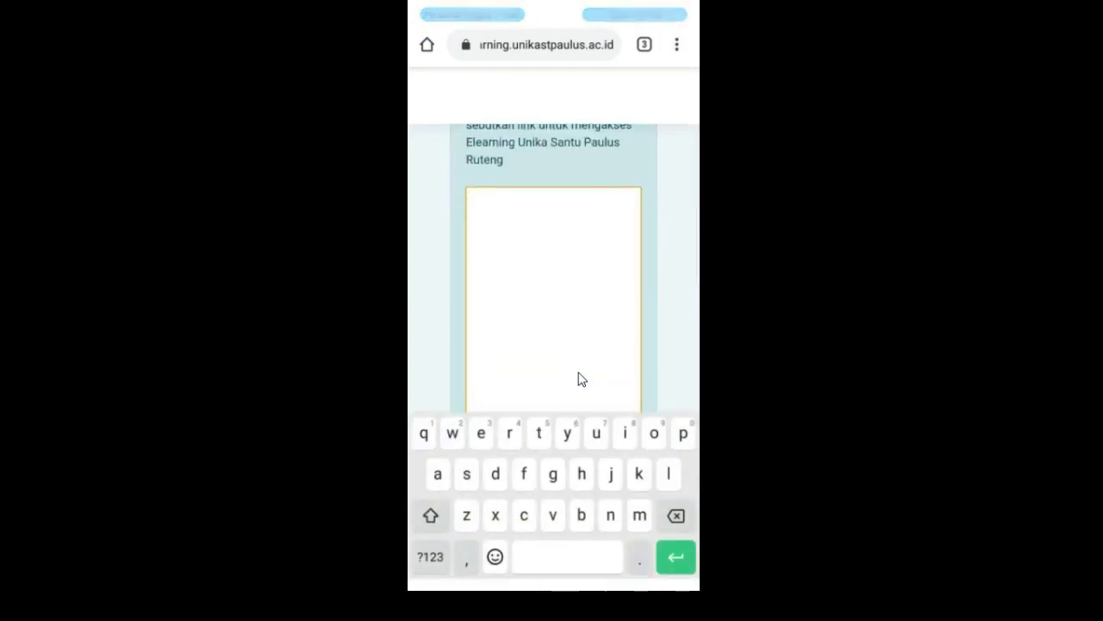
type("e-")
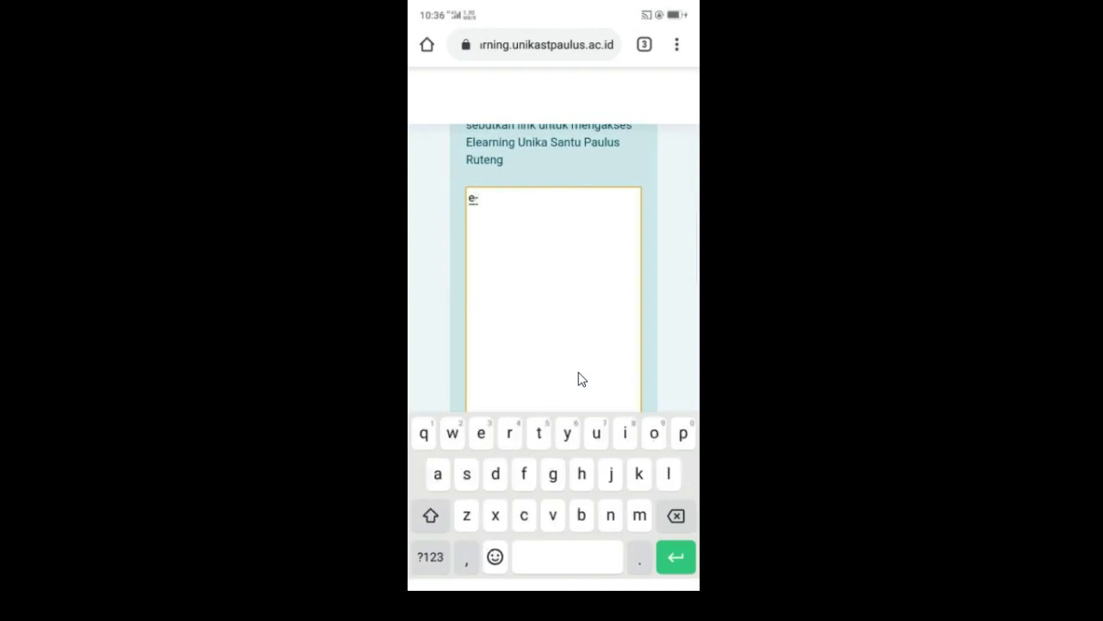
type("learnin")
type("g")
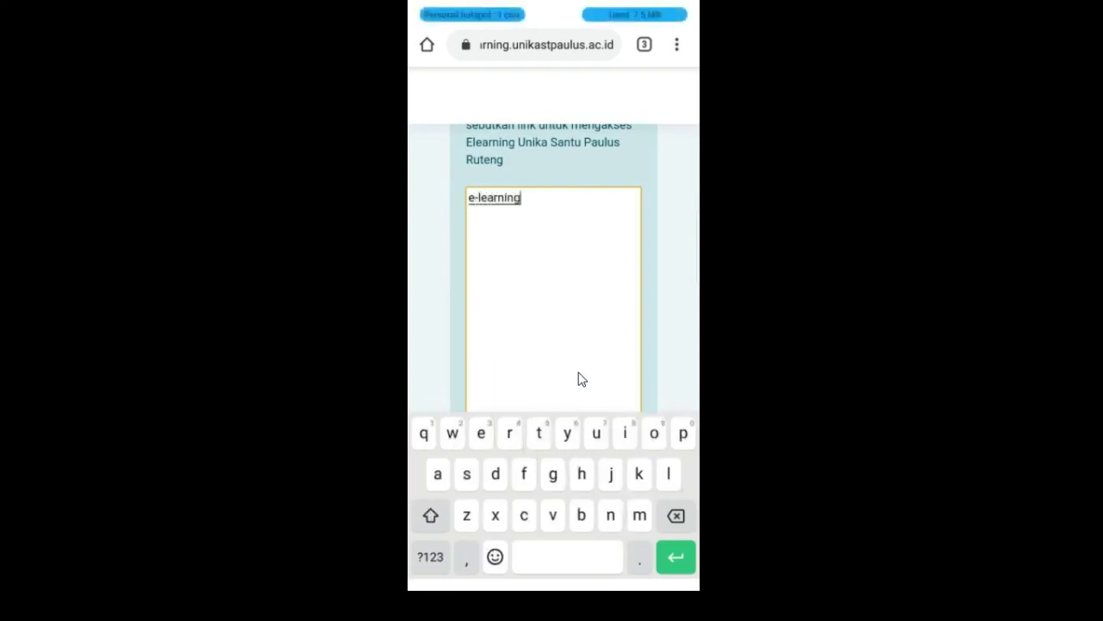
type(".unikast")
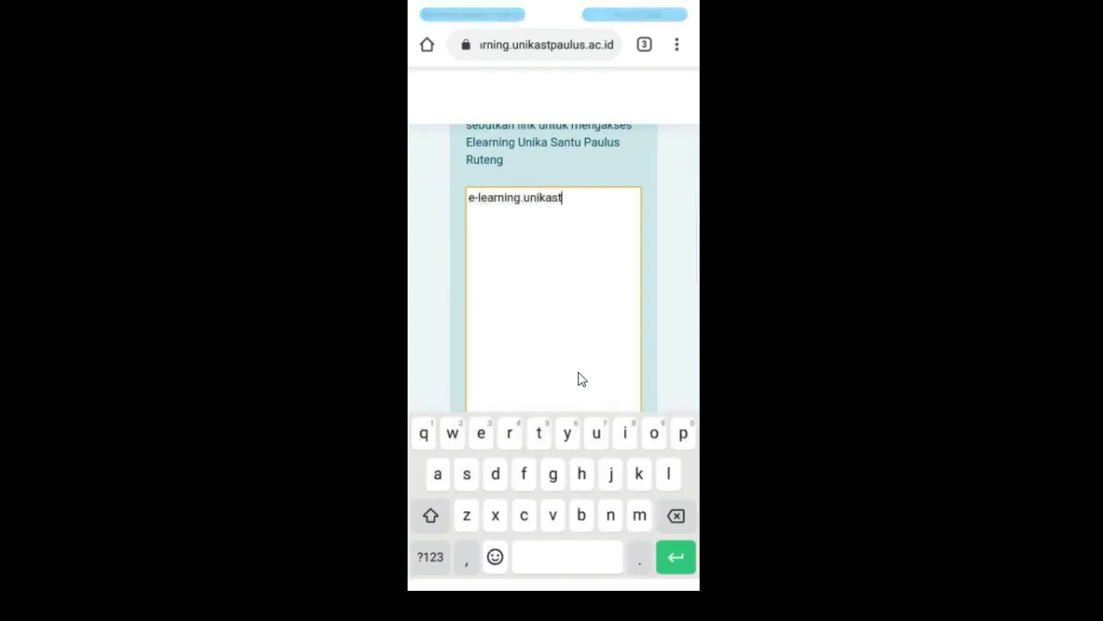
type("paulus")
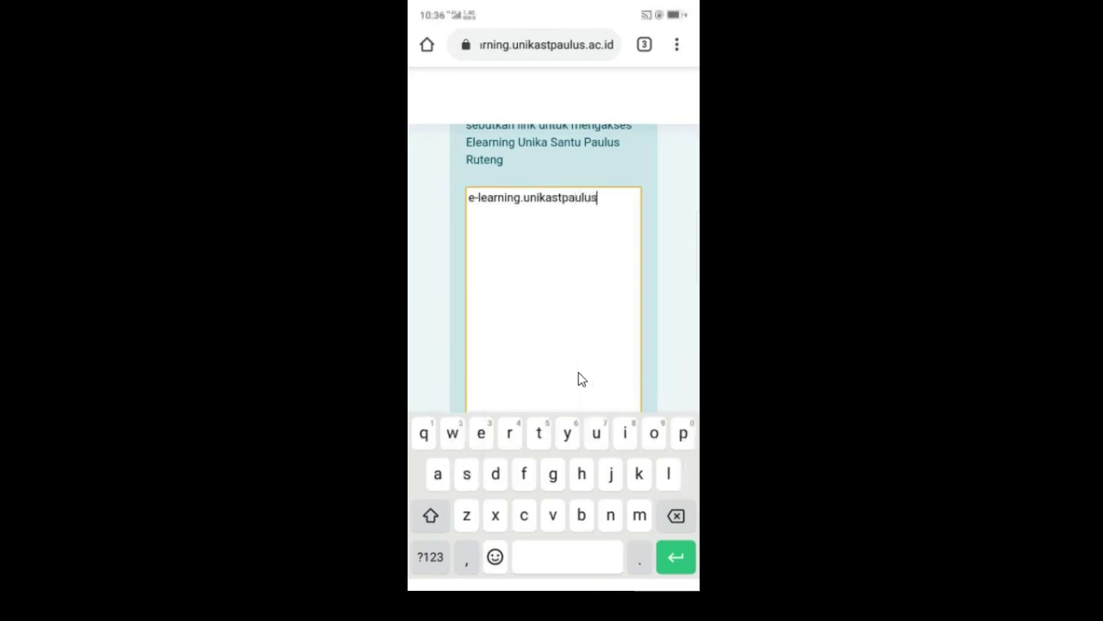
type(".ac.id")
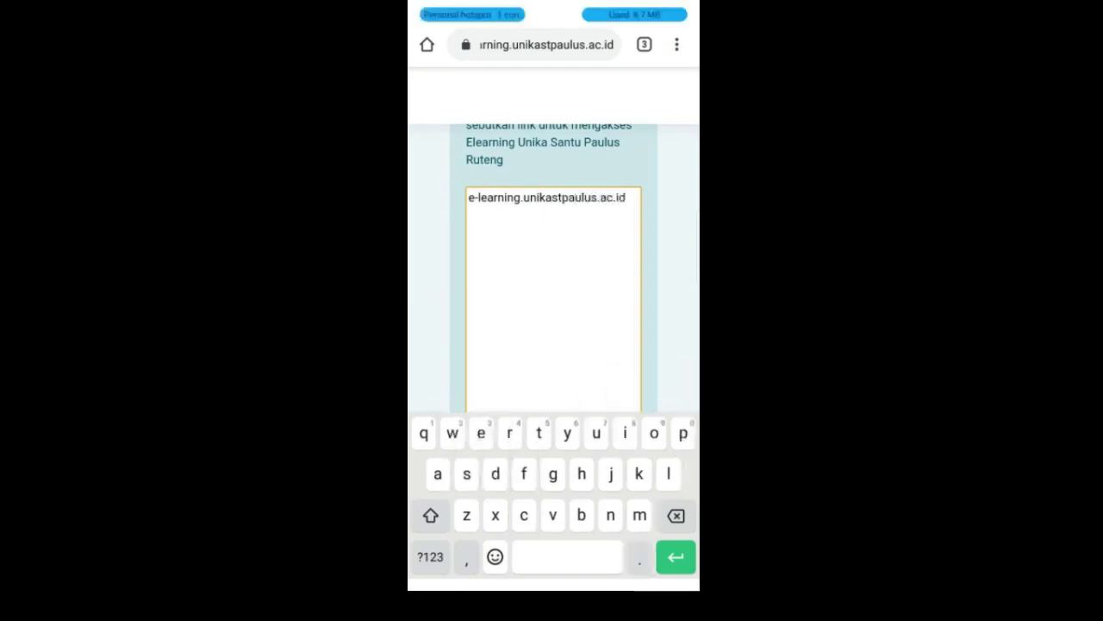
scroll(553, 259, "down", 5)
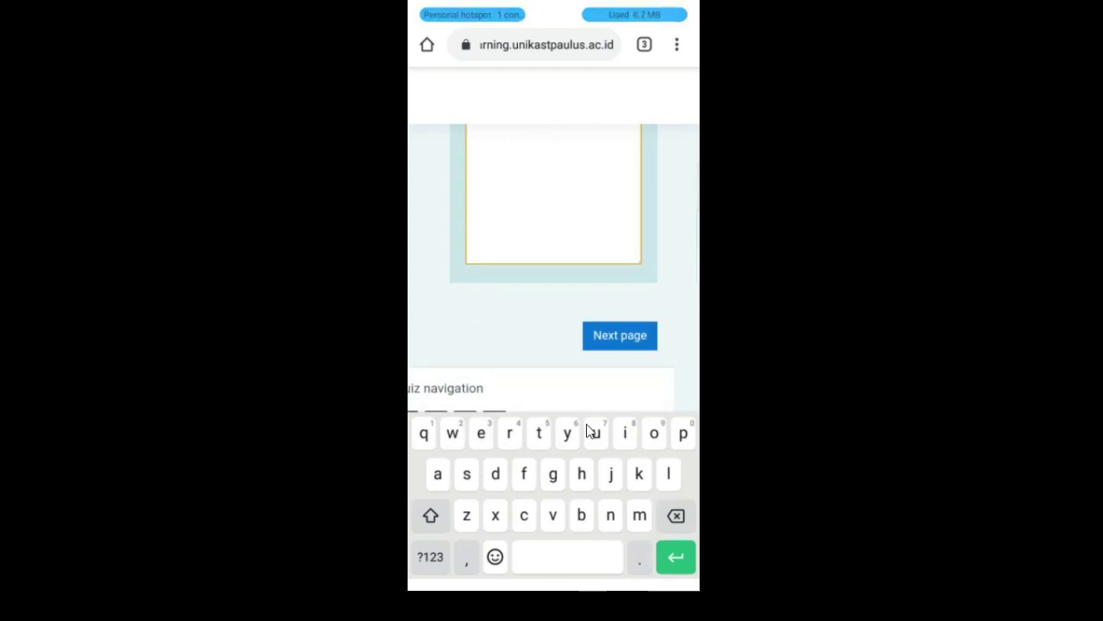
Step: Go to question 2 and answer it with "Elearning adalah pembelajaran menggunakan metode daring atau dalam jaringan."
left_click(620, 335)
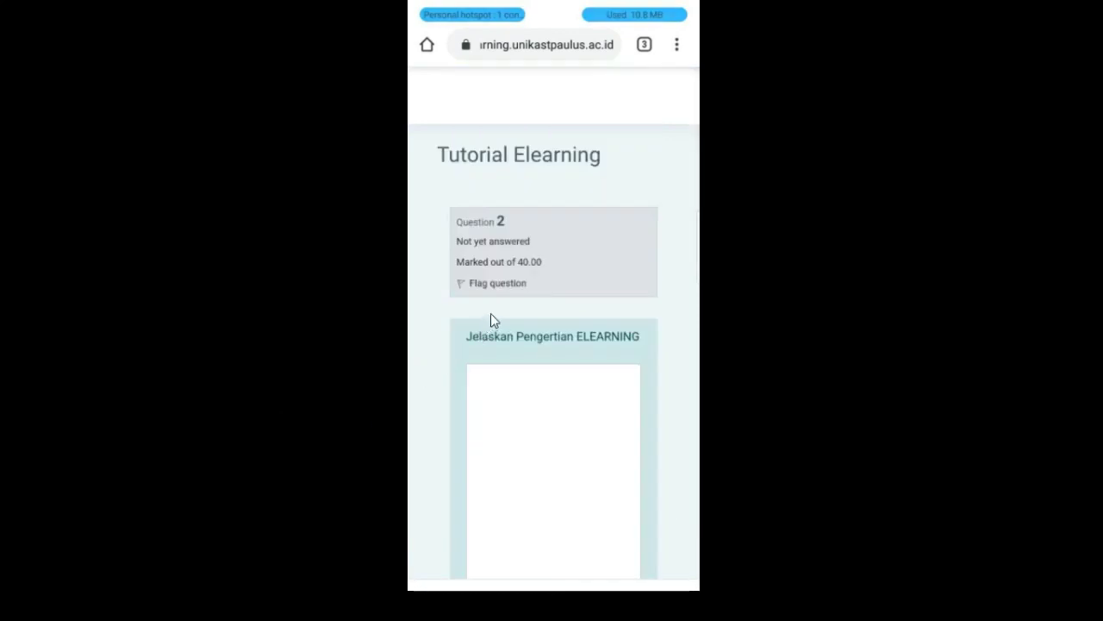
scroll(505, 334, "down", 2)
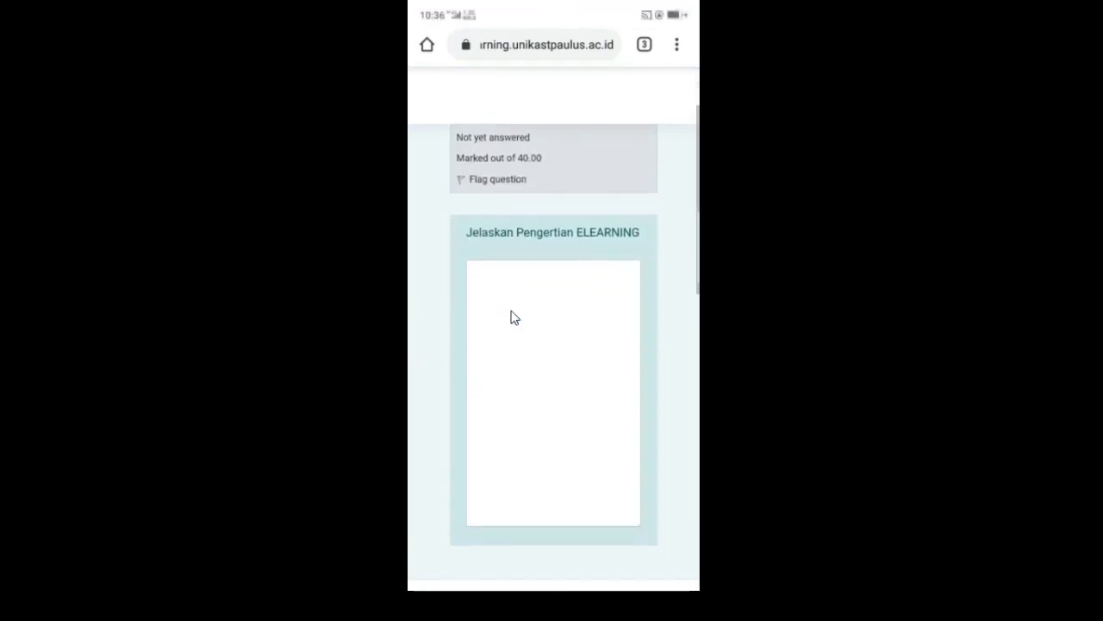
left_click(500, 356)
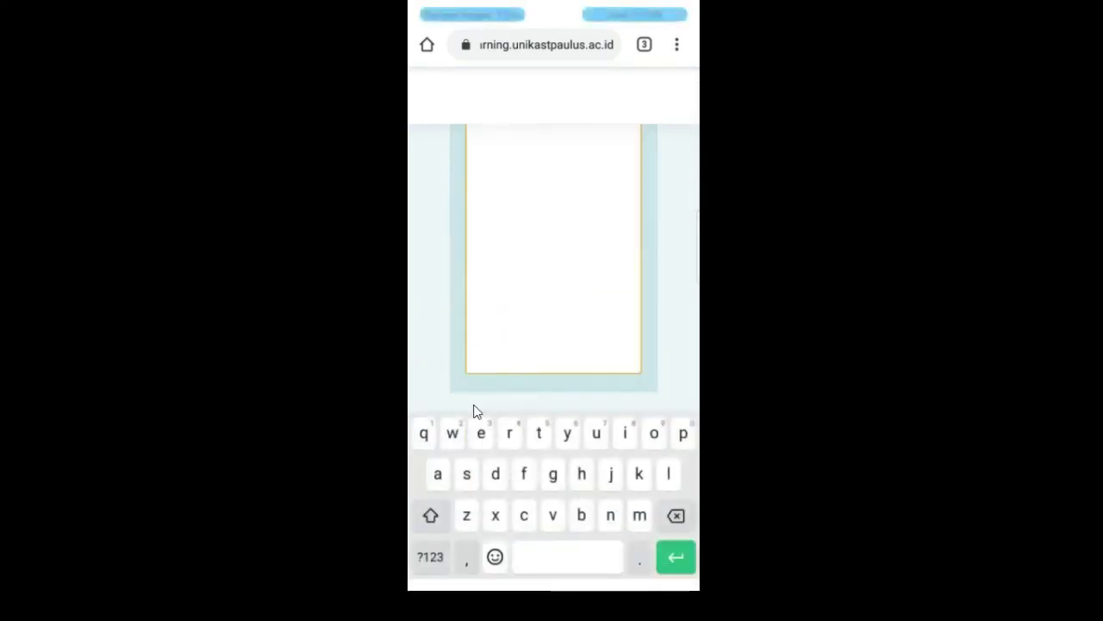
type("Elearning")
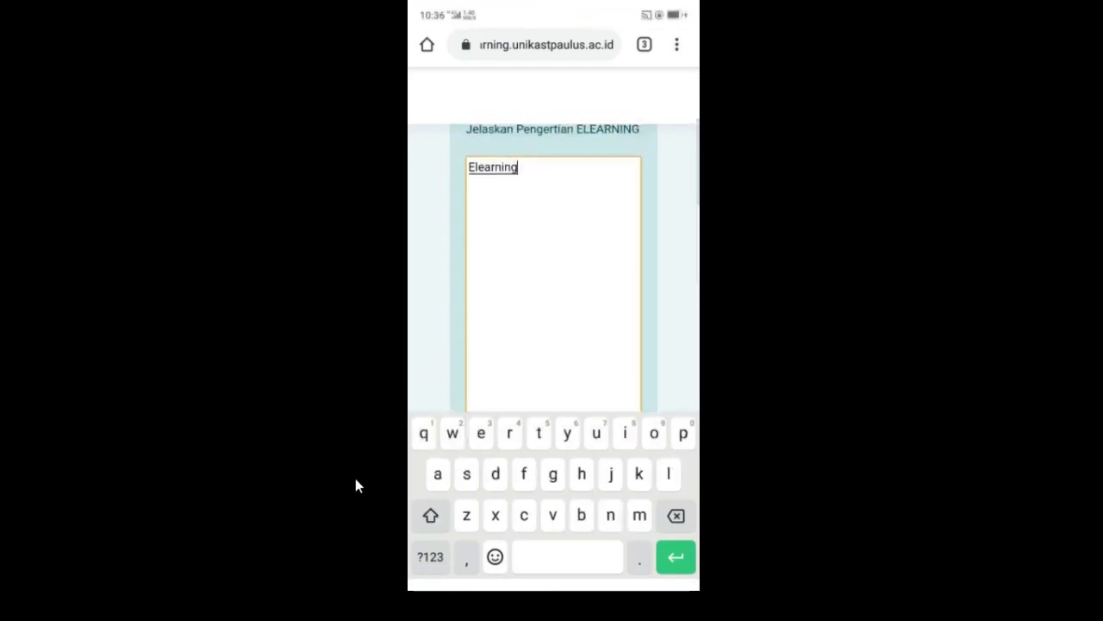
type(" ada")
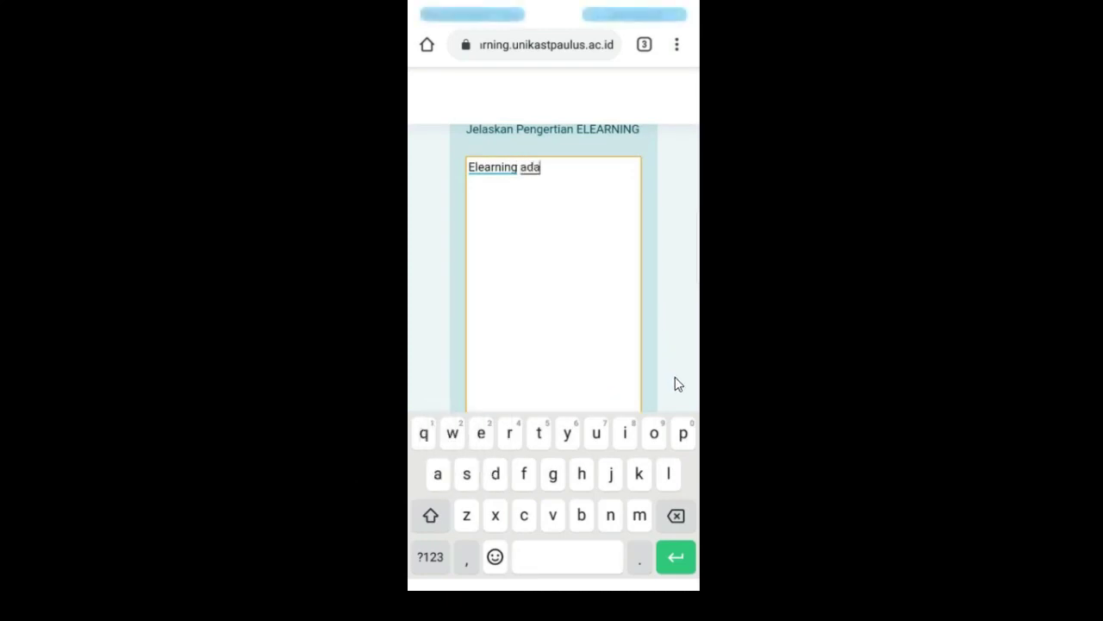
type("lah pemb")
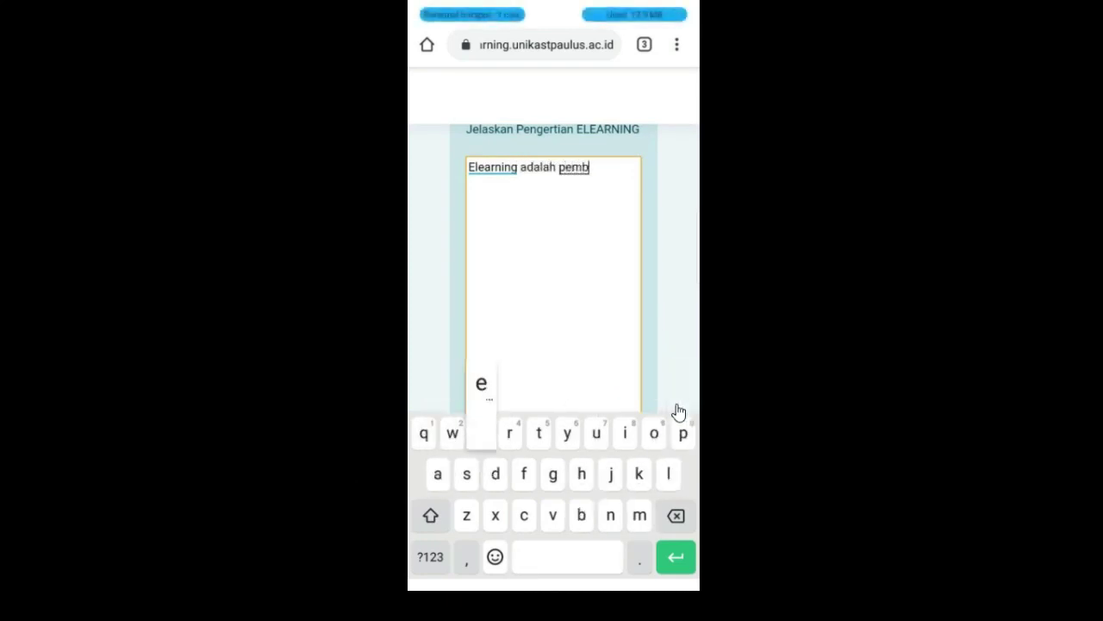
type("elajaran")
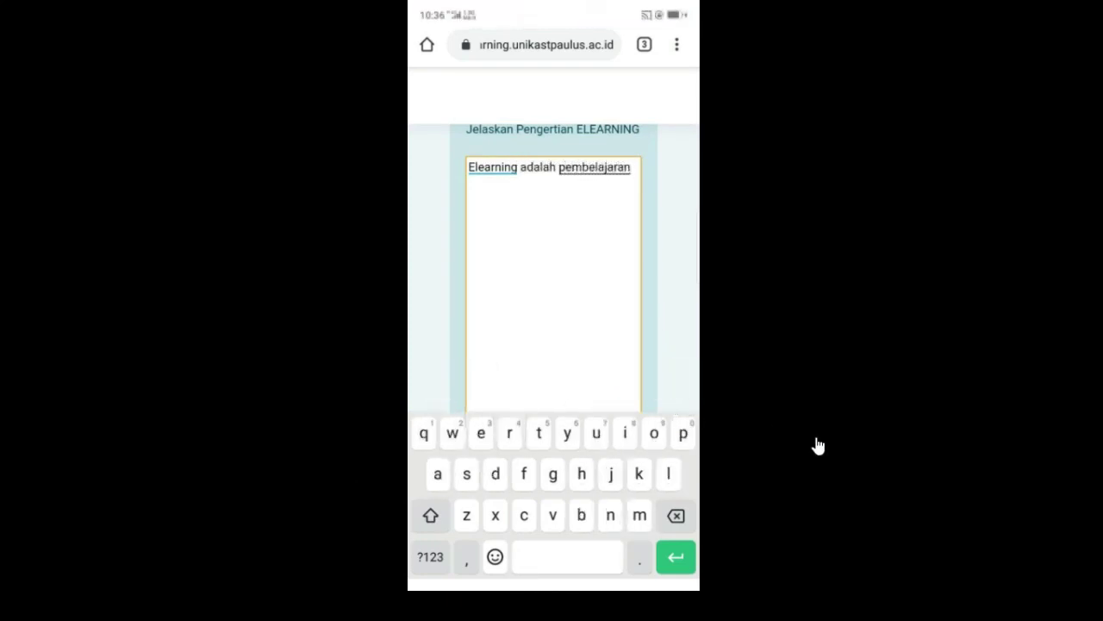
type(" menggun")
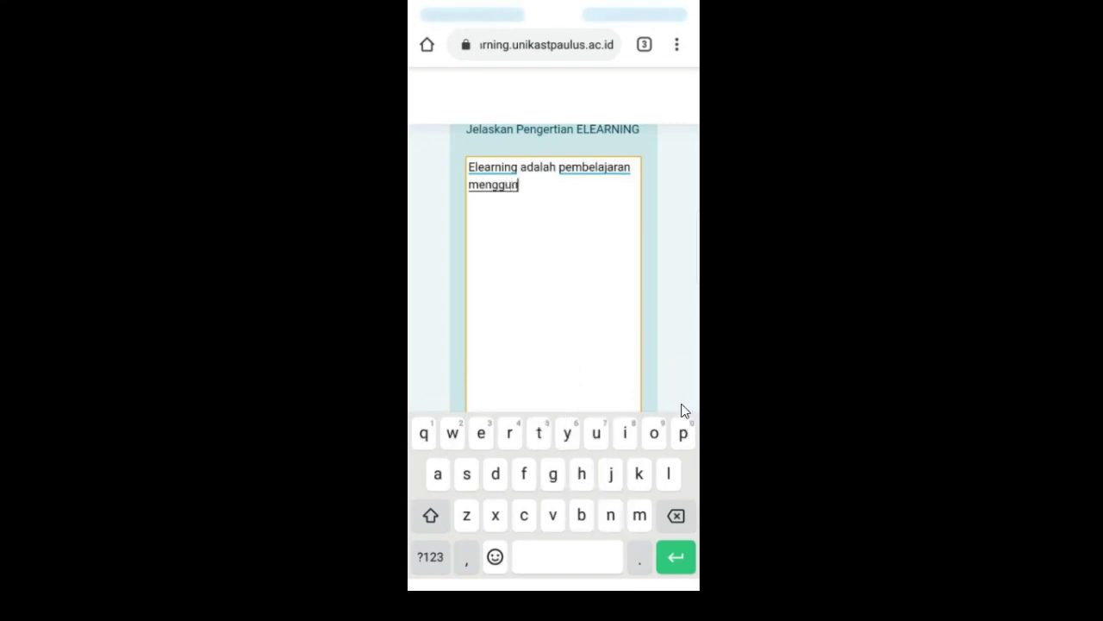
type("akan ")
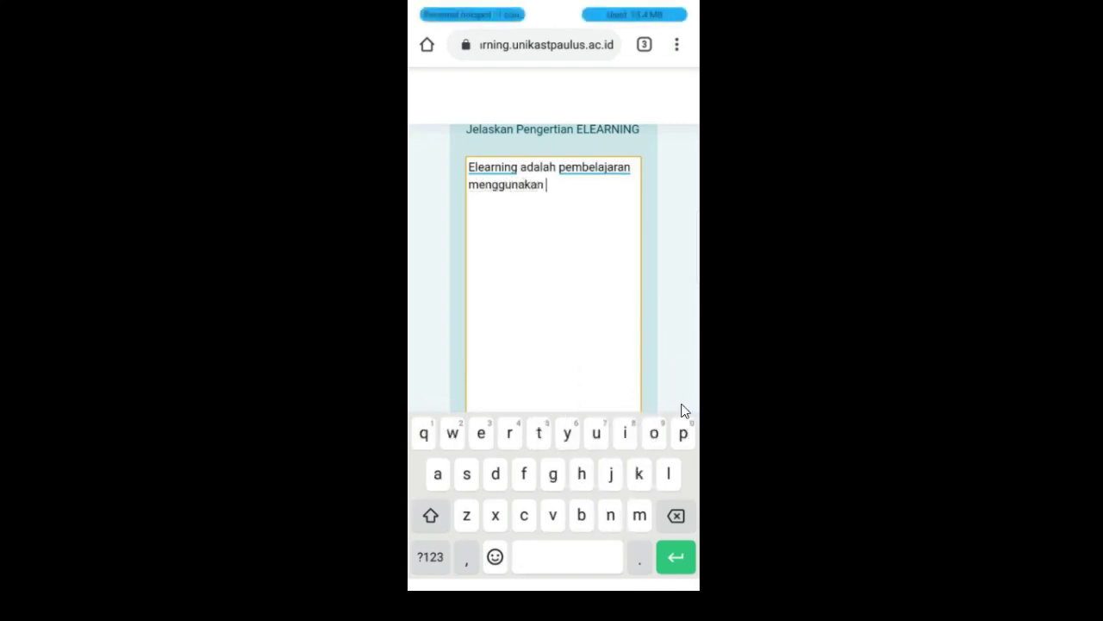
type("metode ")
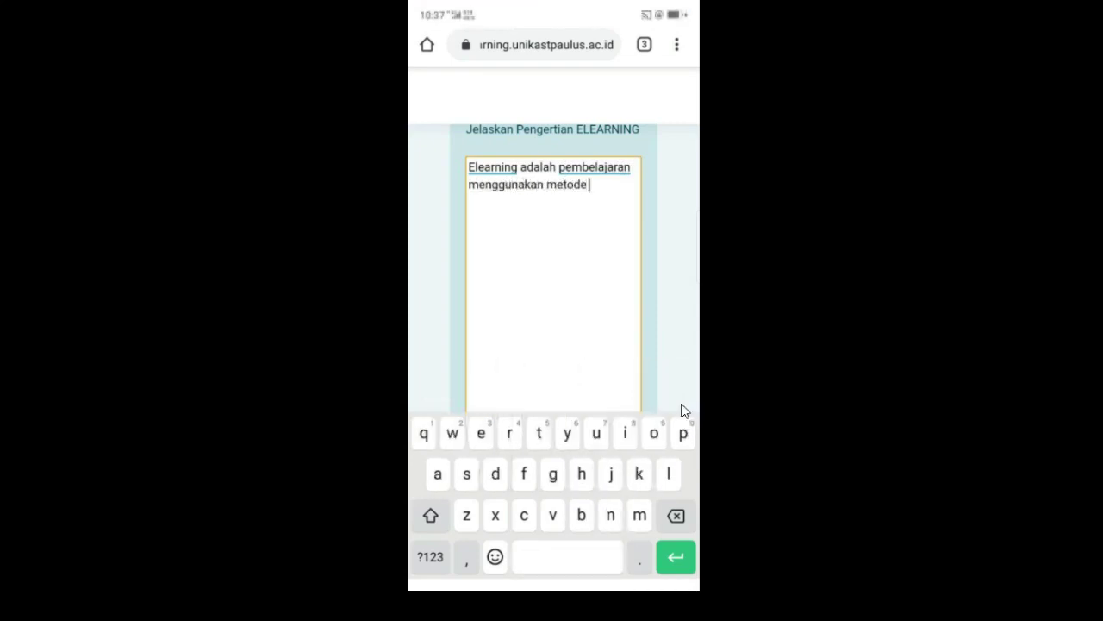
type("daring")
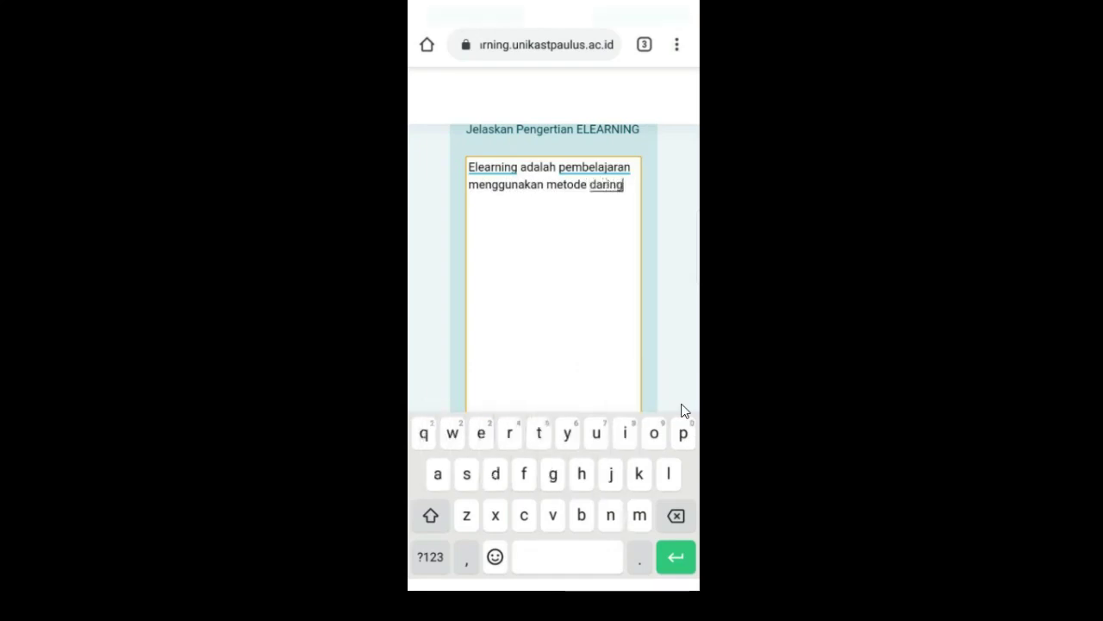
type(" atau d")
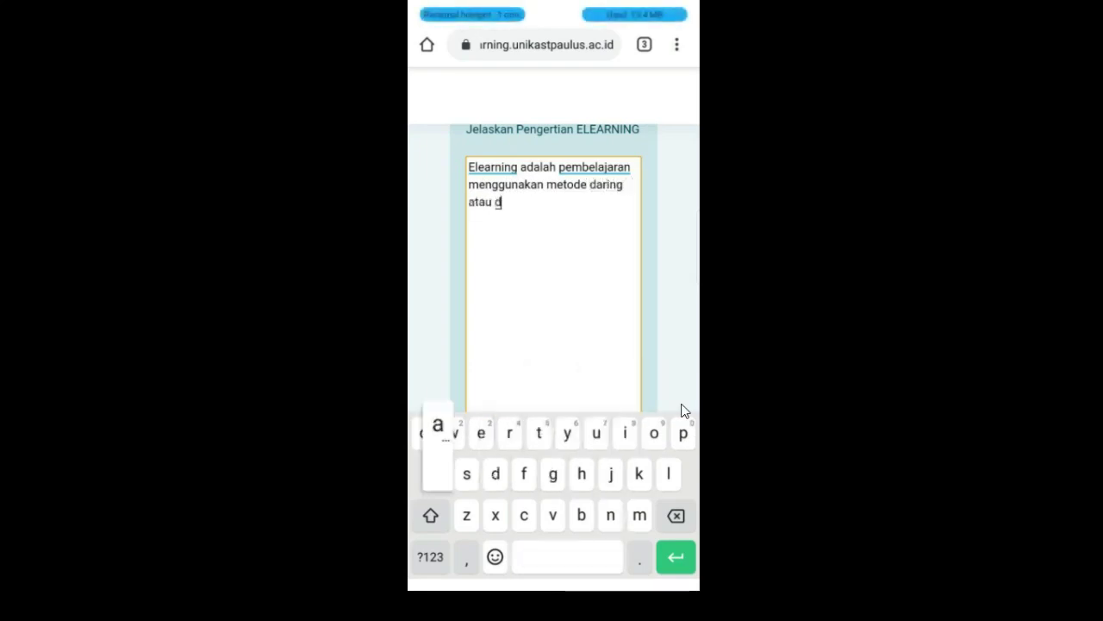
type("alam jaringan.")
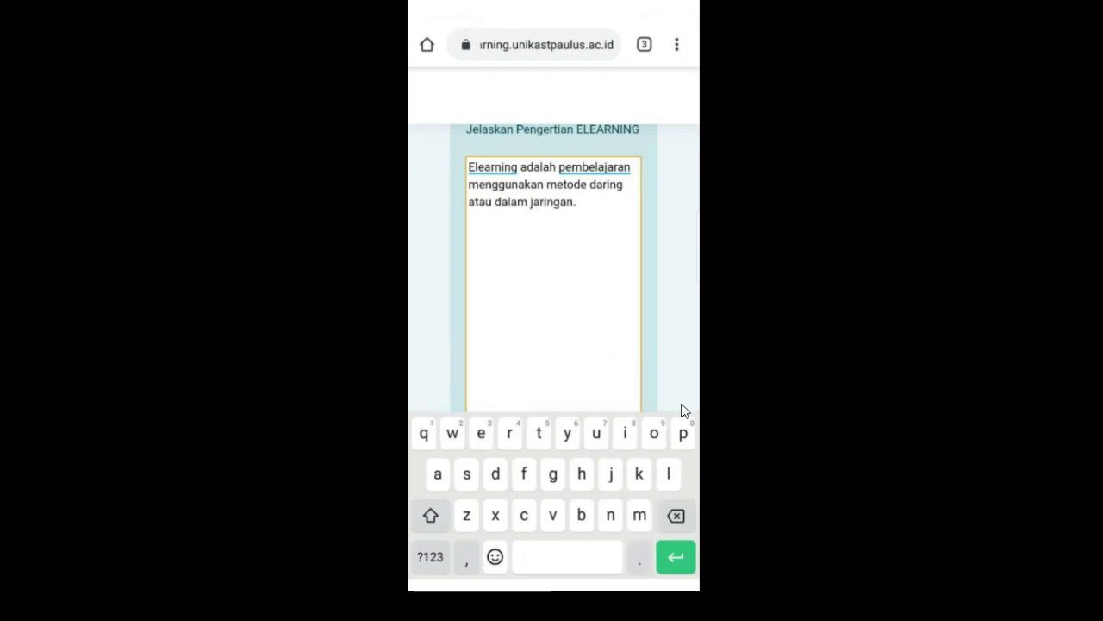
Step: Advance to question 3 and start its numbered list of supporting applications with "1. Moodle", followed by the number 2
scroll(683, 411, "down", 5)
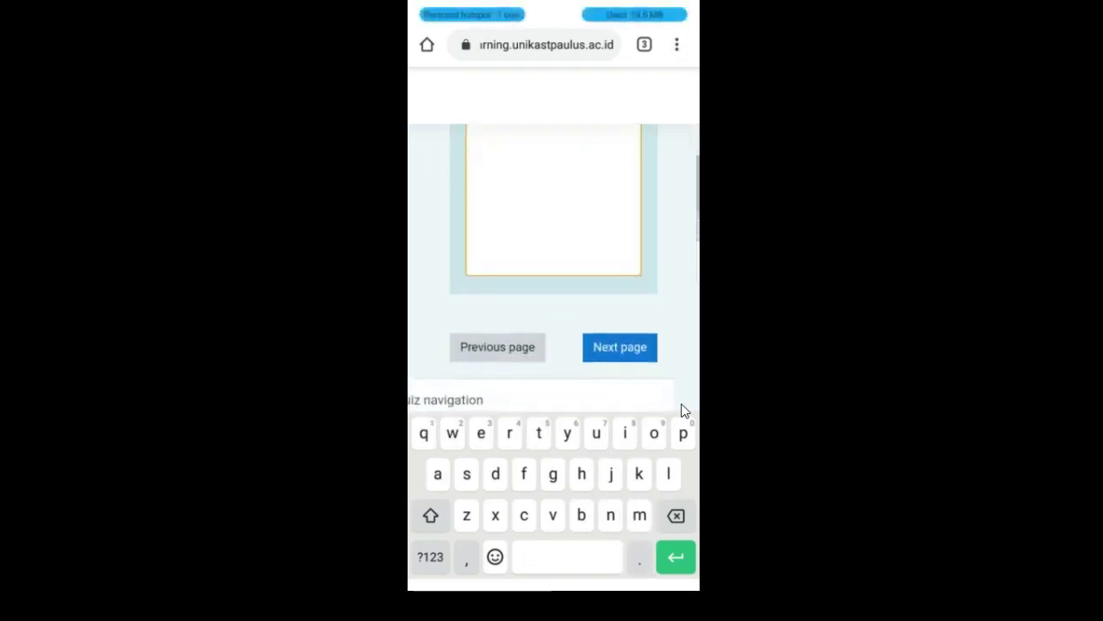
key("Return")
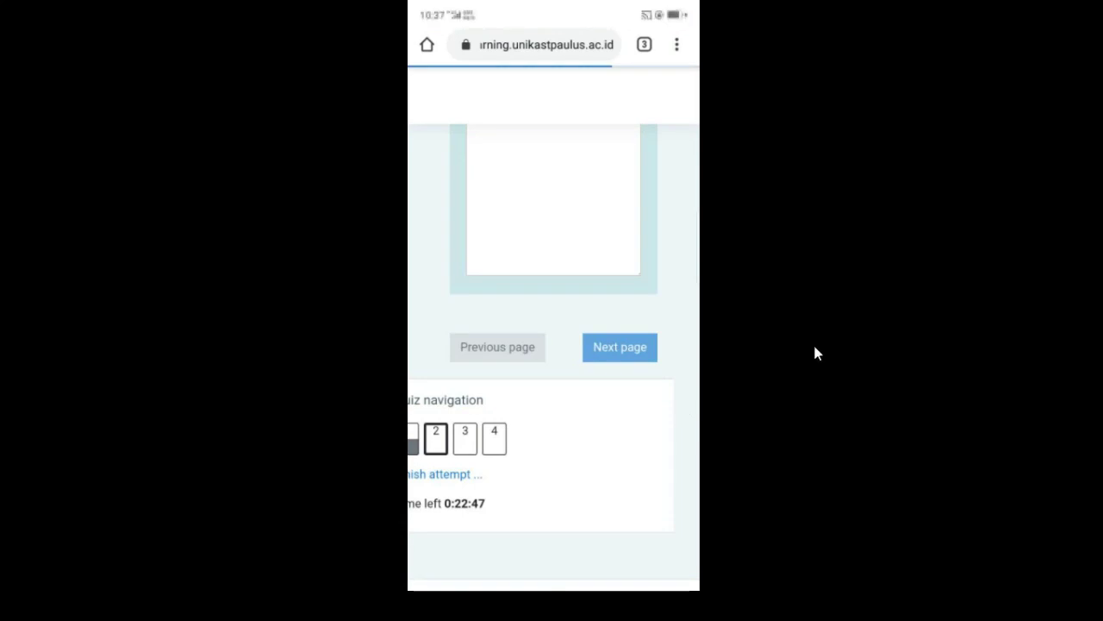
scroll(554, 344, "up", 3)
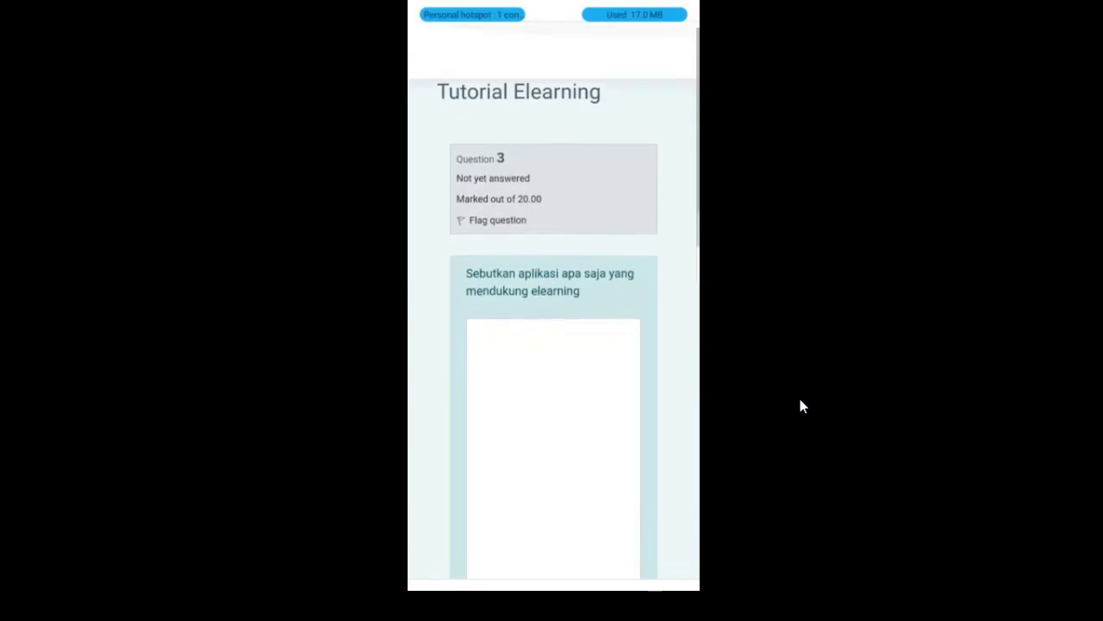
left_click(584, 443)
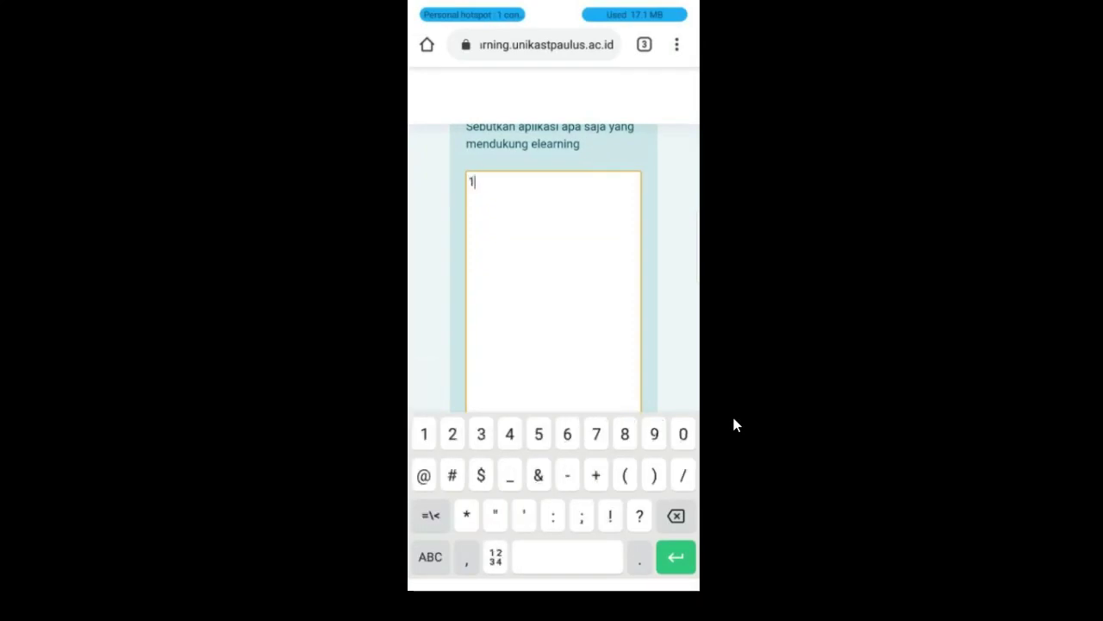
type("1. M")
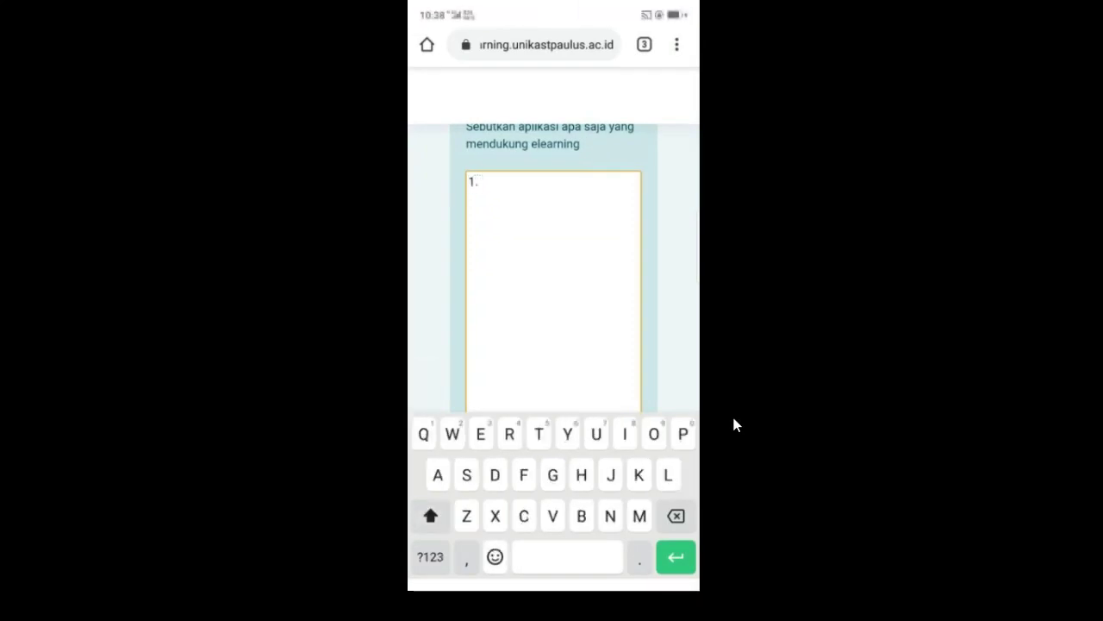
type("oodel")
key("Return")
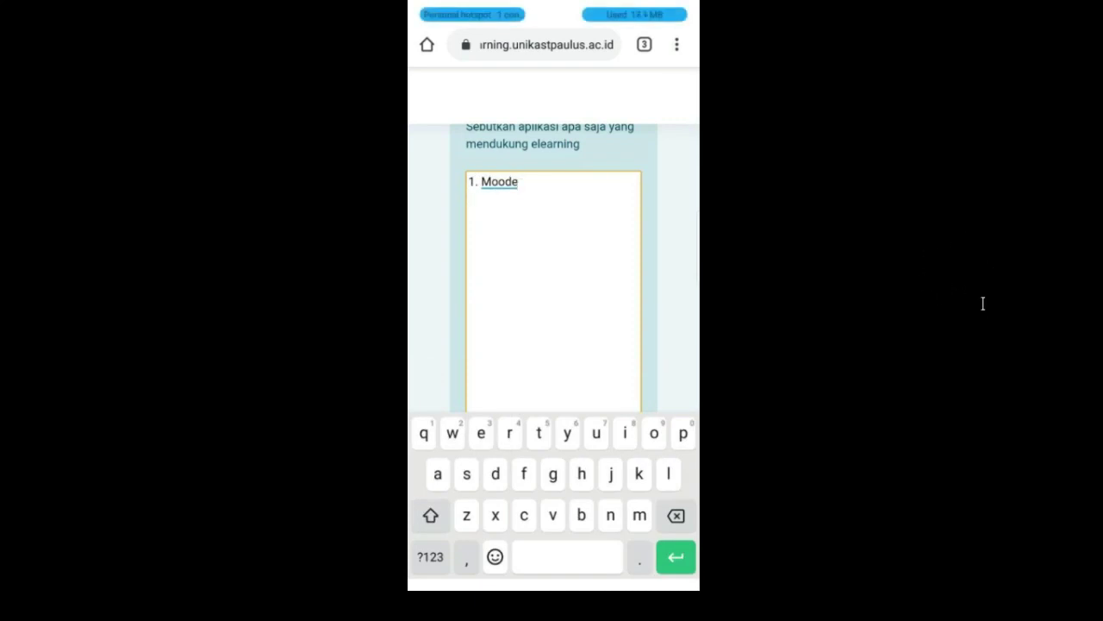
type("2.")
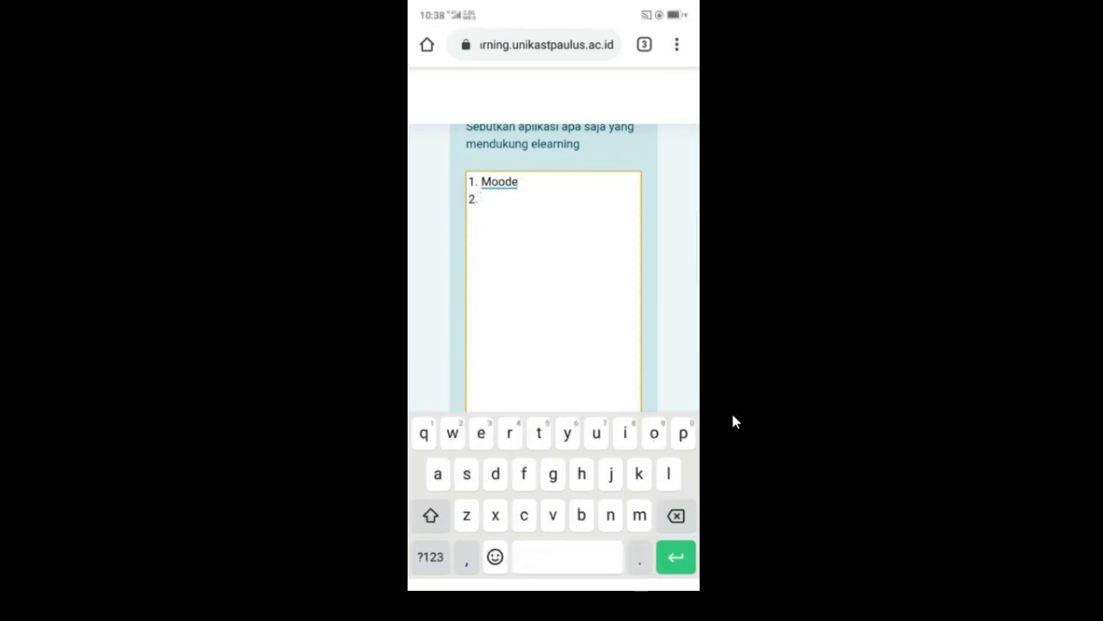
left_click(512, 182)
scroll(554, 267, "up", 1)
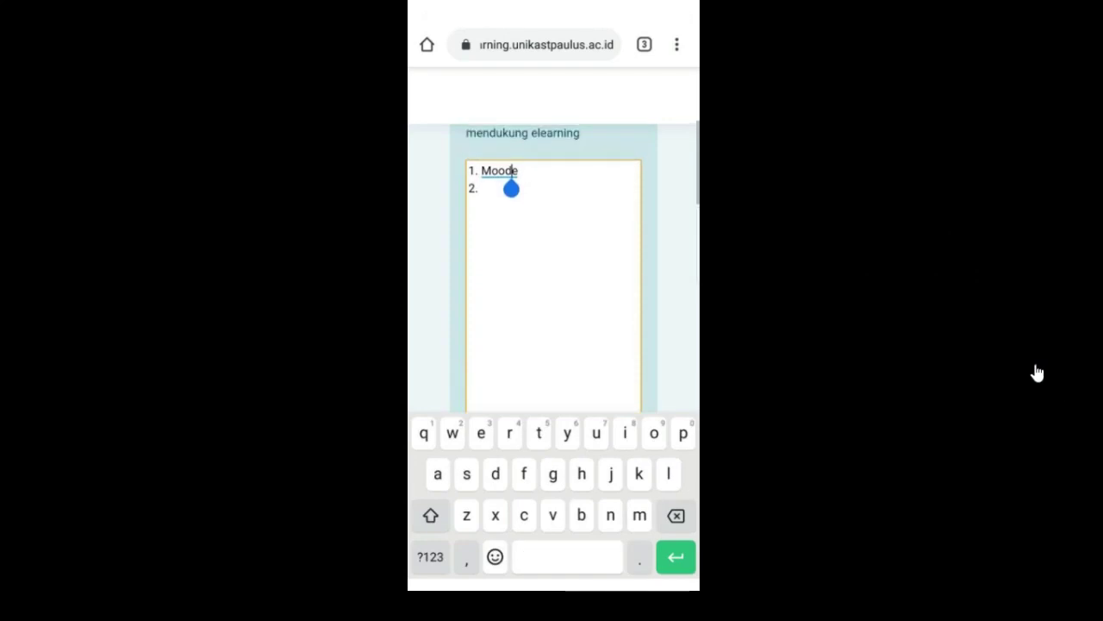
type("l")
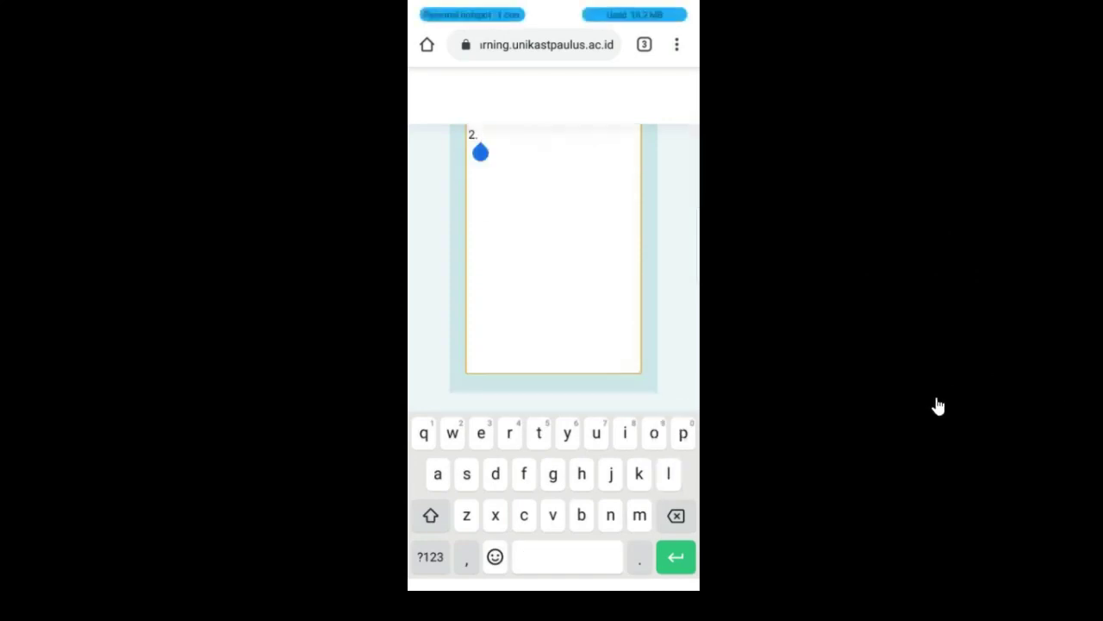
scroll(554, 285, "up", 1)
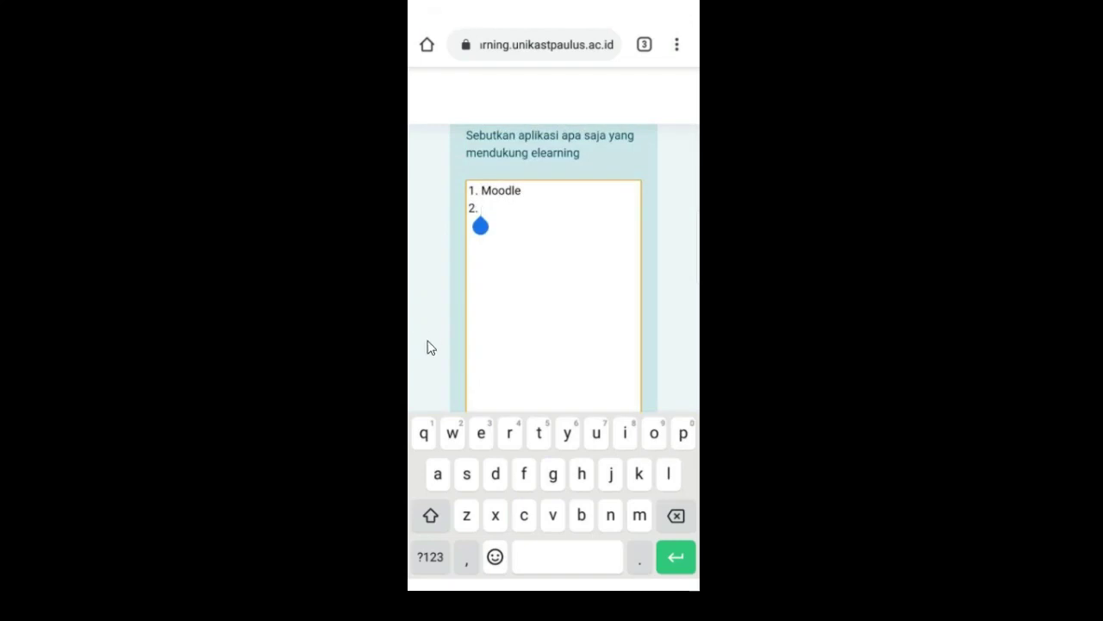
Step: Continue the list in the question 3 answer with "sevima" as item 2 and "Google classroom" as item 3
type("sevima")
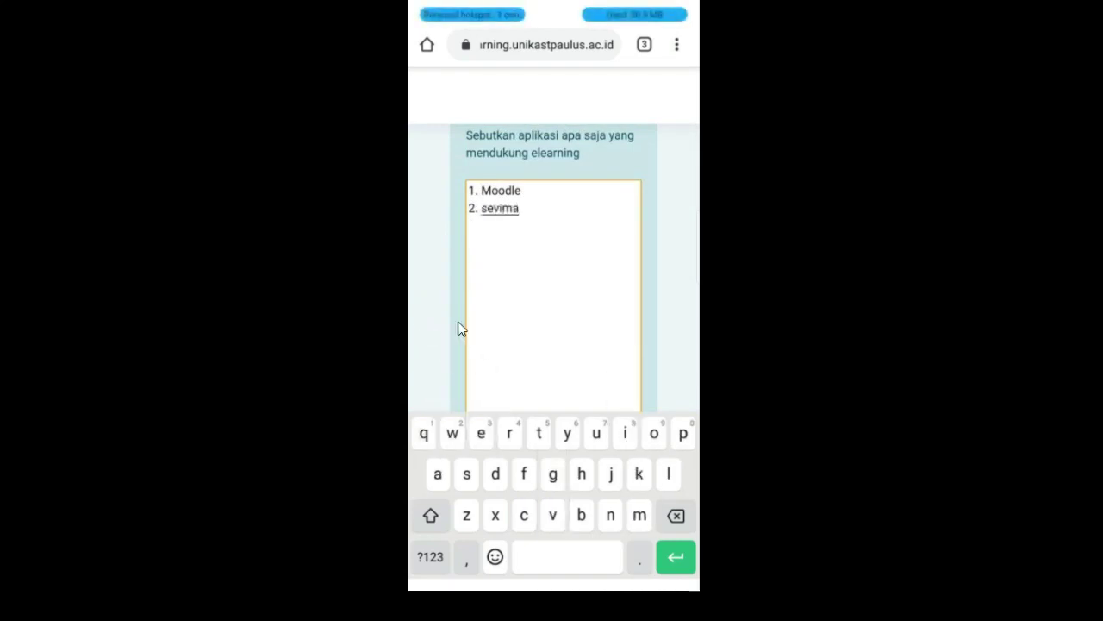
key("Return")
type("3")
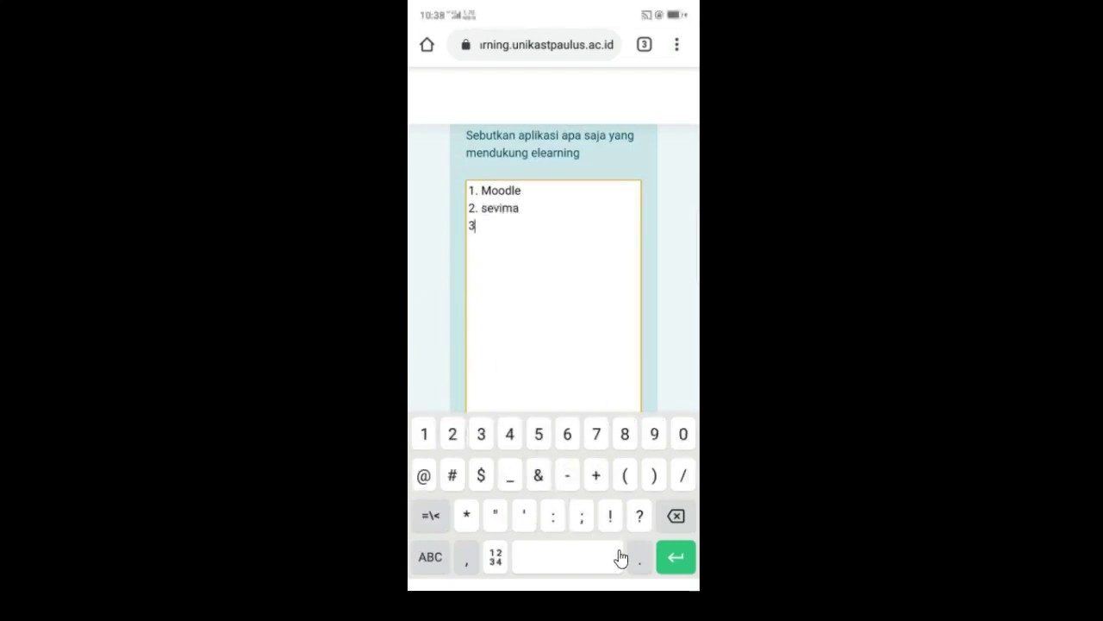
type(". G")
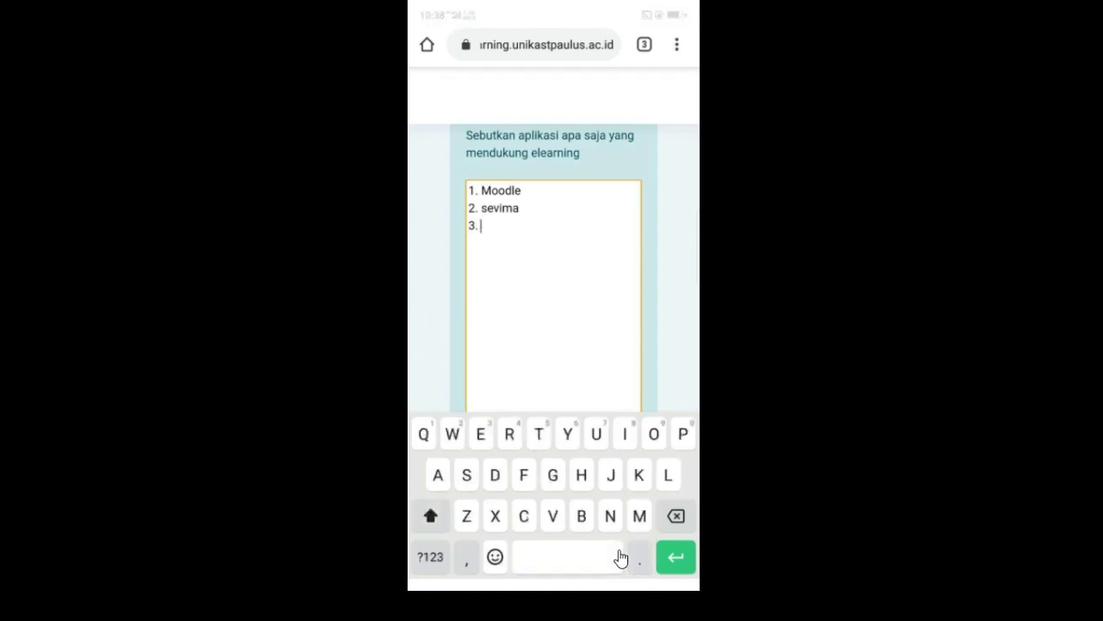
type("oo")
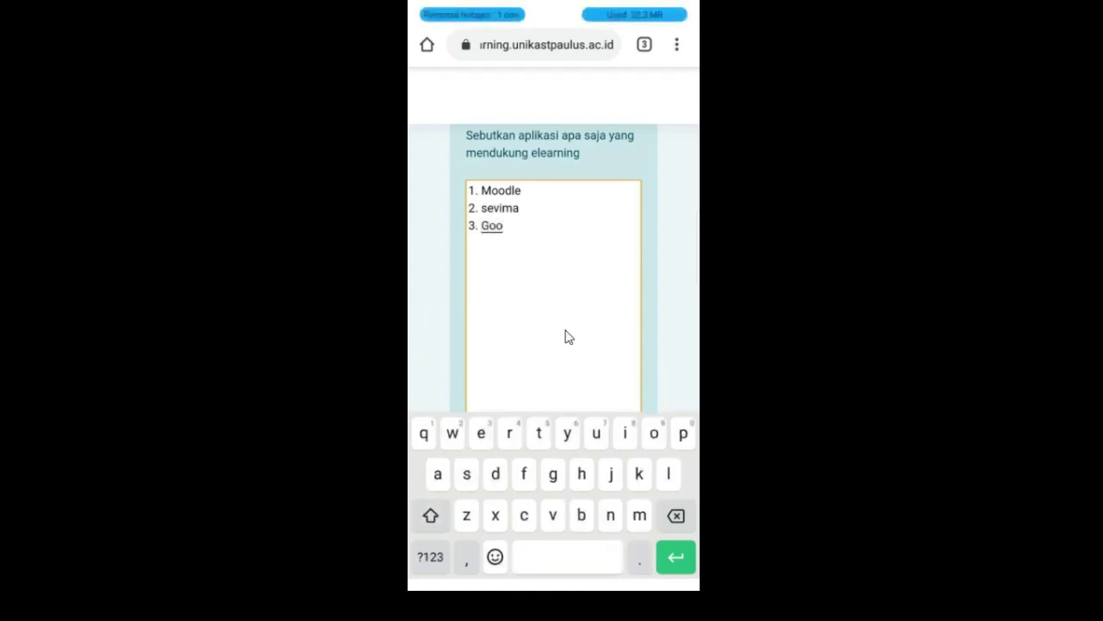
type("gle cla")
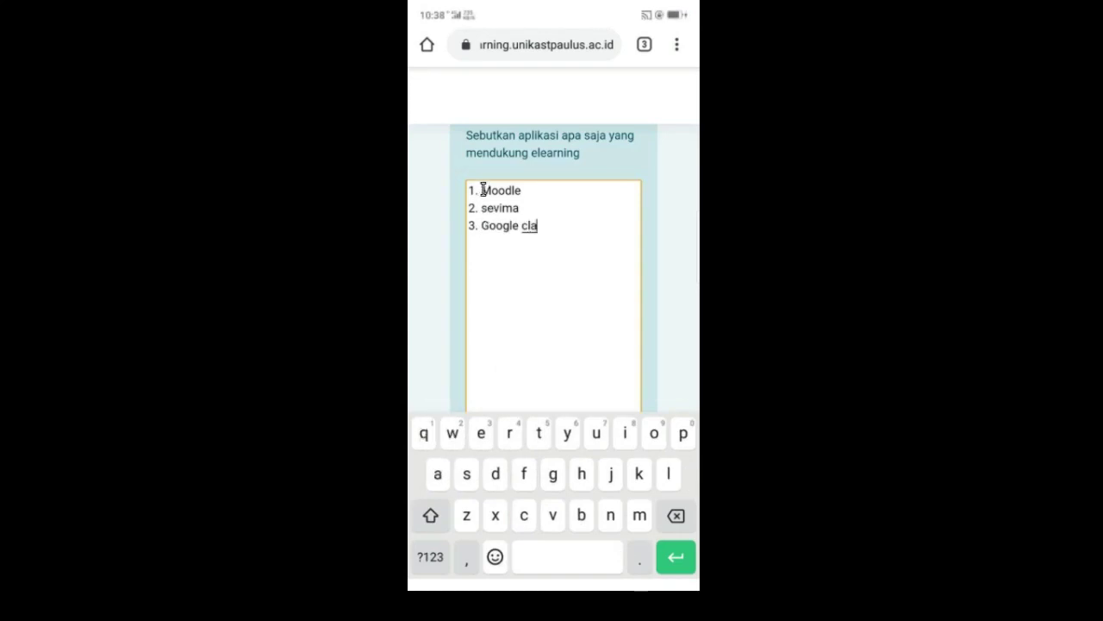
type("ssroom")
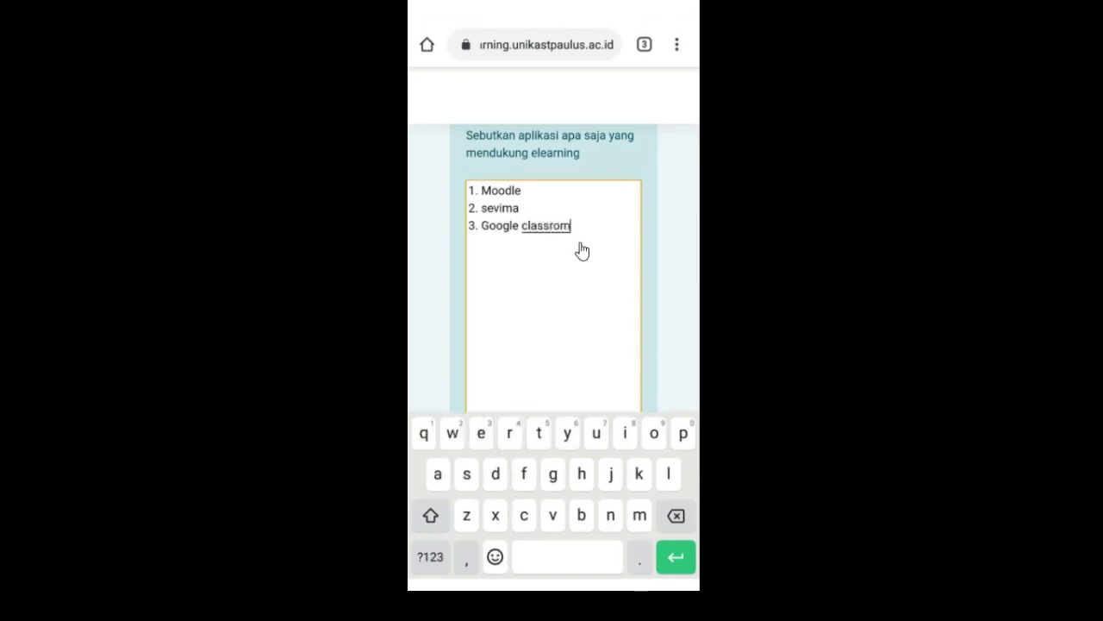
key("BackSpace")
type("om")
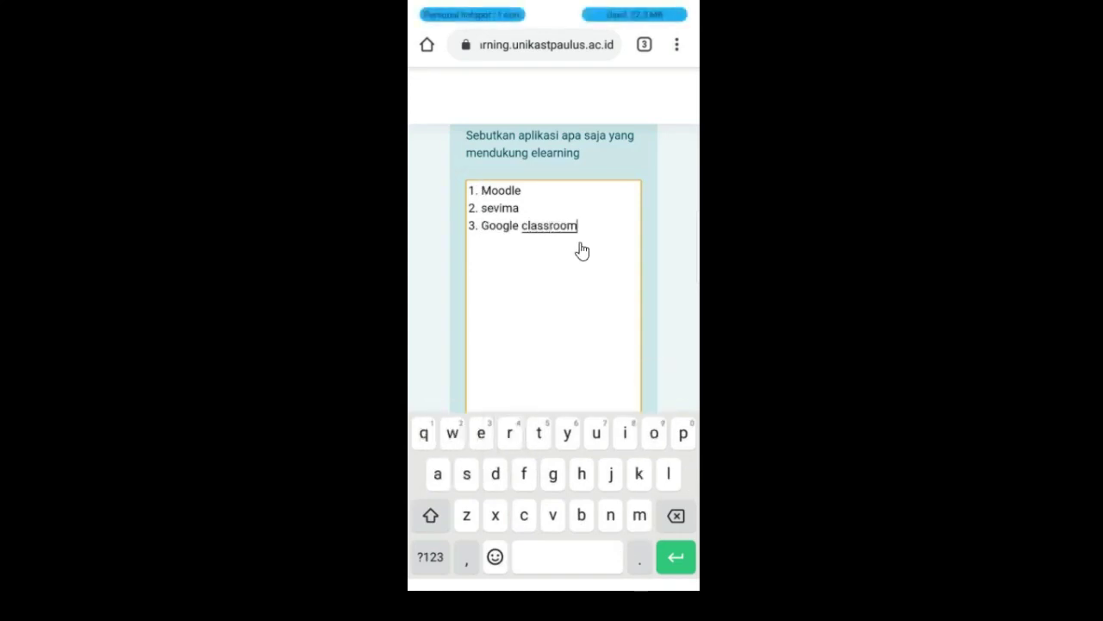
Step: Add "4. Edmodo" as the last item of the question 3 answer and advance to question 4
type("4.")
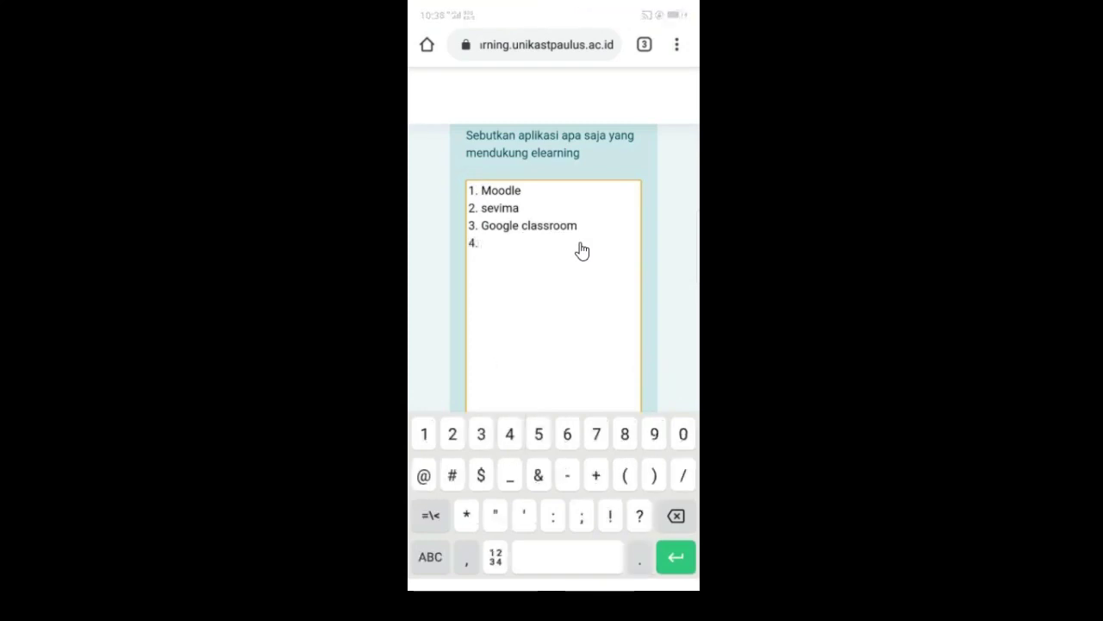
type(" E")
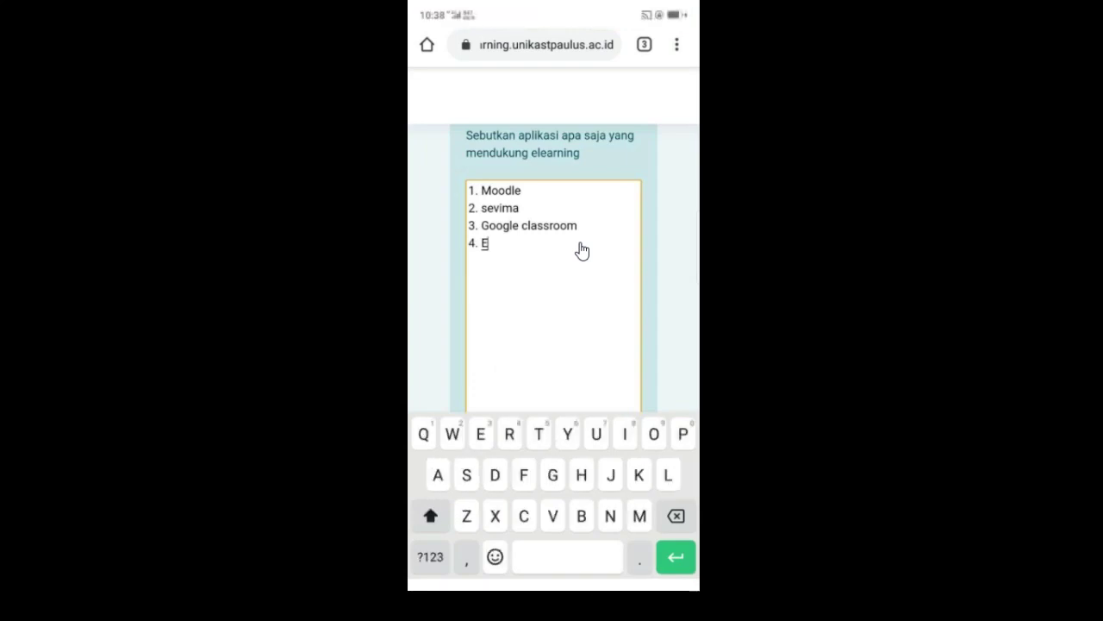
type("dmod")
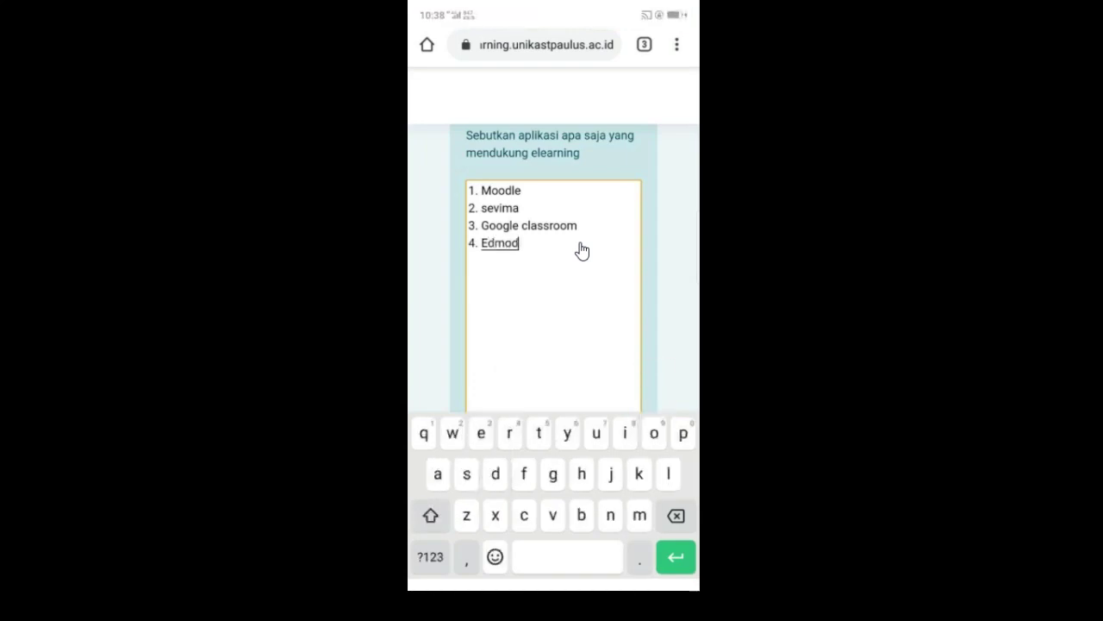
type("o")
scroll(582, 250, "down", 3)
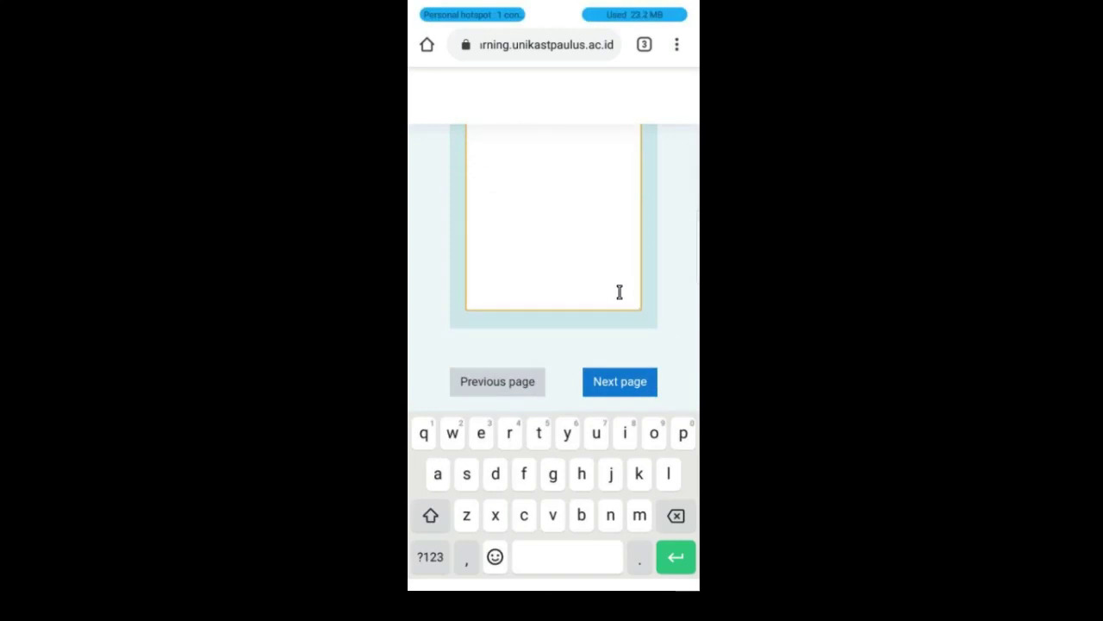
key("Escape")
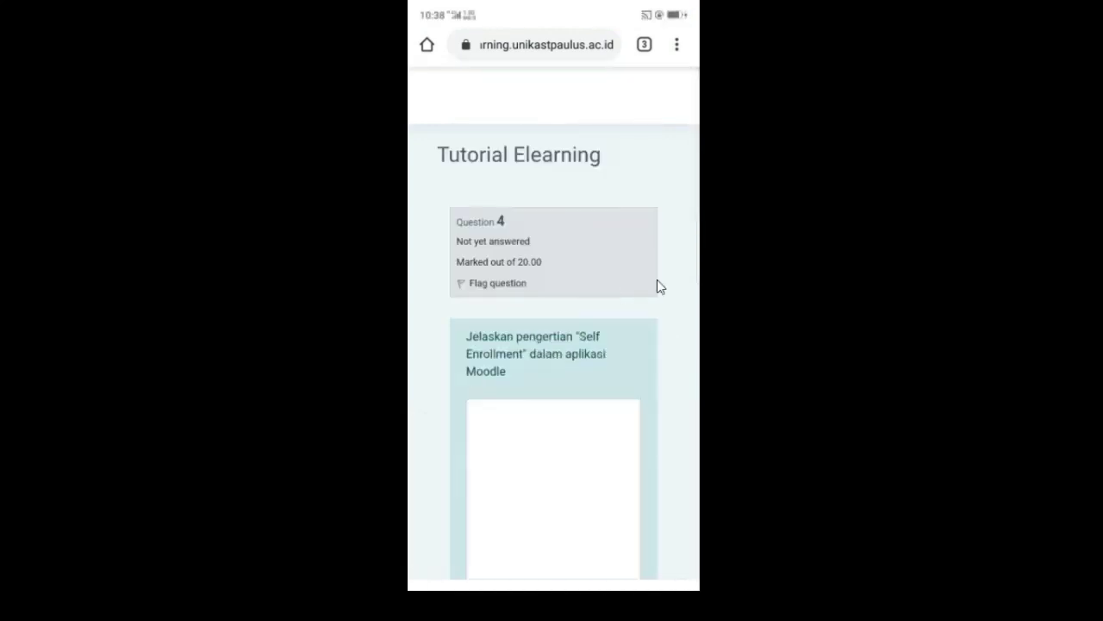
Step: Start the question 4 answer with "Self enrolment merupakan metode pendaftara mandiri"
scroll(482, 260, "down", 2)
key("Tab")
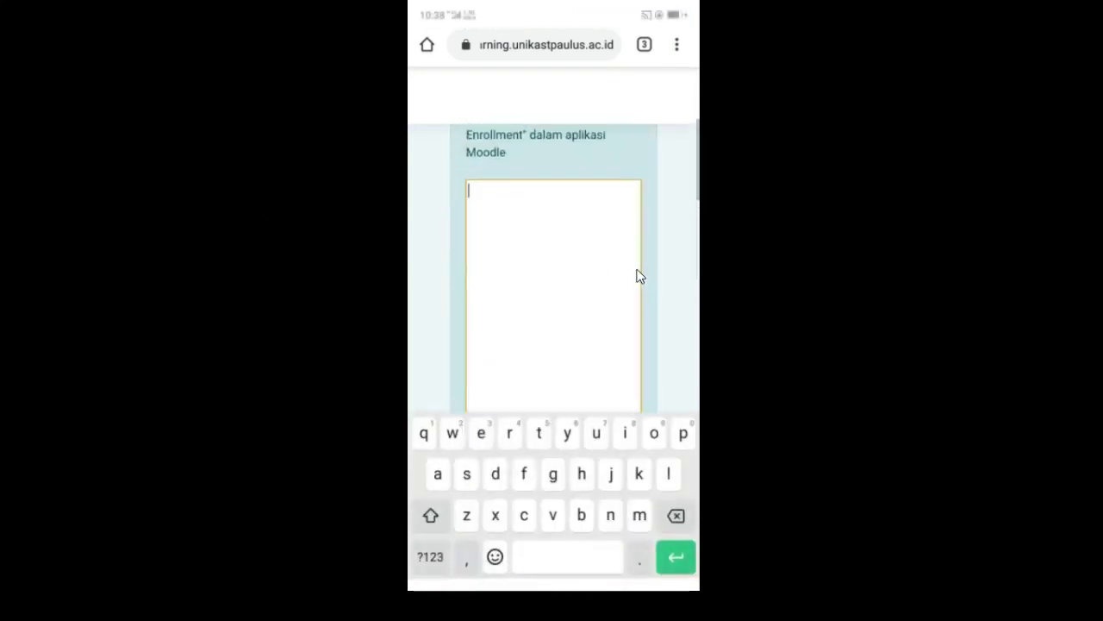
type("S")
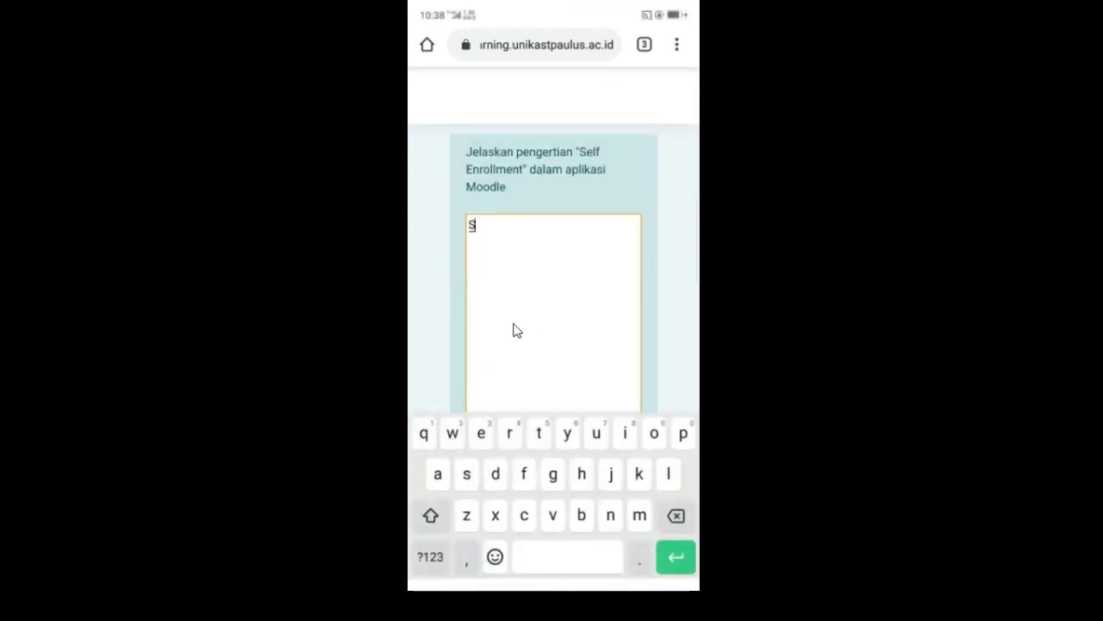
type("elf enrol")
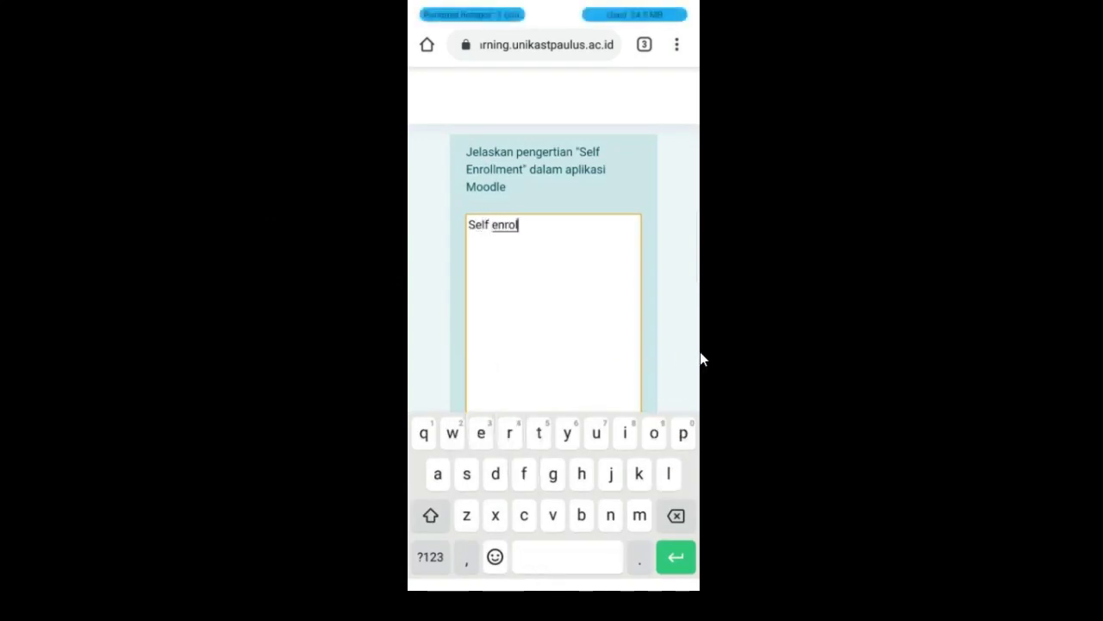
type("ment meru")
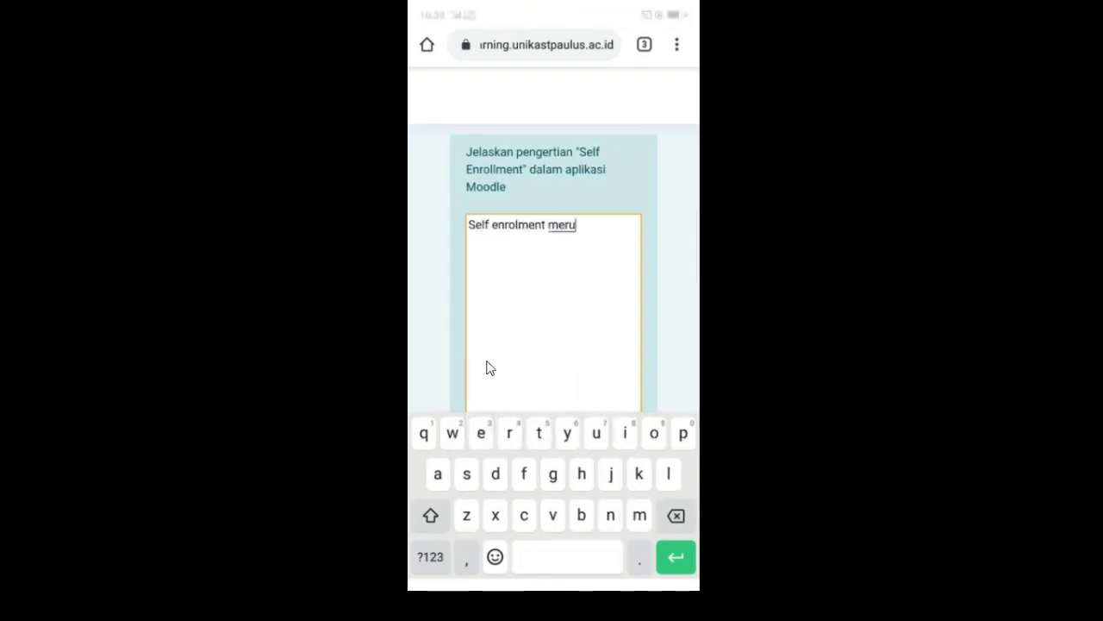
type("oakanpakan met")
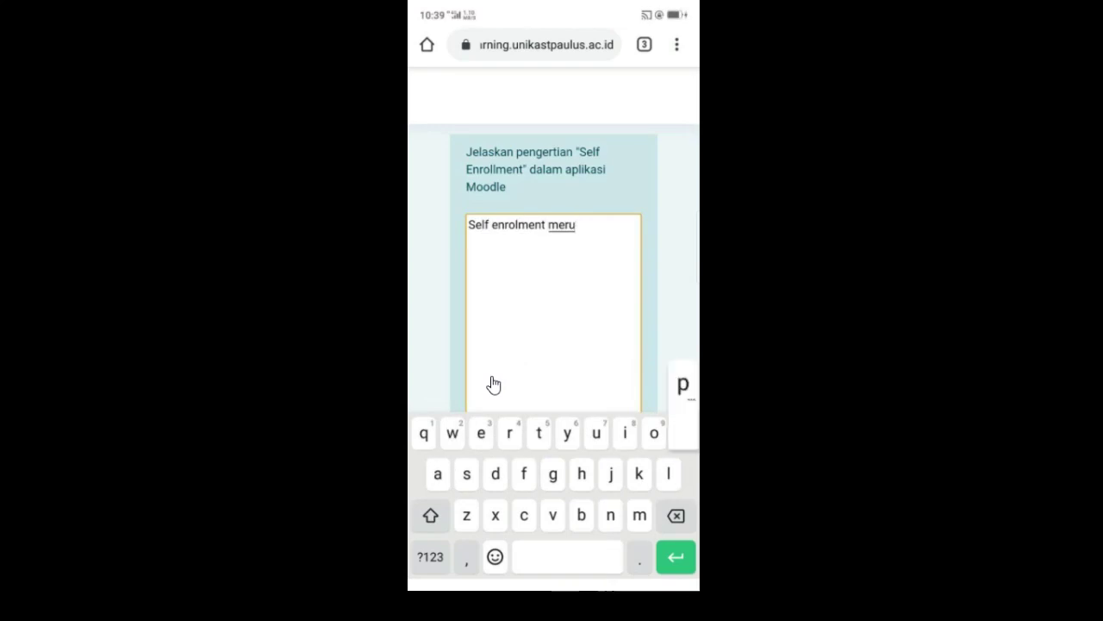
type("od")
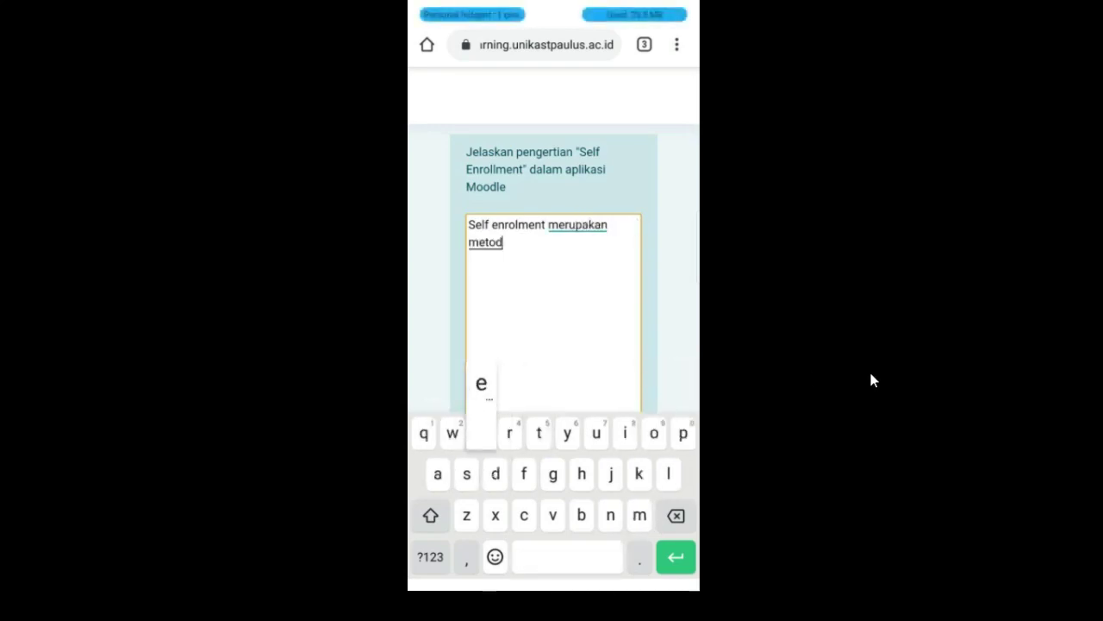
type("e pendaf")
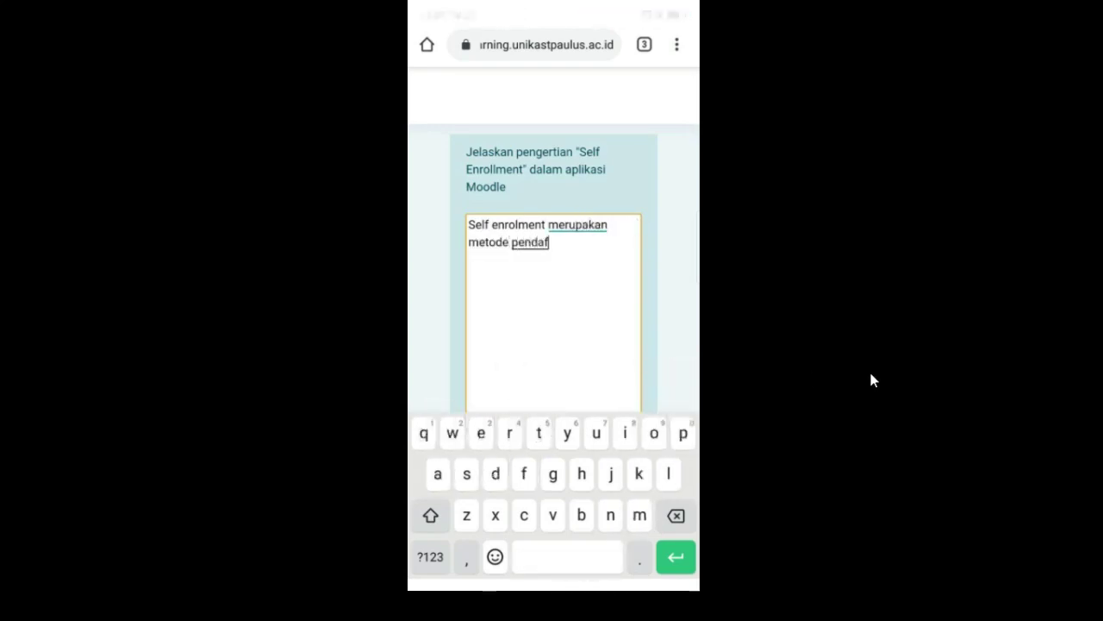
type("tara")
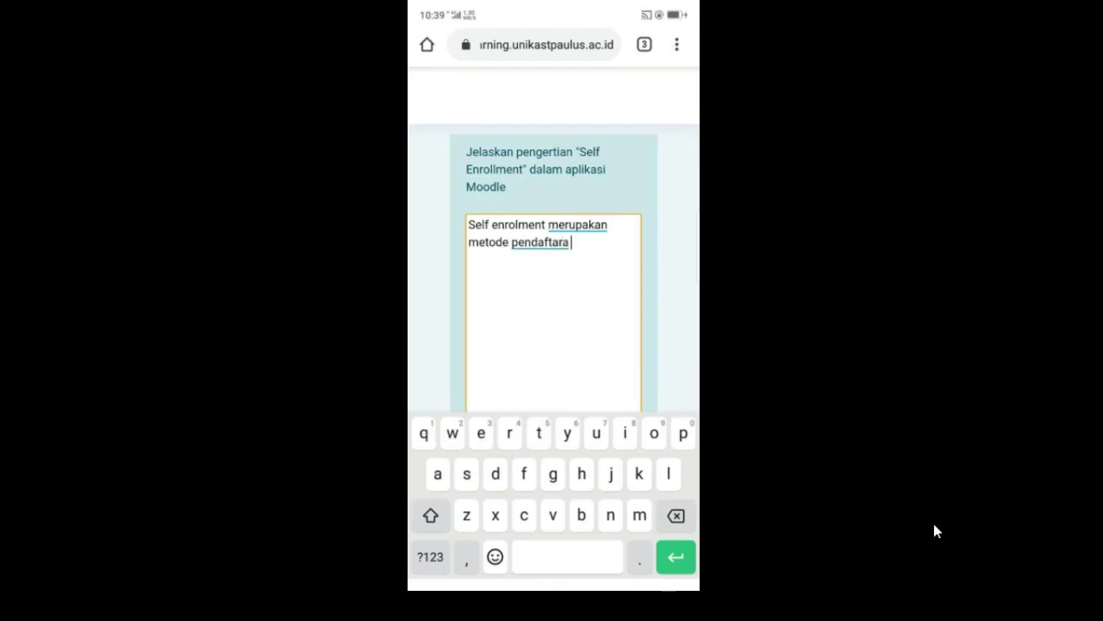
type(" mandiri")
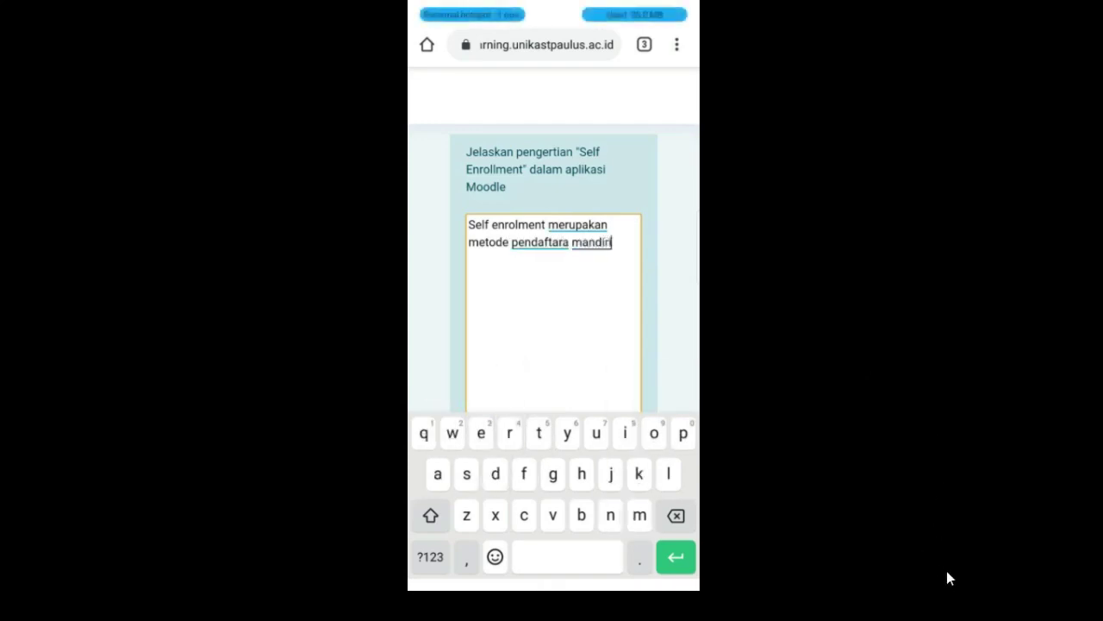
Step: Complete the question 4 answer with "oleh mahasiswa ke dalam Mata Kuliah", correcting the mistyped word after "mahasiswa"
type(" oleh ma")
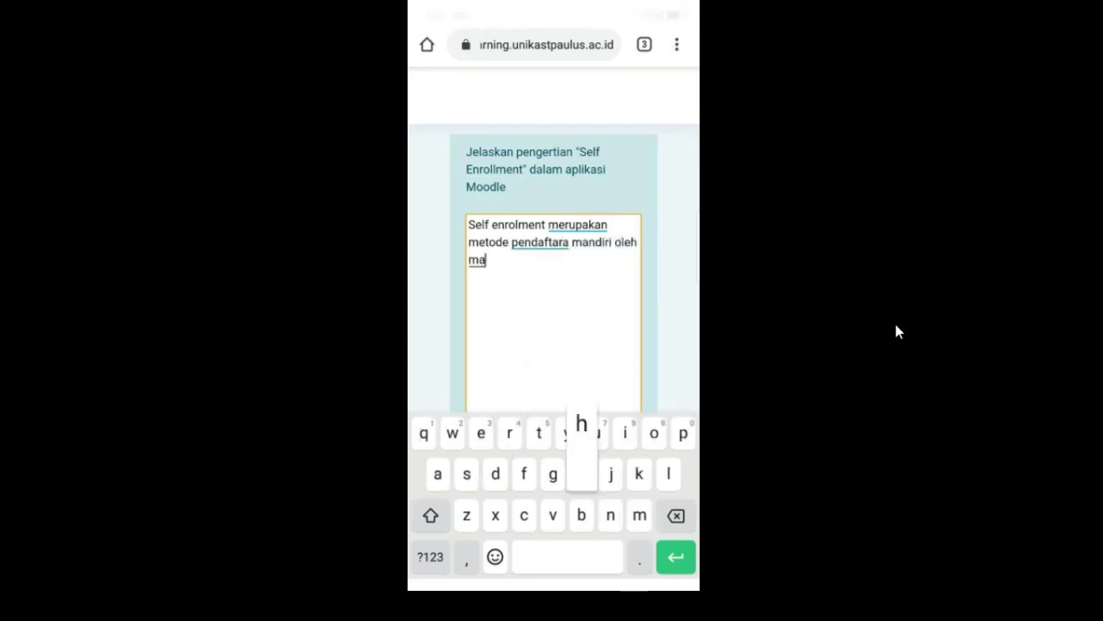
type("hasiswa ie")
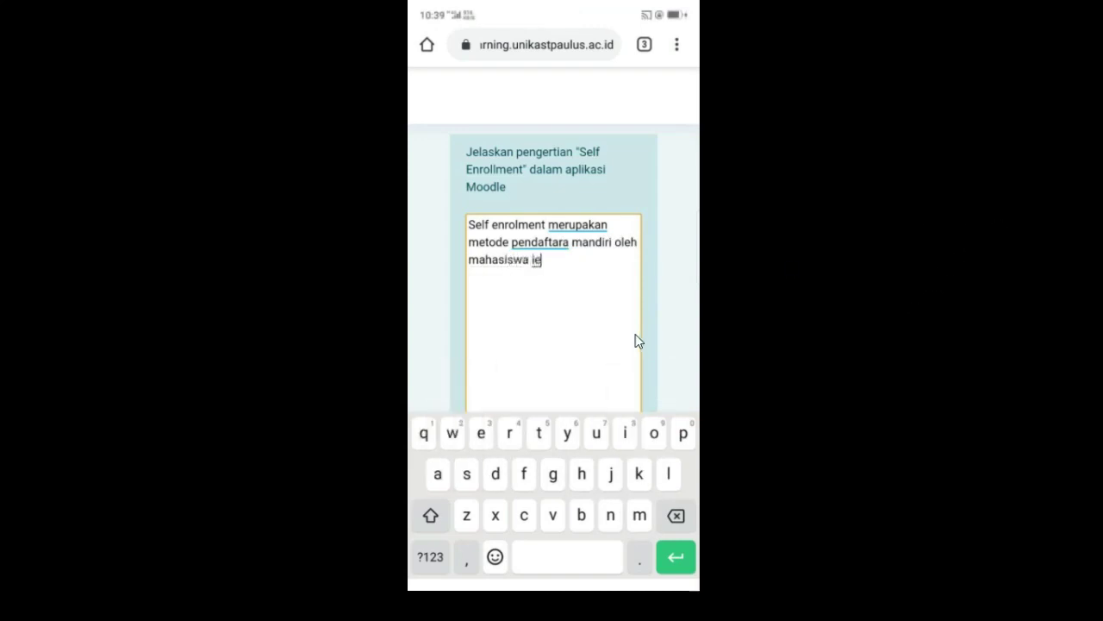
type(" d")
key("BackSpace")
key("BackSpace")
key("BackSpace")
key("BackSpace")
key("BackSpace")
type("k")
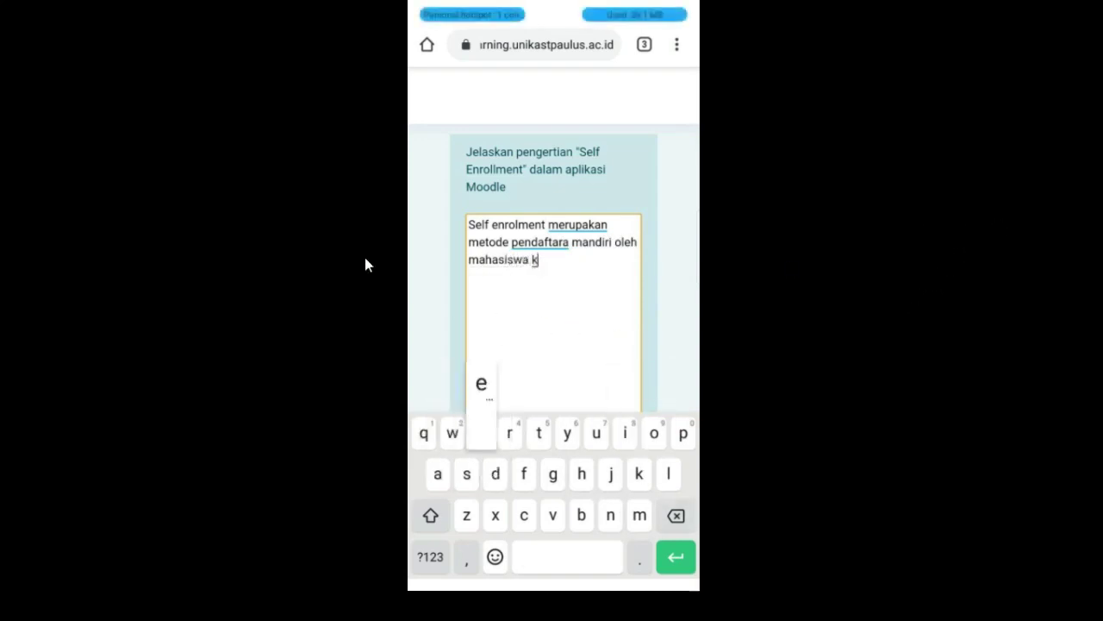
type("e dalam ")
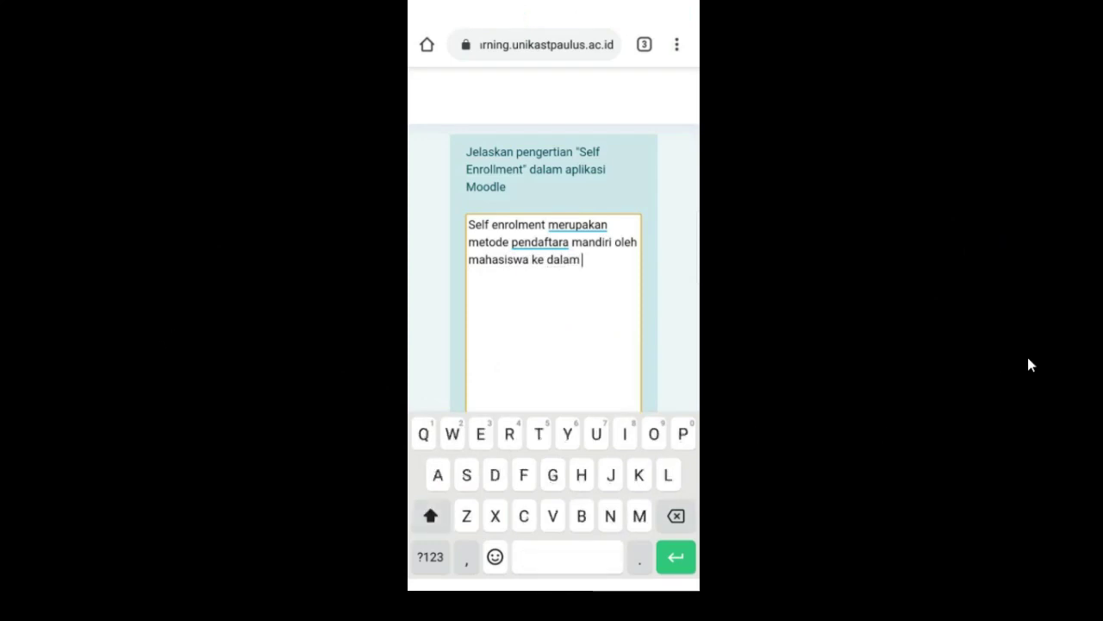
type("Mata K")
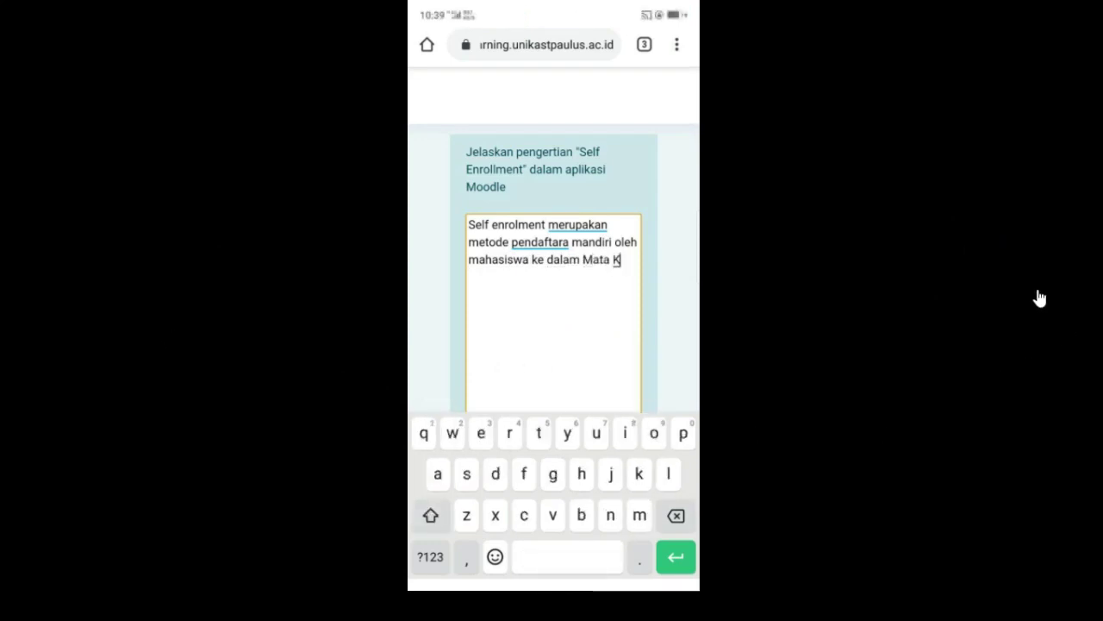
type("uliah")
Step: Finish the attempt from question 4 to open the summary of the attempt
scroll(553, 258, "down", 5)
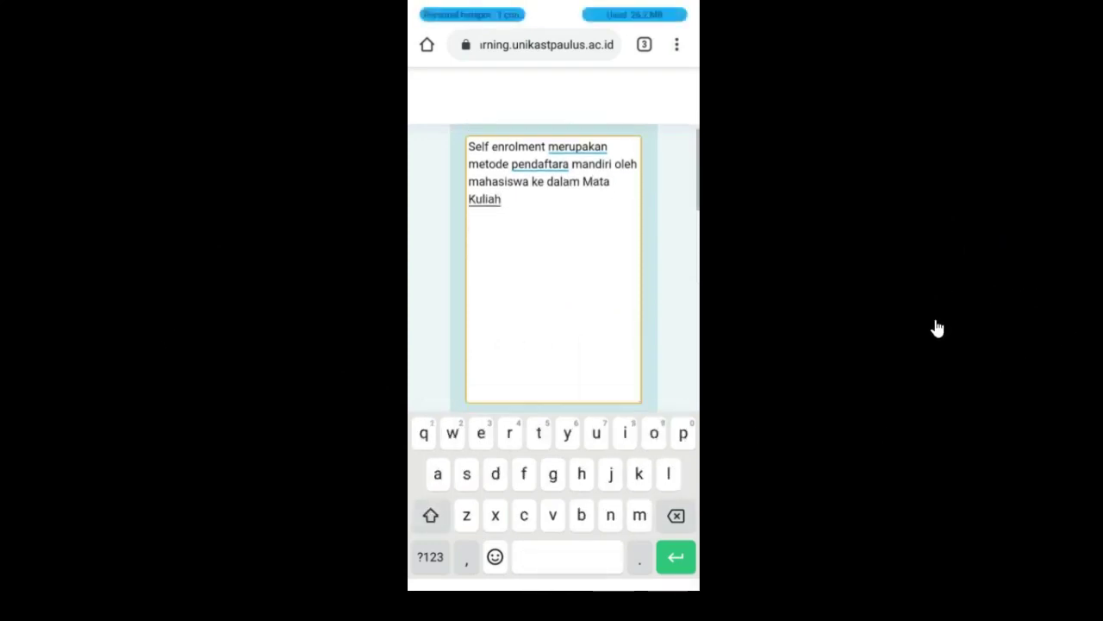
scroll(554, 258, "down", 2)
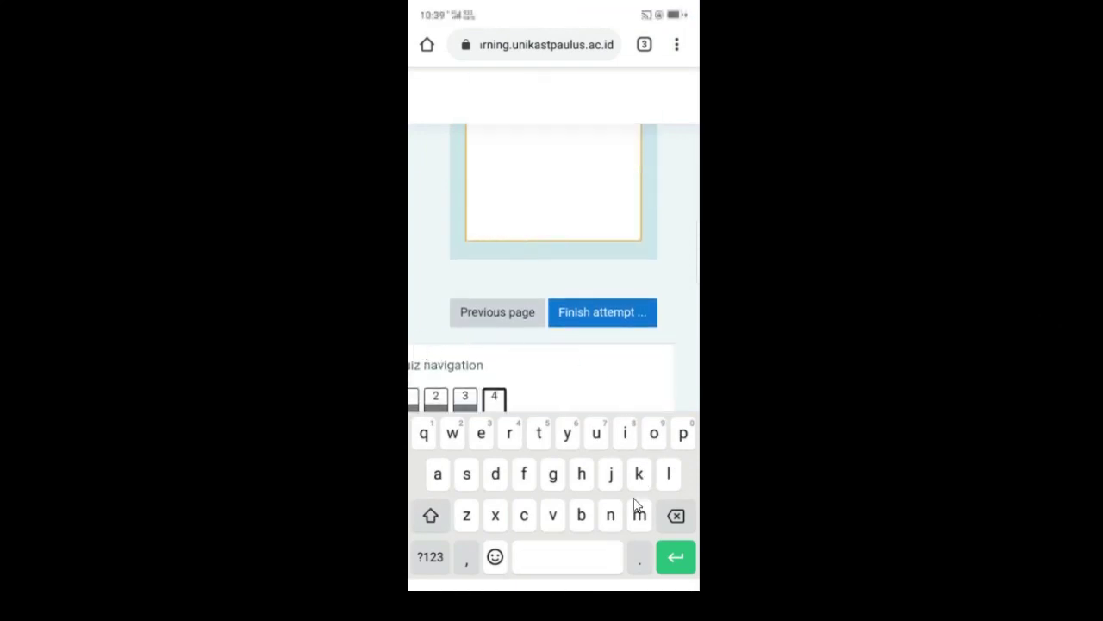
key("Tab")
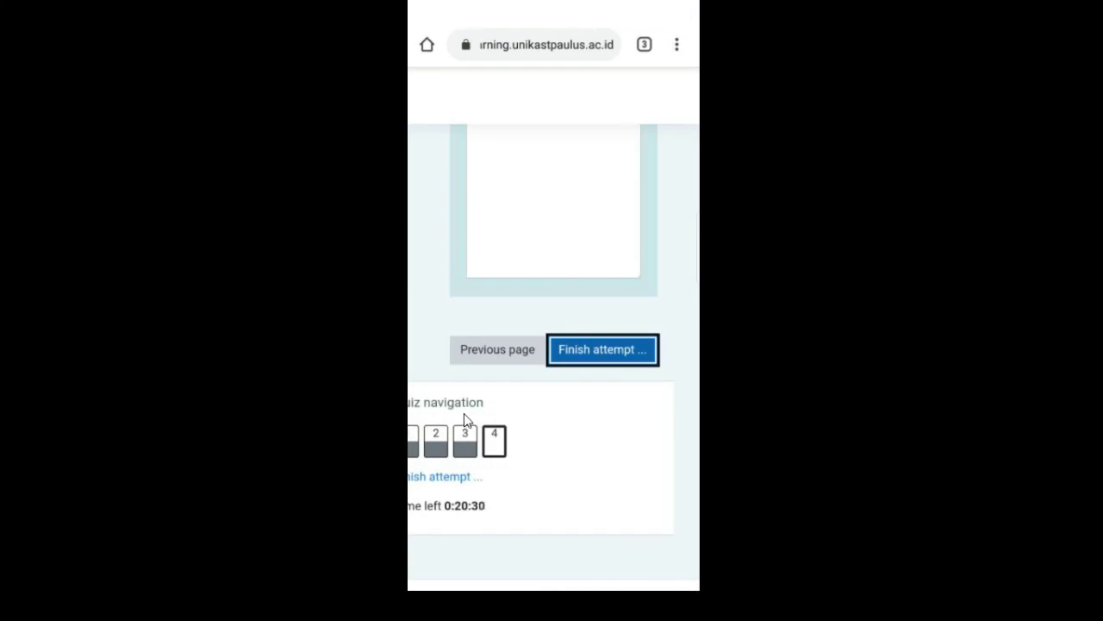
scroll(503, 283, "up", 1)
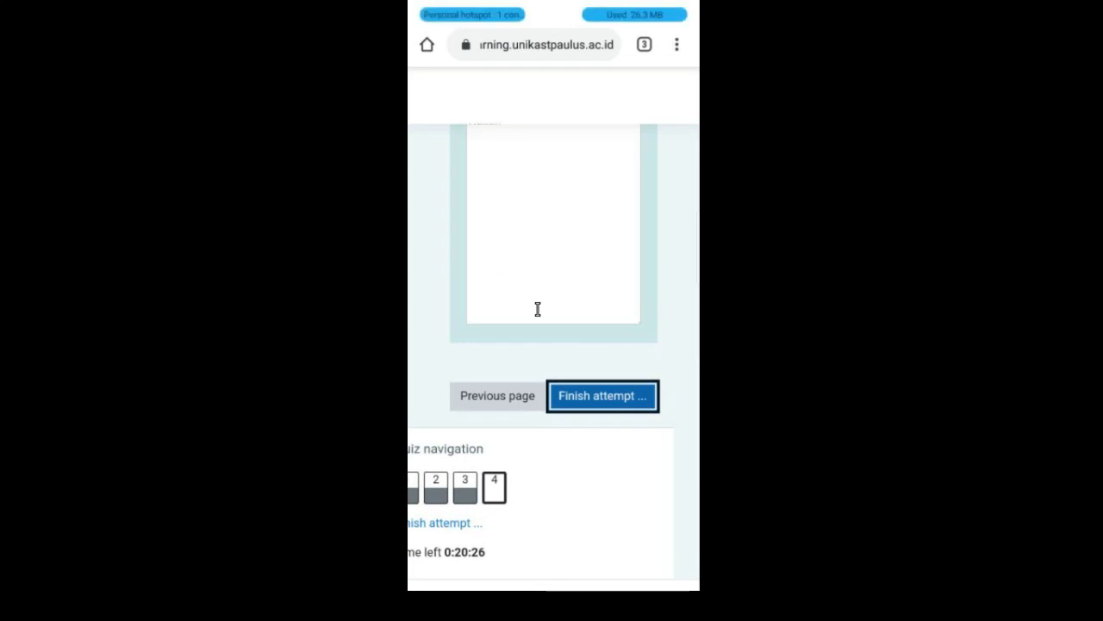
key("Return")
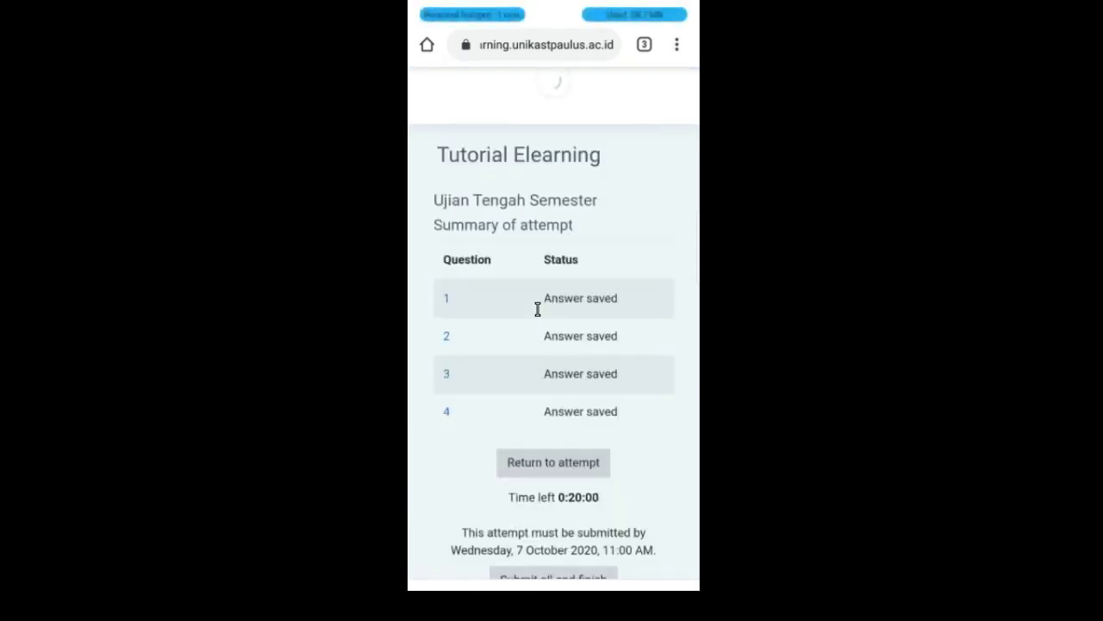
Step: Submit all answers of the Ujian Tengah Semester attempt and confirm the final submission
scroll(537, 309, "down", 2)
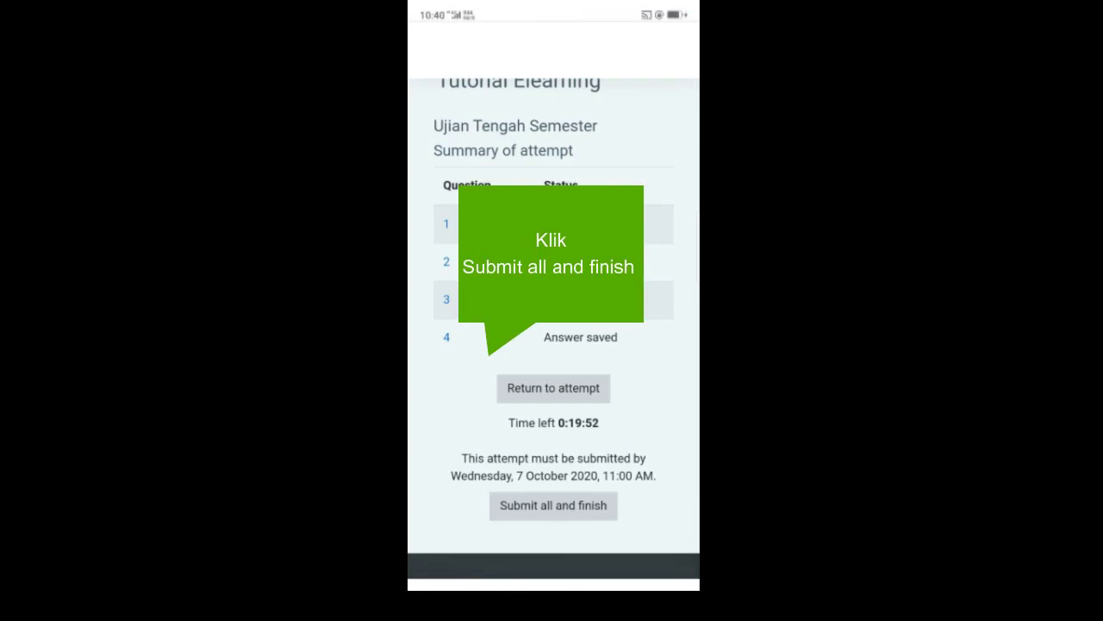
left_click(553, 505)
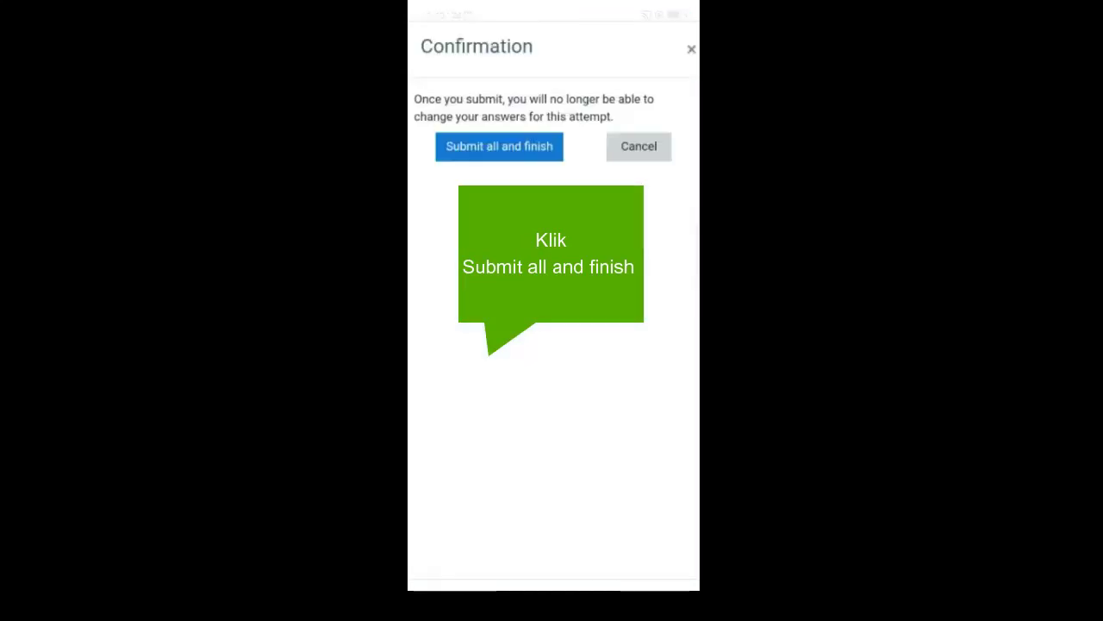
left_click(499, 146)
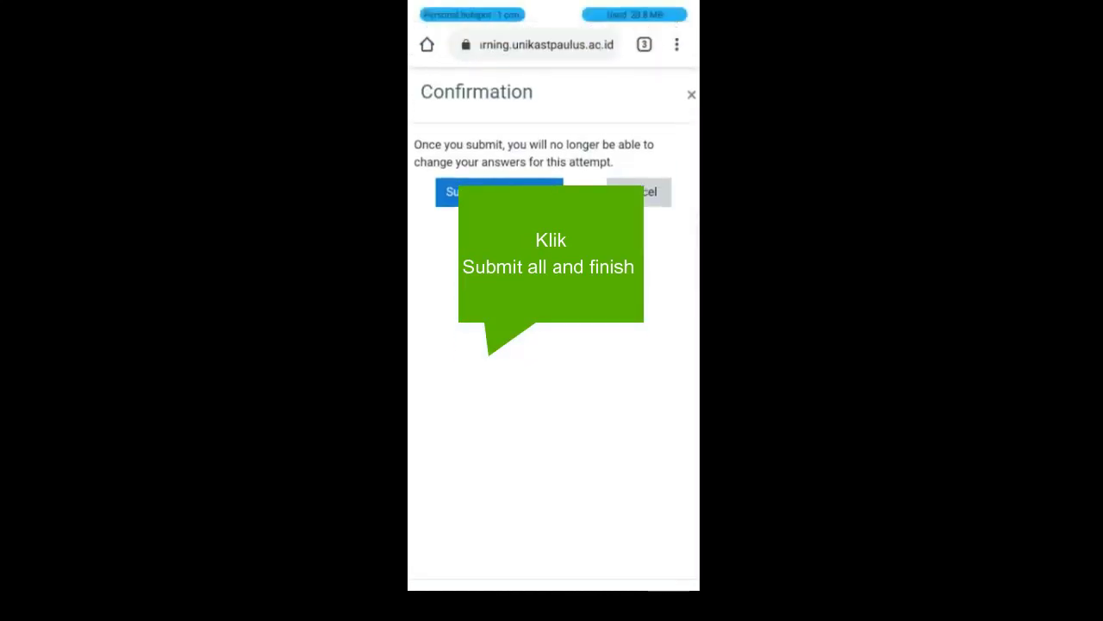
left_click(499, 192)
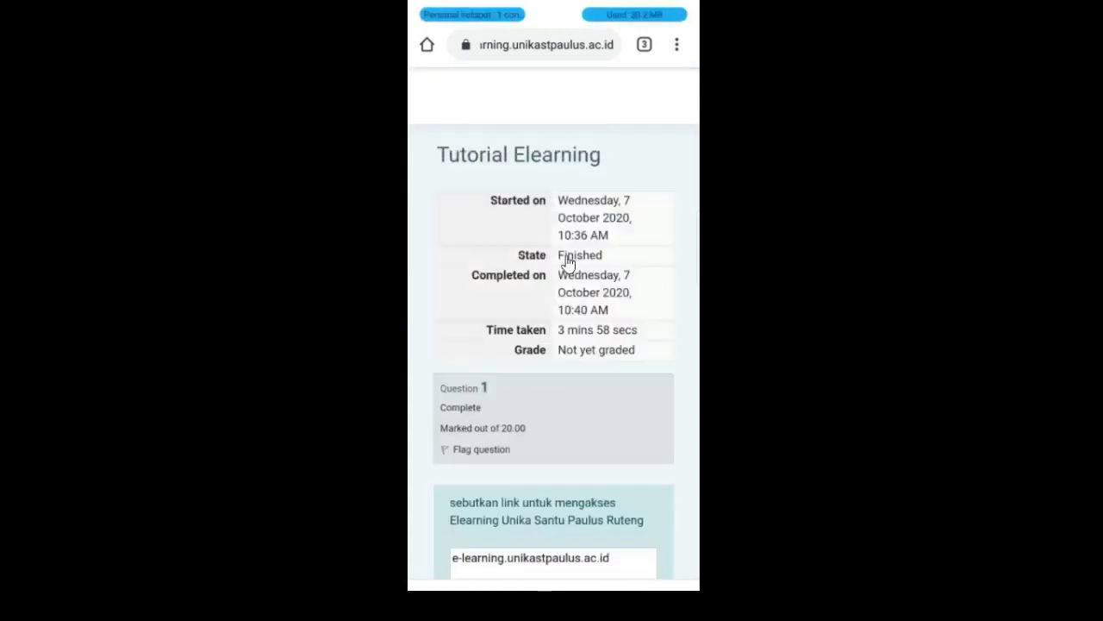
Step: Examine the submitted answers to all four questions and the quiz page's summary of previous attempts
scroll(567, 263, "down", 3)
scroll(502, 283, "down", 2)
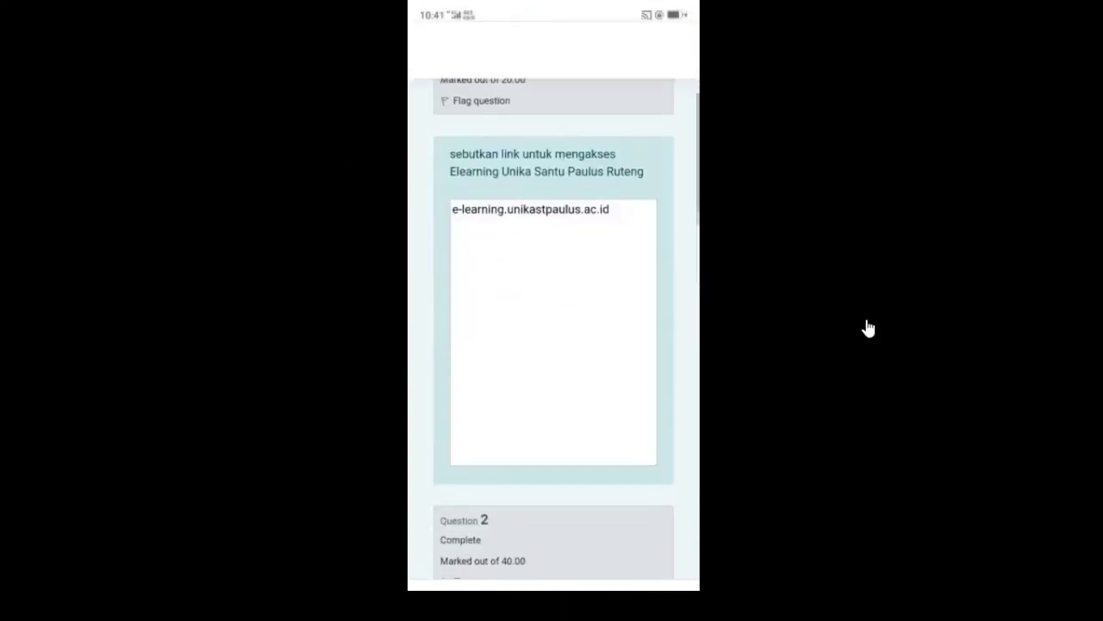
scroll(553, 328, "up", 3)
scroll(554, 327, "down", 5)
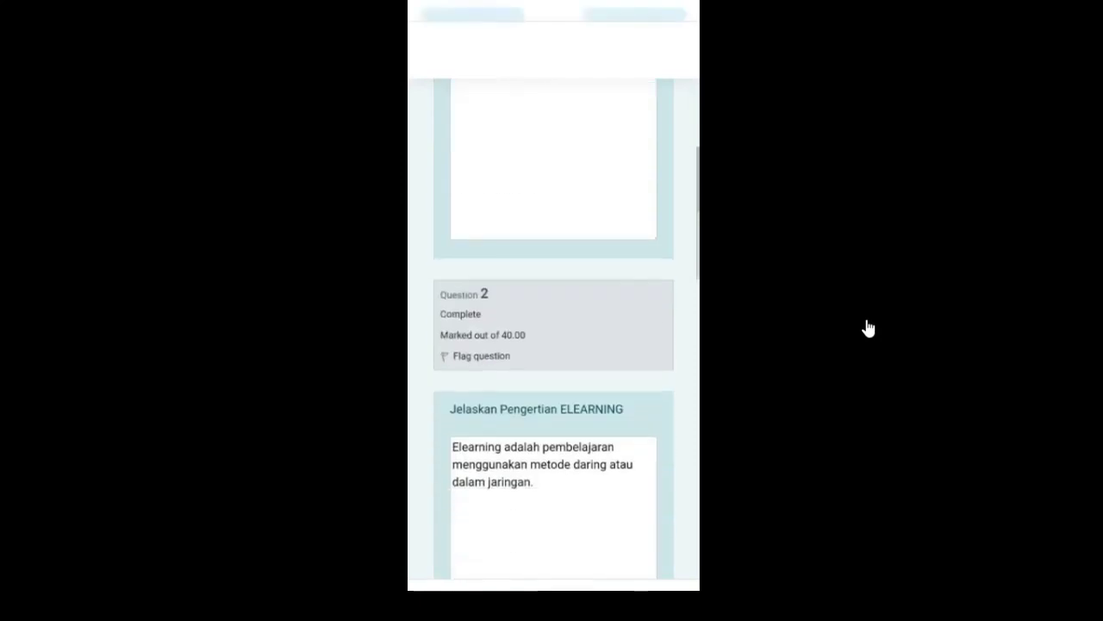
scroll(554, 328, "down", 8)
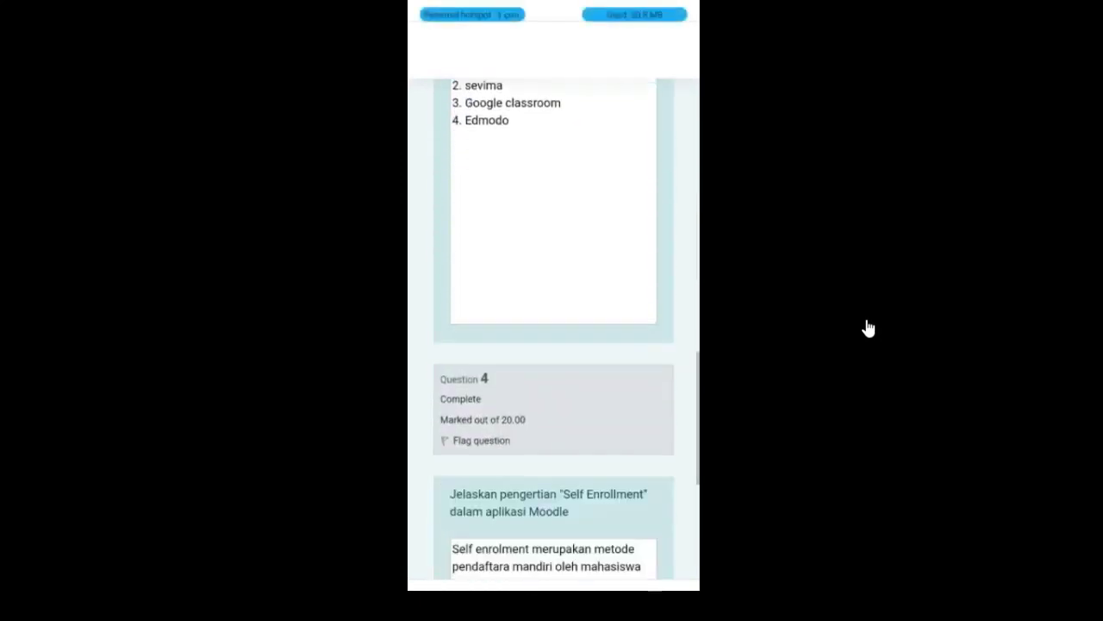
scroll(554, 327, "down", 5)
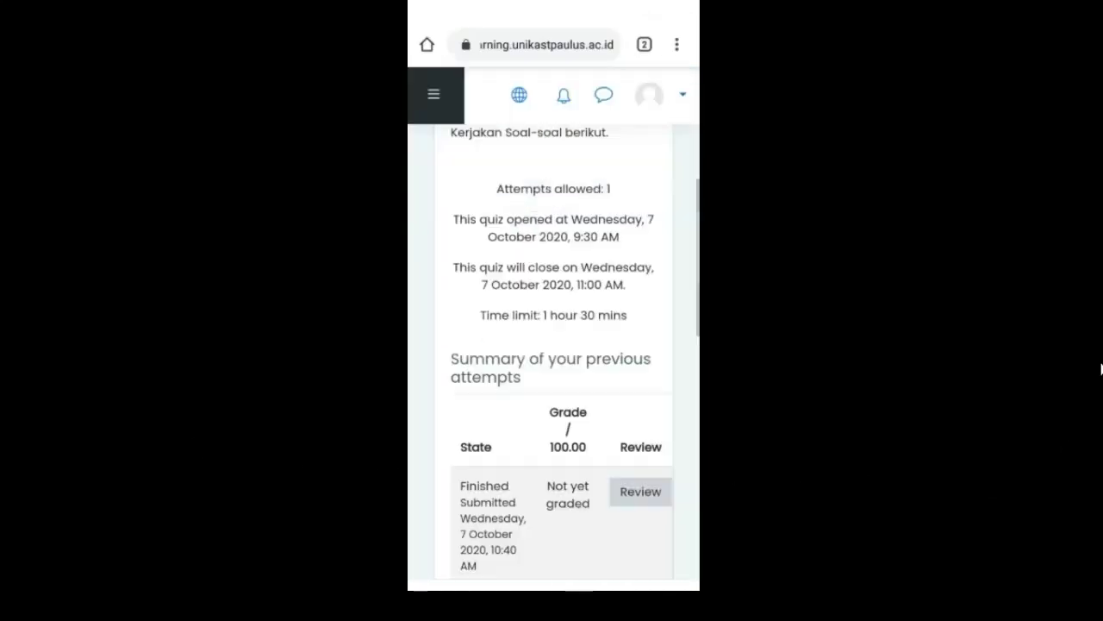
scroll(554, 344, "down", 2)
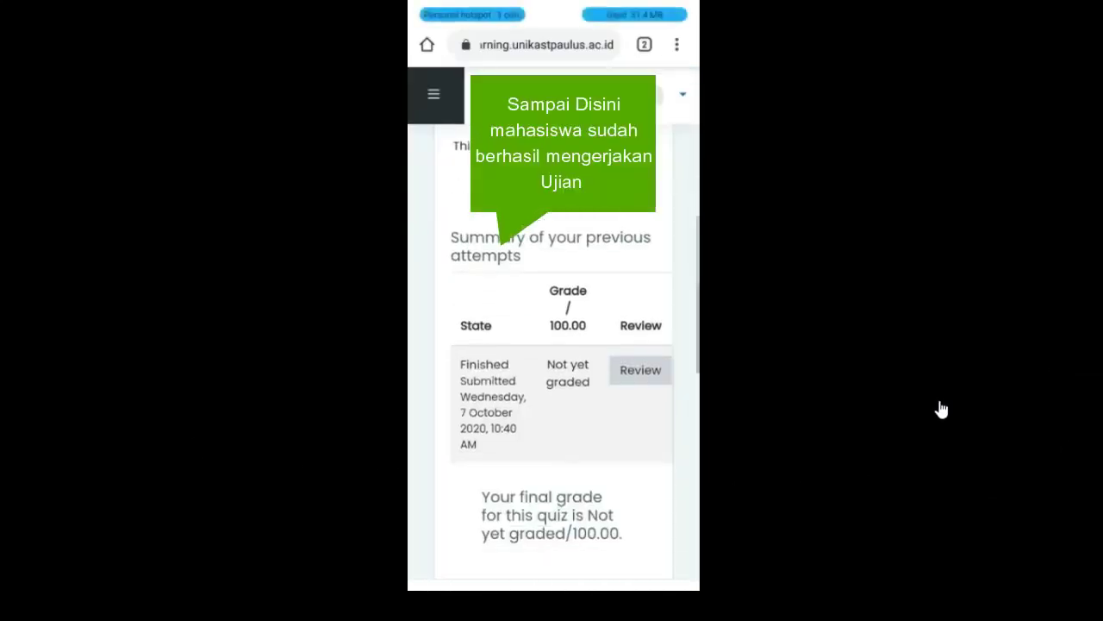
scroll(641, 398, "up", 1)
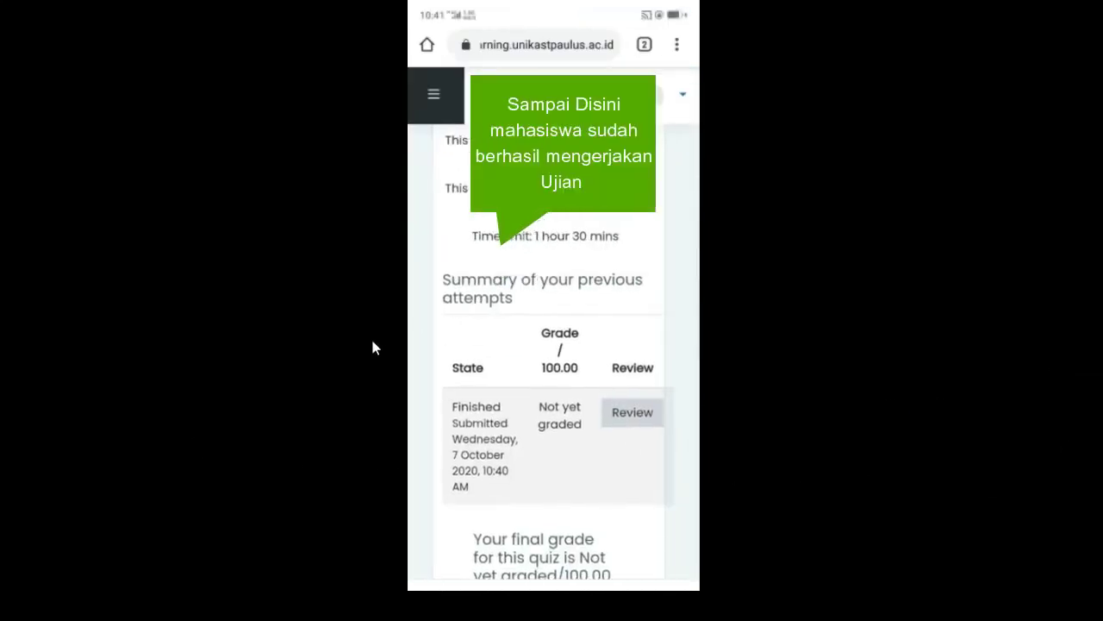
scroll(612, 551, "down", 6)
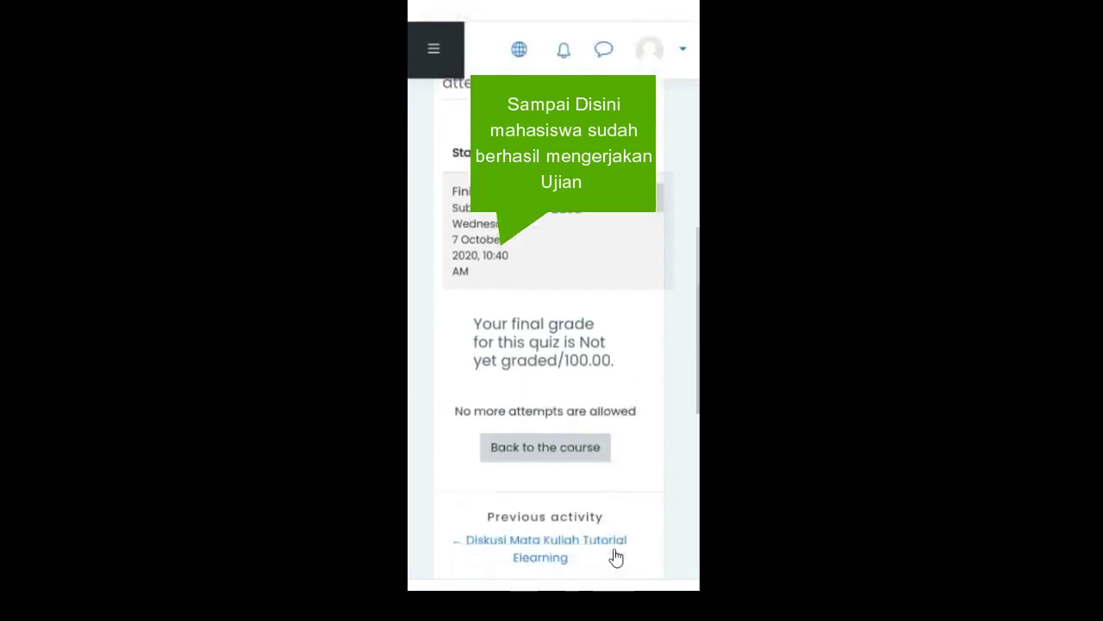
scroll(664, 419, "up", 9)
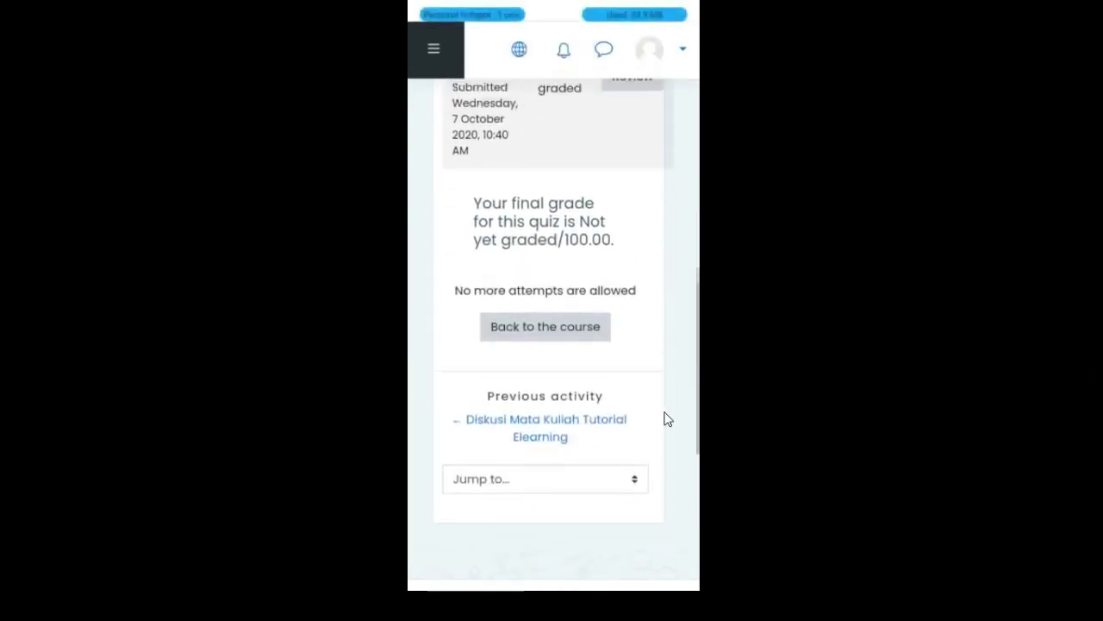
Step: Leave the student session on the phone and switch to the Tutorial Elearning course page in the desktop browser, at the Ujian Tengah Semester section
scroll(519, 407, "up", 2)
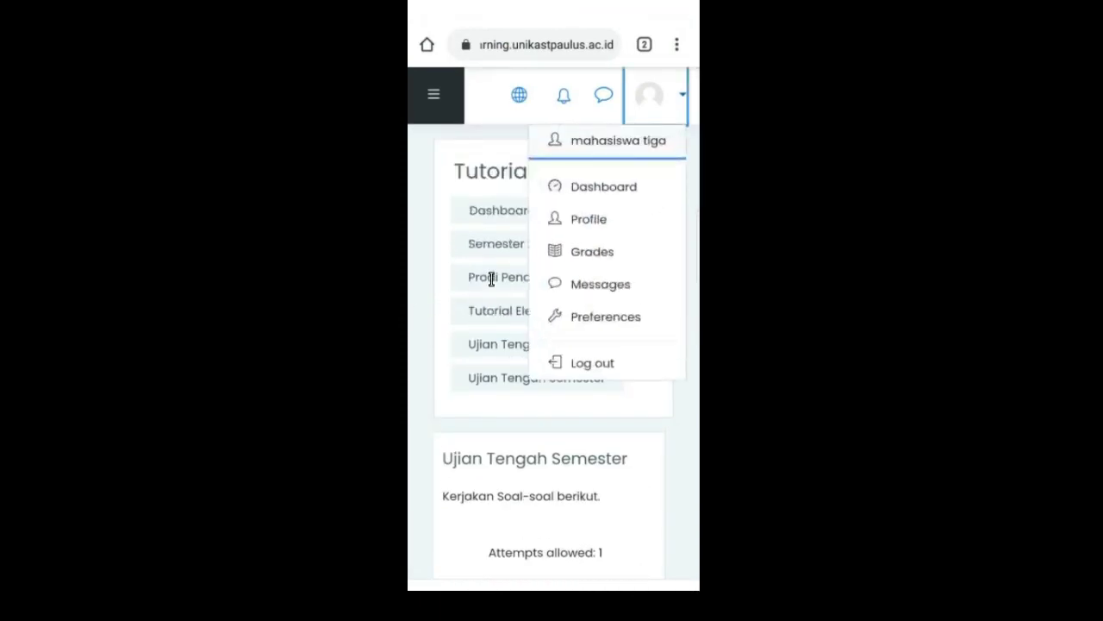
left_click(491, 278)
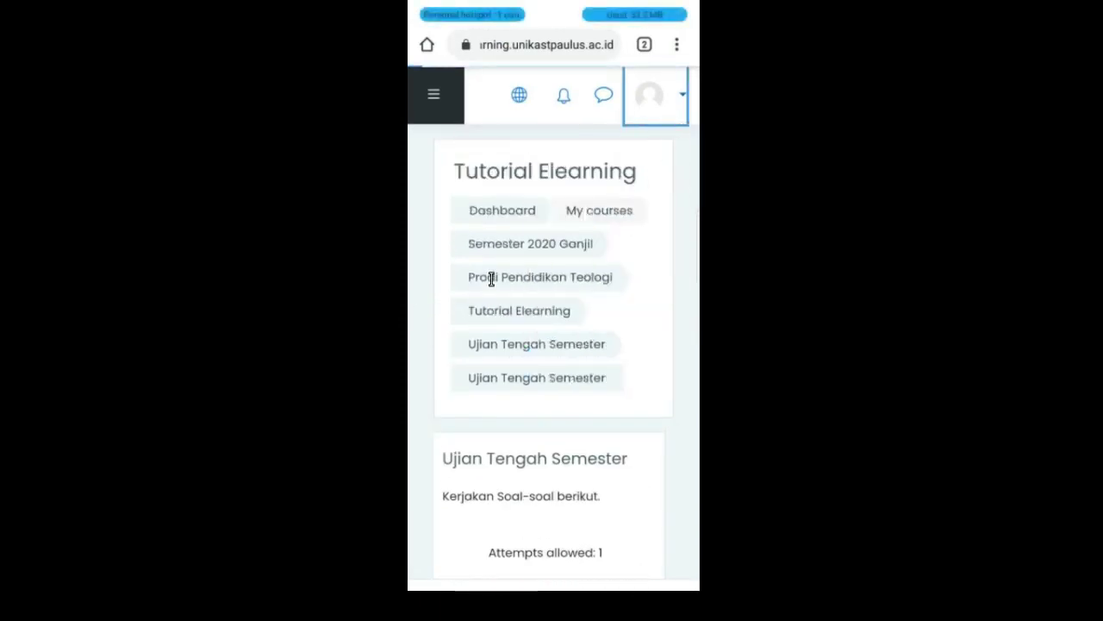
key("alt+Tab")
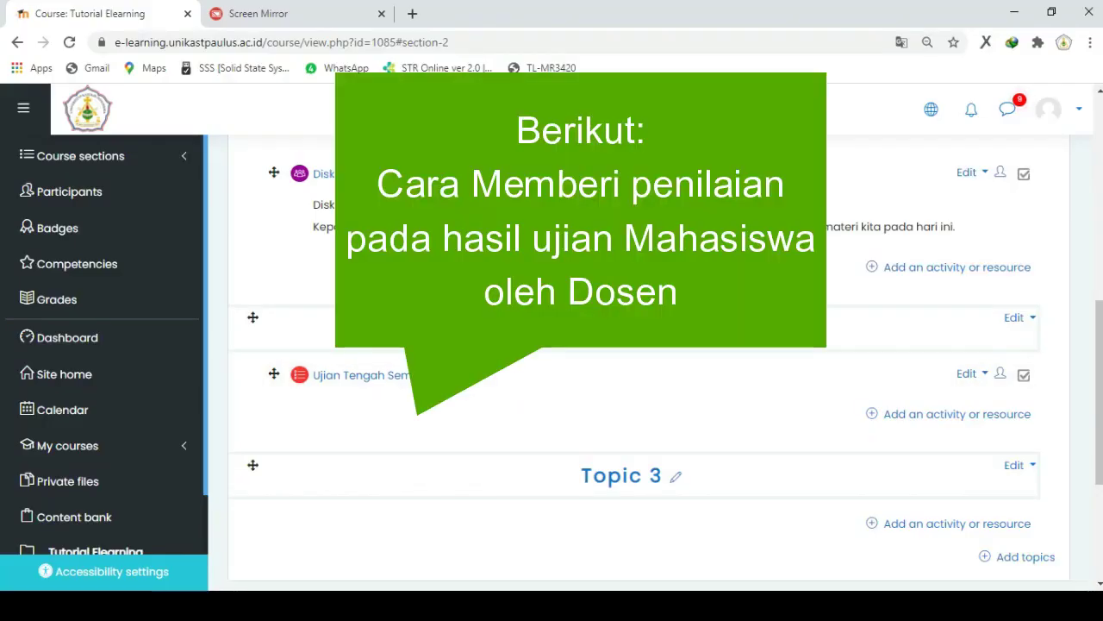
scroll(492, 278, "down", 3)
scroll(491, 278, "up", 4)
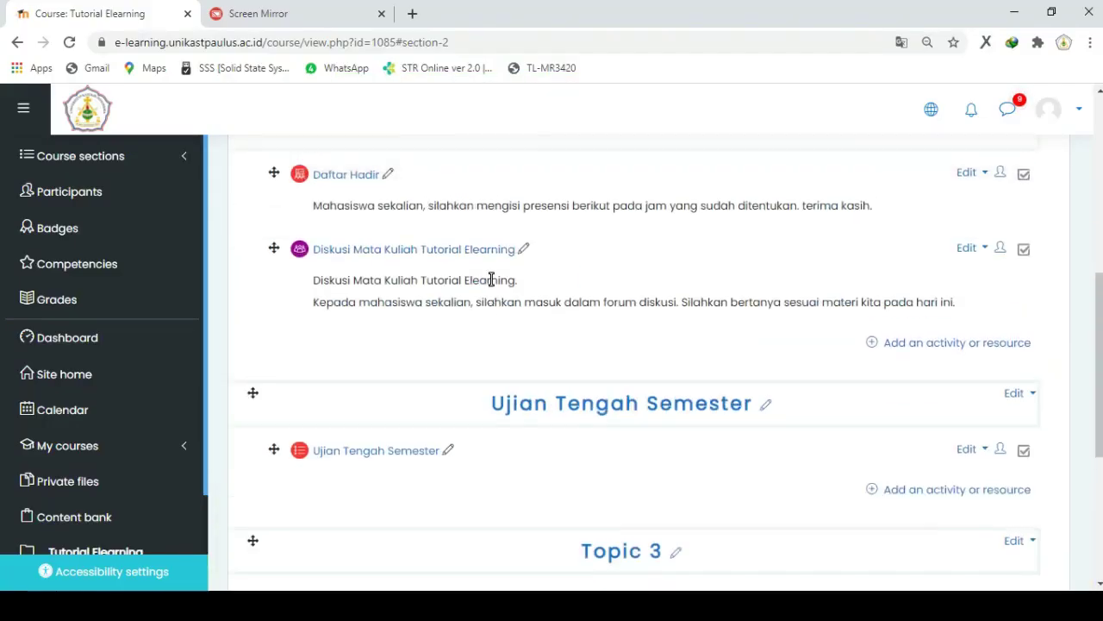
Step: Open the Ujian Tengah Semester quiz from its course section and show its attempts report
scroll(491, 279, "up", 1)
scroll(492, 279, "down", 2)
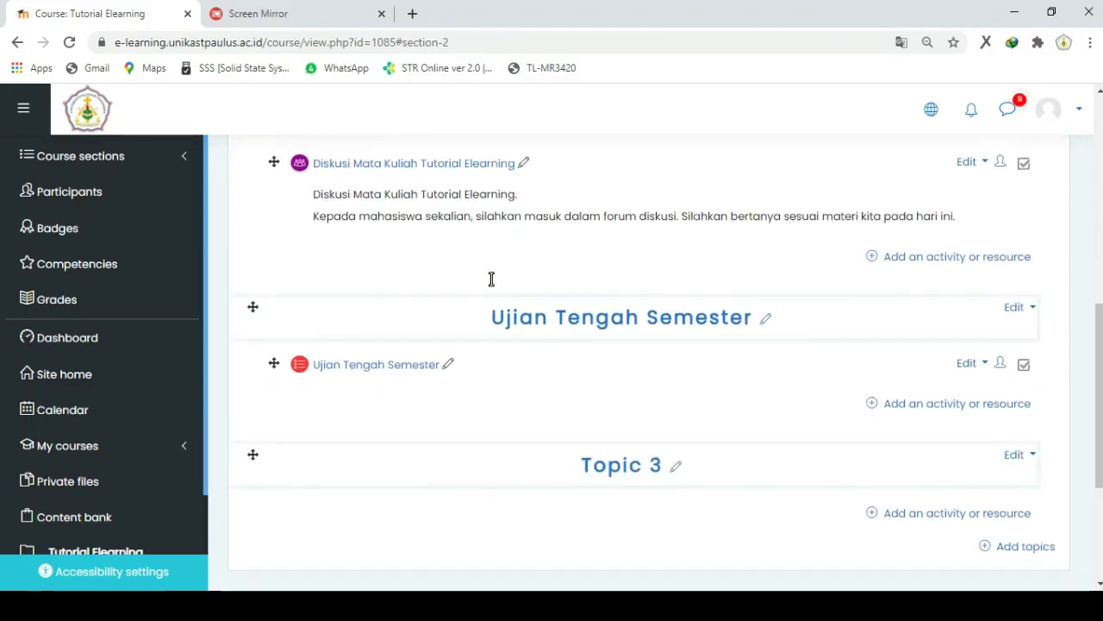
left_click(376, 364)
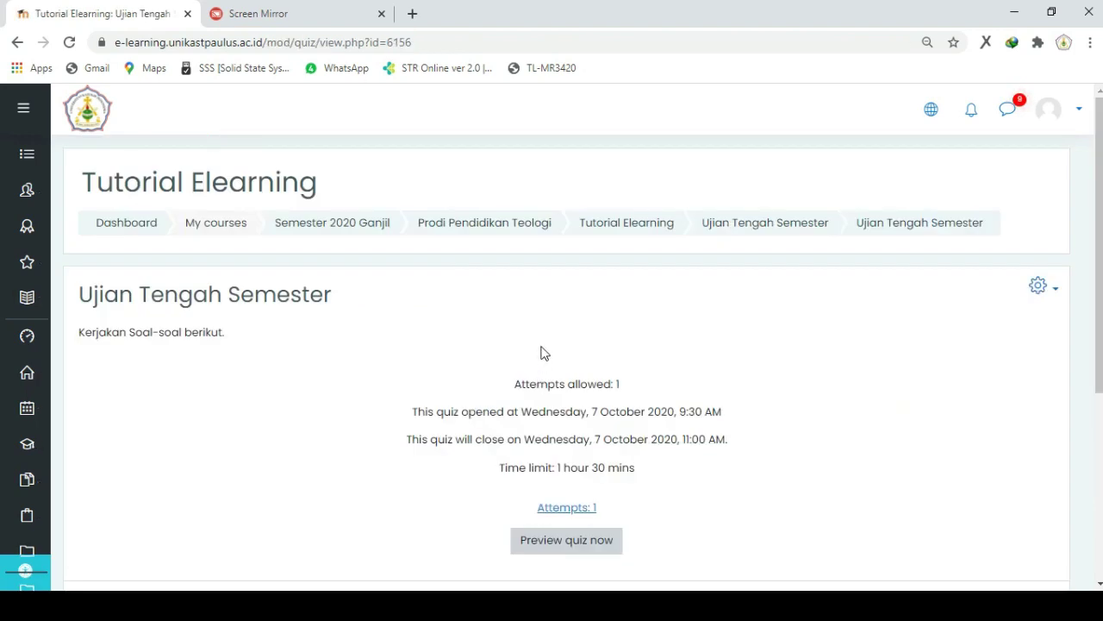
scroll(715, 430, "down", 1)
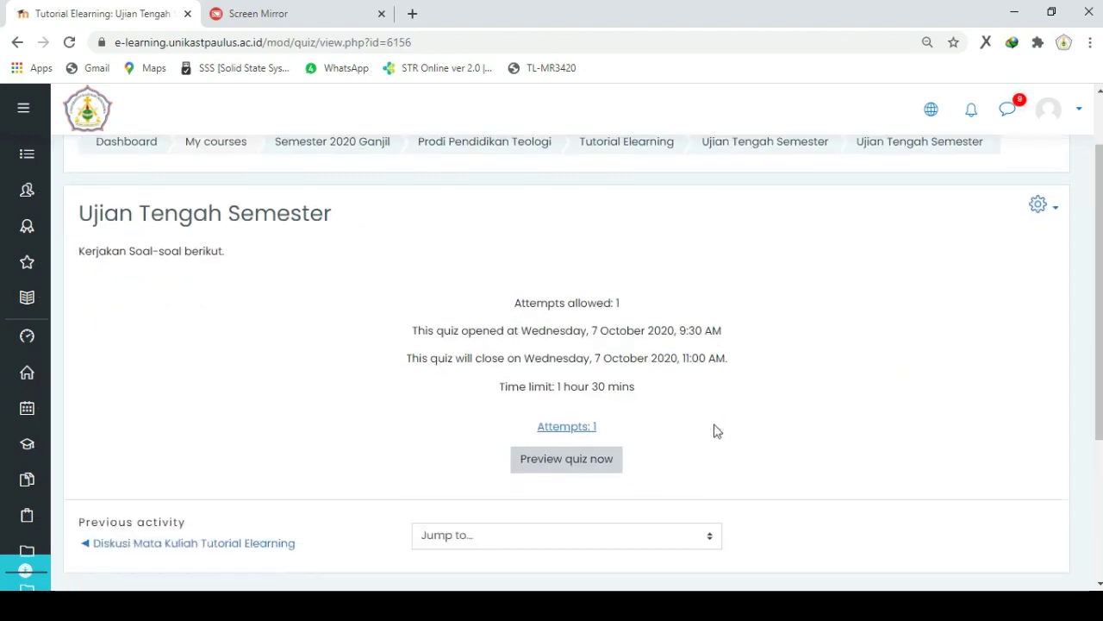
left_click(567, 426)
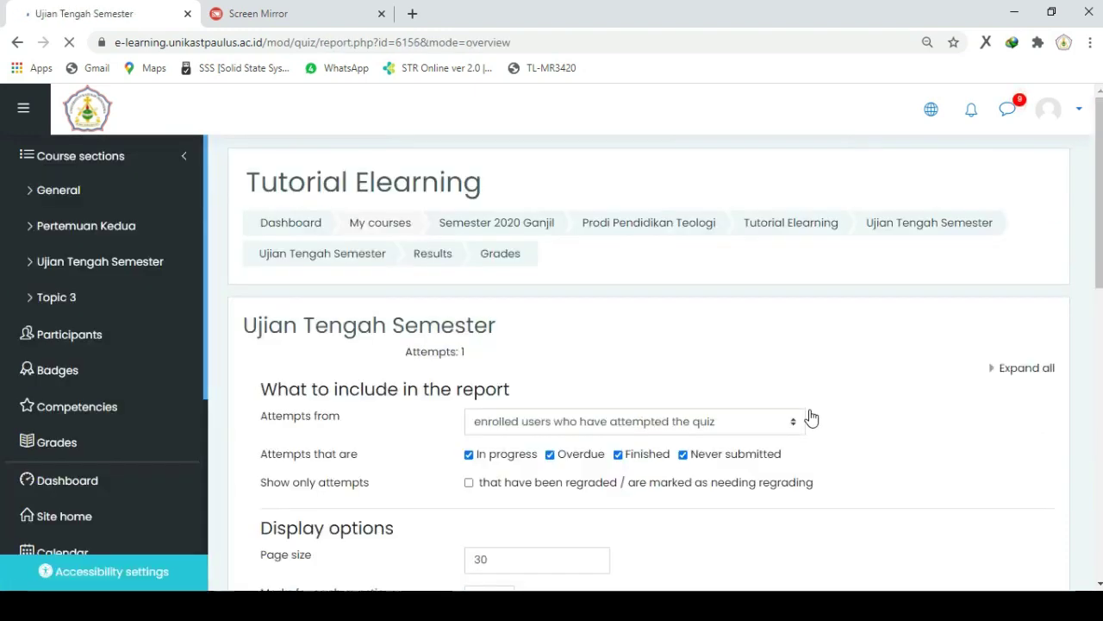
Step: Open the review of the student's finished attempt from the report's attempts table
scroll(811, 418, "down", 6)
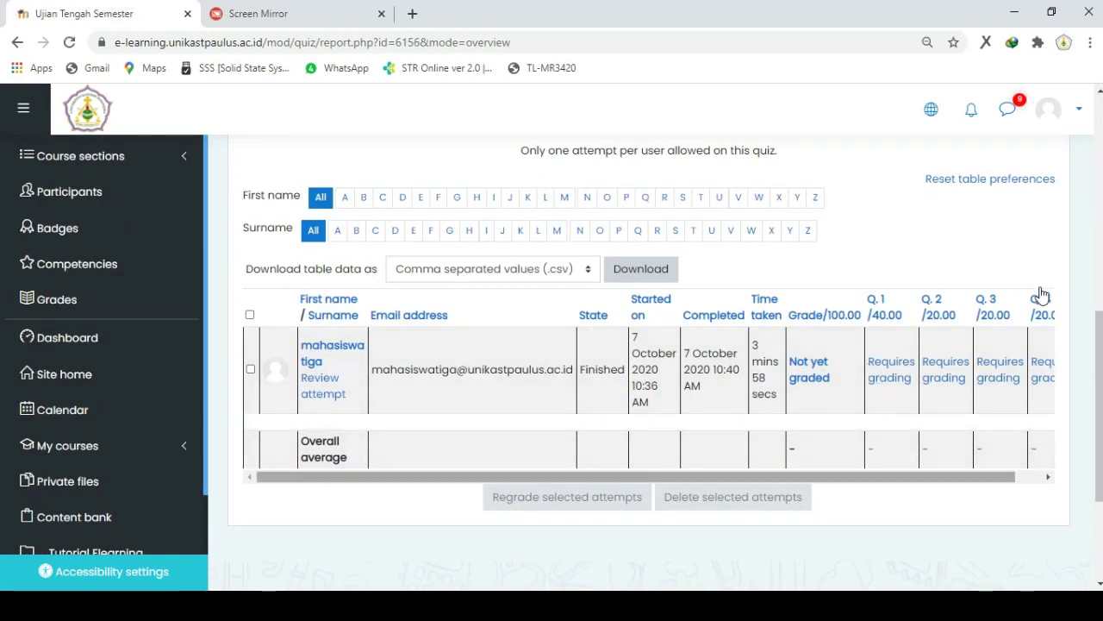
scroll(1038, 296, "right", 1)
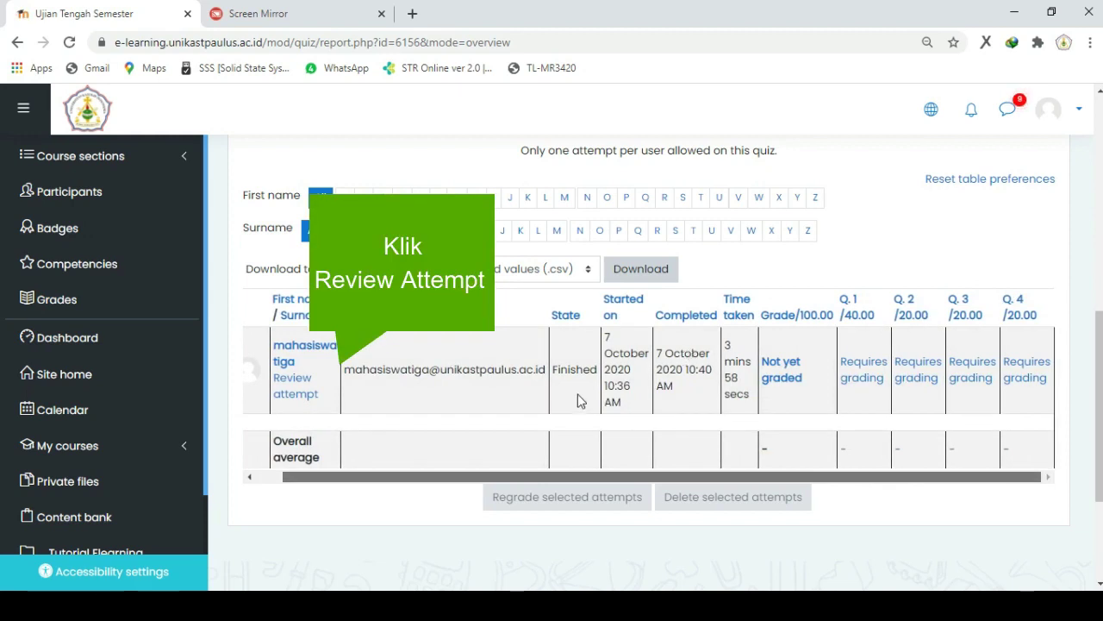
scroll(579, 400, "left", 1)
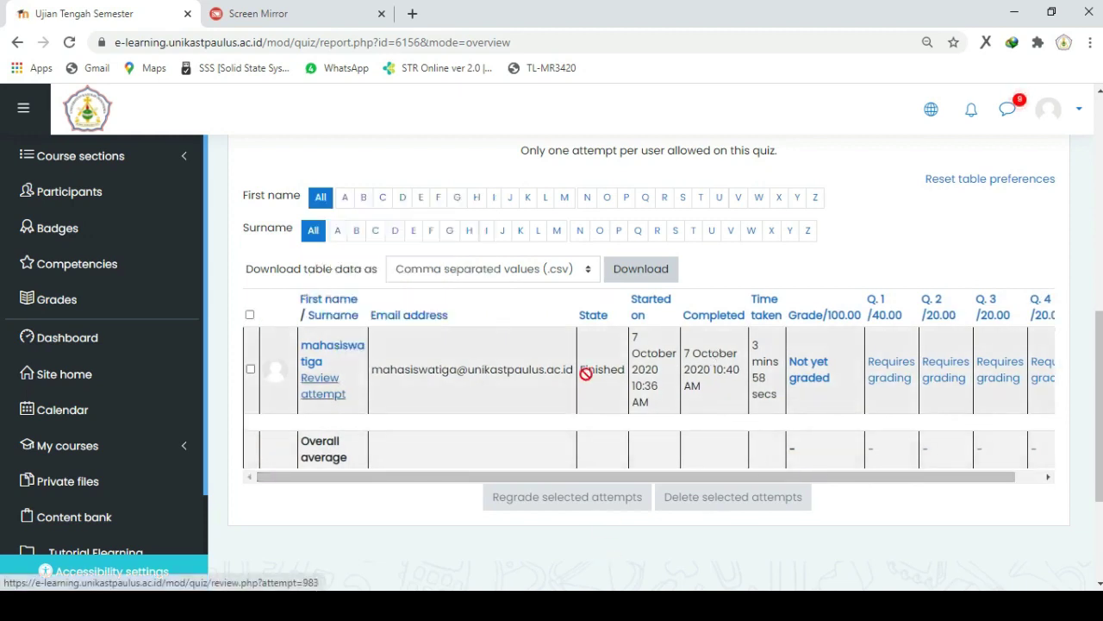
key("Return")
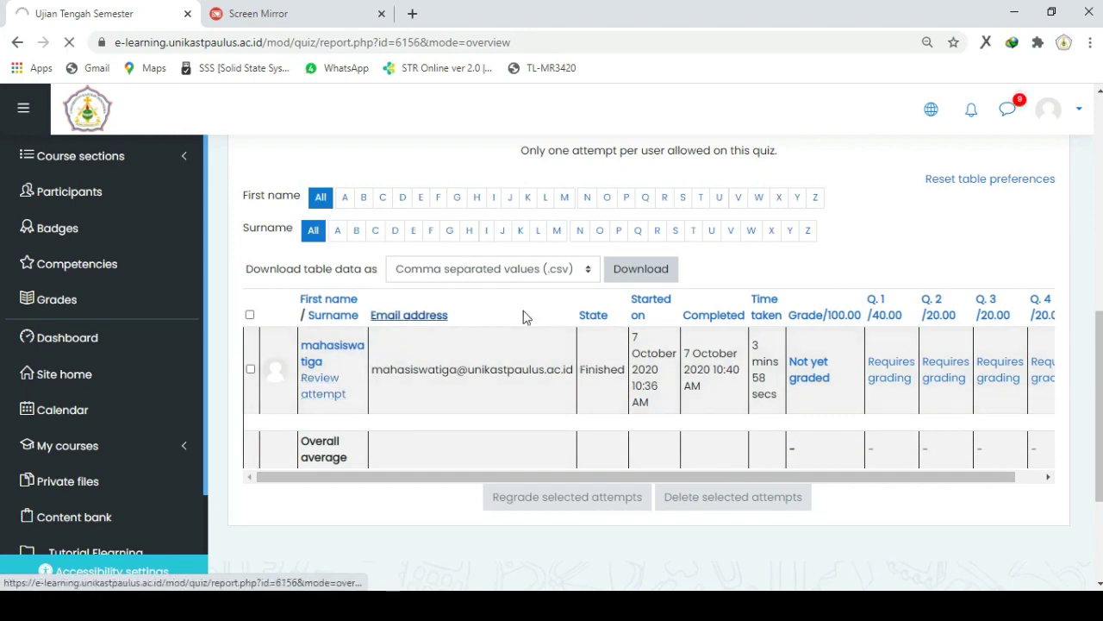
Step: Grade question 1, about the Elearning access link, with a mark of 20 and save it
scroll(481, 311, "down", 1)
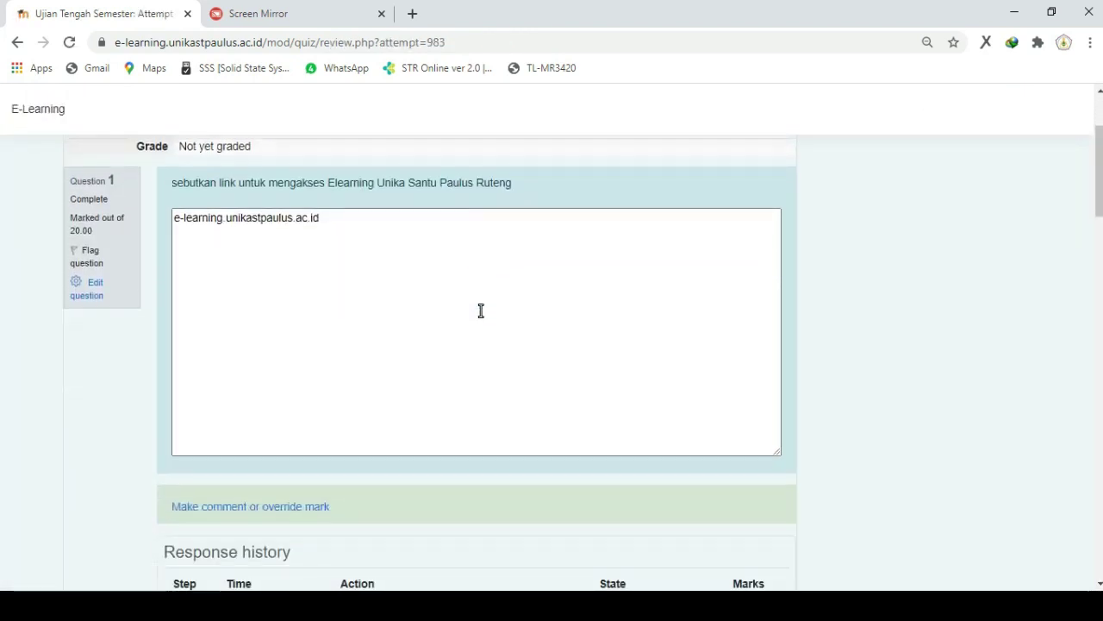
scroll(481, 311, "up", 1)
scroll(481, 310, "up", 1)
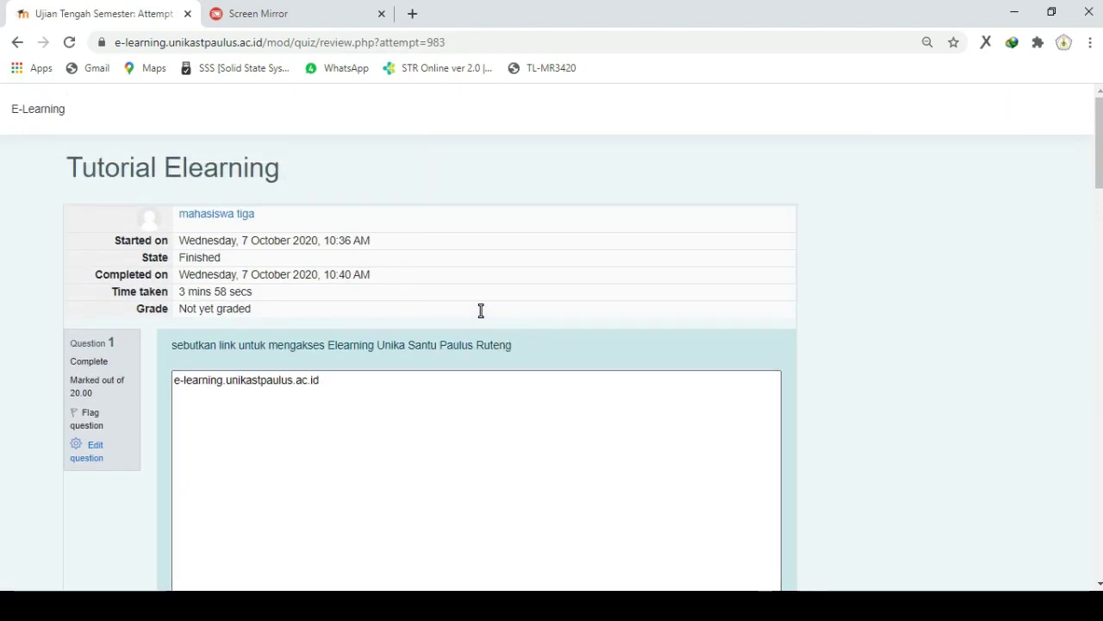
scroll(481, 311, "down", 1)
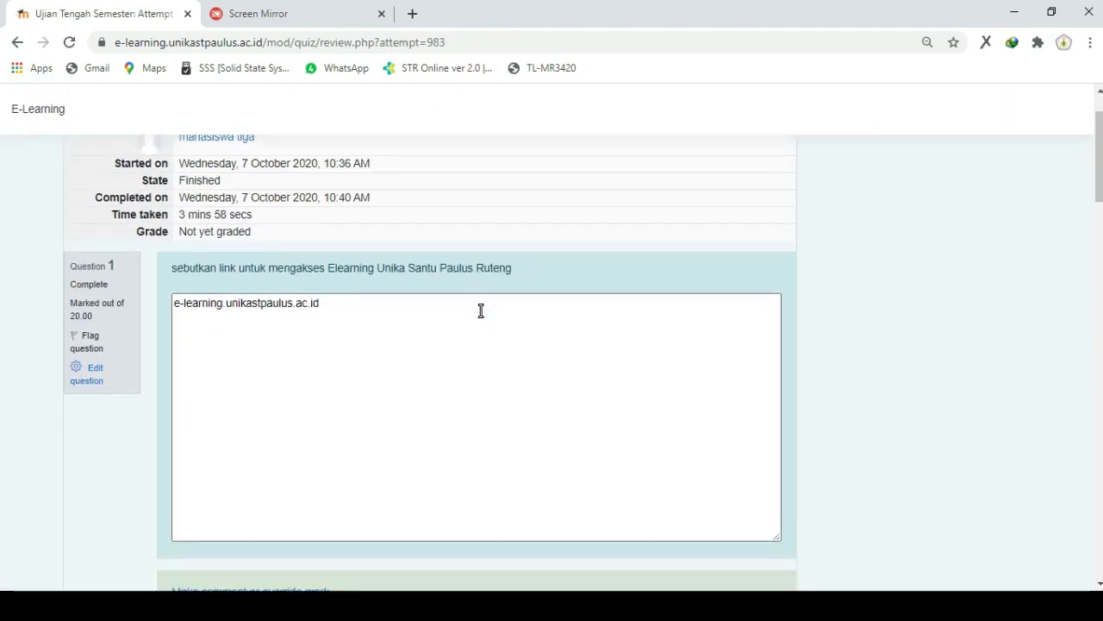
scroll(481, 311, "down", 3)
scroll(481, 310, "down", 1)
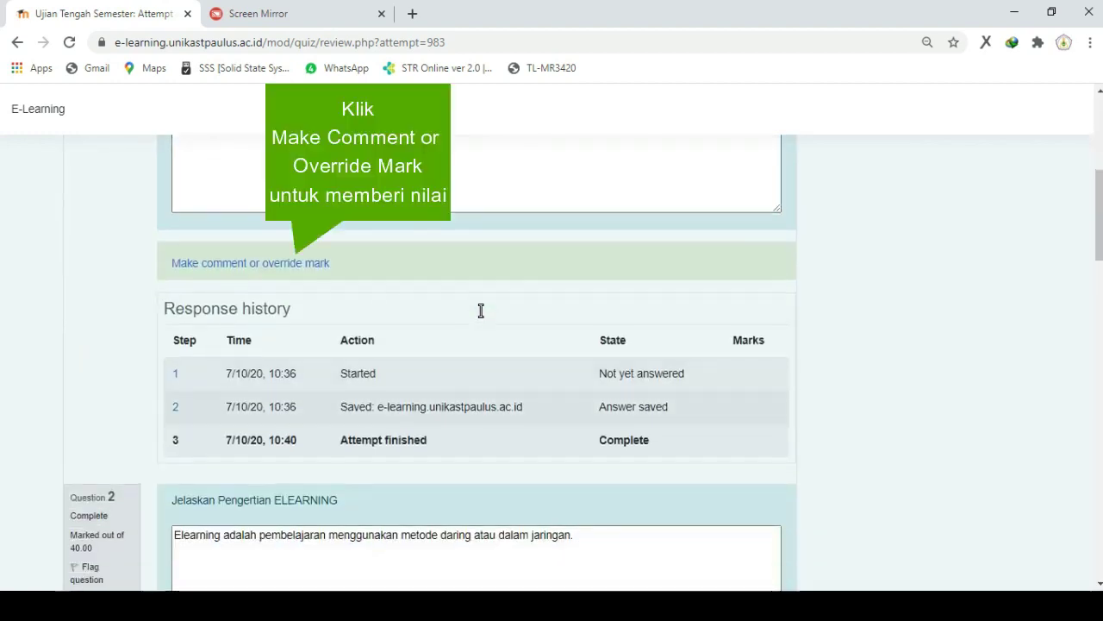
scroll(481, 310, "up", 3)
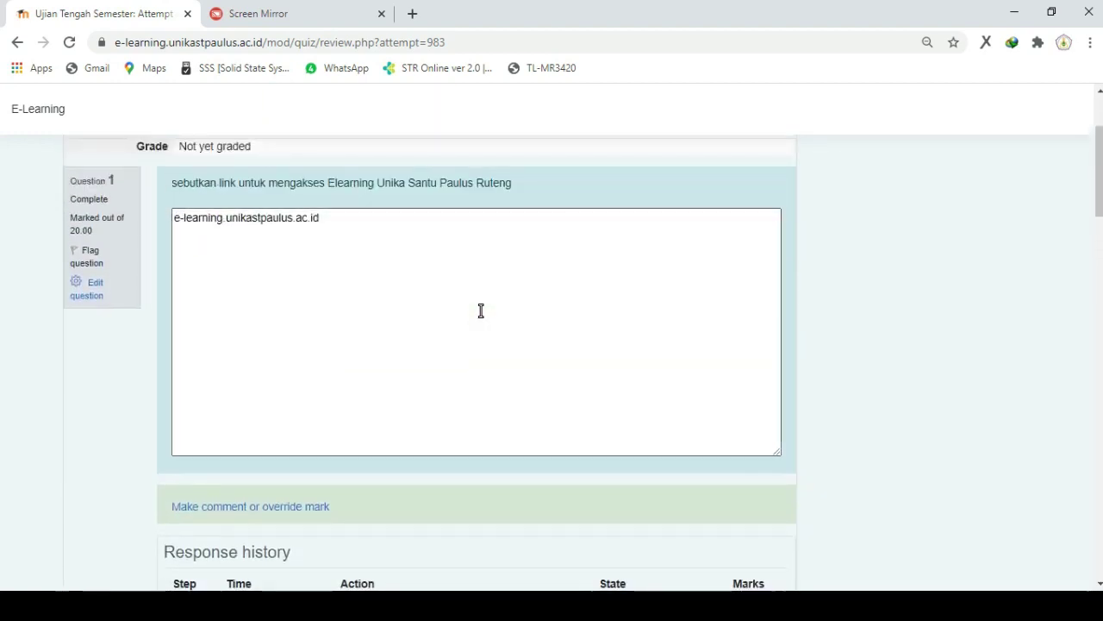
left_click(250, 507)
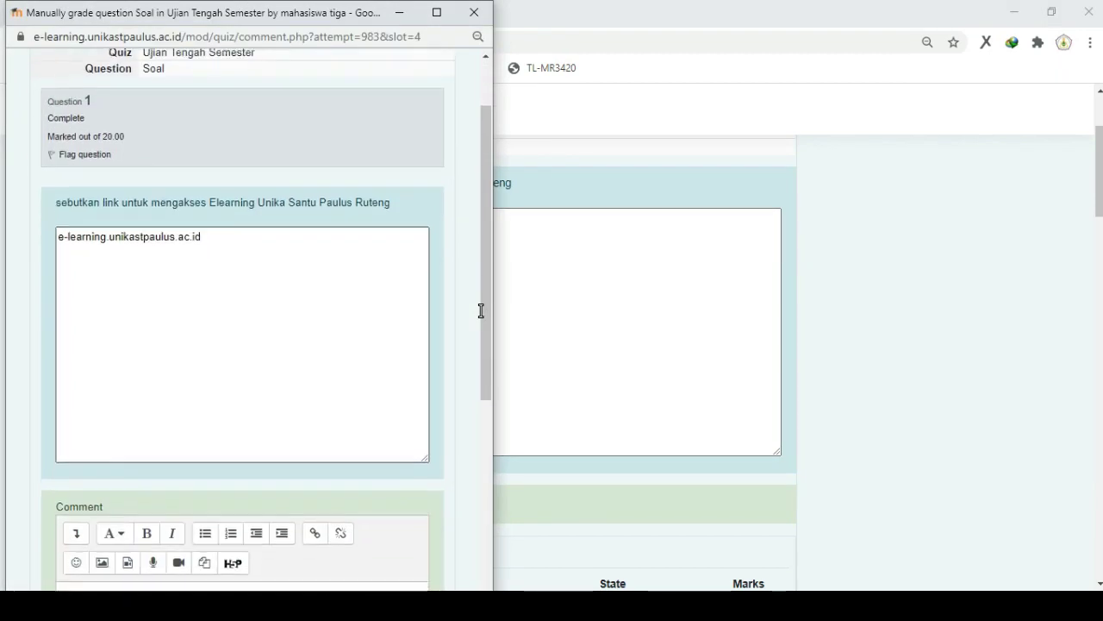
type("2")
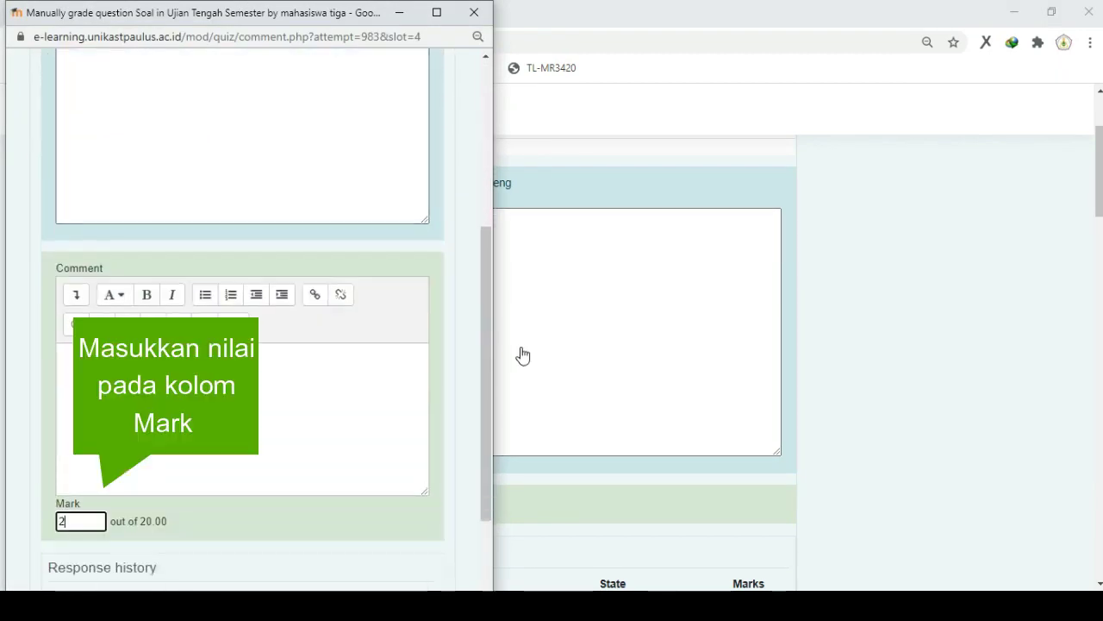
type("0")
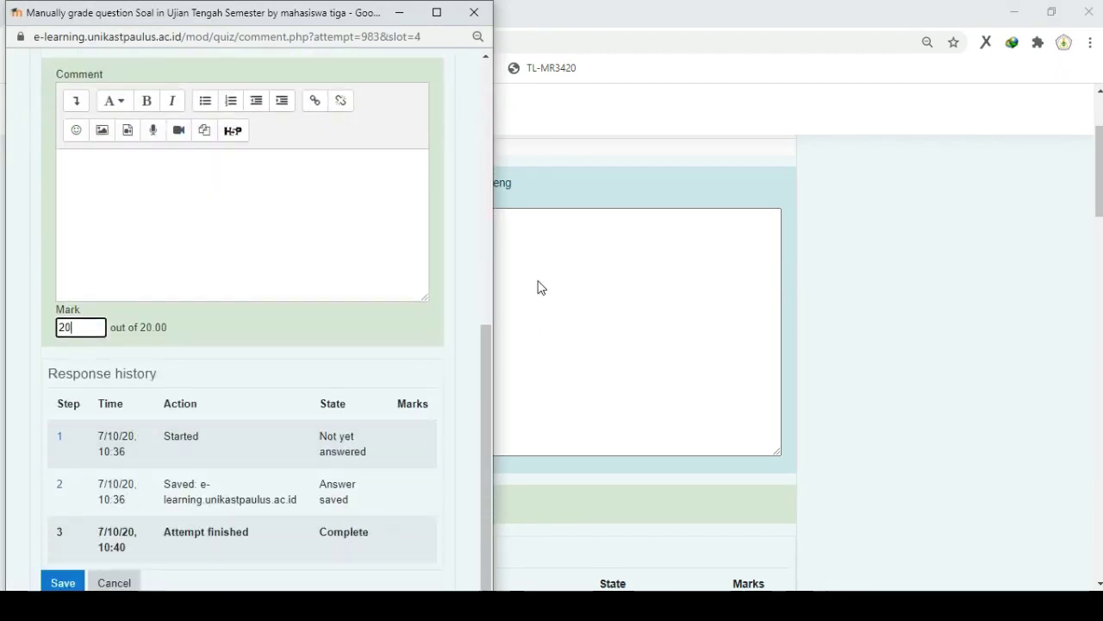
key("Tab")
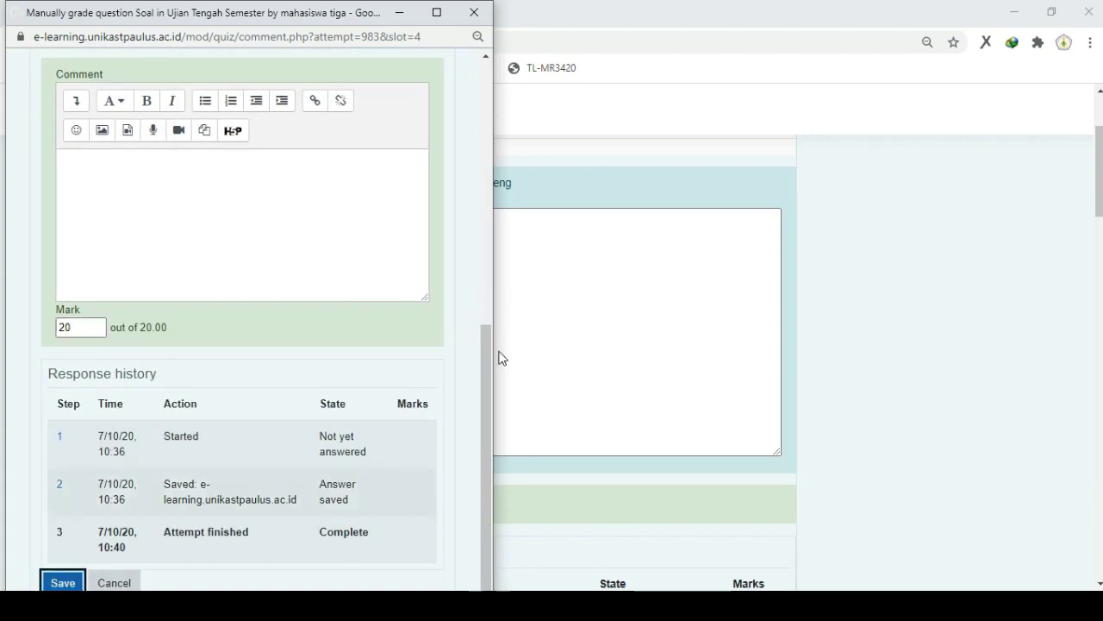
key("Return")
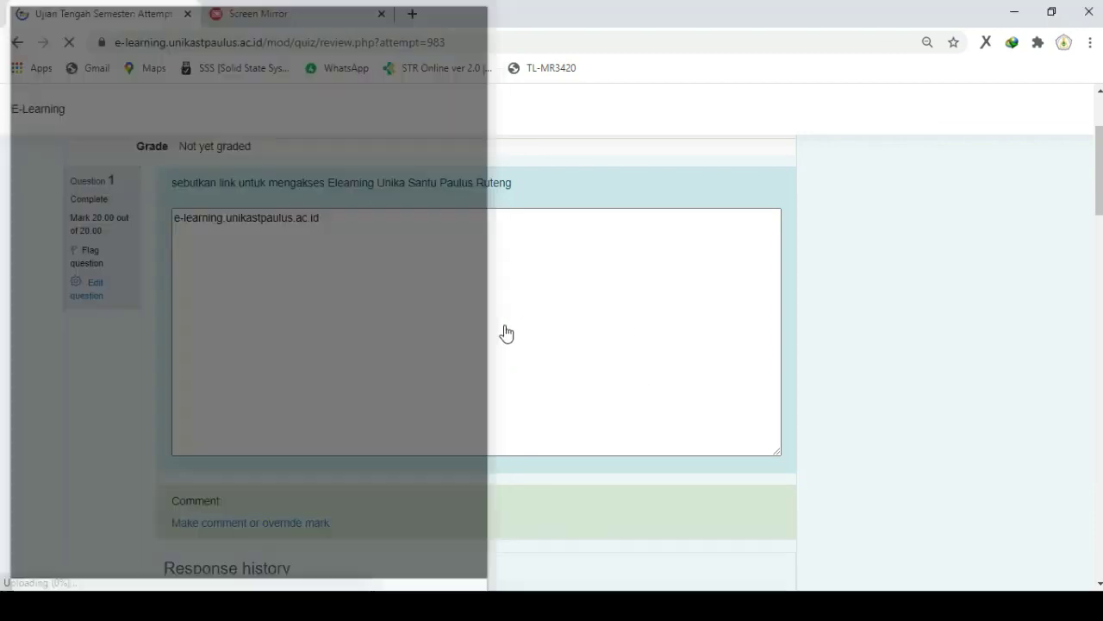
Step: Grade question 2, "Jelaskan Pengertian ELEARNING", with a mark of 35 and save it
scroll(506, 332, "down", 6)
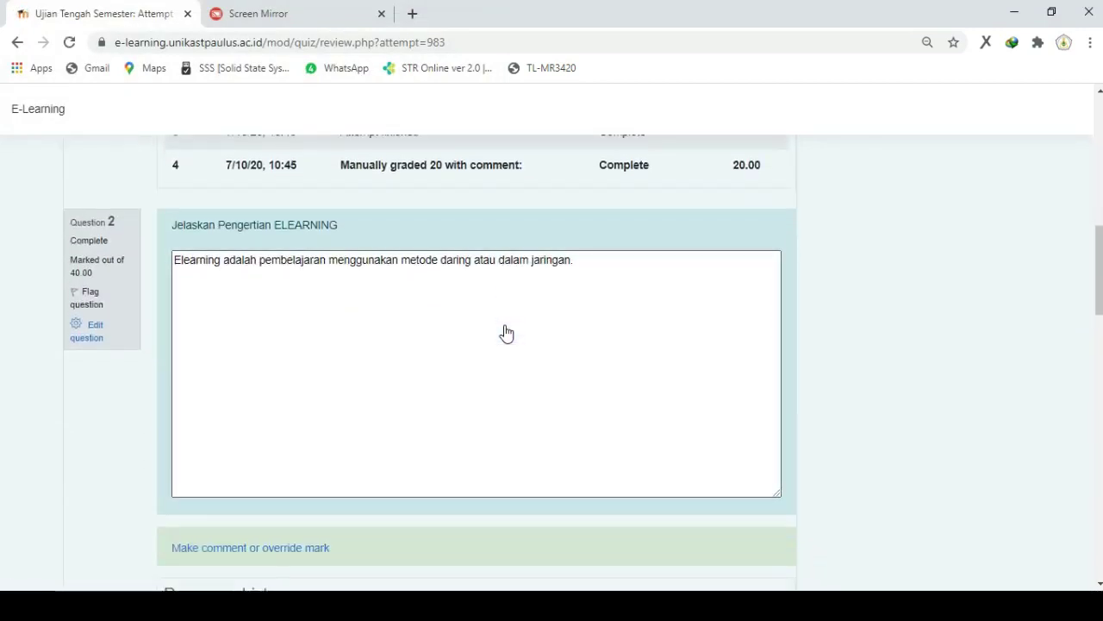
scroll(506, 333, "down", 1)
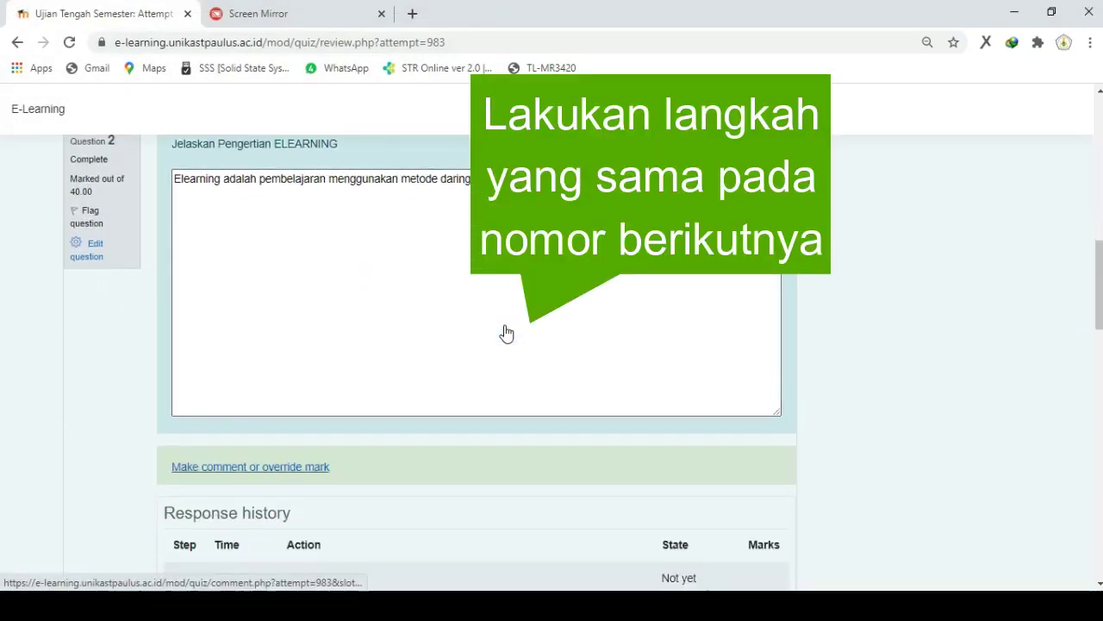
left_click(250, 467)
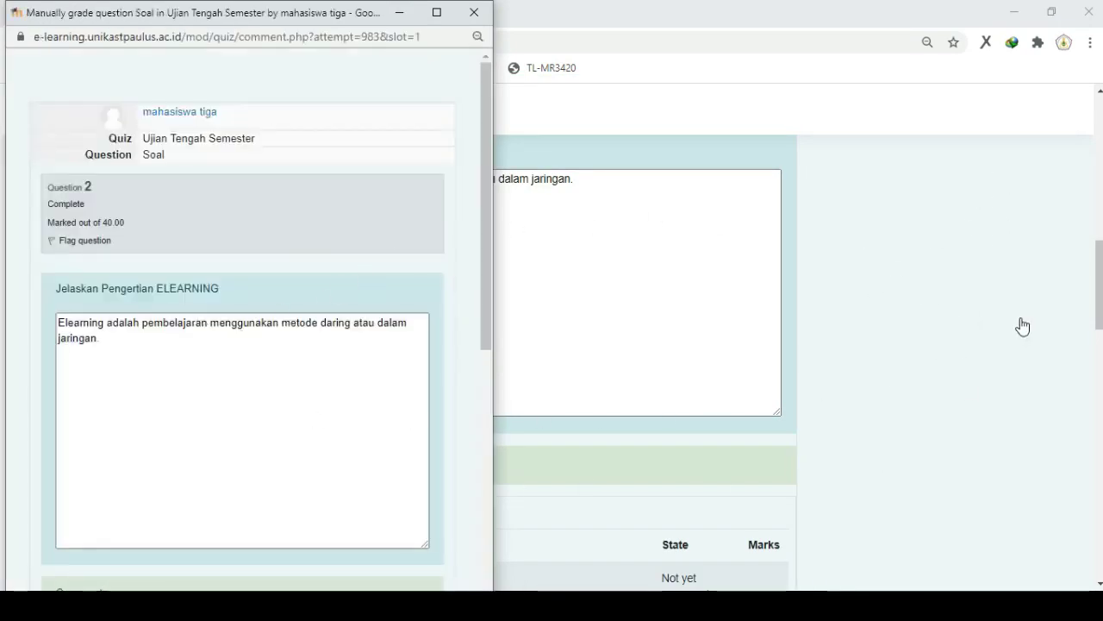
scroll(242, 319, "down", 6)
left_click(81, 359)
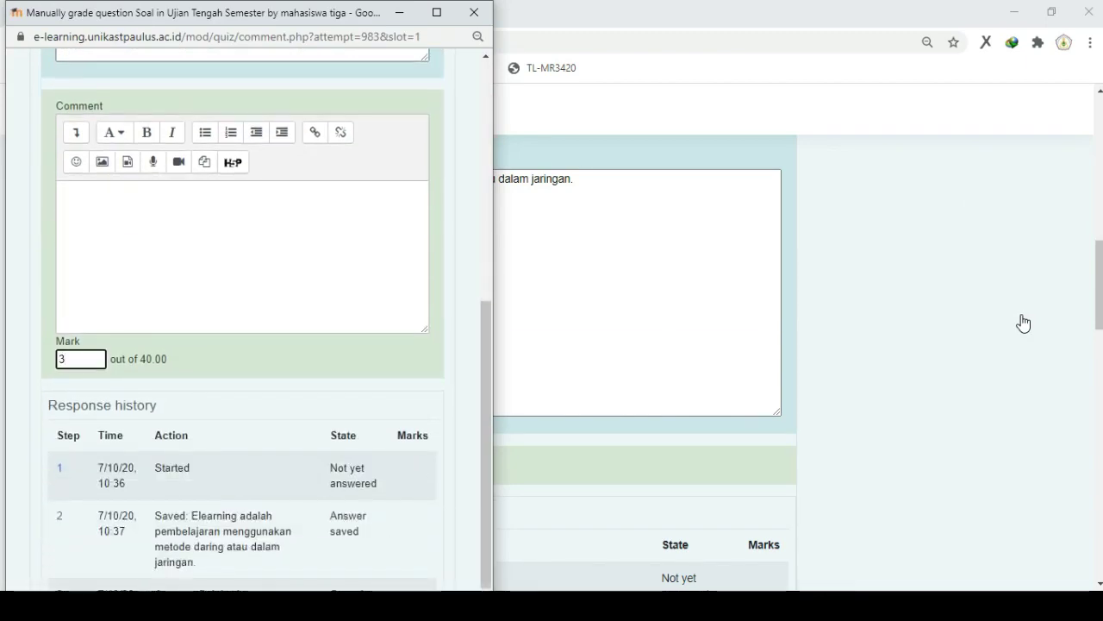
key("Tab")
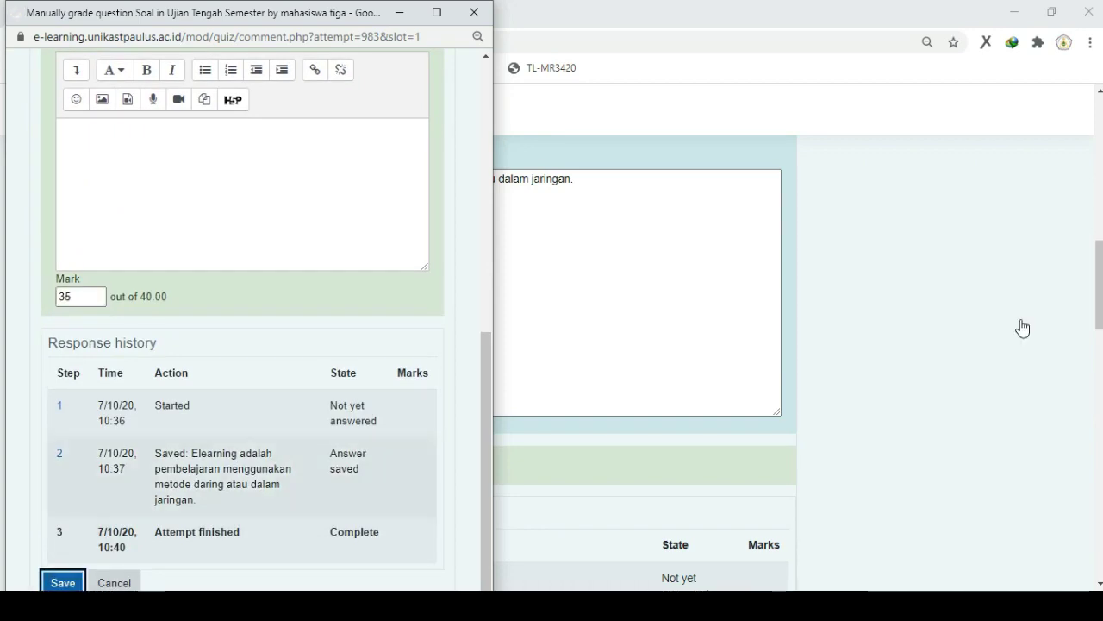
key("Return")
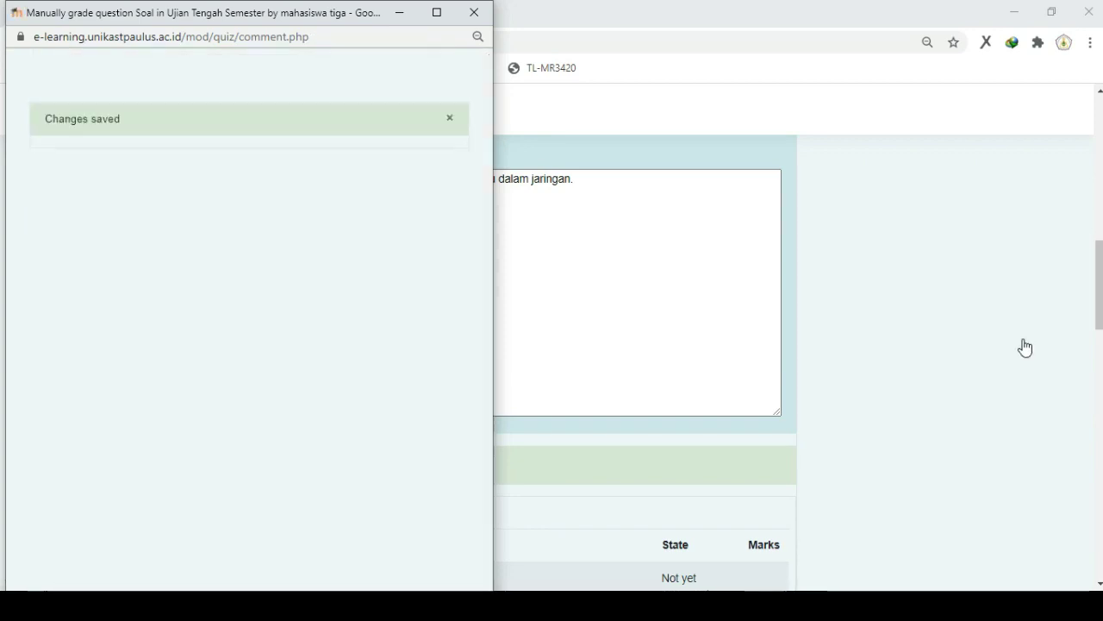
Step: Grade question 3, about applications that support elearning, with a mark of 15 and save it
scroll(963, 331, "down", 5)
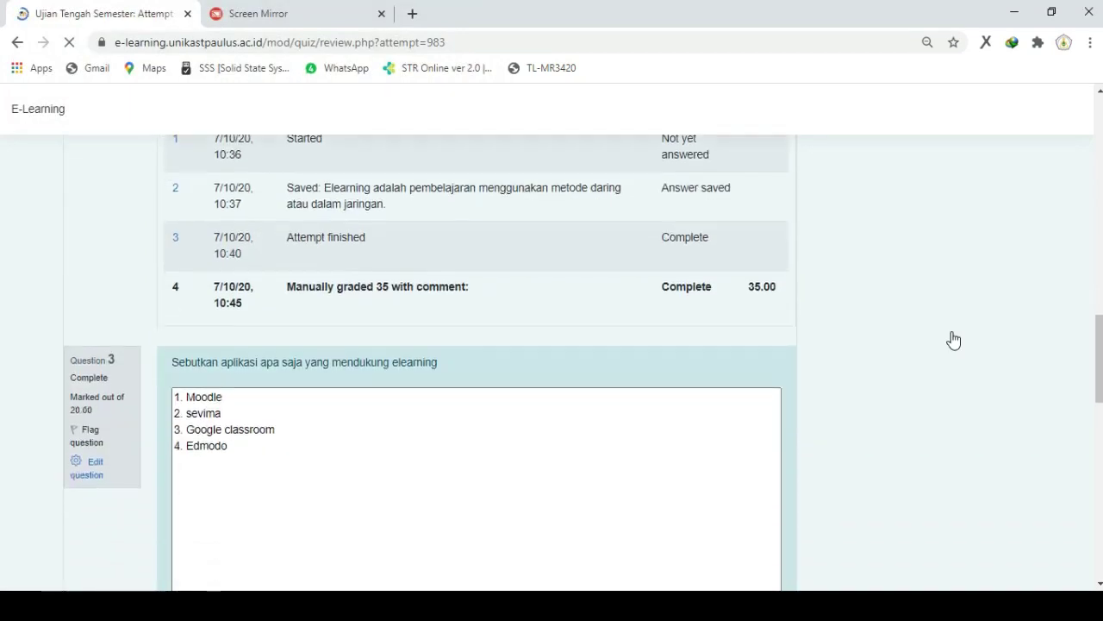
scroll(953, 340, "down", 3)
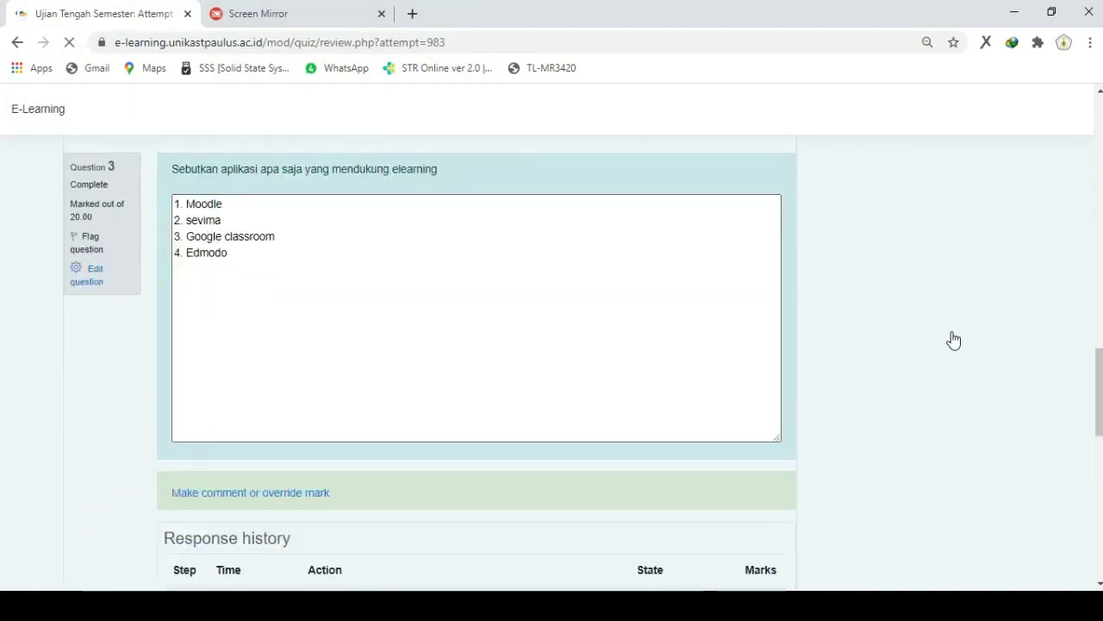
left_click(250, 493)
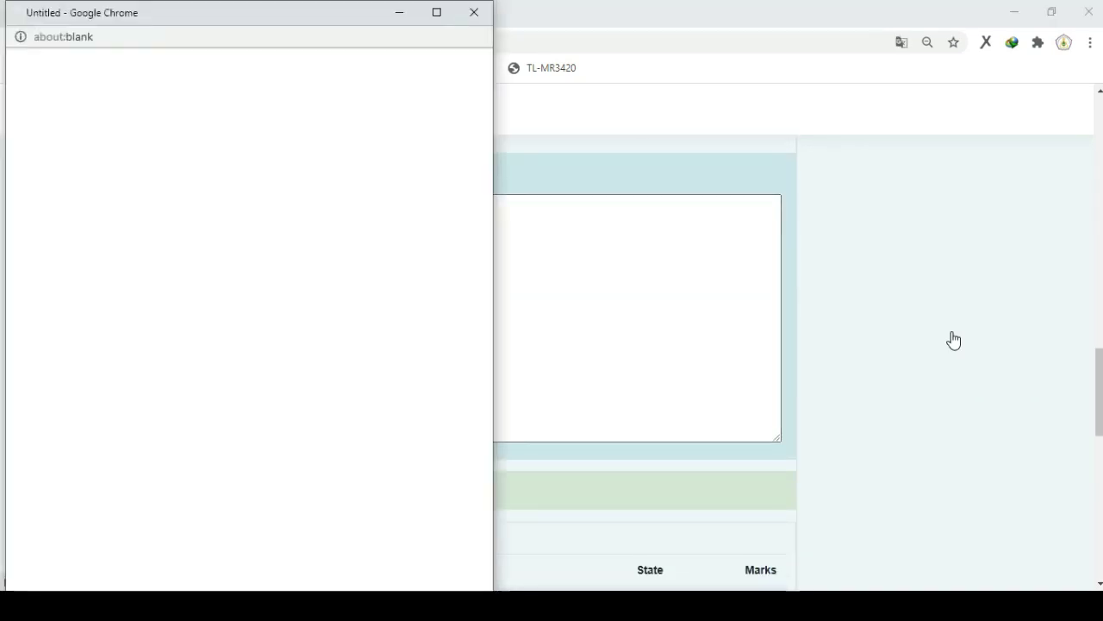
scroll(250, 319, "down", 5)
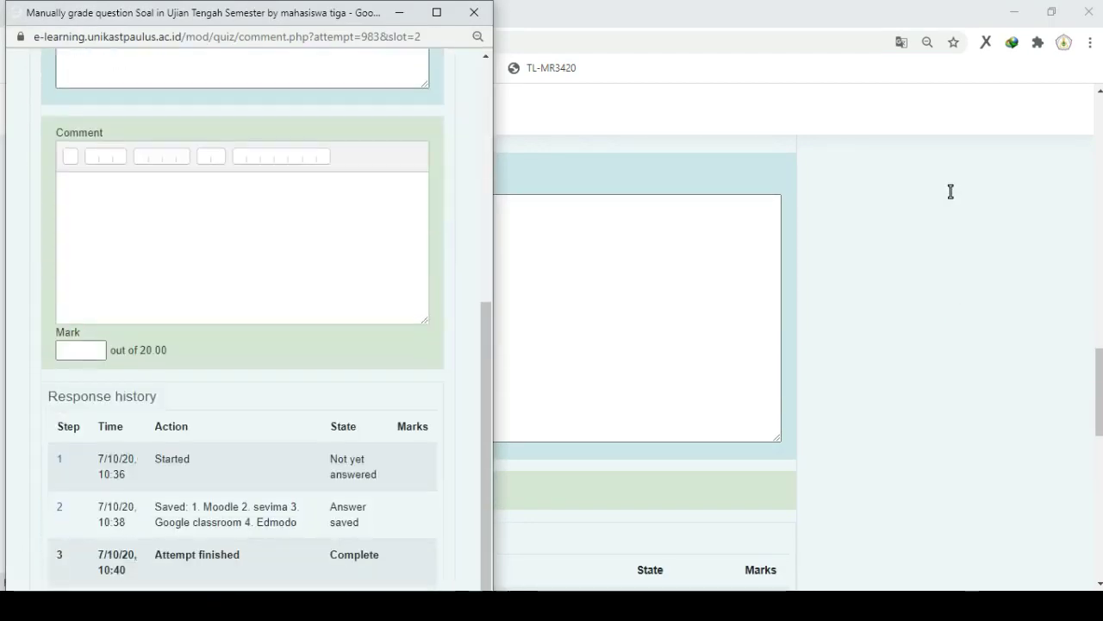
scroll(250, 318, "up", 1)
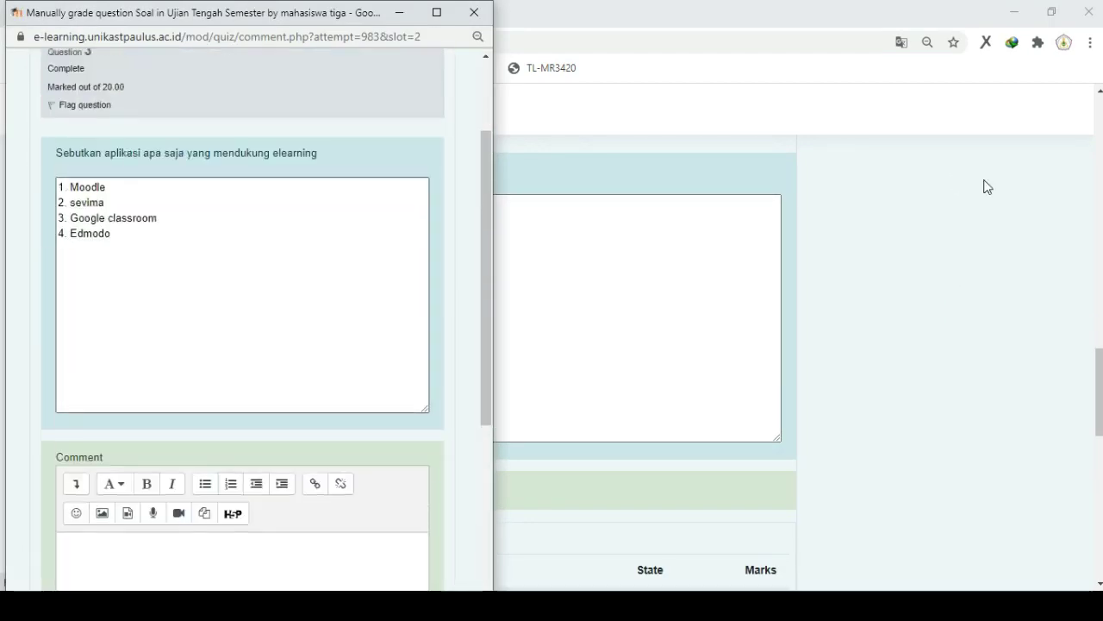
scroll(250, 319, "down", 4)
left_click(81, 327)
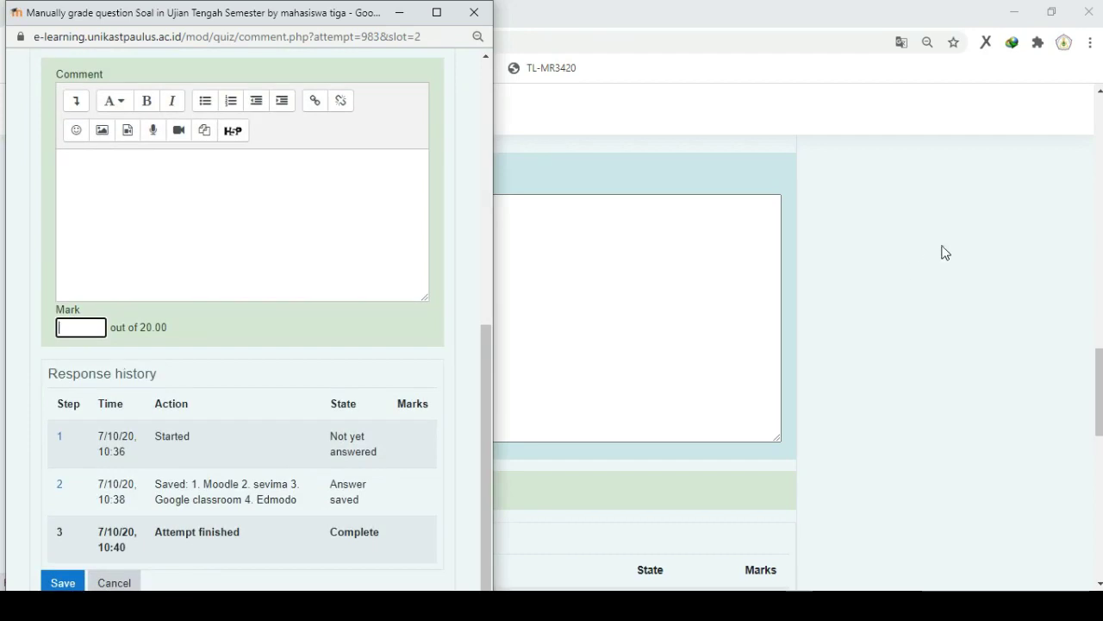
type("15")
key("Tab")
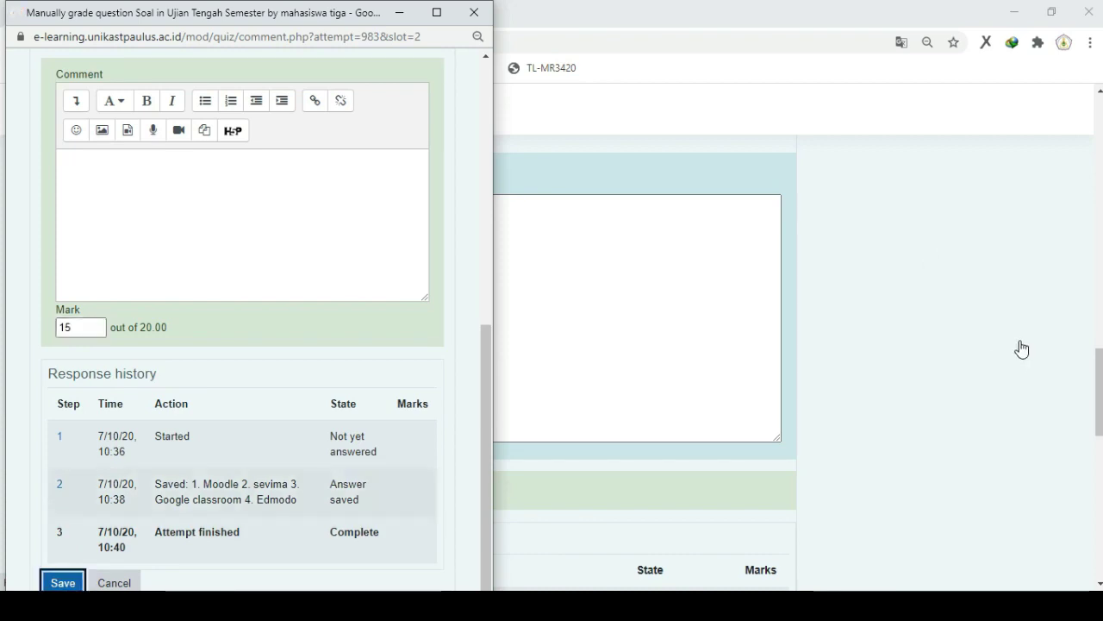
key("Return")
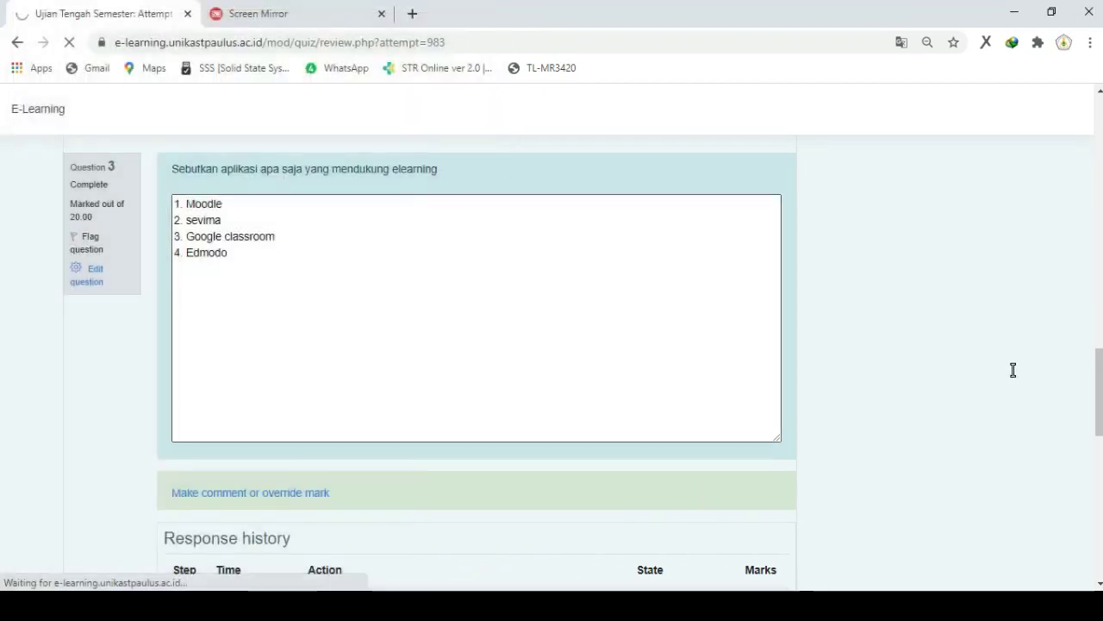
Step: Grade question 4, about "Self Enrollment" in Moodle, with a mark of 15 and save it
key("Tab")
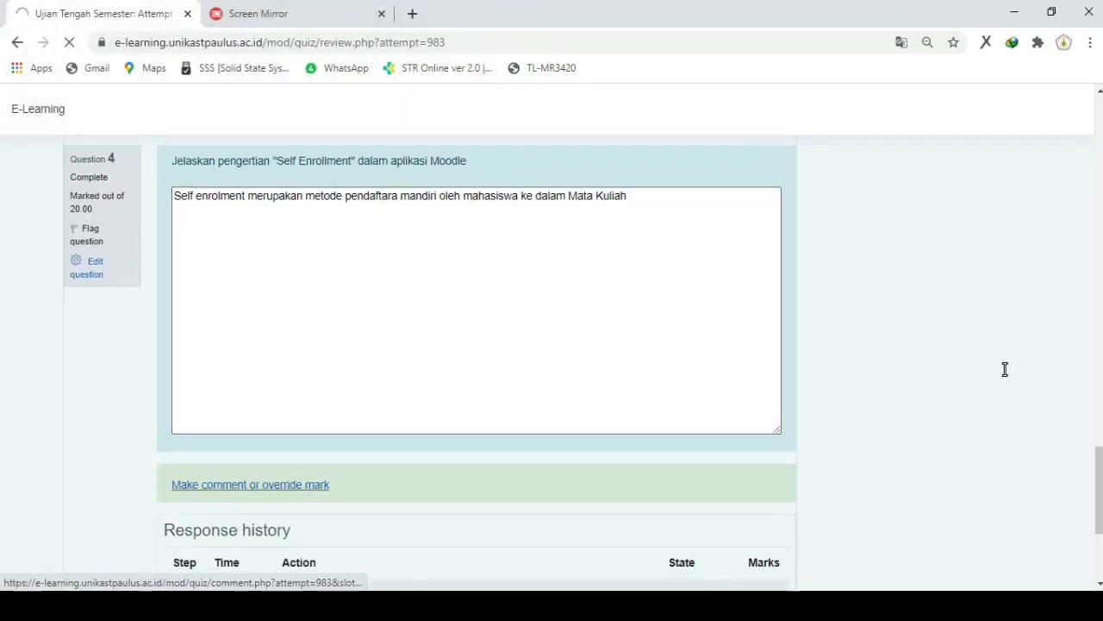
key("Return")
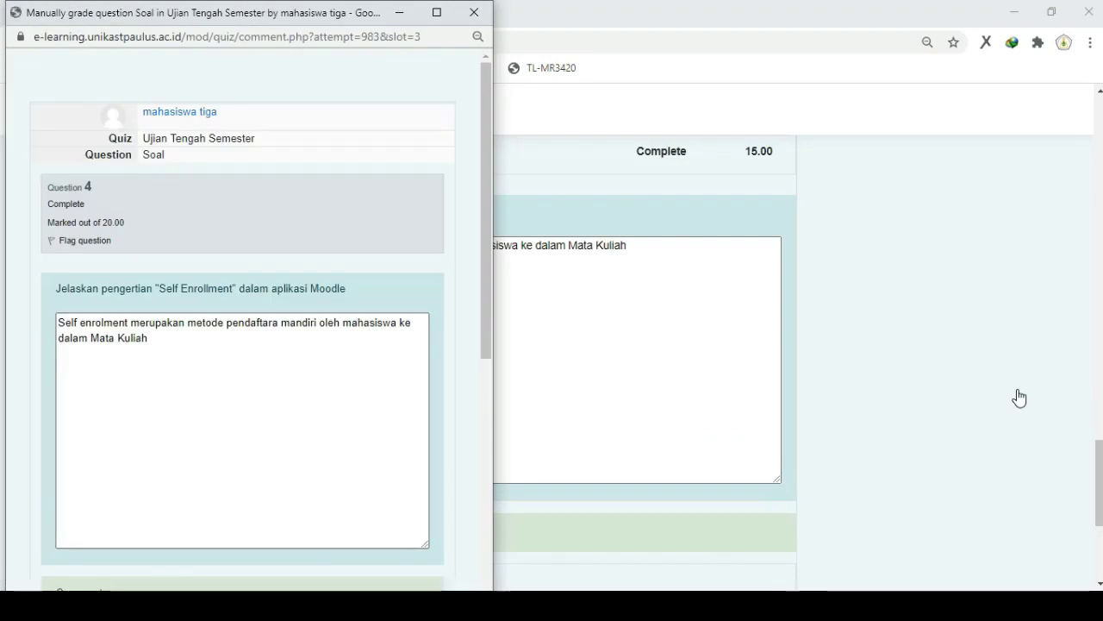
key("Page_Down")
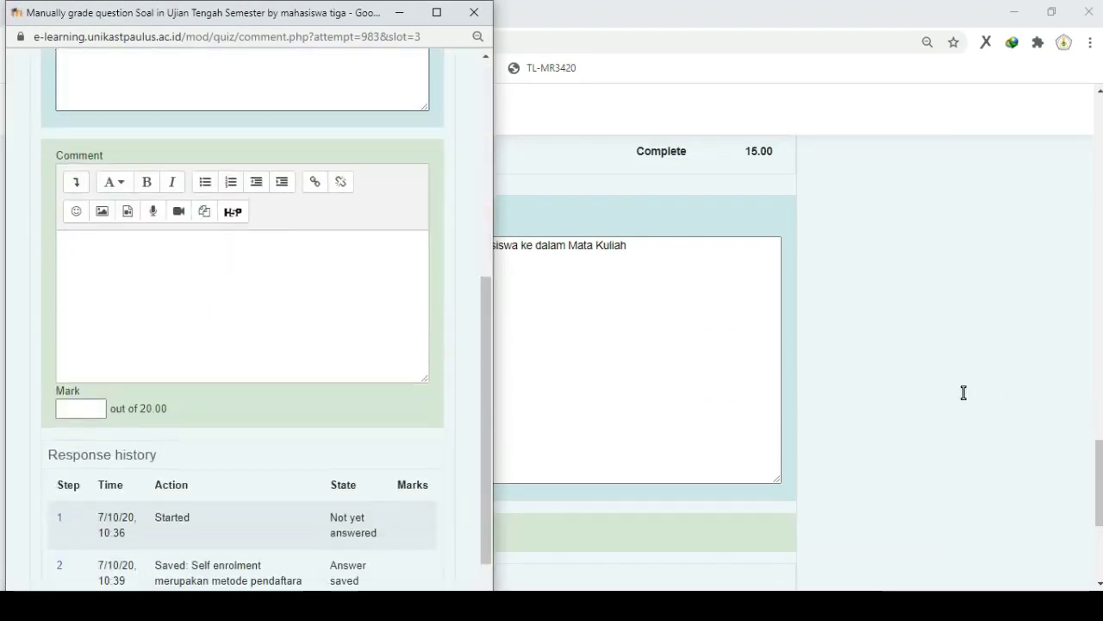
left_click(81, 358)
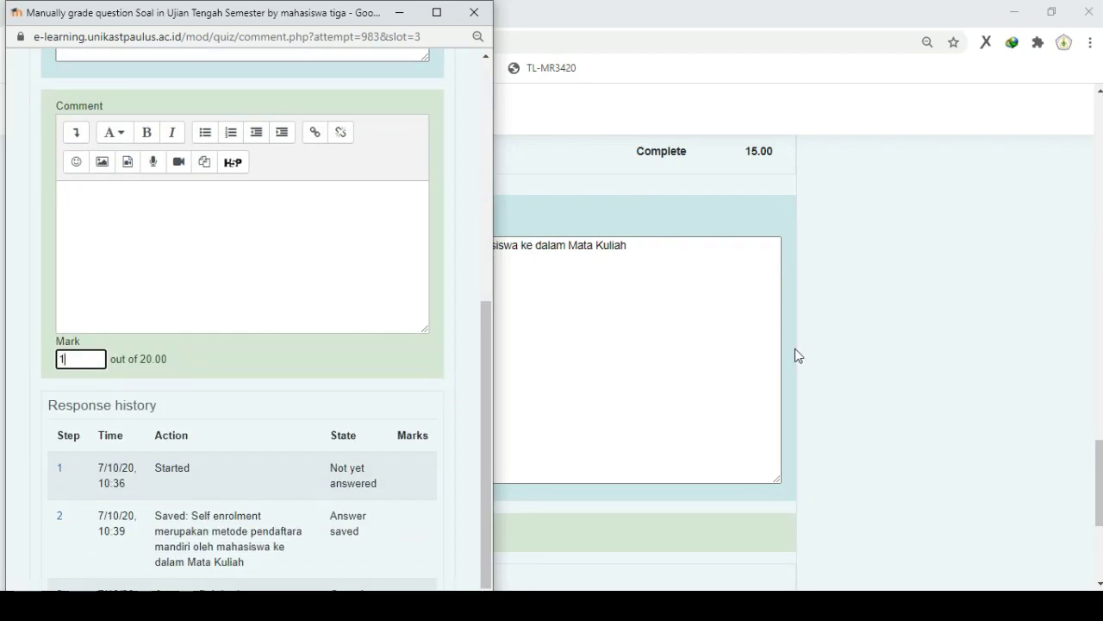
scroll(243, 319, "up", 4)
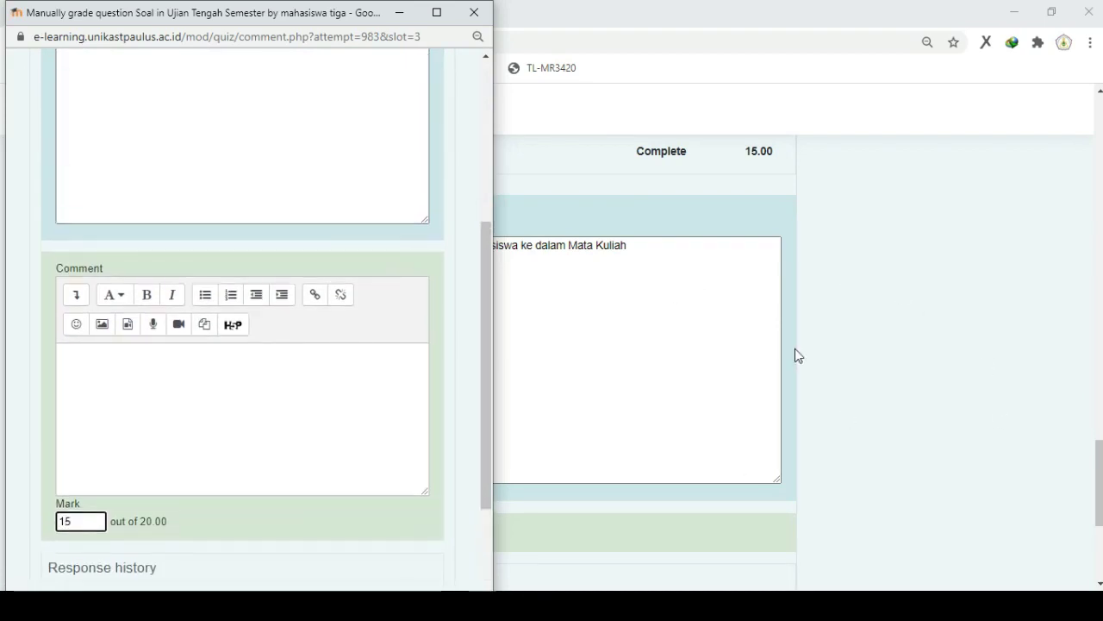
scroll(243, 319, "down", 5)
left_click(63, 582)
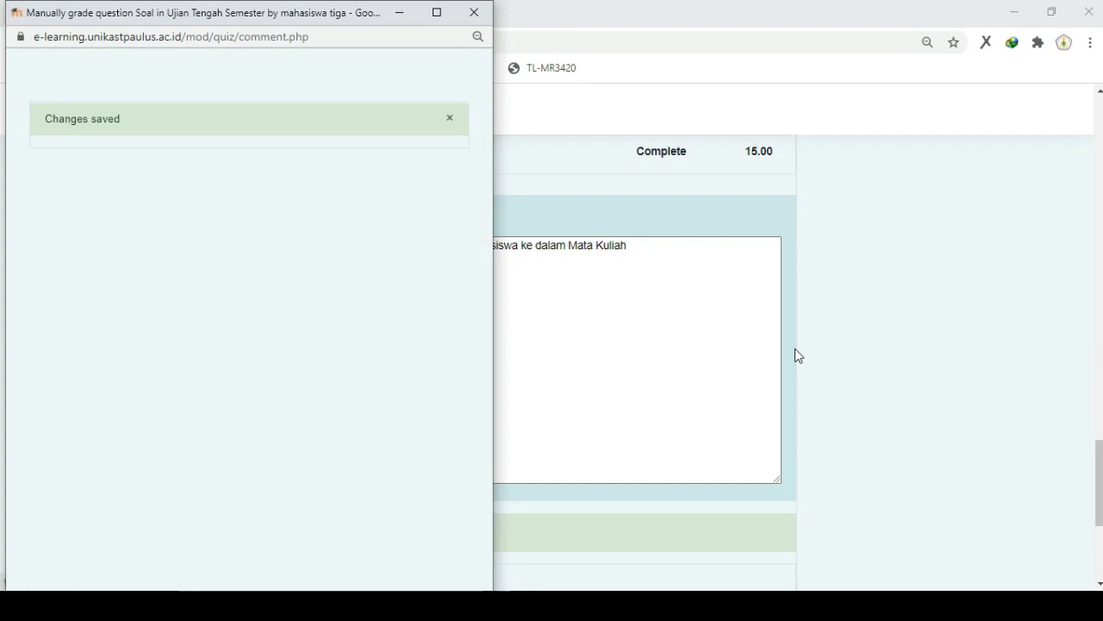
Step: Finish the attempt review and open the attempts report of the Ujian Tengah Semester quiz
scroll(795, 356, "down", 4)
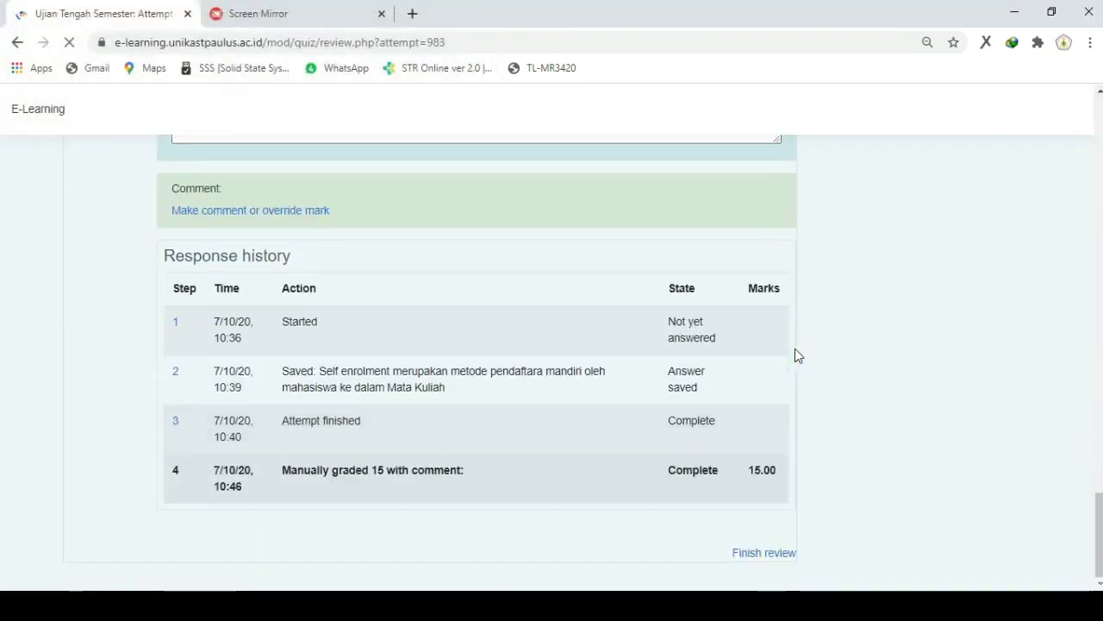
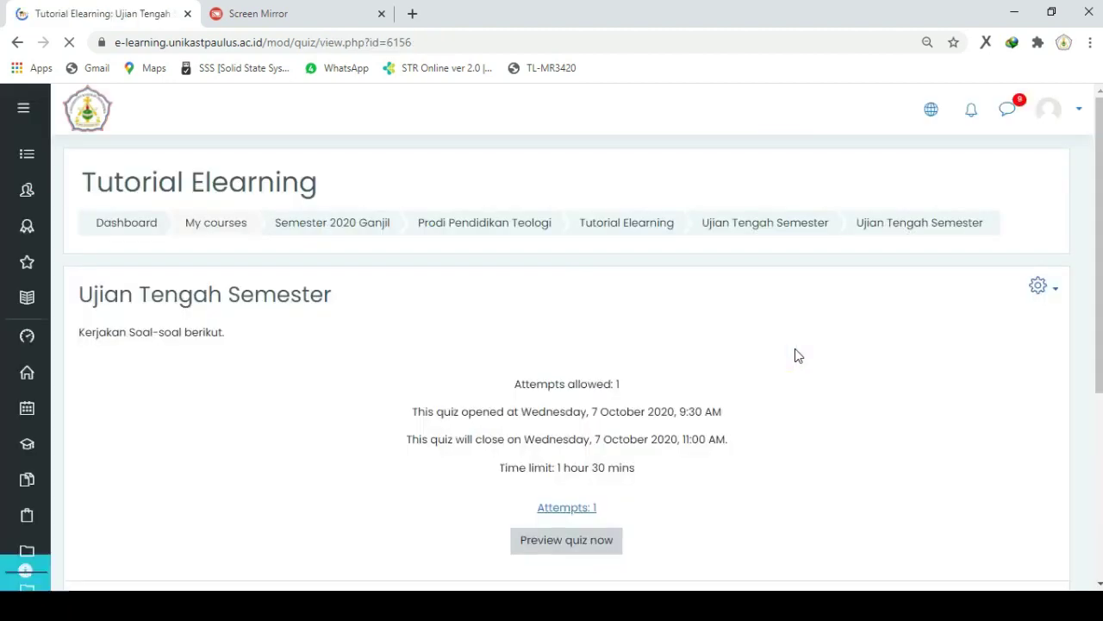
scroll(796, 355, "down", 4)
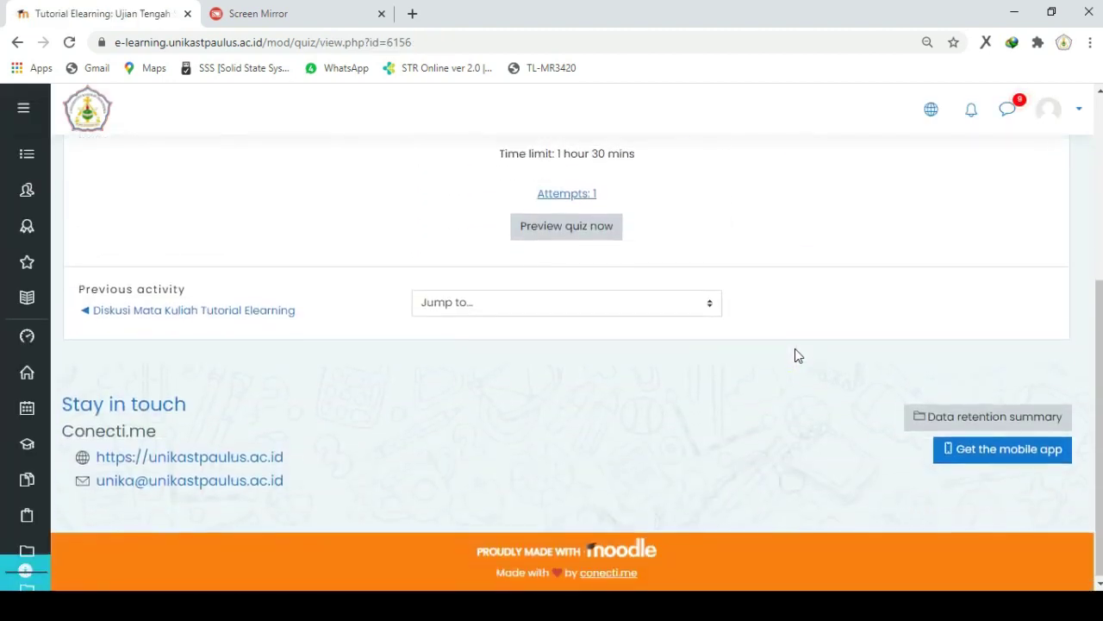
scroll(796, 355, "up", 2)
scroll(795, 355, "up", 2)
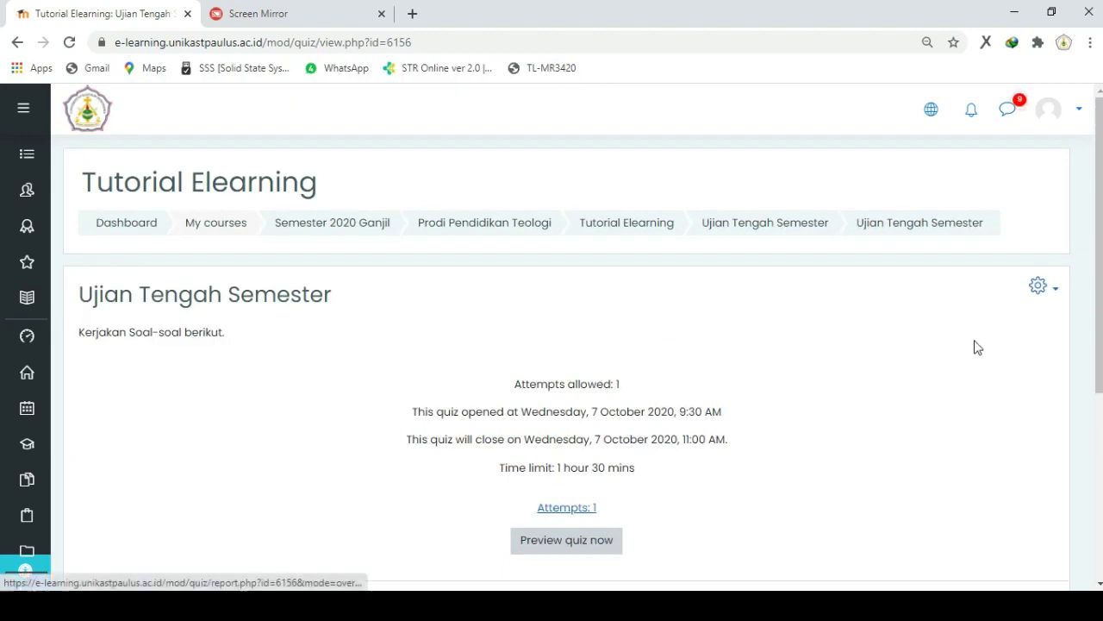
left_click(566, 507)
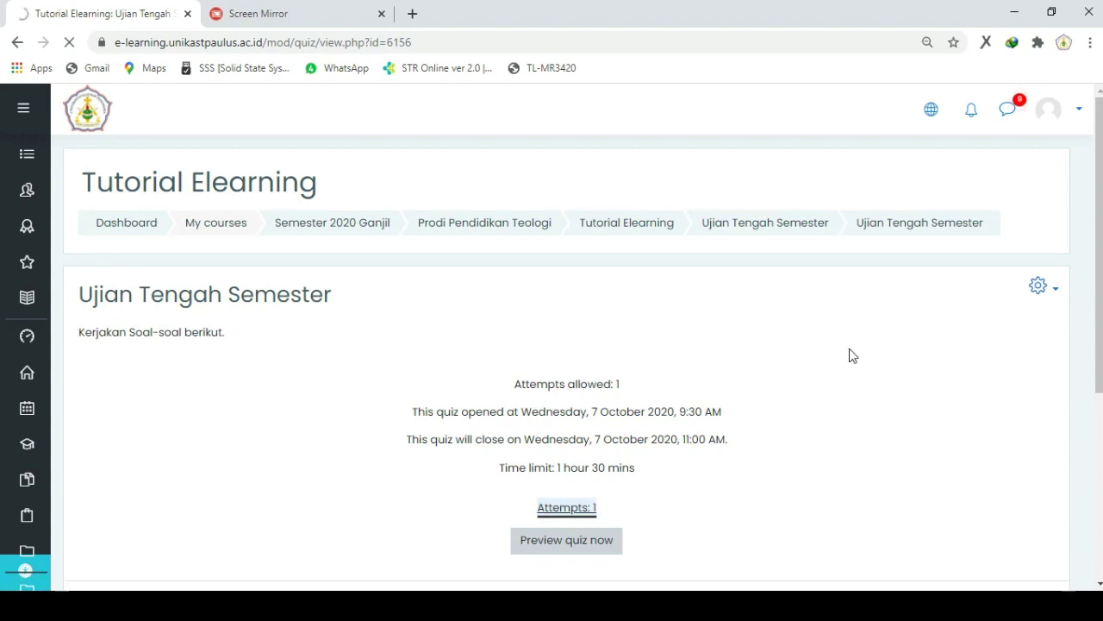
Step: Review the marks in the attempts table and download its data as Microsoft Excel (.xlsx)
scroll(849, 356, "down", 6)
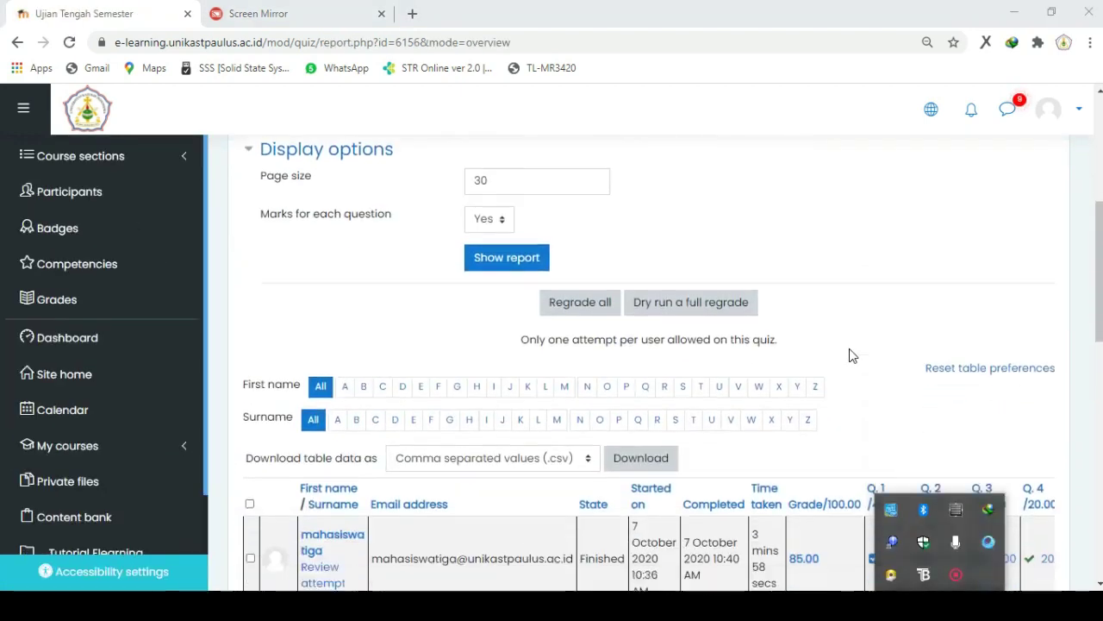
scroll(850, 356, "down", 1)
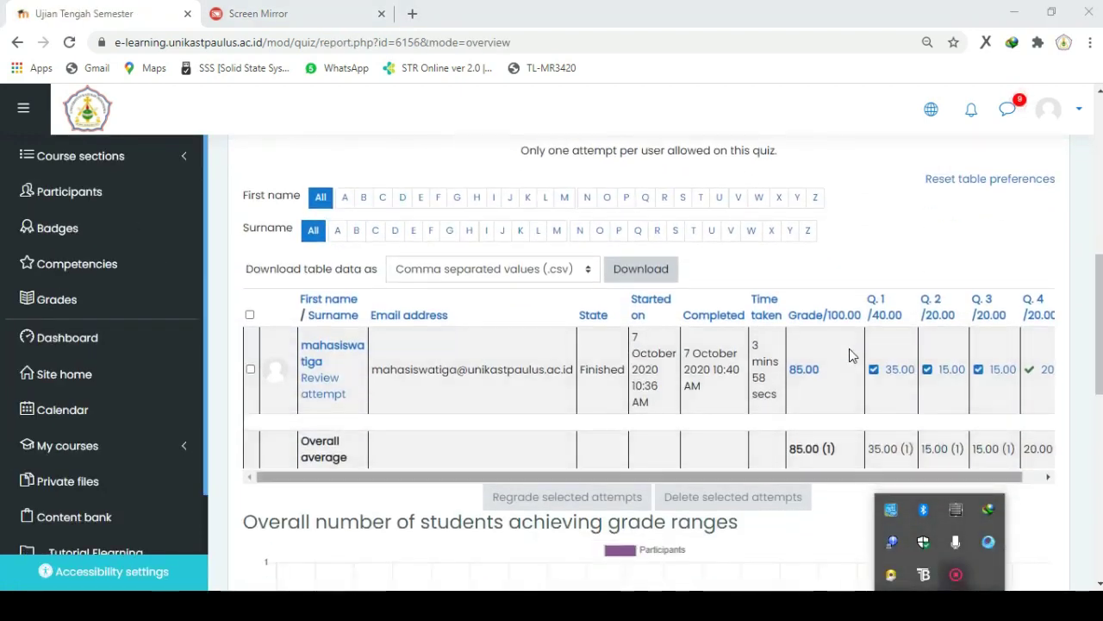
scroll(849, 348, "right", 1)
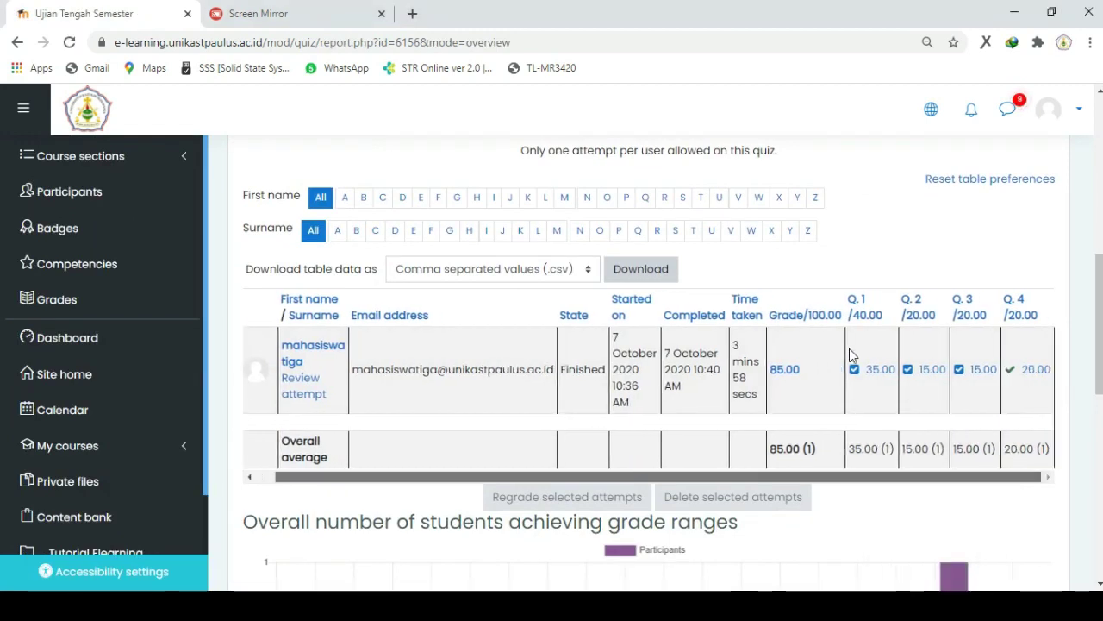
scroll(849, 356, "left", 1)
scroll(849, 355, "right", 1)
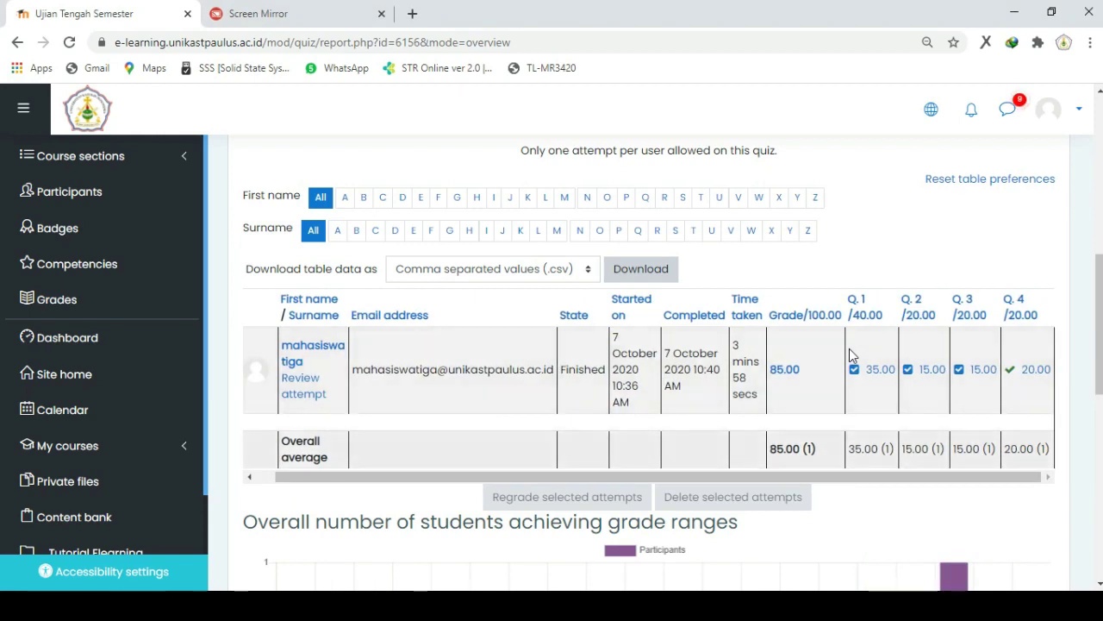
scroll(849, 355, "left", 1)
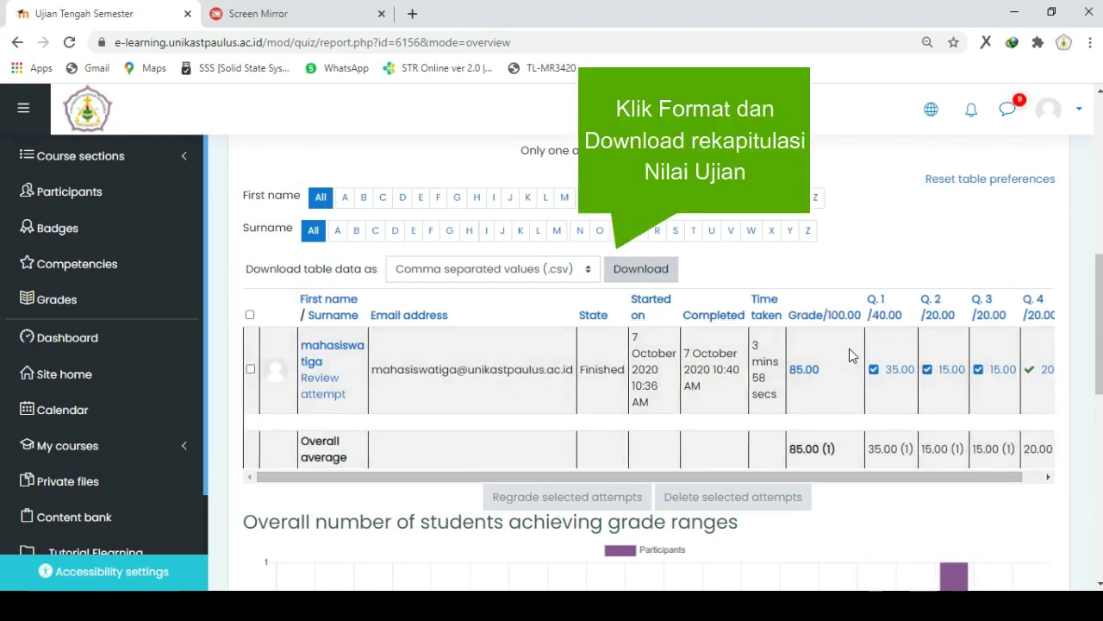
left_click(543, 269)
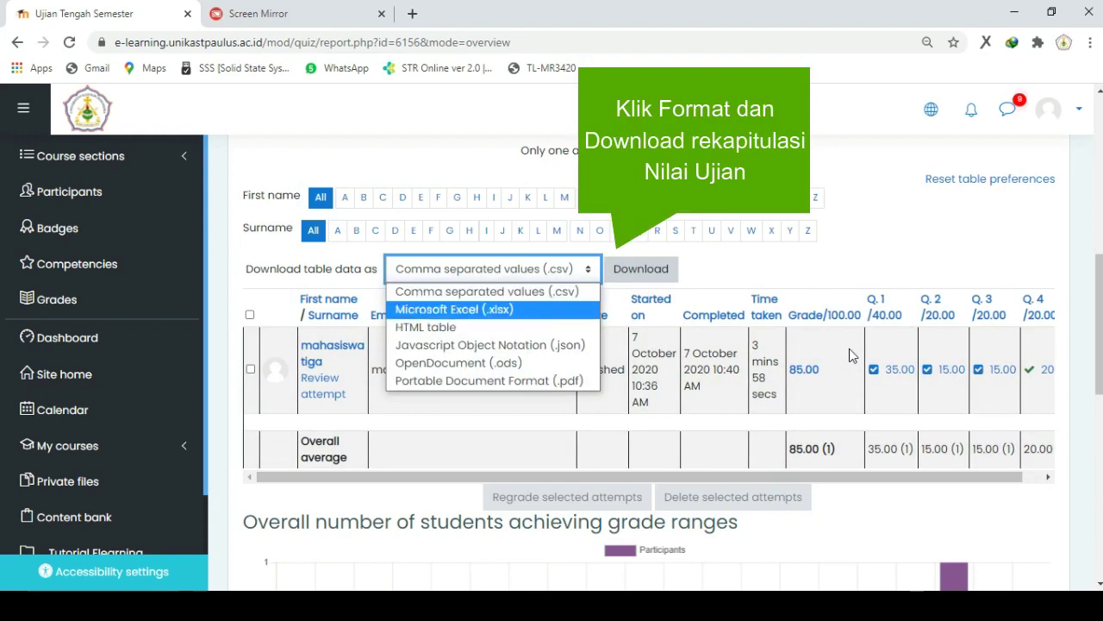
left_click(483, 310)
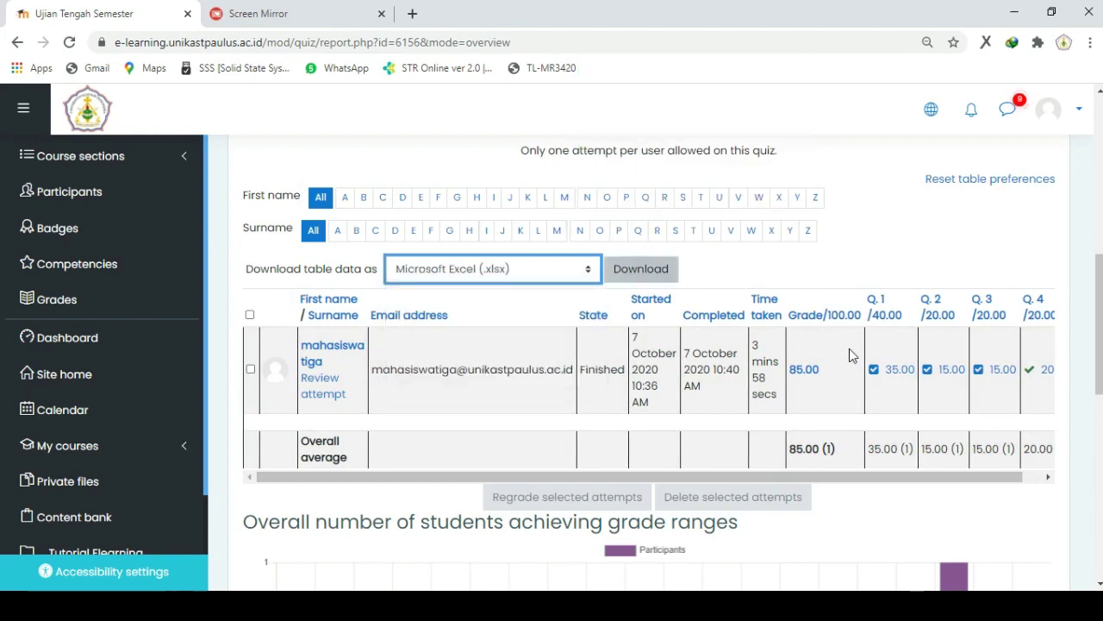
key("Tab")
key("Return")
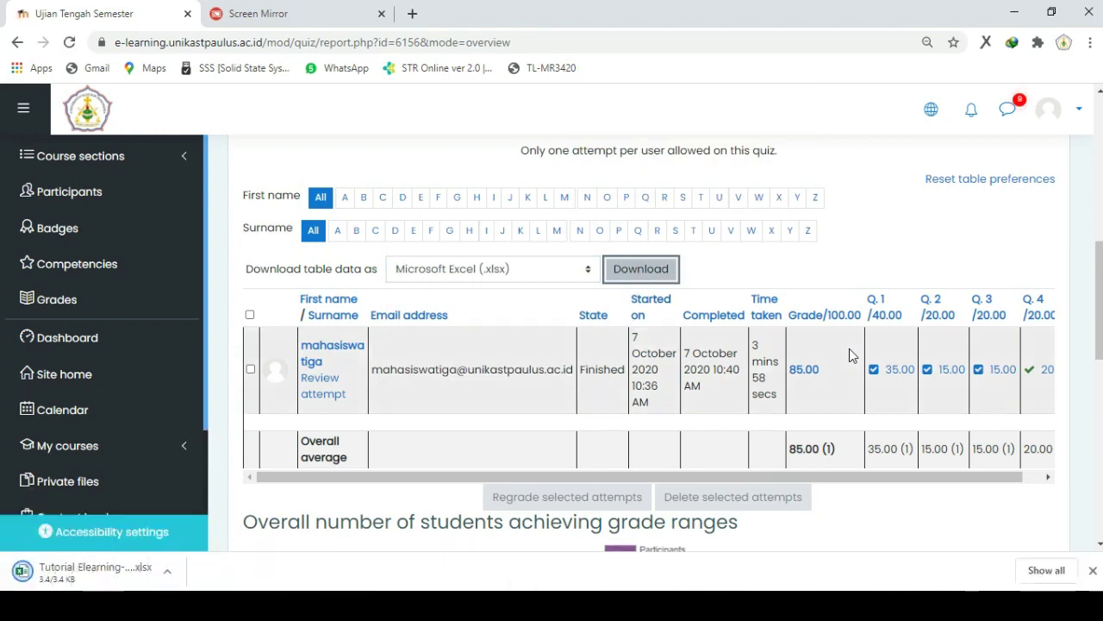
Step: Open the downloaded grades workbook in Excel and widen the Email address, Grade and Q. 1 to Q. 4 columns
scroll(849, 349, "down", 1)
scroll(849, 348, "up", 1)
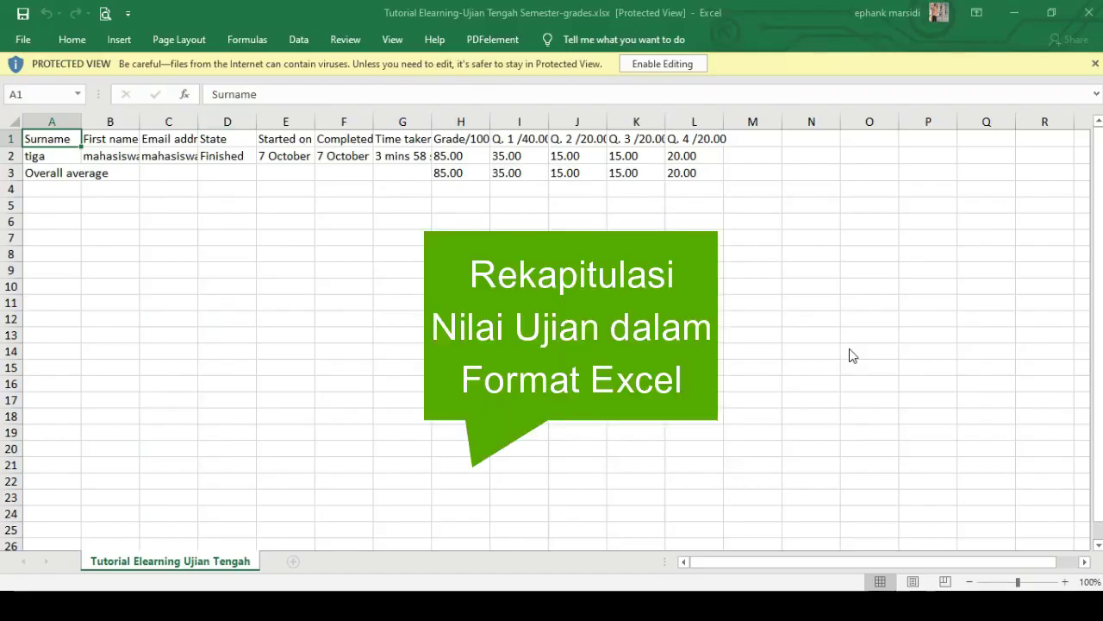
left_click_drag(199, 121, 270, 122)
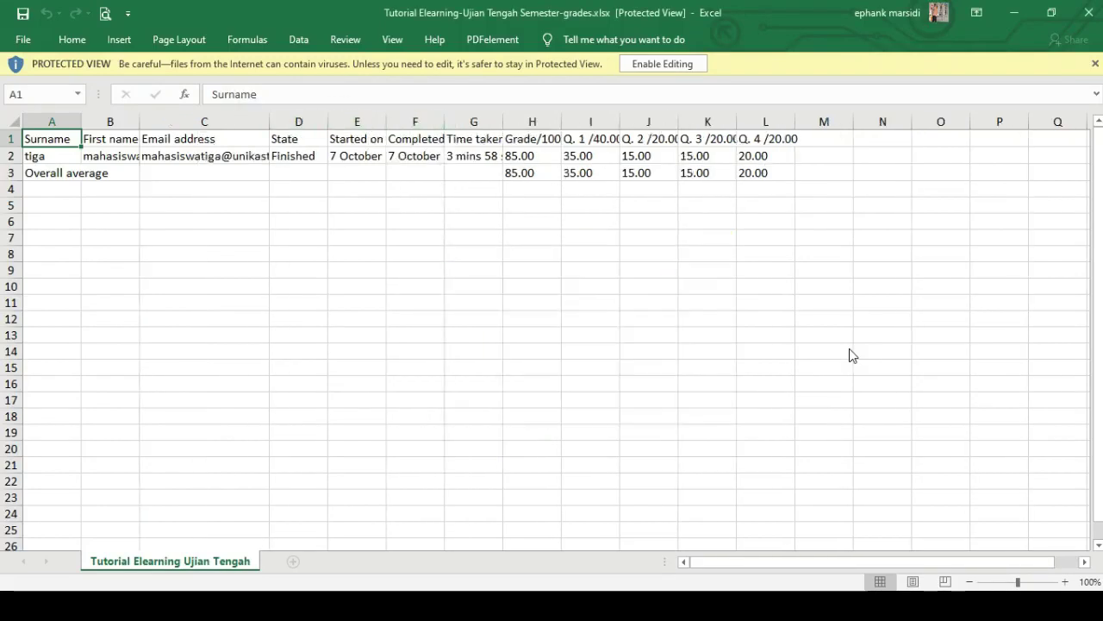
left_click_drag(562, 122, 942, 122)
Step: Highlight the question marks in I1:L3 and the grade in H1:H2, and widen the First name column
left_click_drag(637, 139, 889, 172)
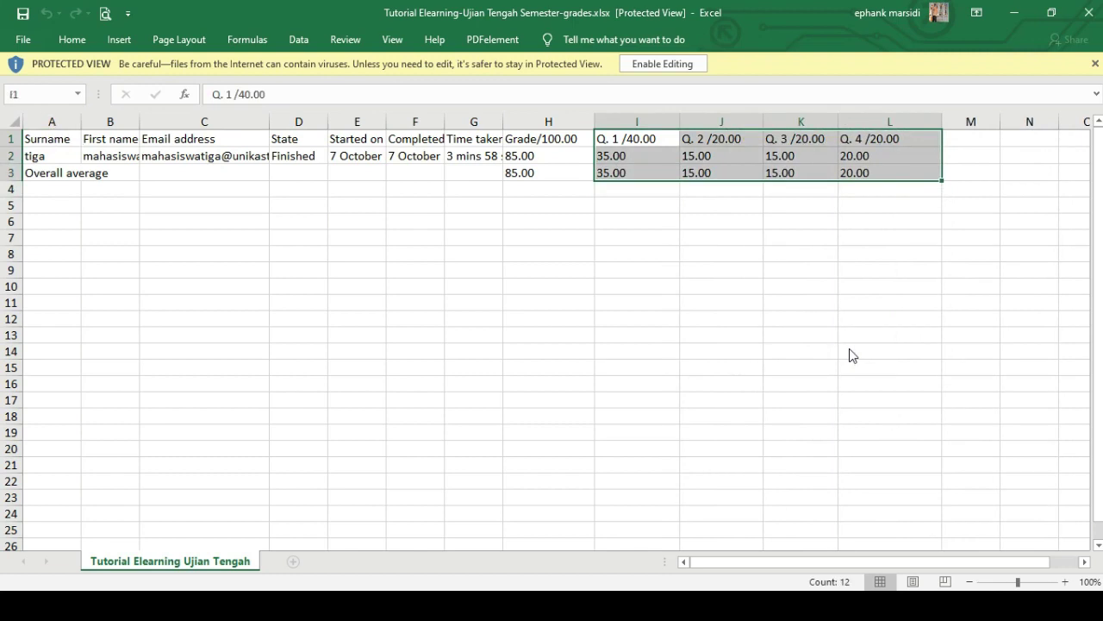
mouse_move(548, 139)
left_mouse_down()
mouse_move(549, 172)
mouse_move(548, 155)
left_mouse_up()
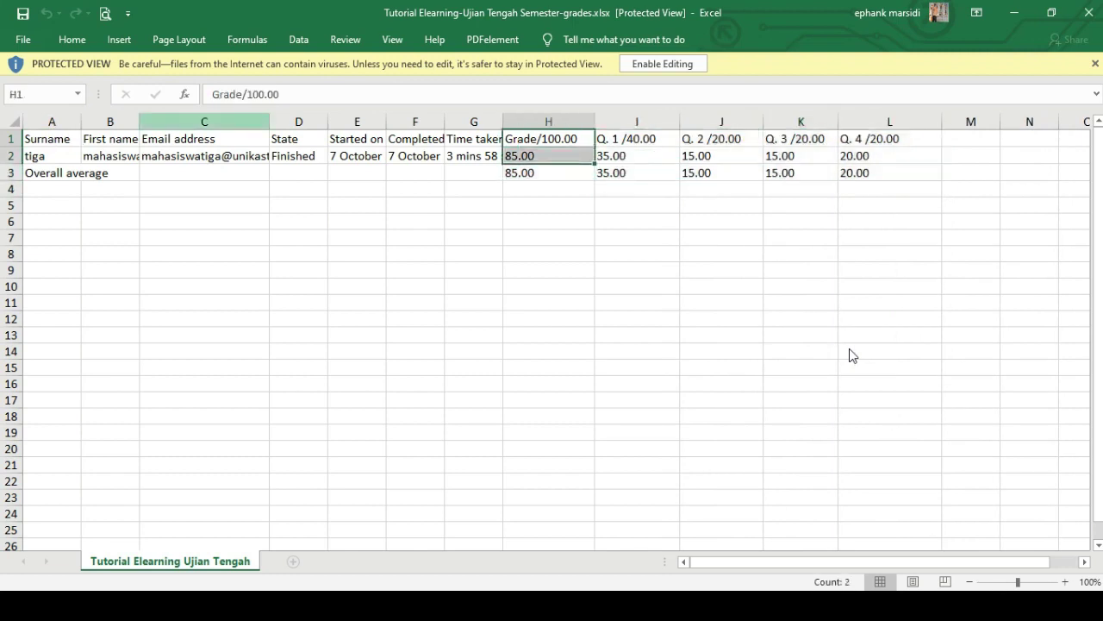
left_click_drag(139, 122, 214, 122)
left_click(278, 222)
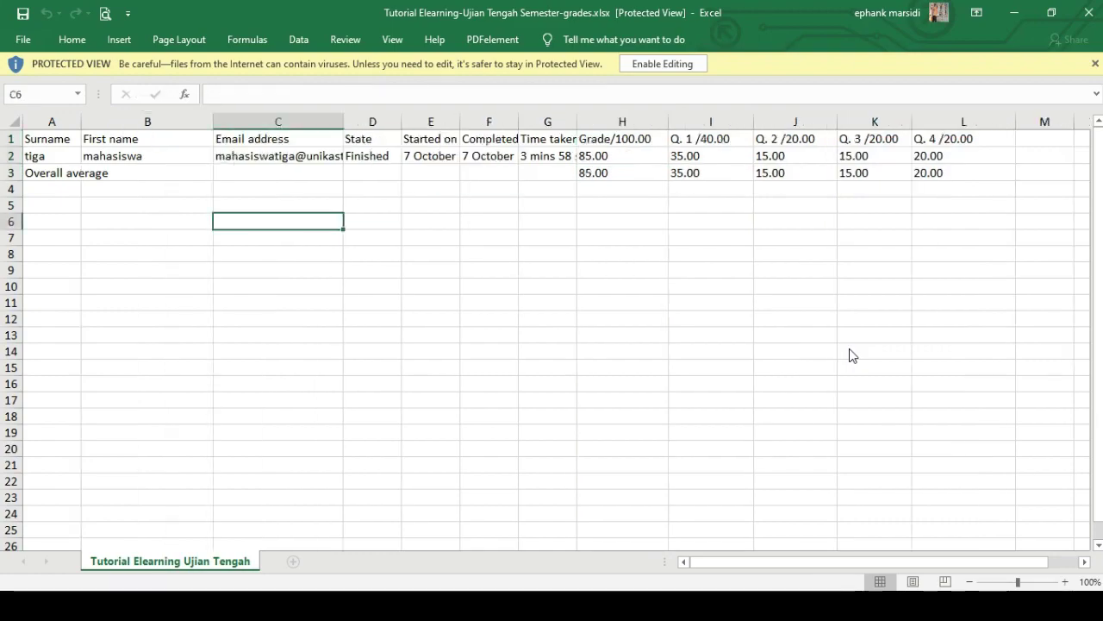